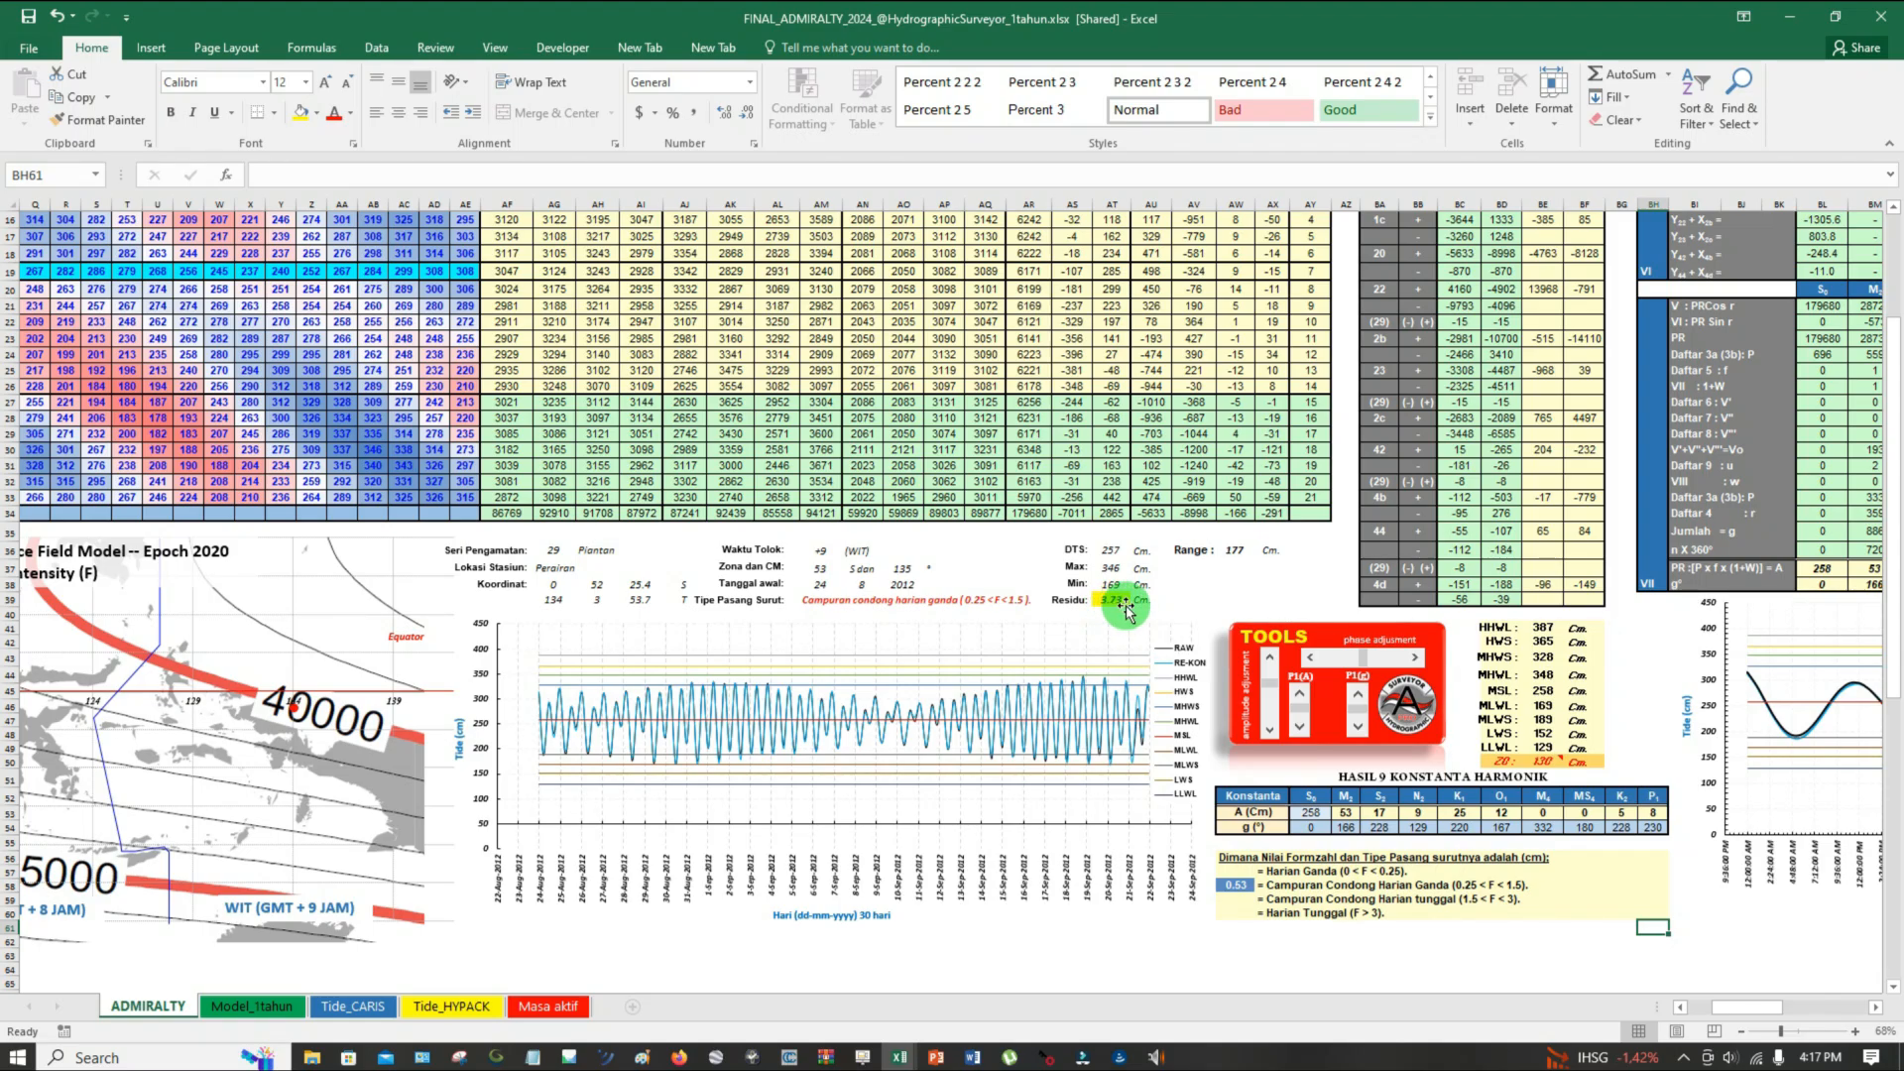
Clear the hourly tide readings for the first seven and last seven days of the British Admiralty data table
left_click_drag(1753, 1009, 1707, 1011)
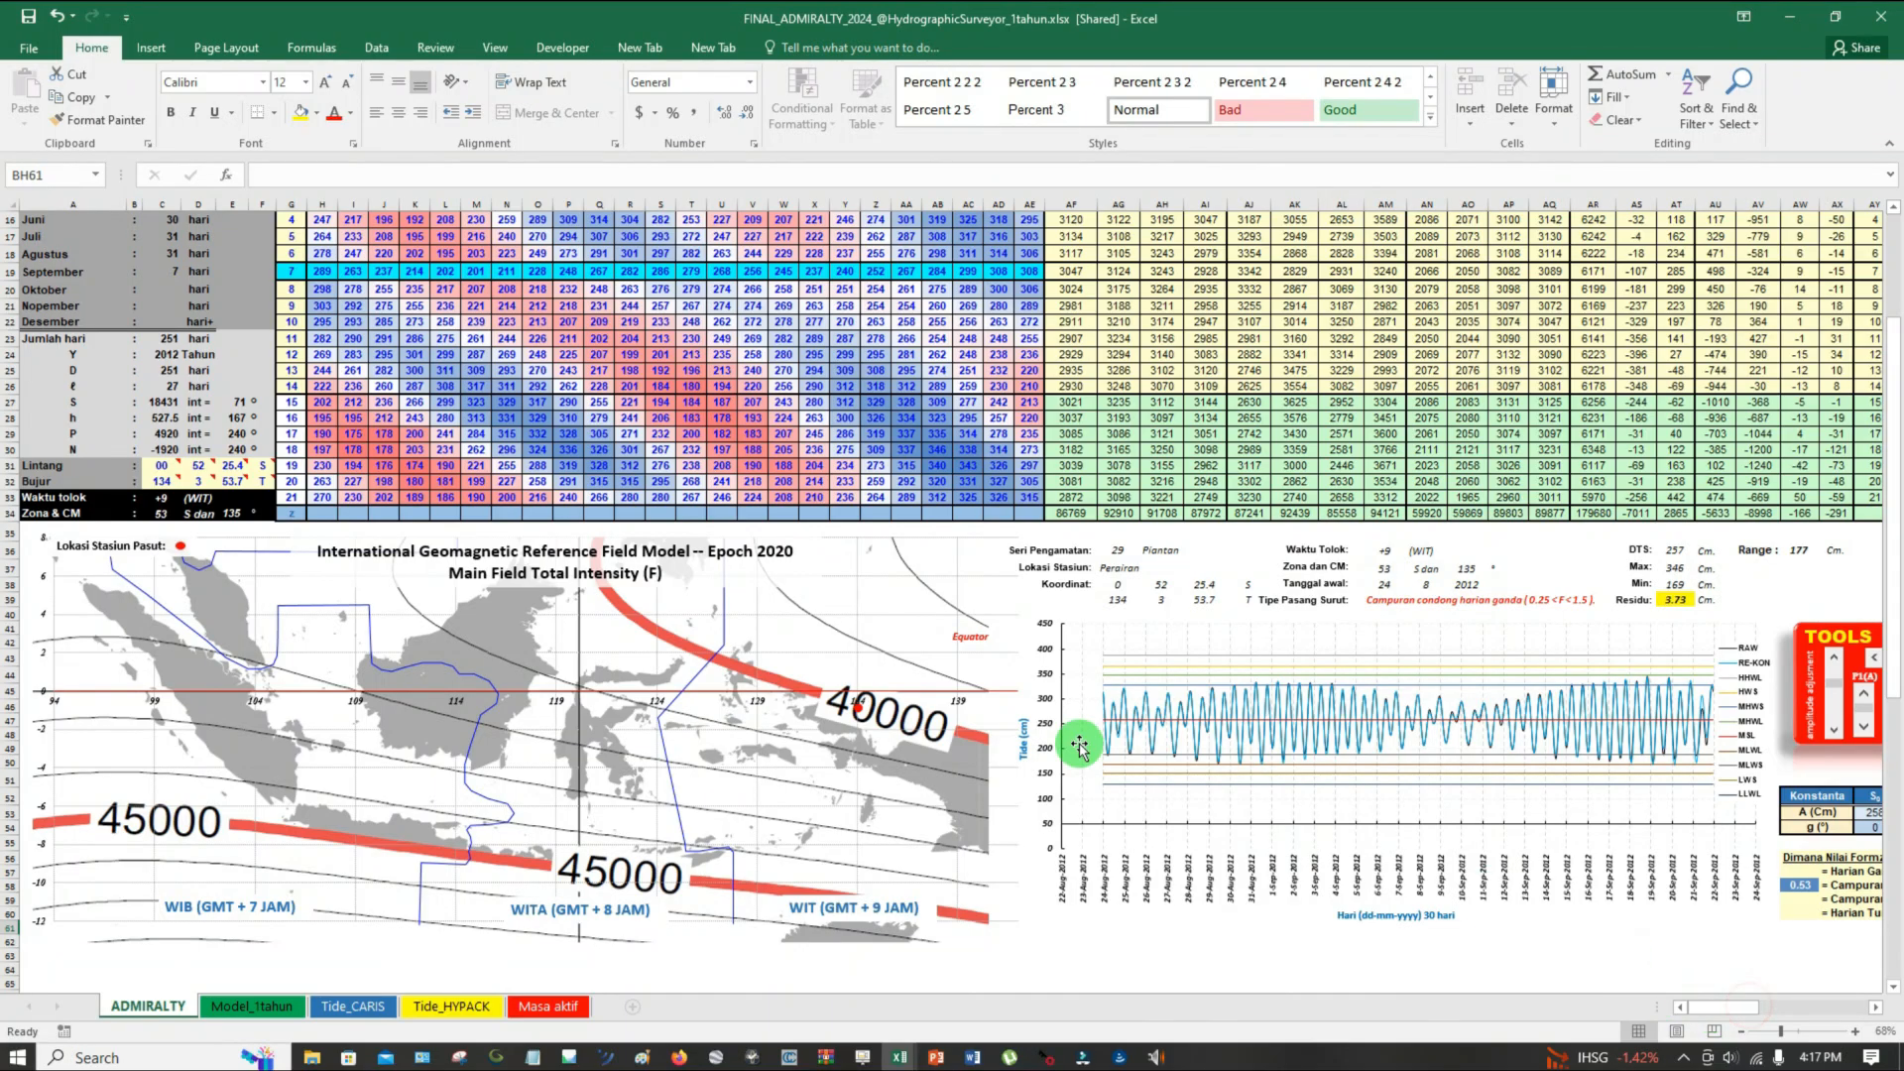
scroll(685, 426, "up", 5)
left_click_drag(1029, 388, 287, 282)
key("Delete")
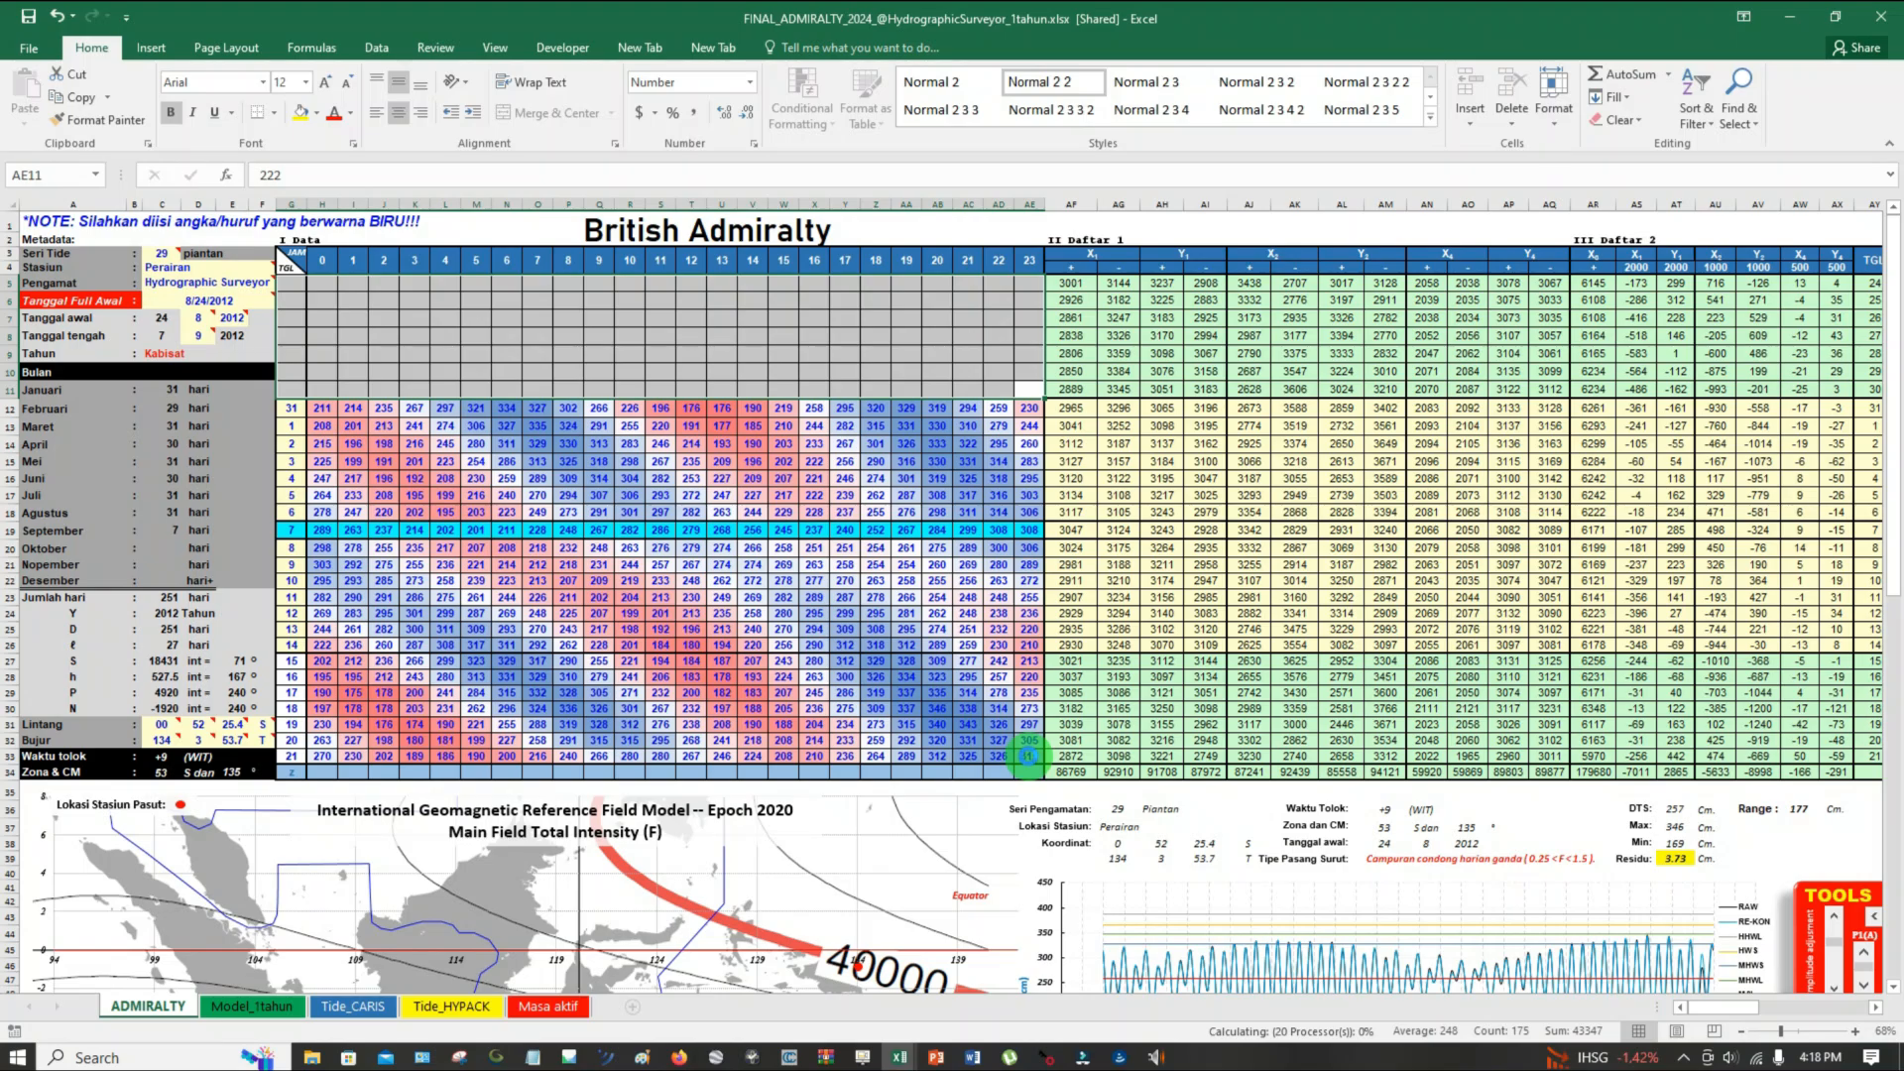
left_click_drag(1029, 757, 295, 662)
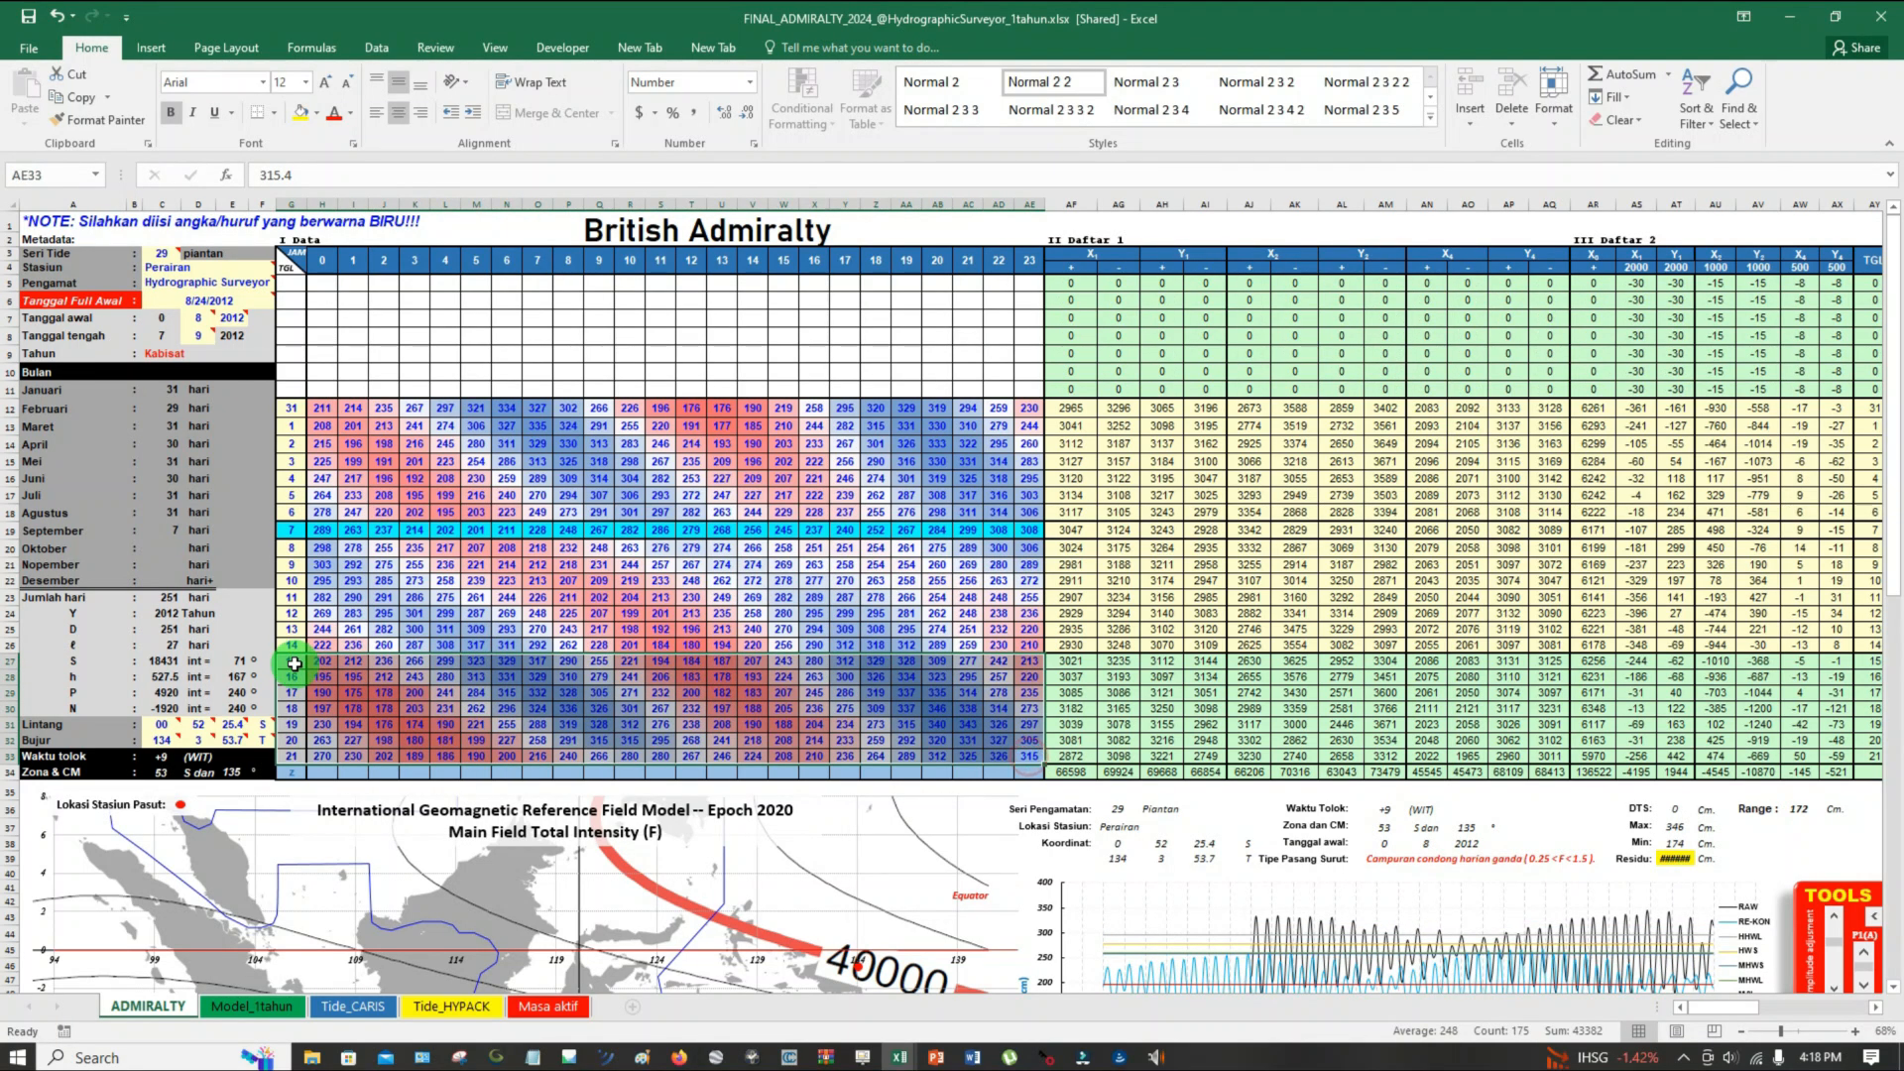
key("Delete")
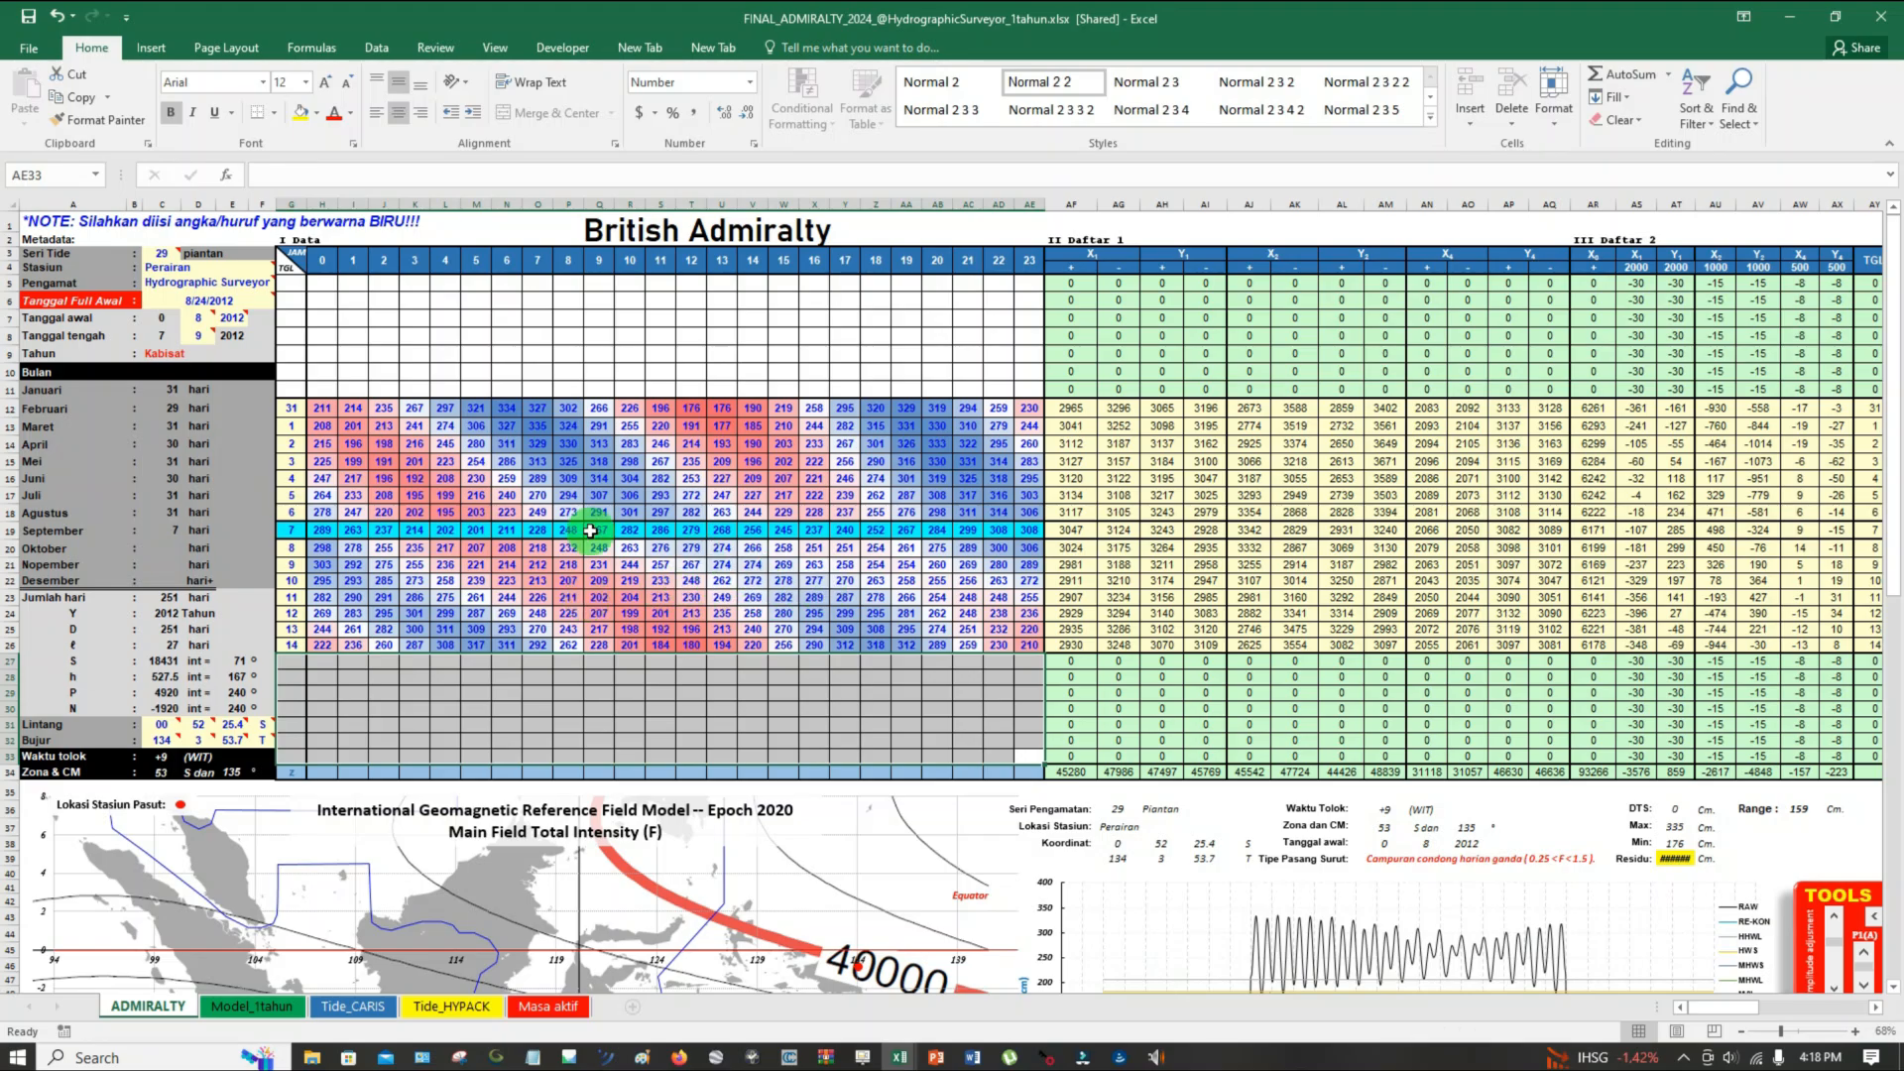
Set the tide series length (Seri Tide) in the metadata to 15 piantan
left_click(159, 253)
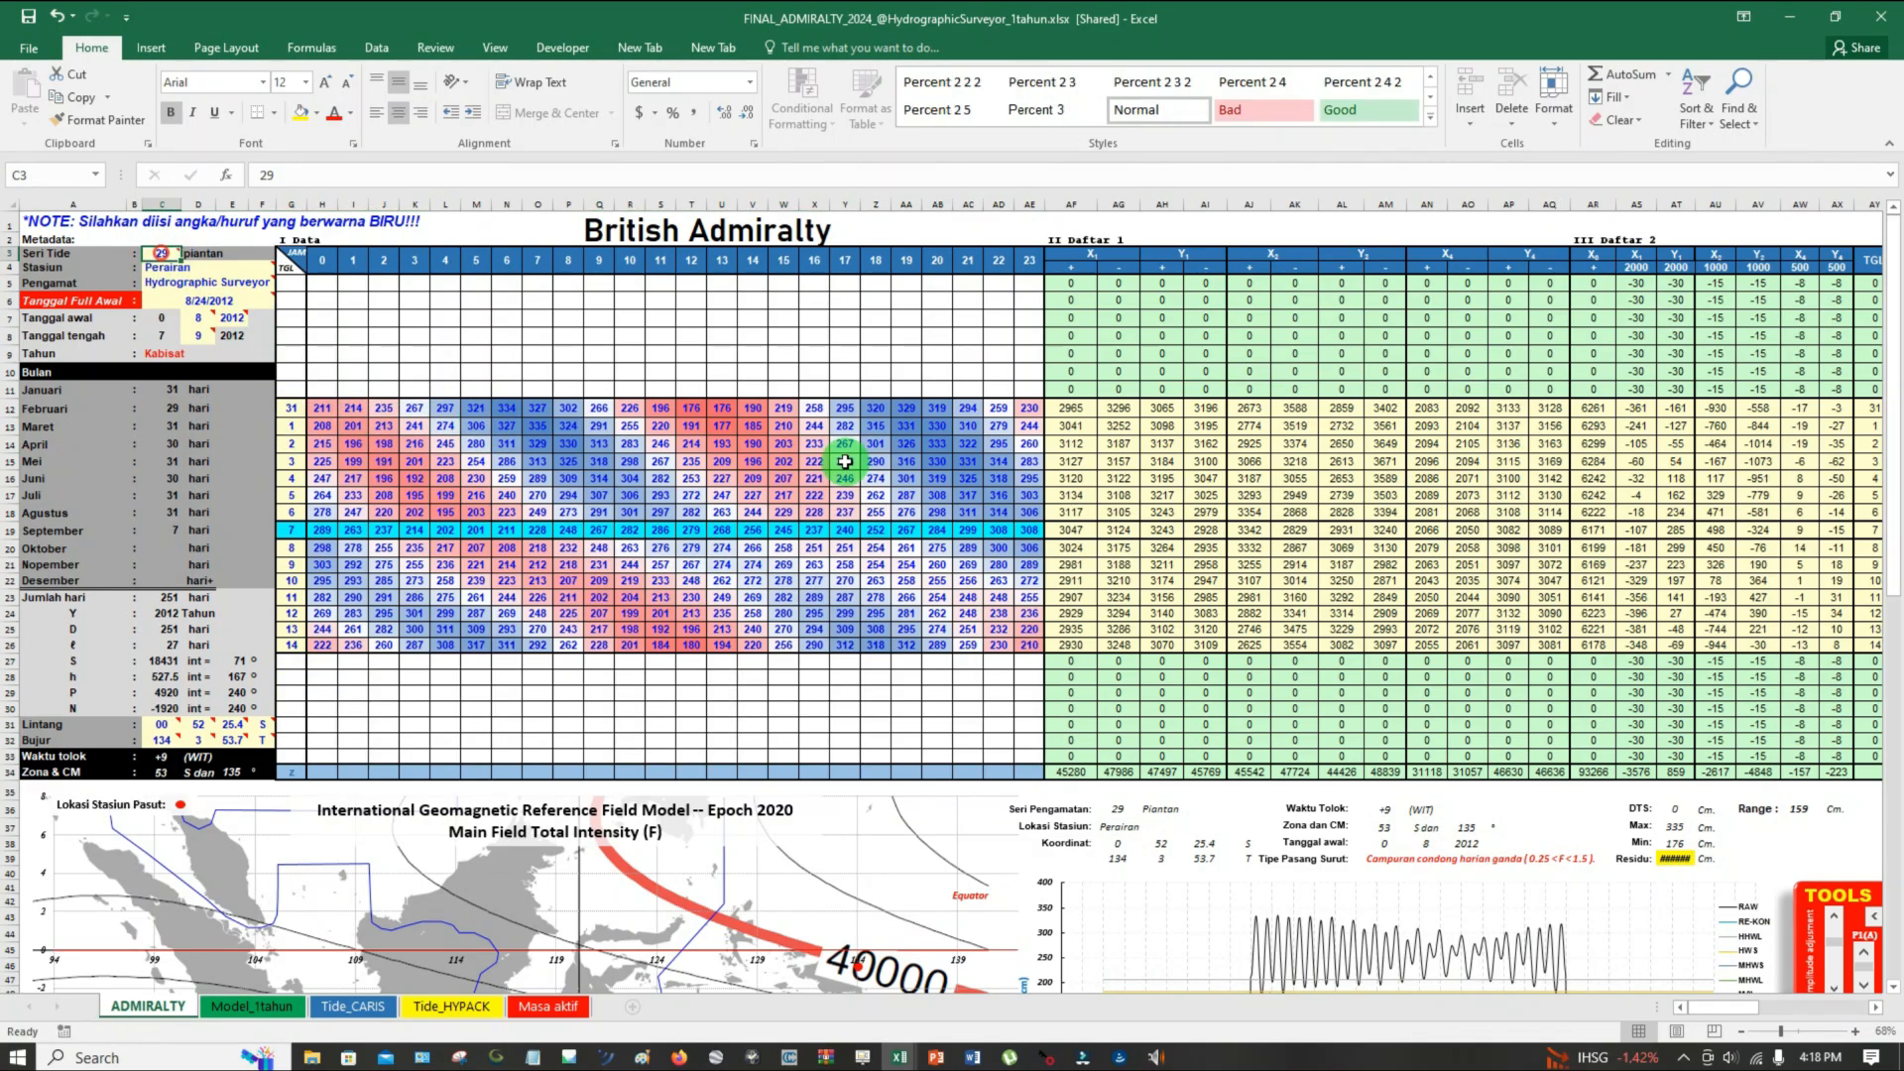
type("15")
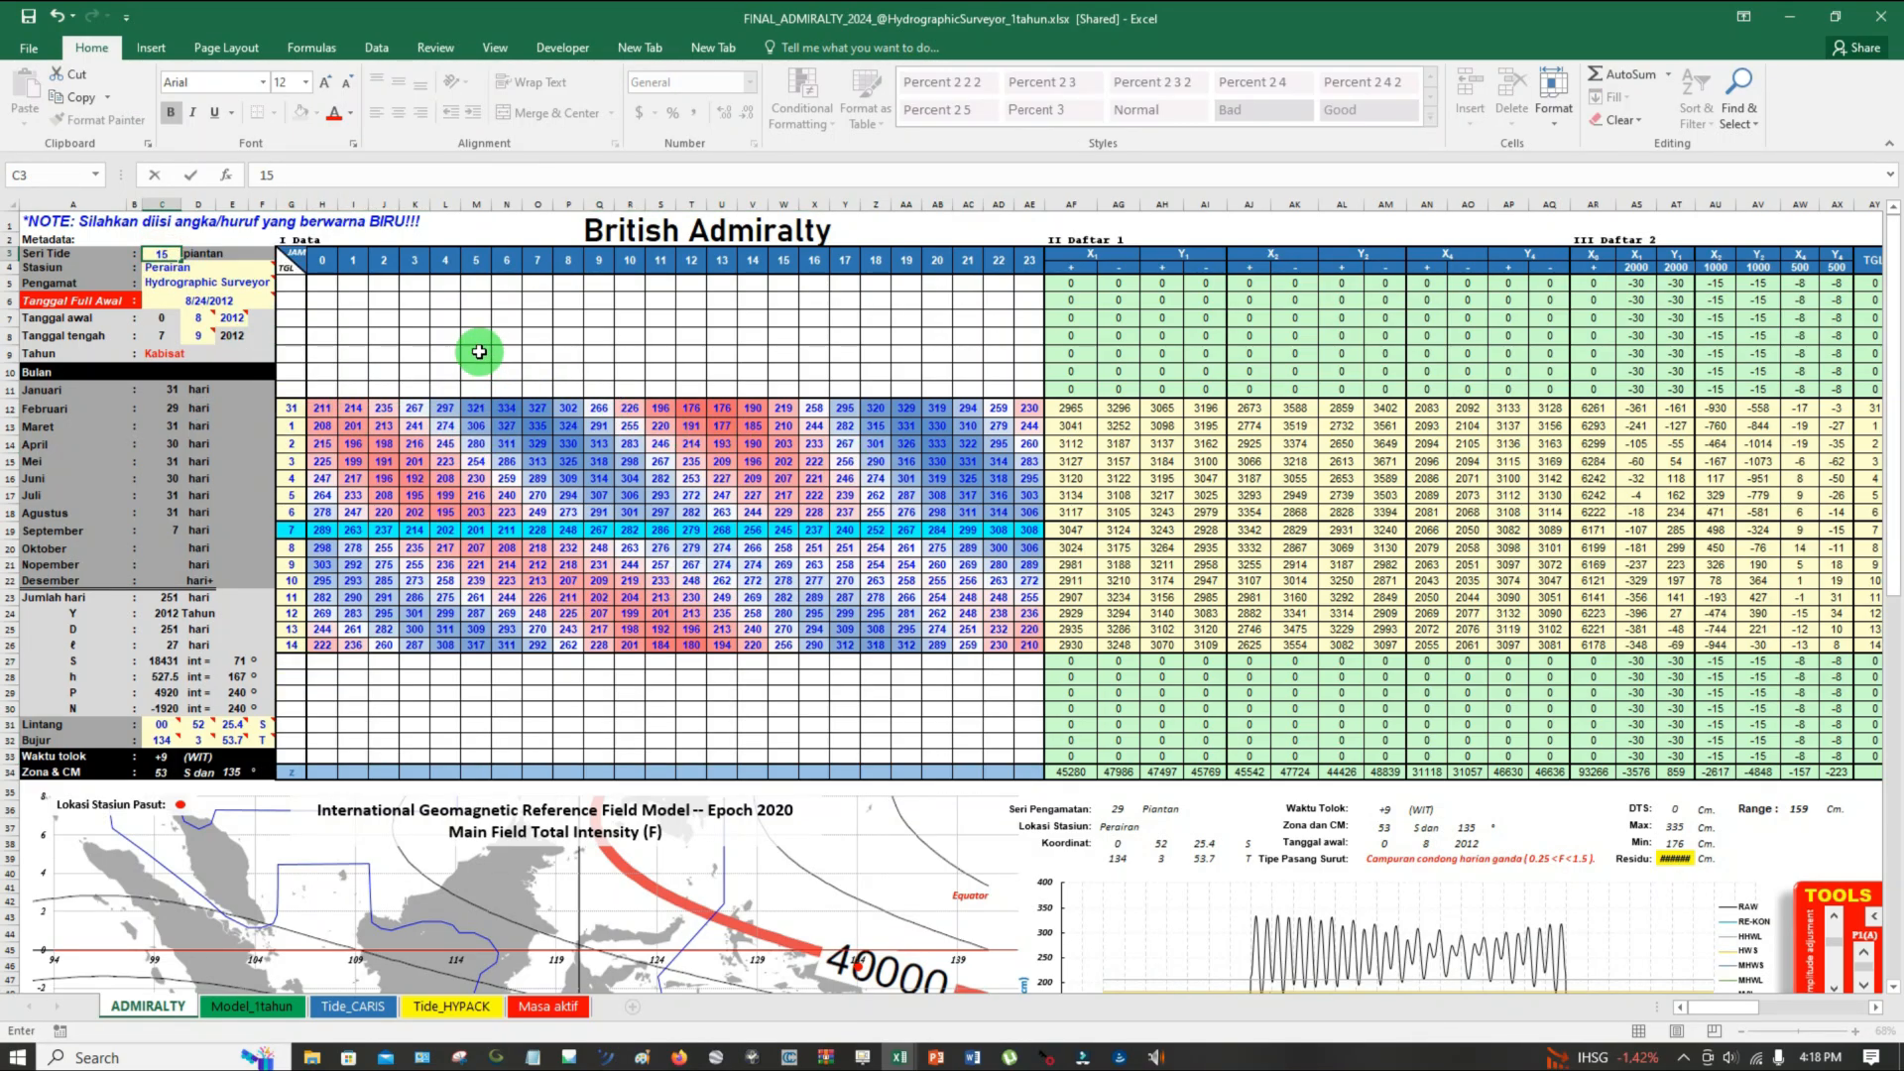
left_click(479, 352)
Examine the 15-day results, including the residual value, the harmonic constants and the tide charts
left_click_drag(1724, 1007, 1755, 1008)
scroll(1054, 703, "down", 6)
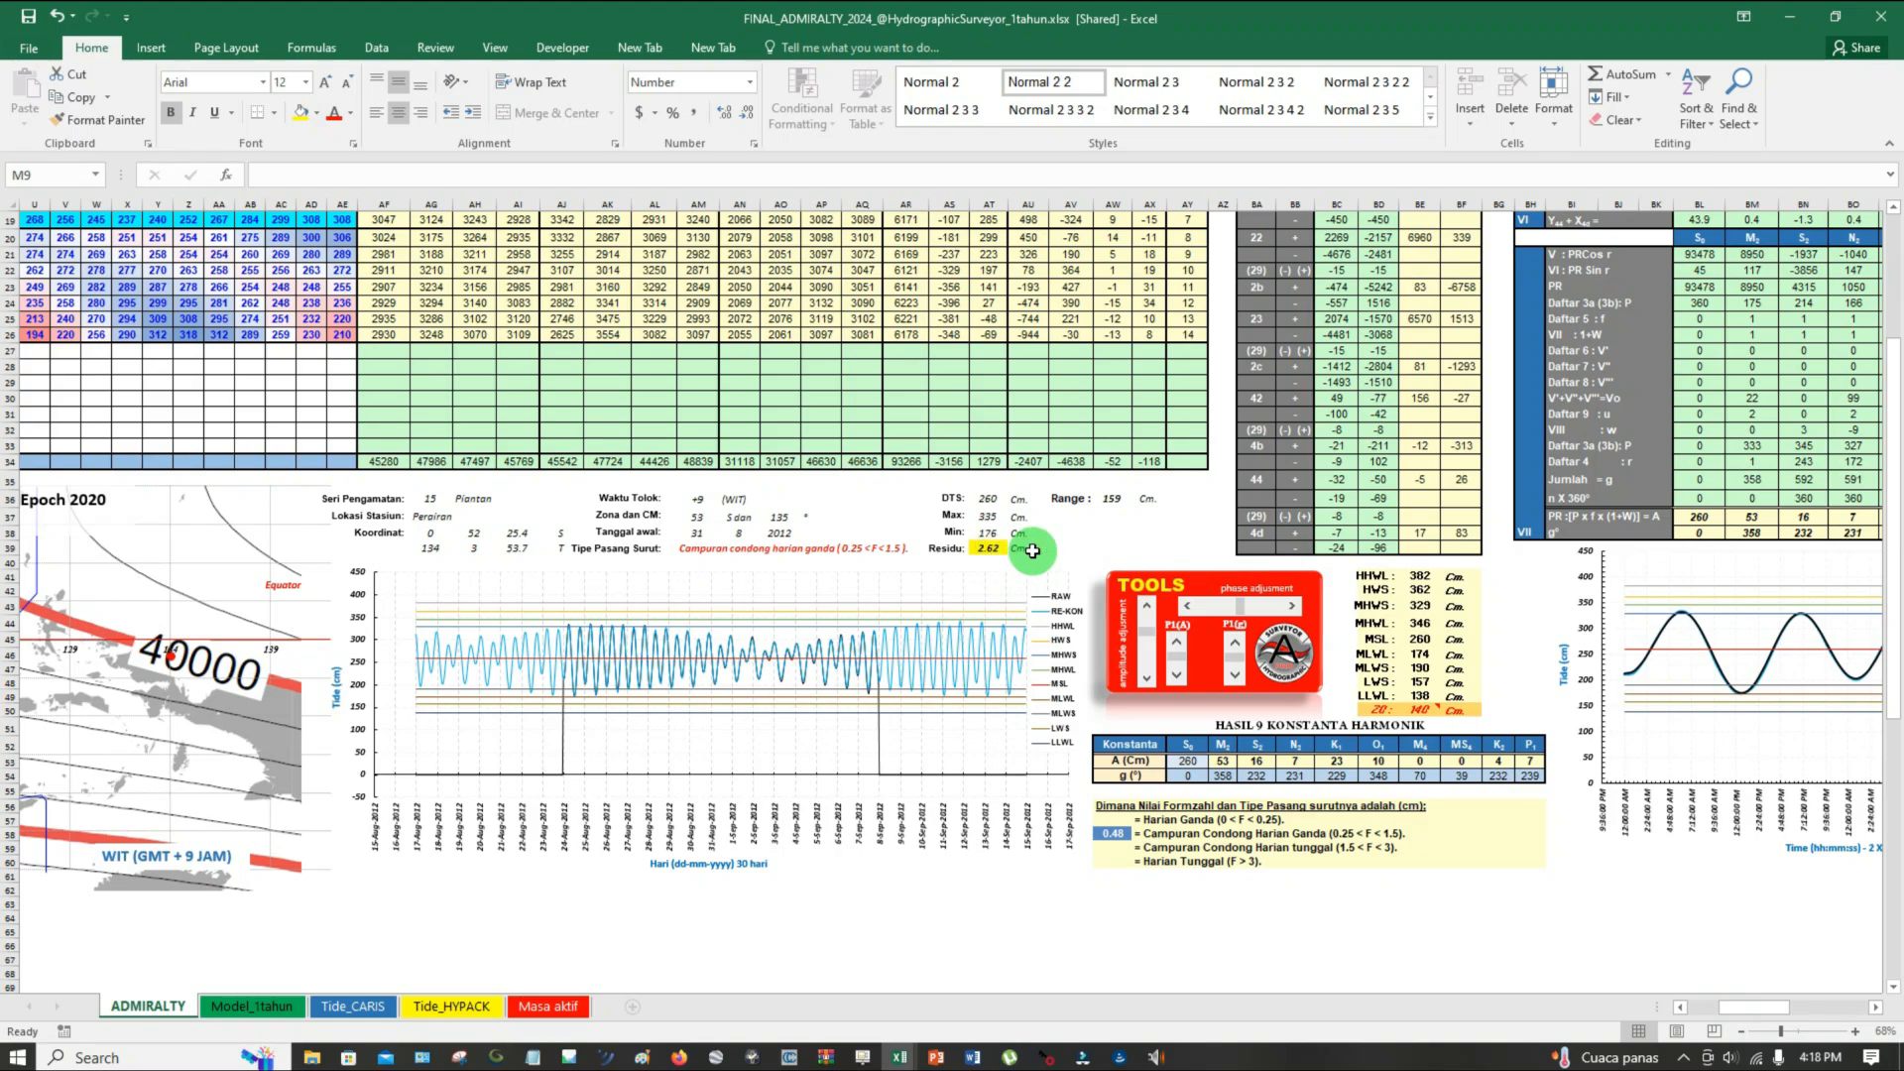
mouse_move(1761, 1019)
left_mouse_down()
mouse_move(1740, 1005)
mouse_move(1777, 1004)
left_mouse_up()
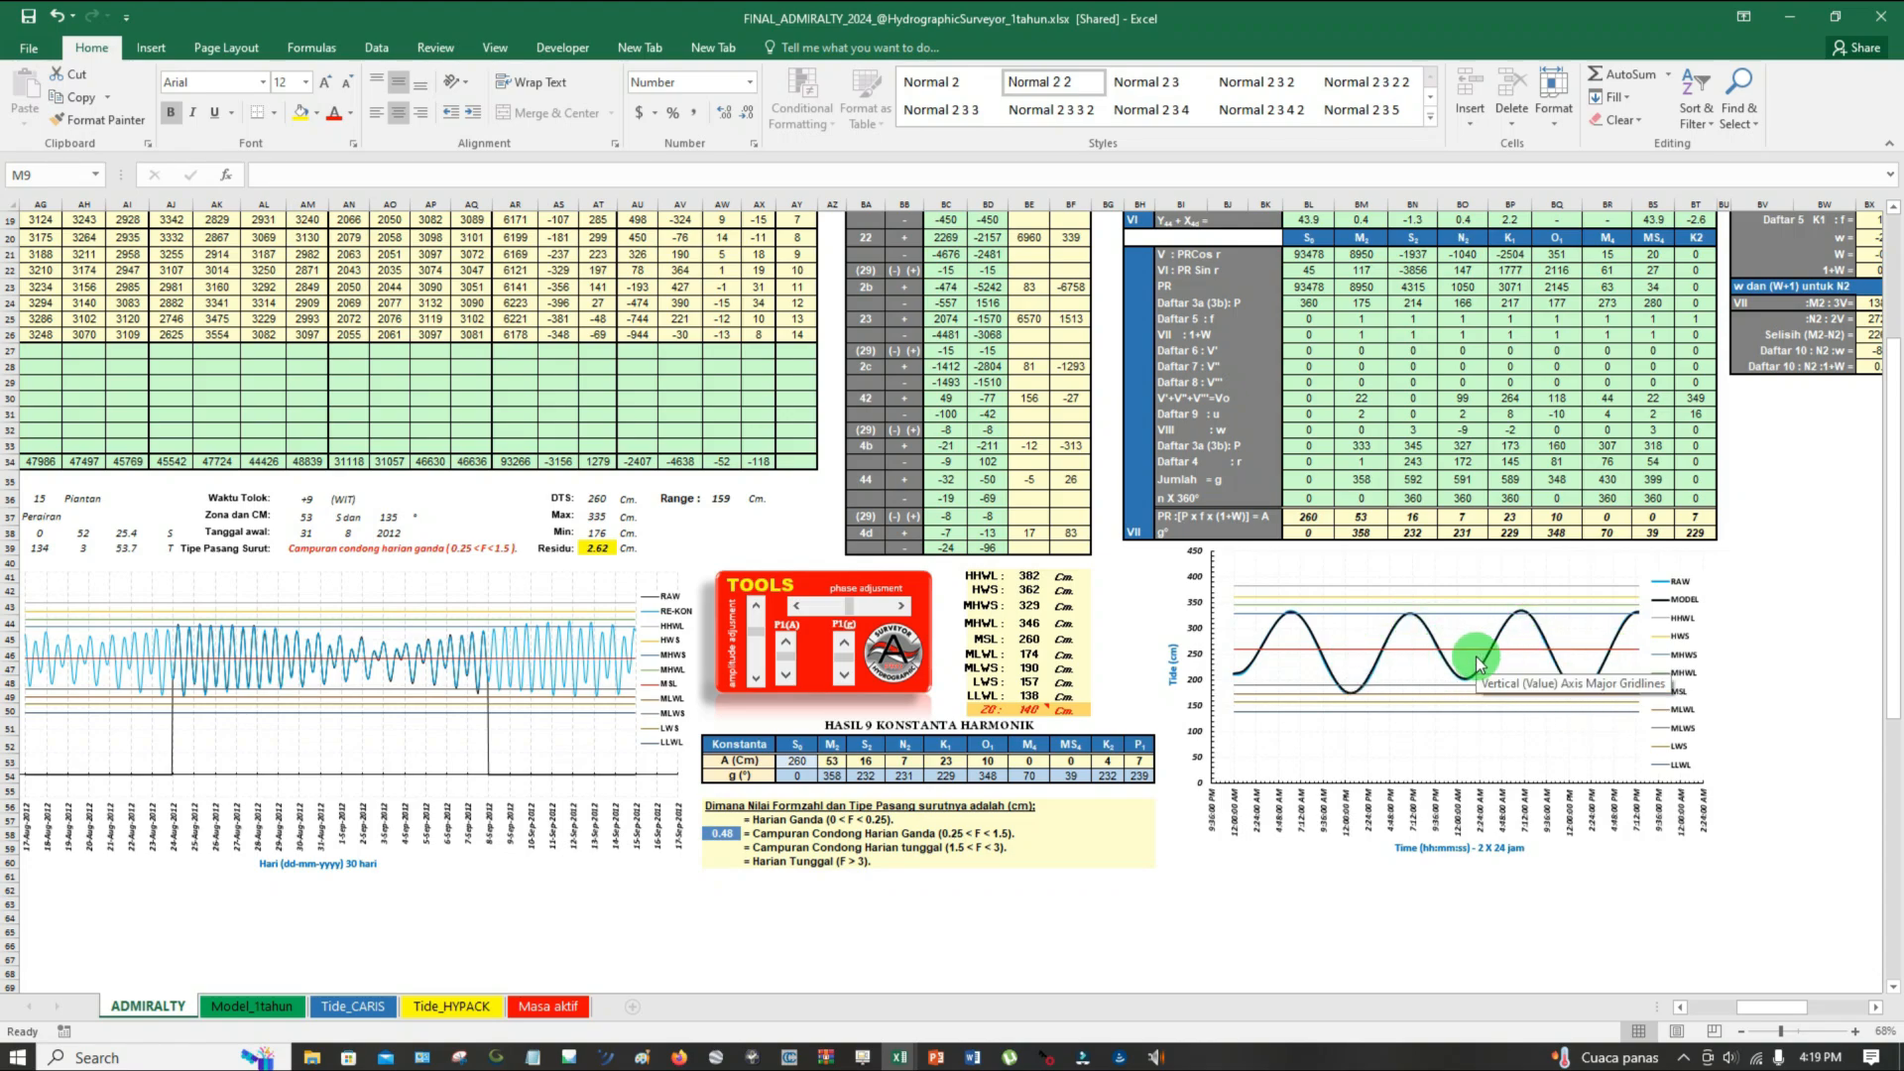
left_click(601, 549)
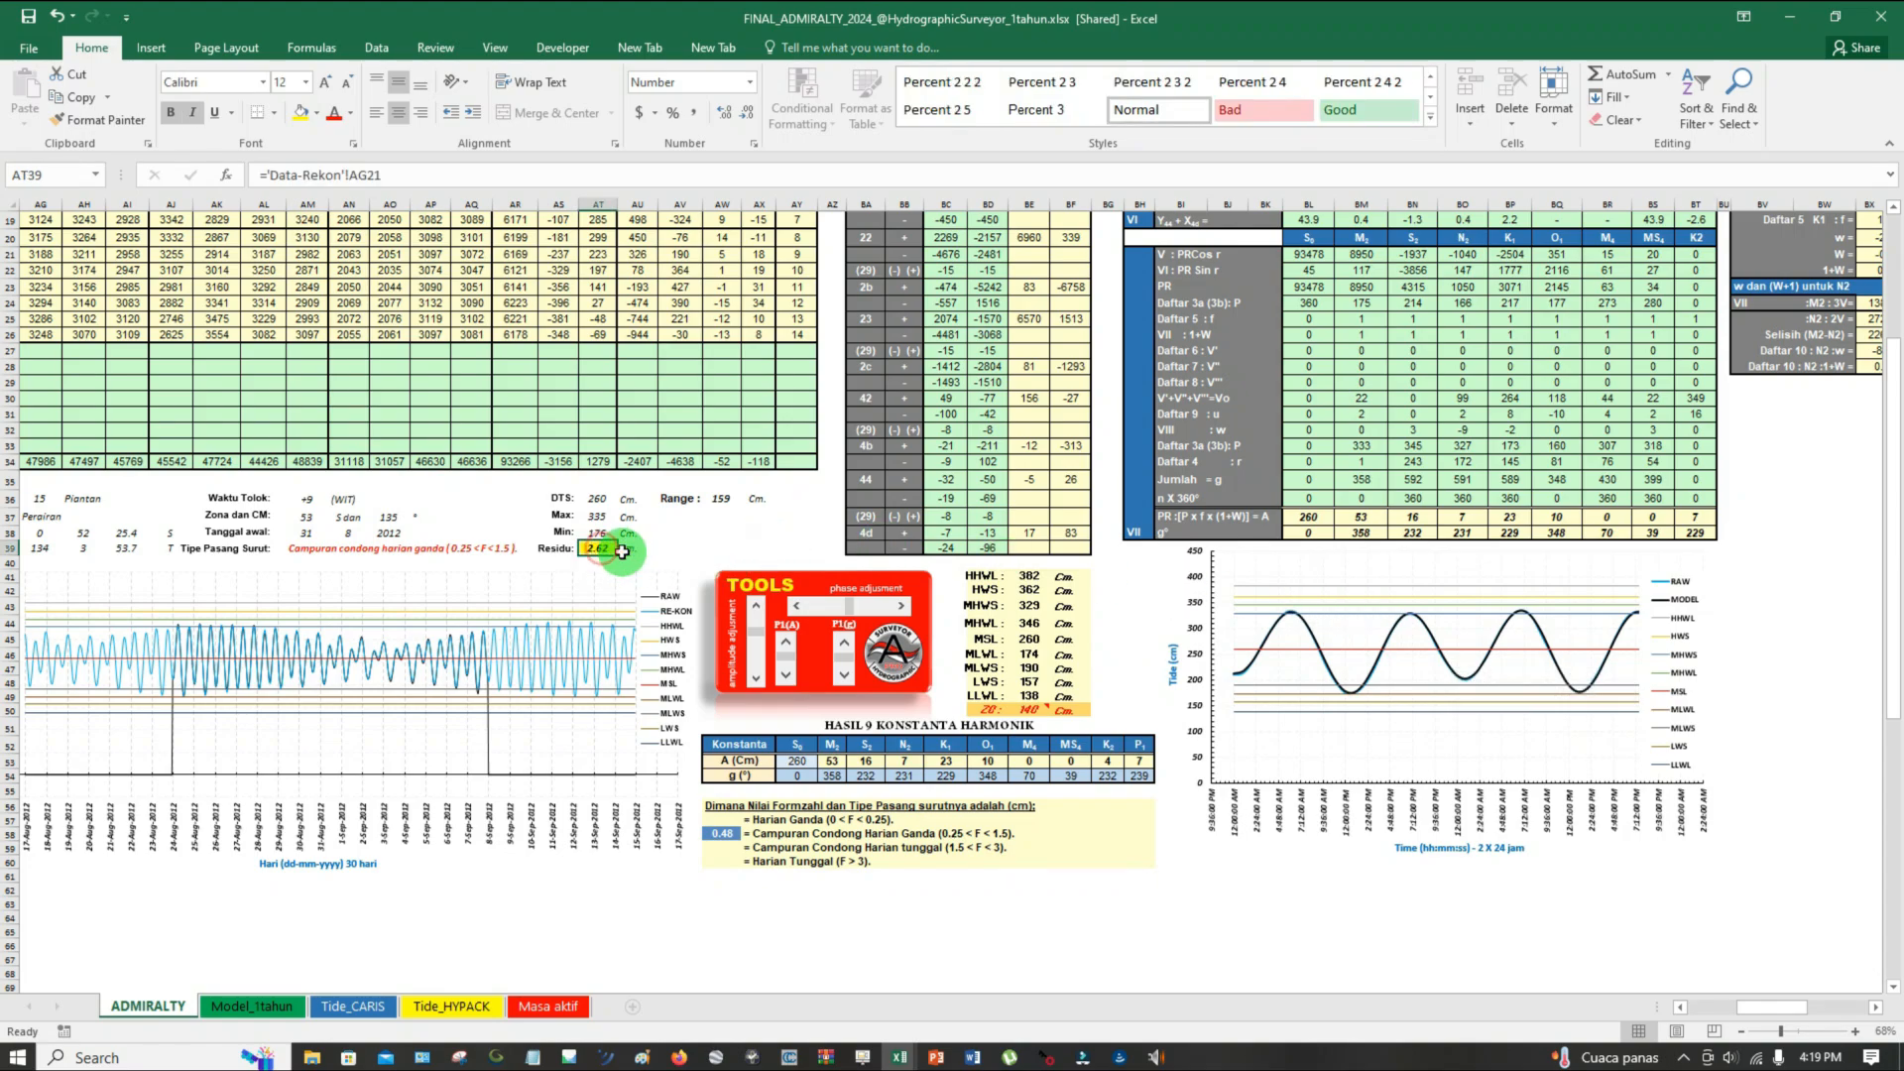
Look through the monthly tables and charts of the one-year tide model on the Model_1tahun sheet
left_click(270, 1007)
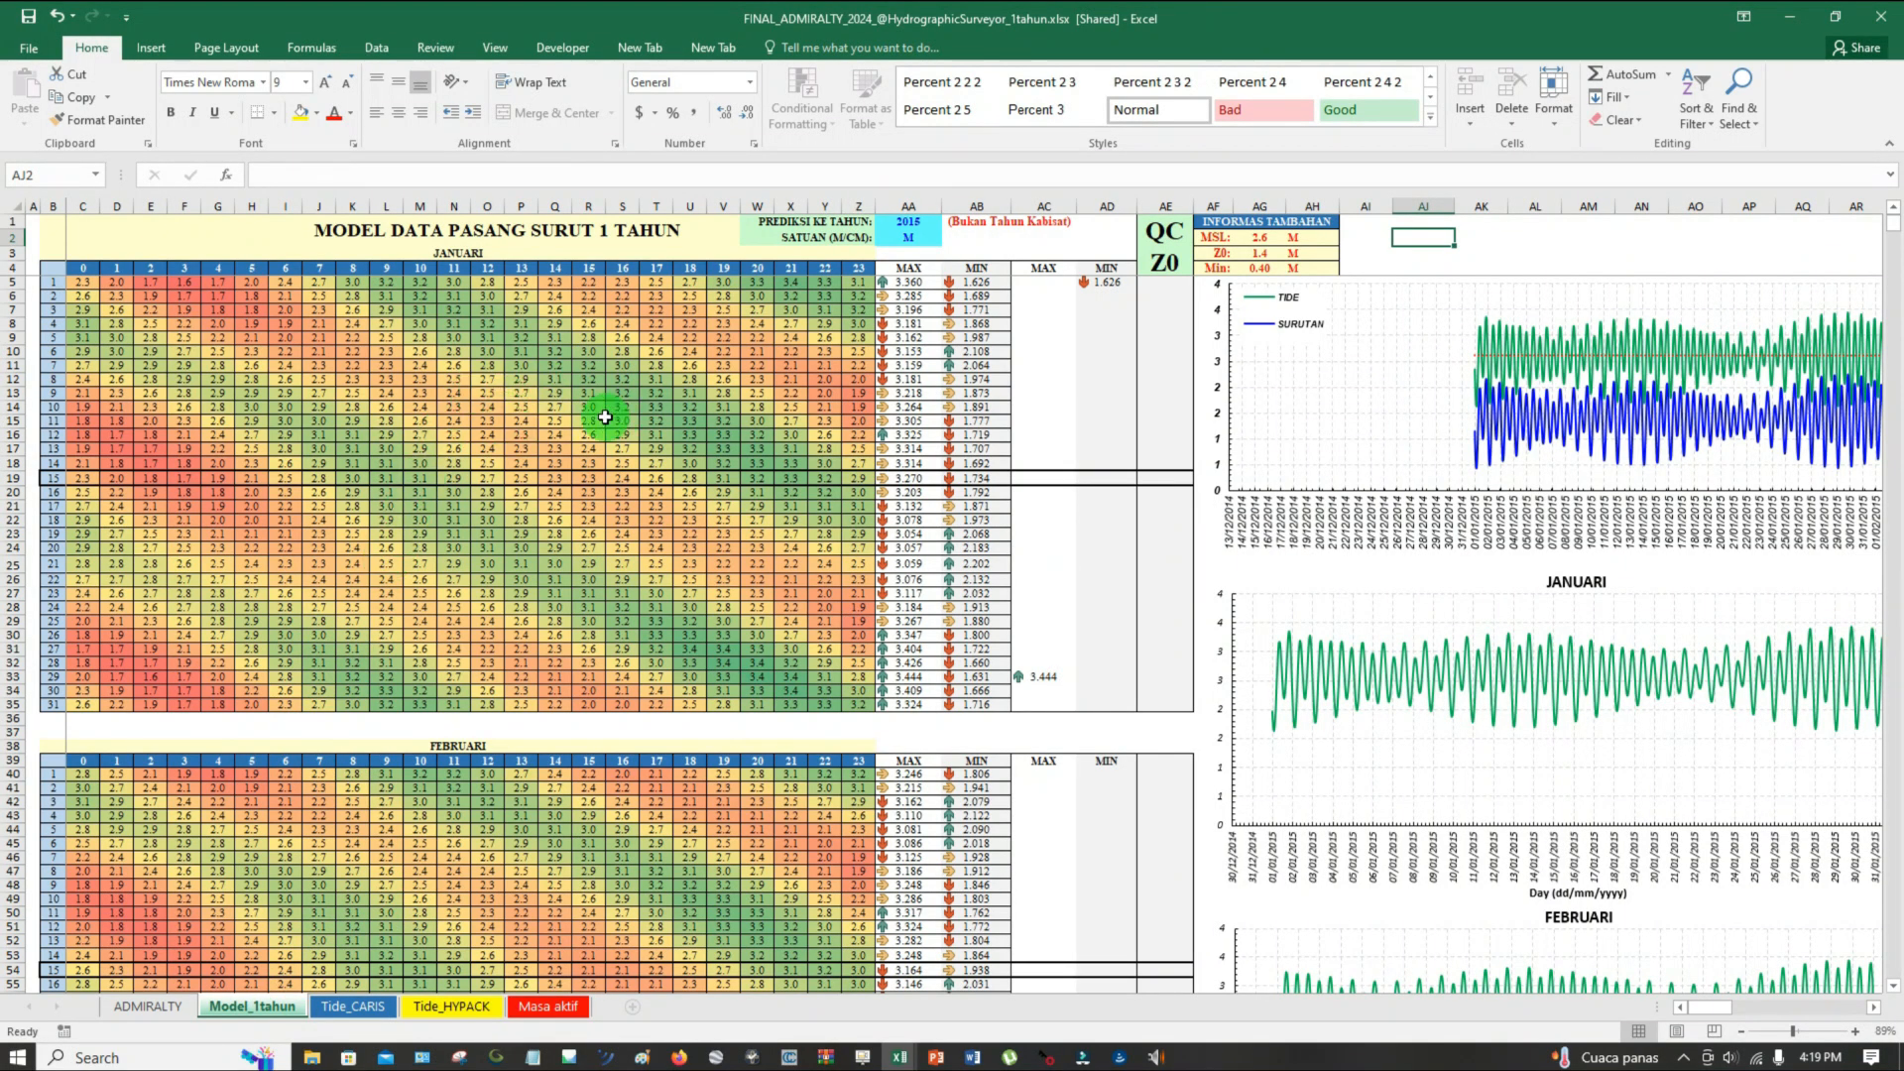
left_click(178, 1021)
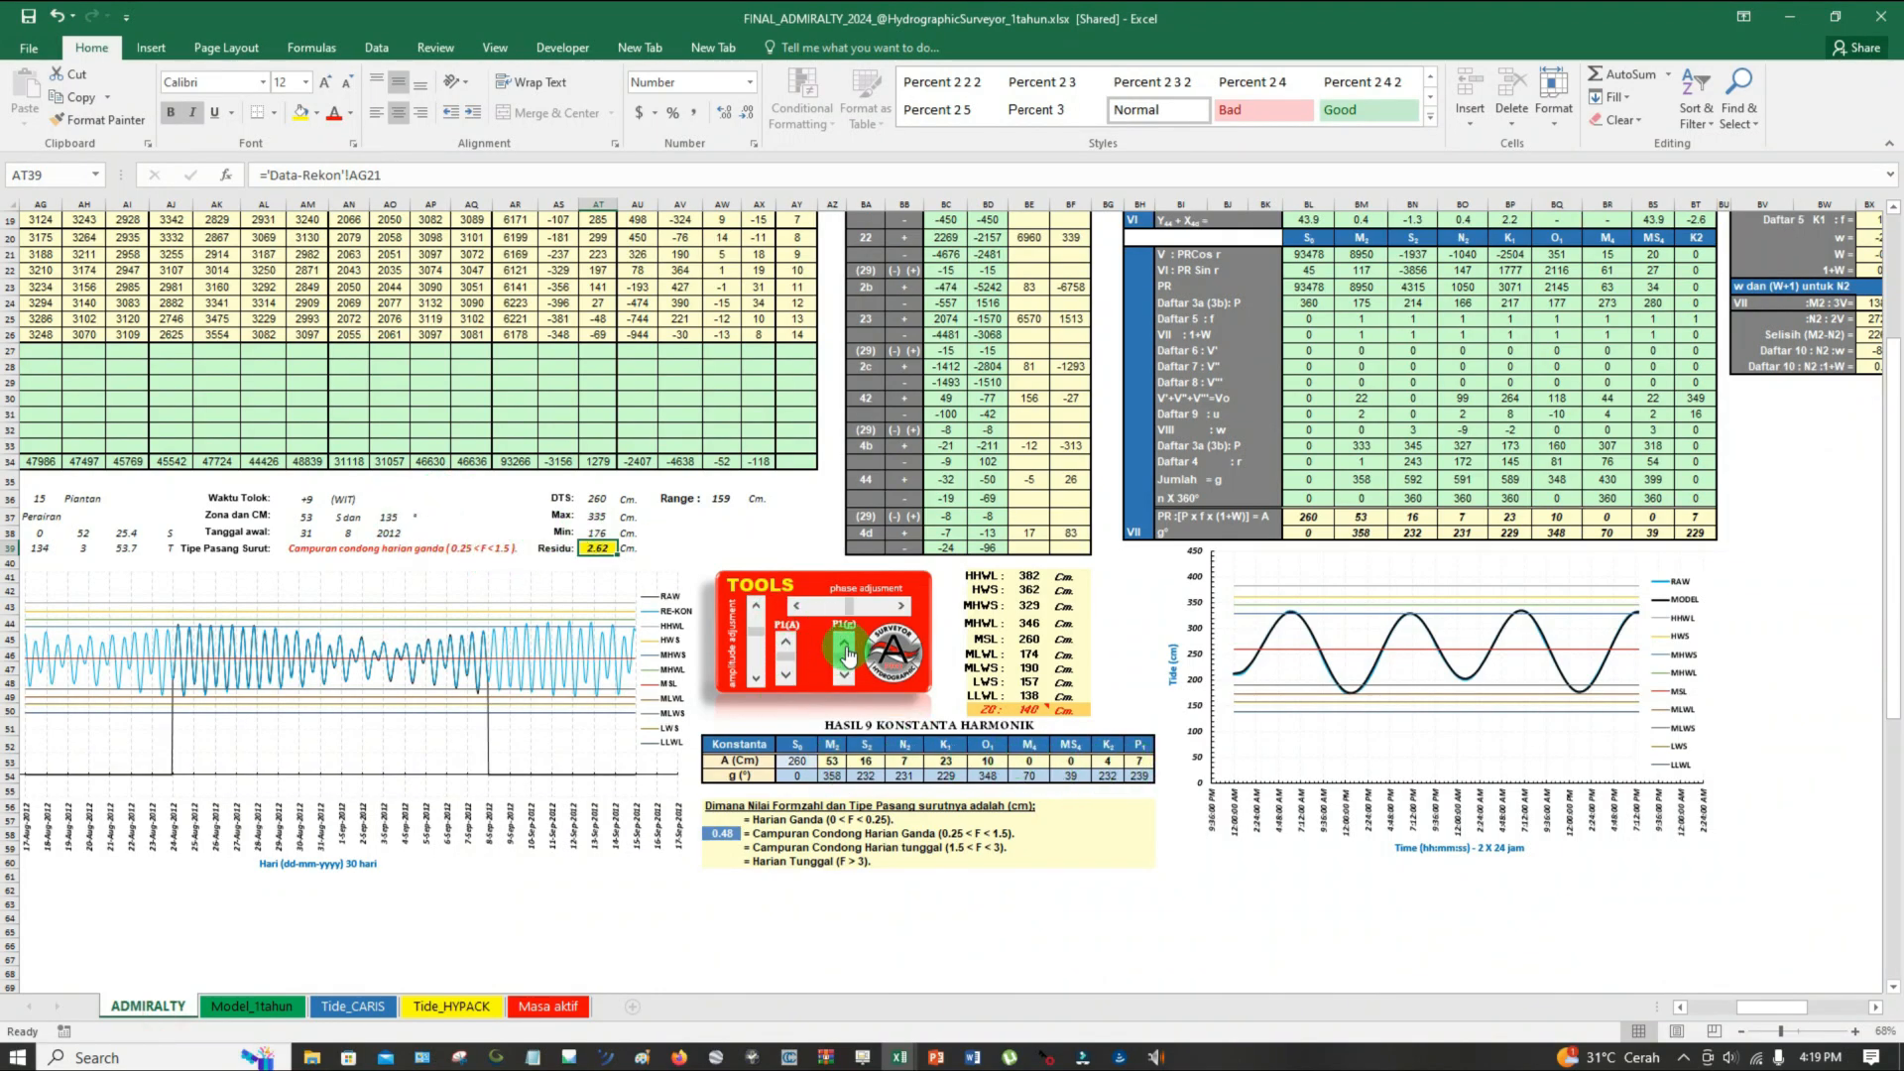
left_click(256, 1007)
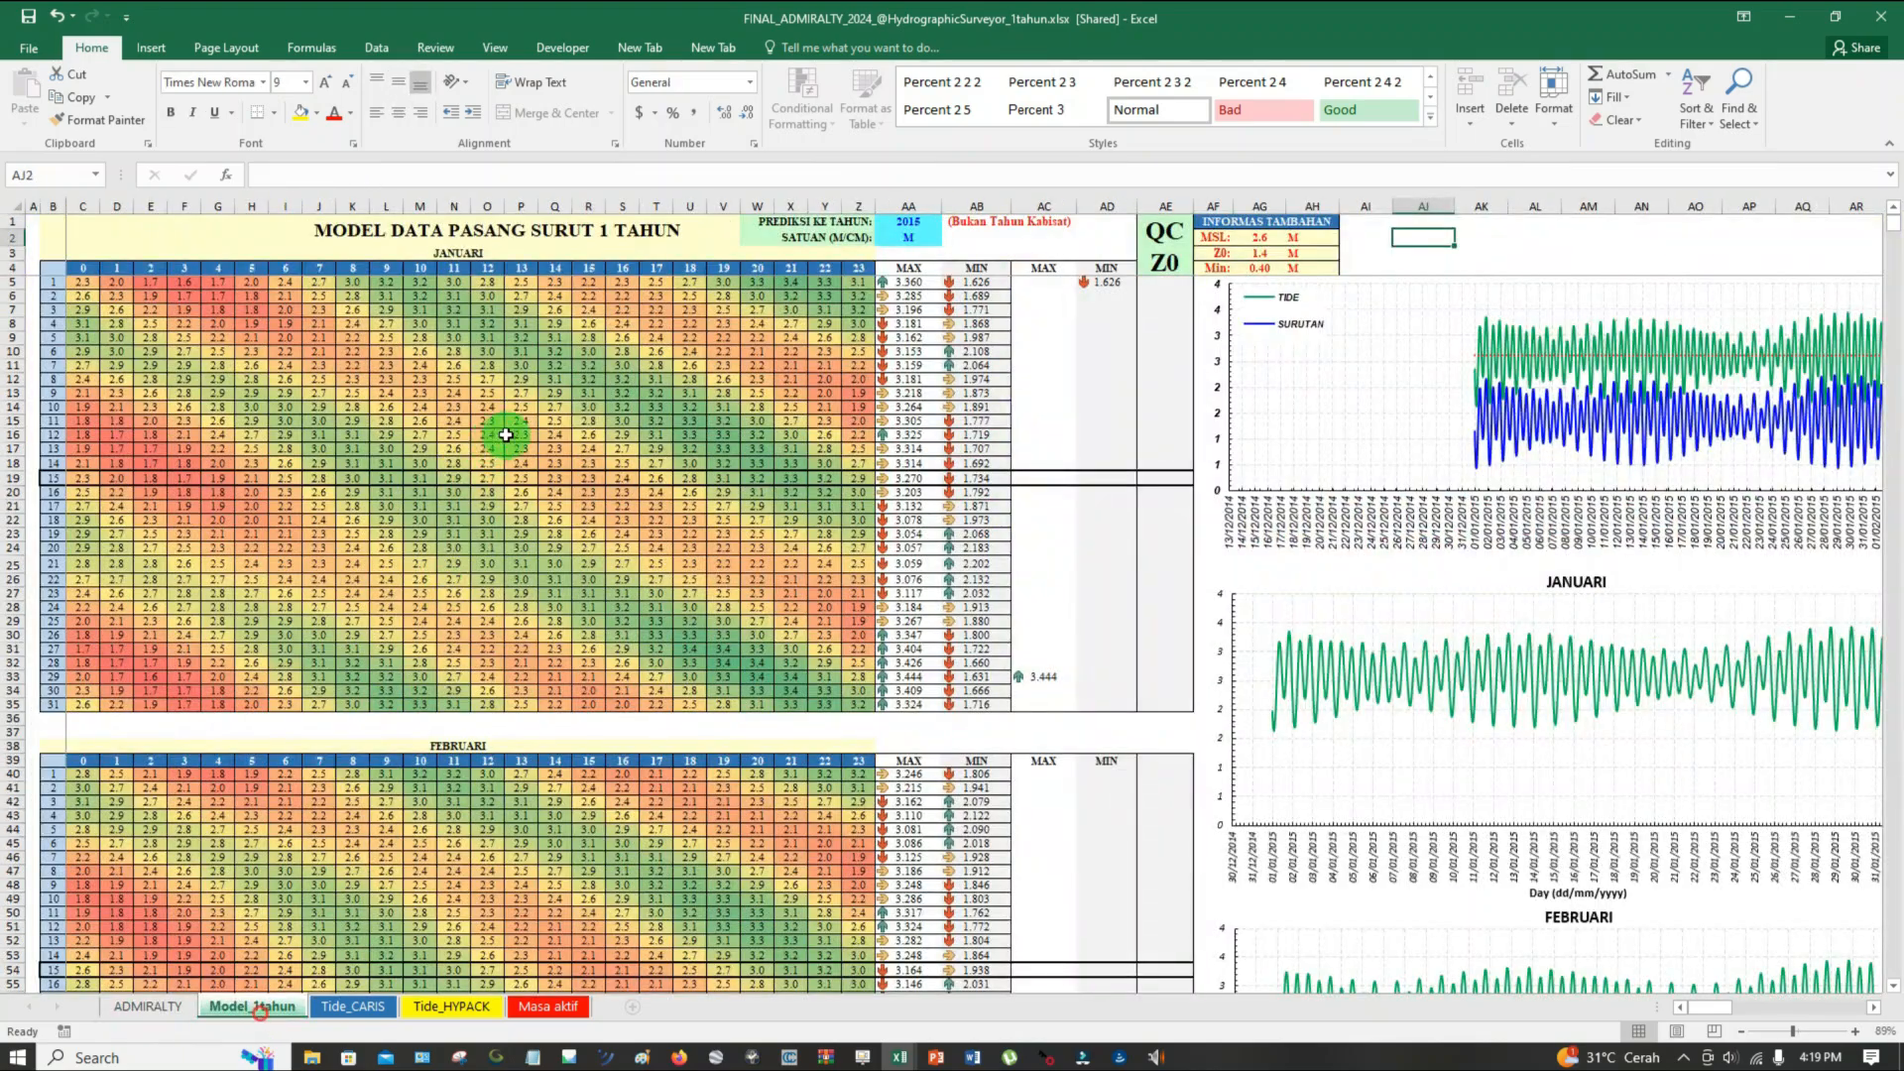
left_click(486, 254)
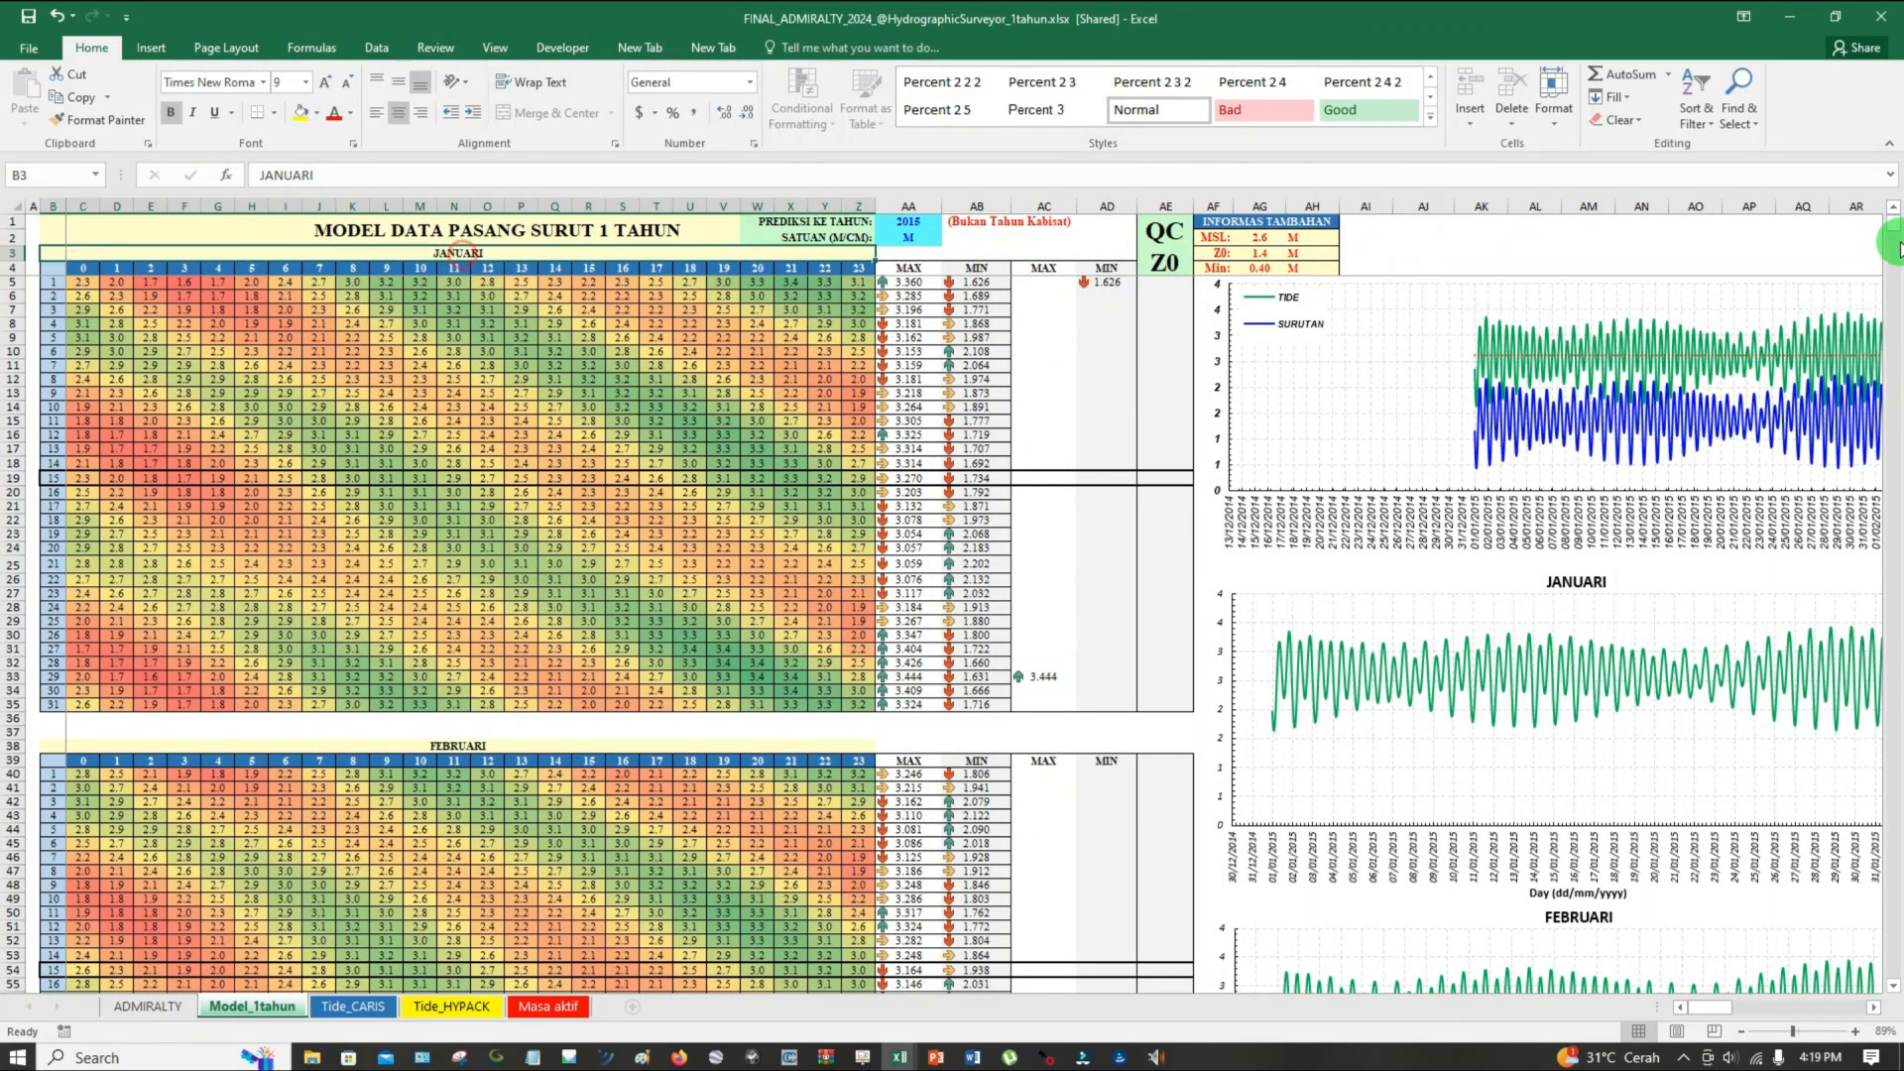
scroll(490, 592, "down", 20)
scroll(1097, 531, "up", 20)
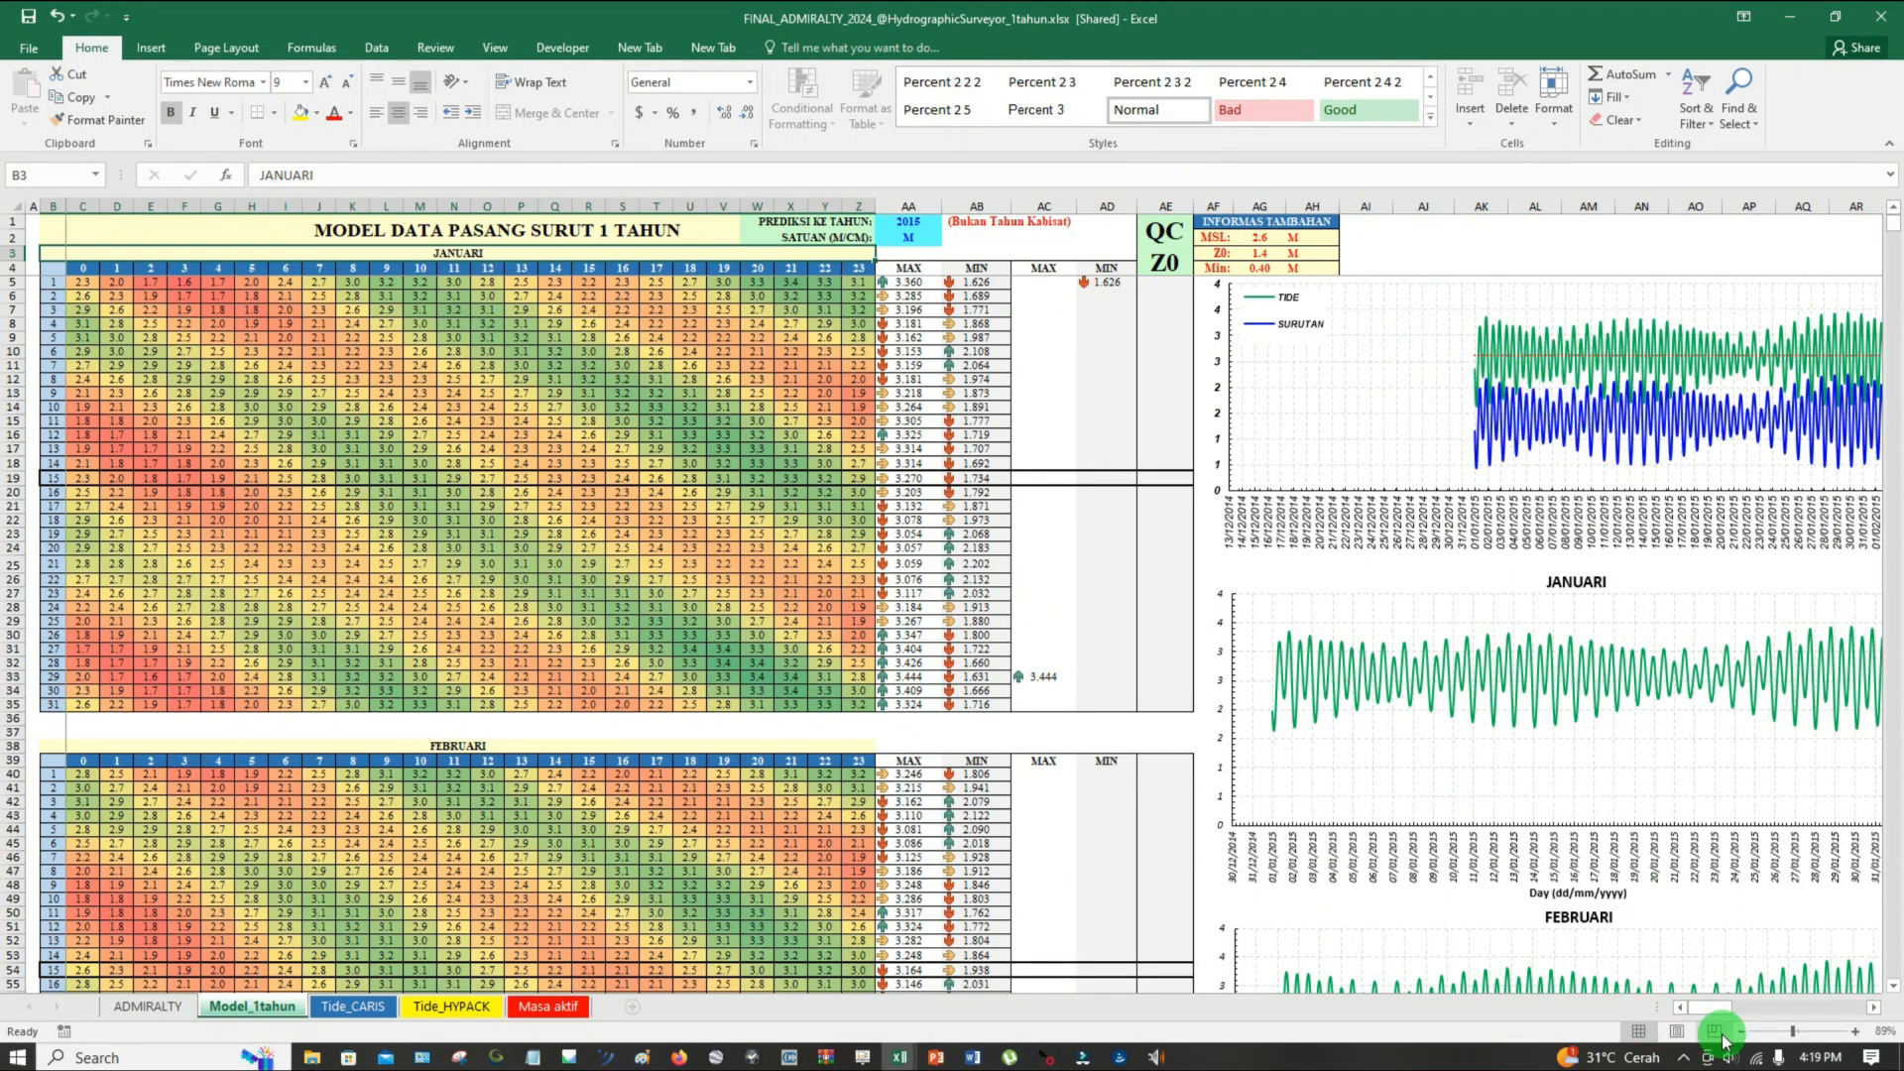
mouse_move(1714, 1015)
left_mouse_down()
mouse_move(1863, 1010)
mouse_move(1683, 1006)
left_mouse_up()
Set the one-year model's prediction year to 2020
left_click(908, 222)
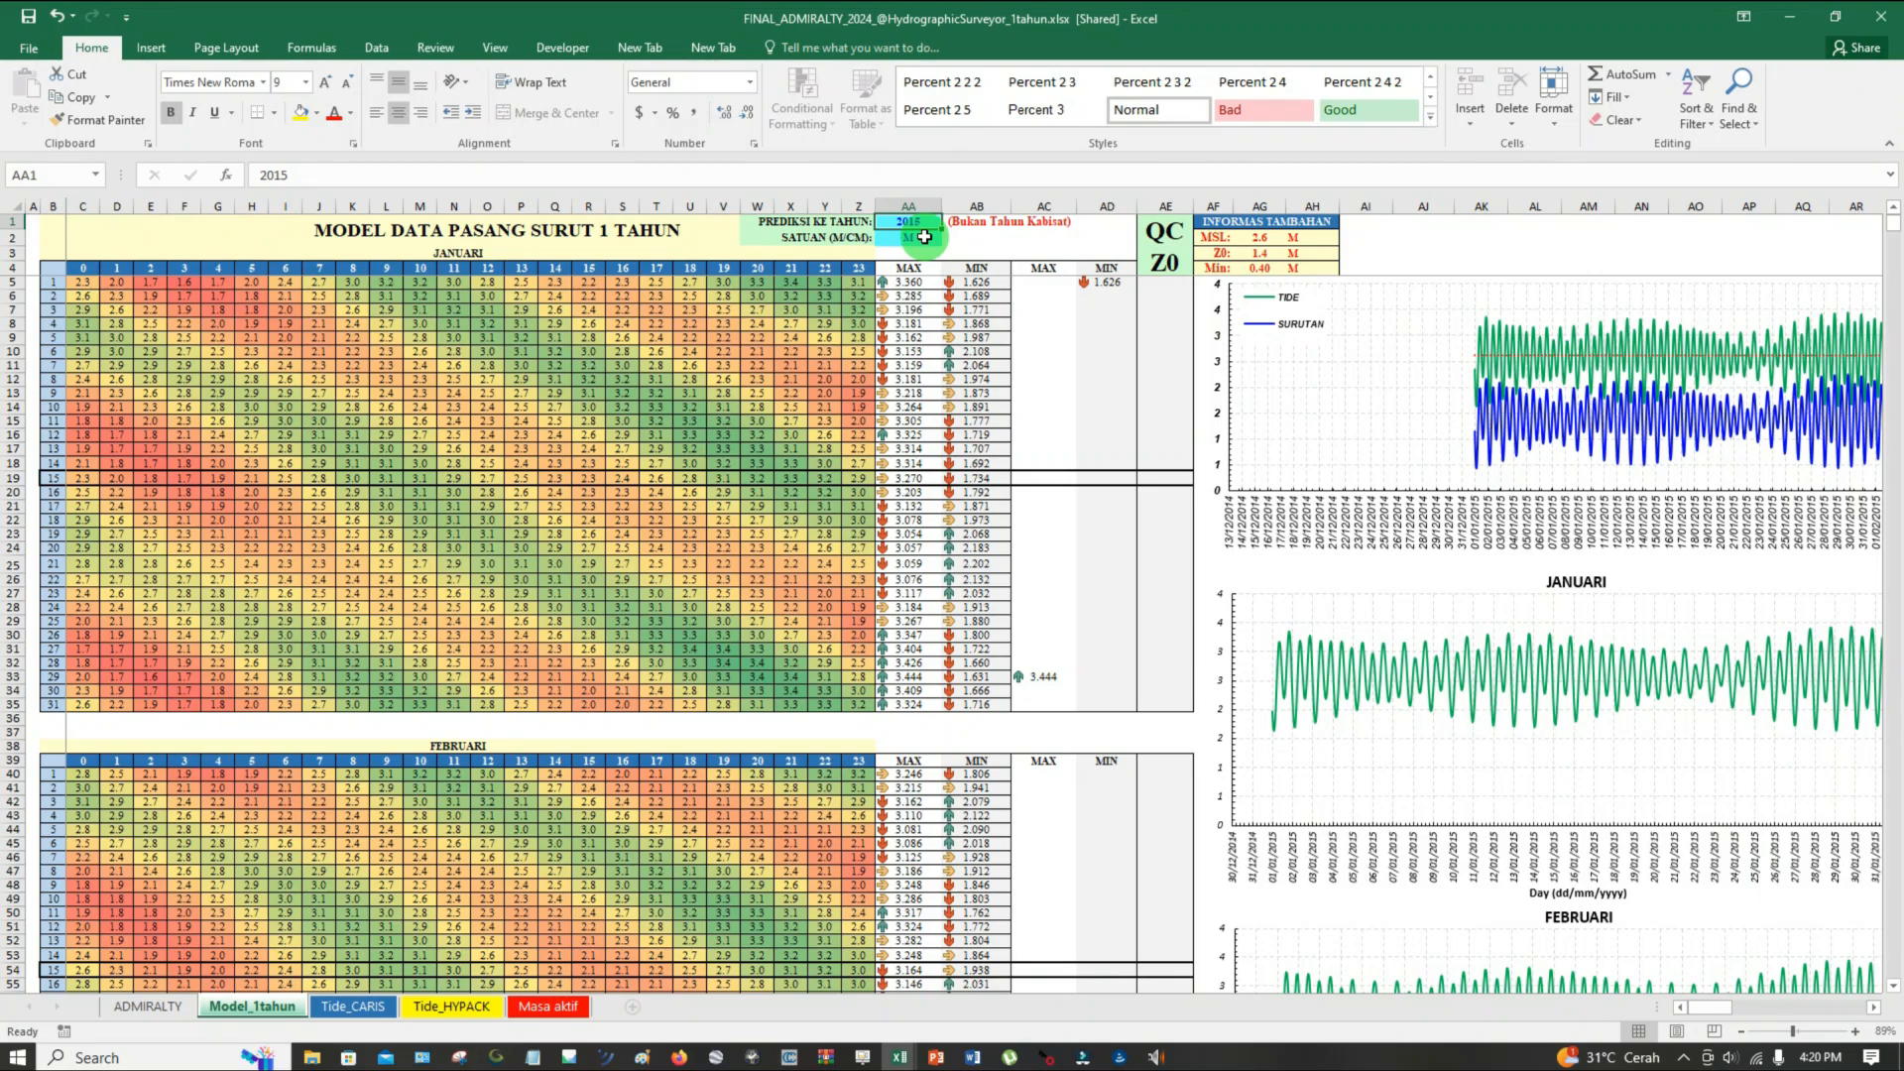
type("2")
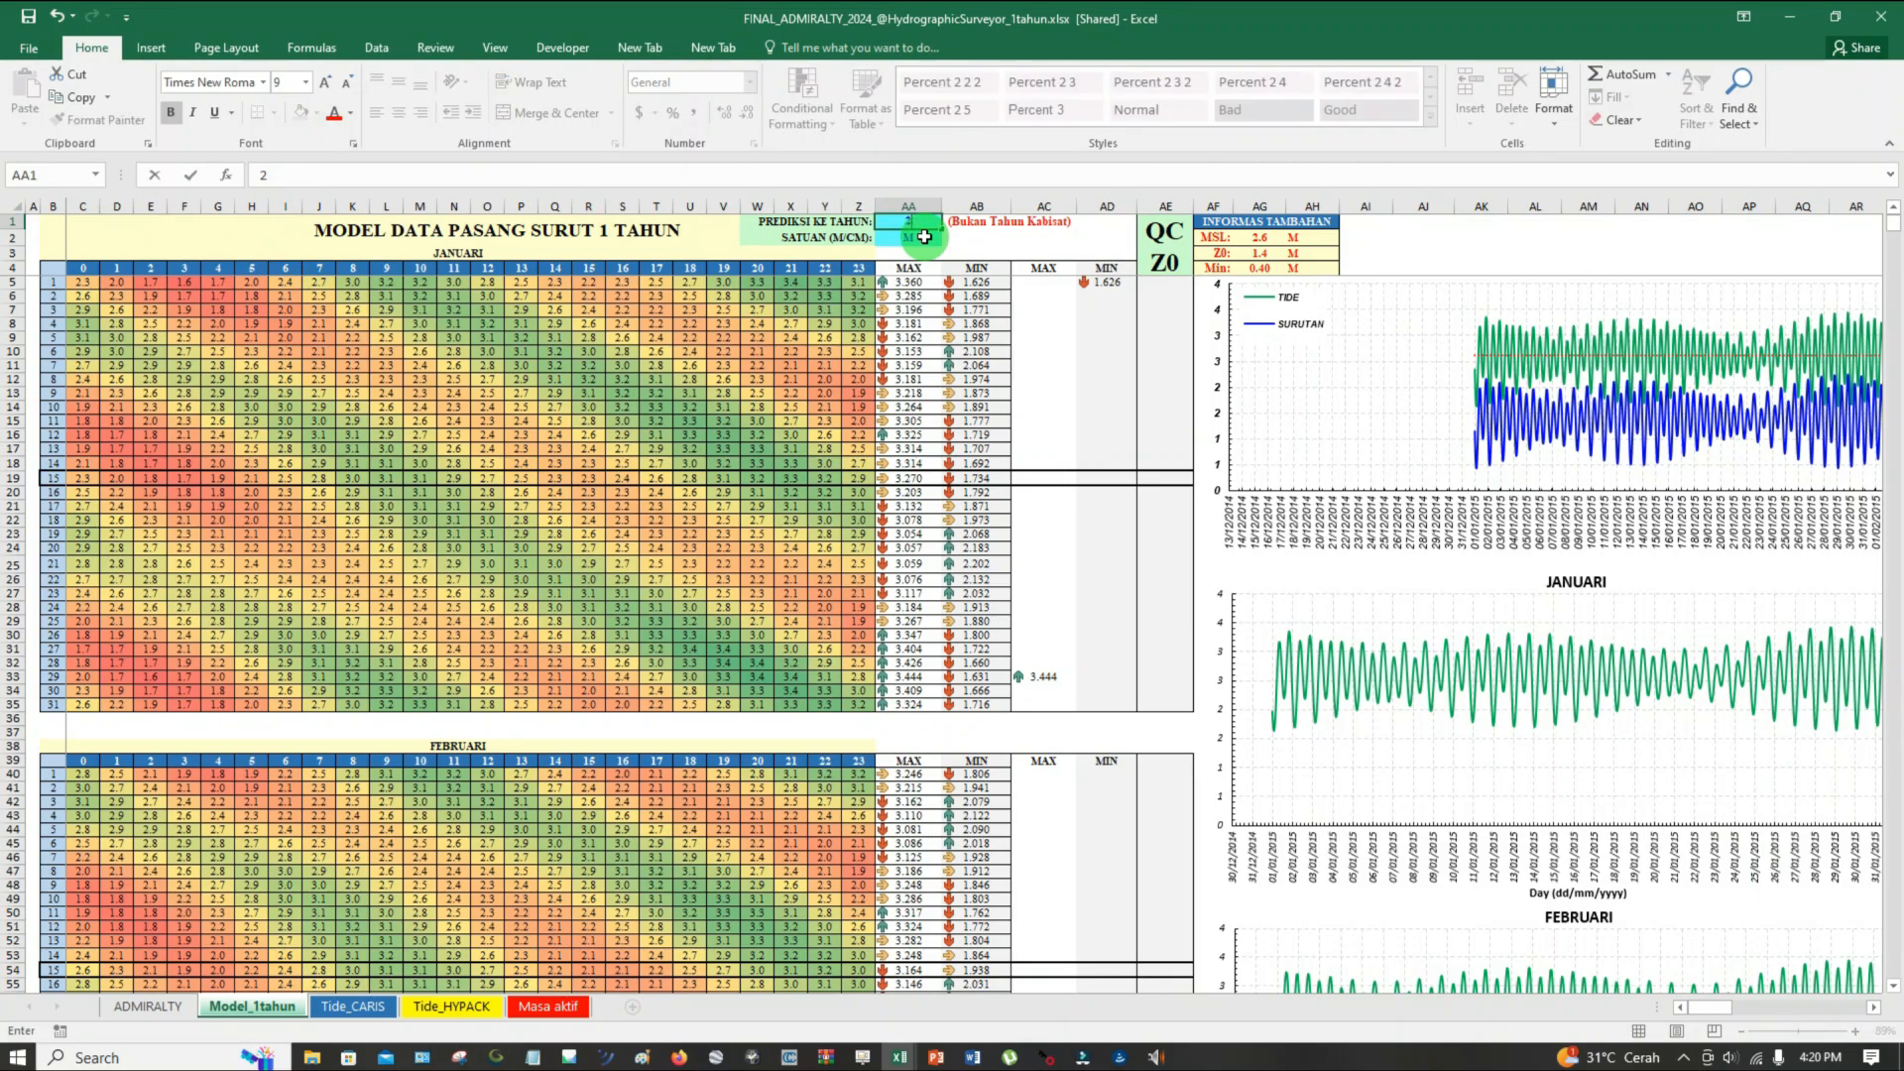
type("020")
key("Return")
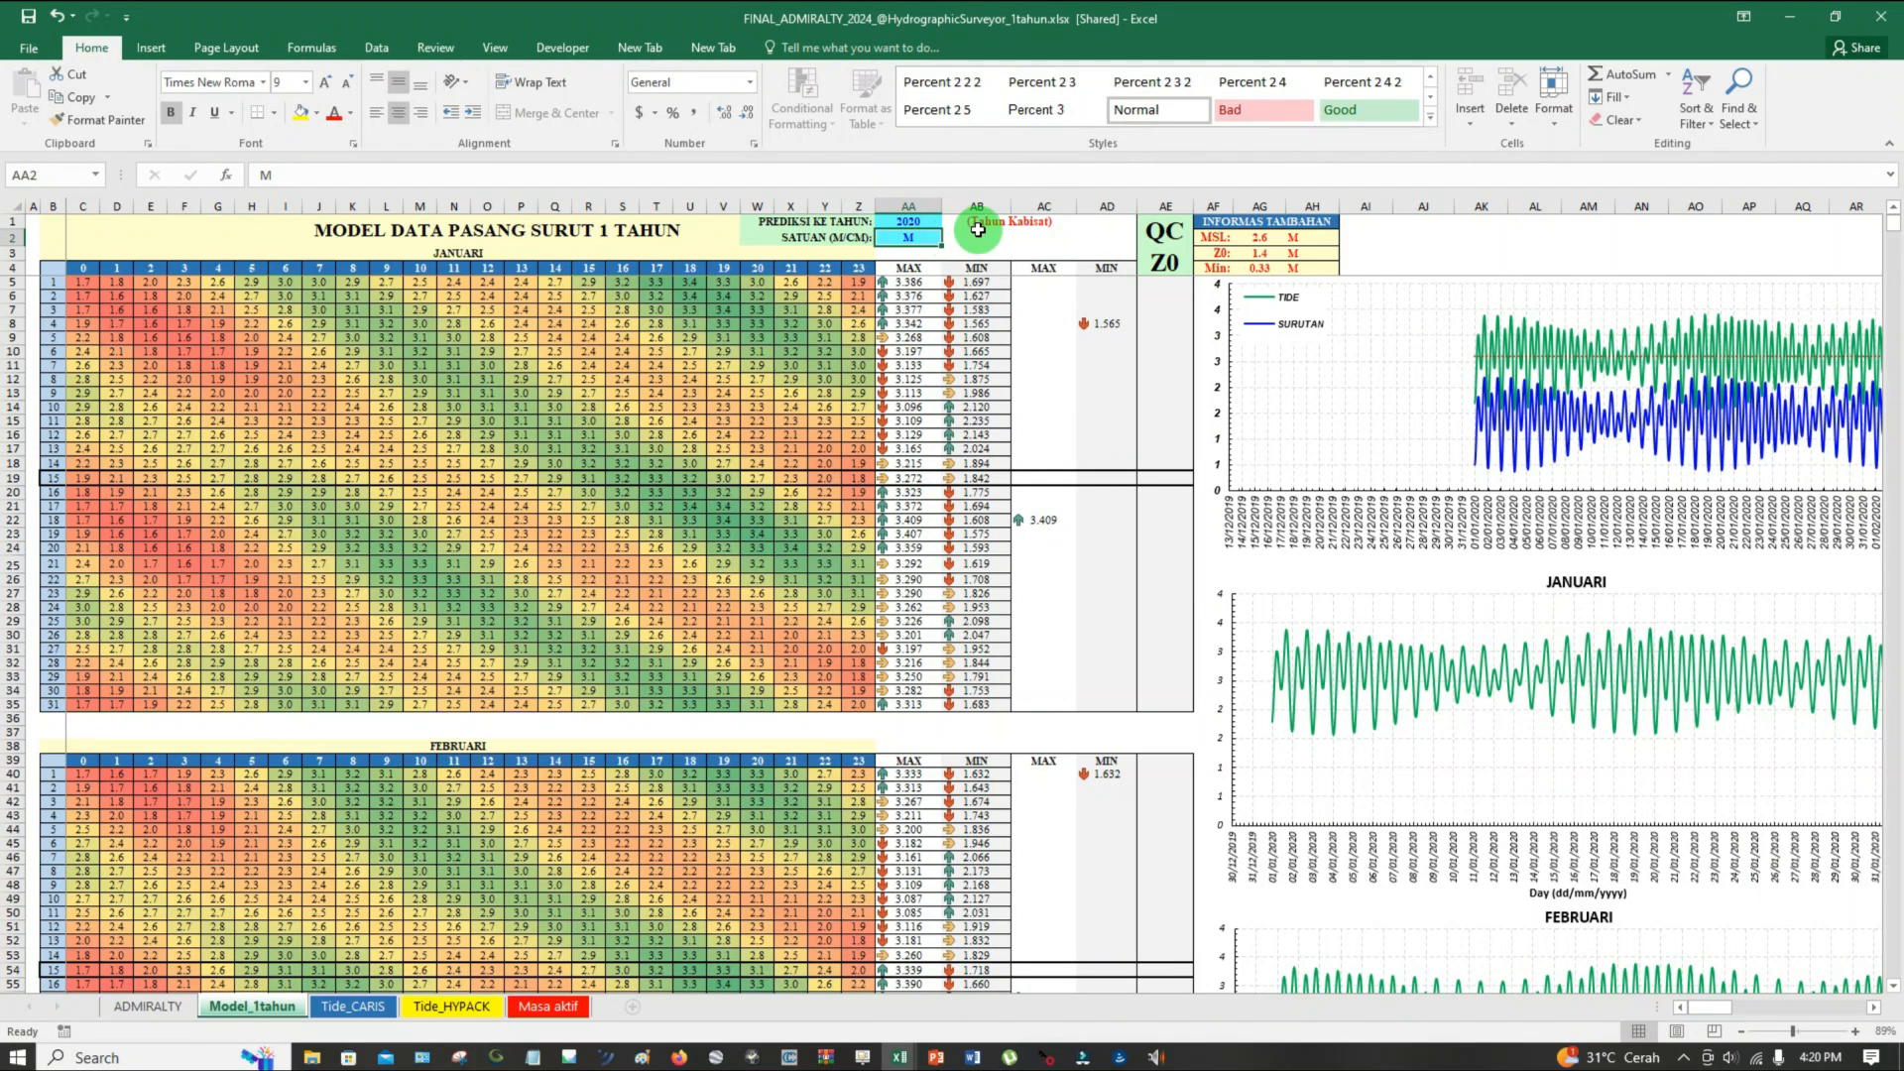
Check the leap-year label for 2020 and the last day listed in the February table
key("Right")
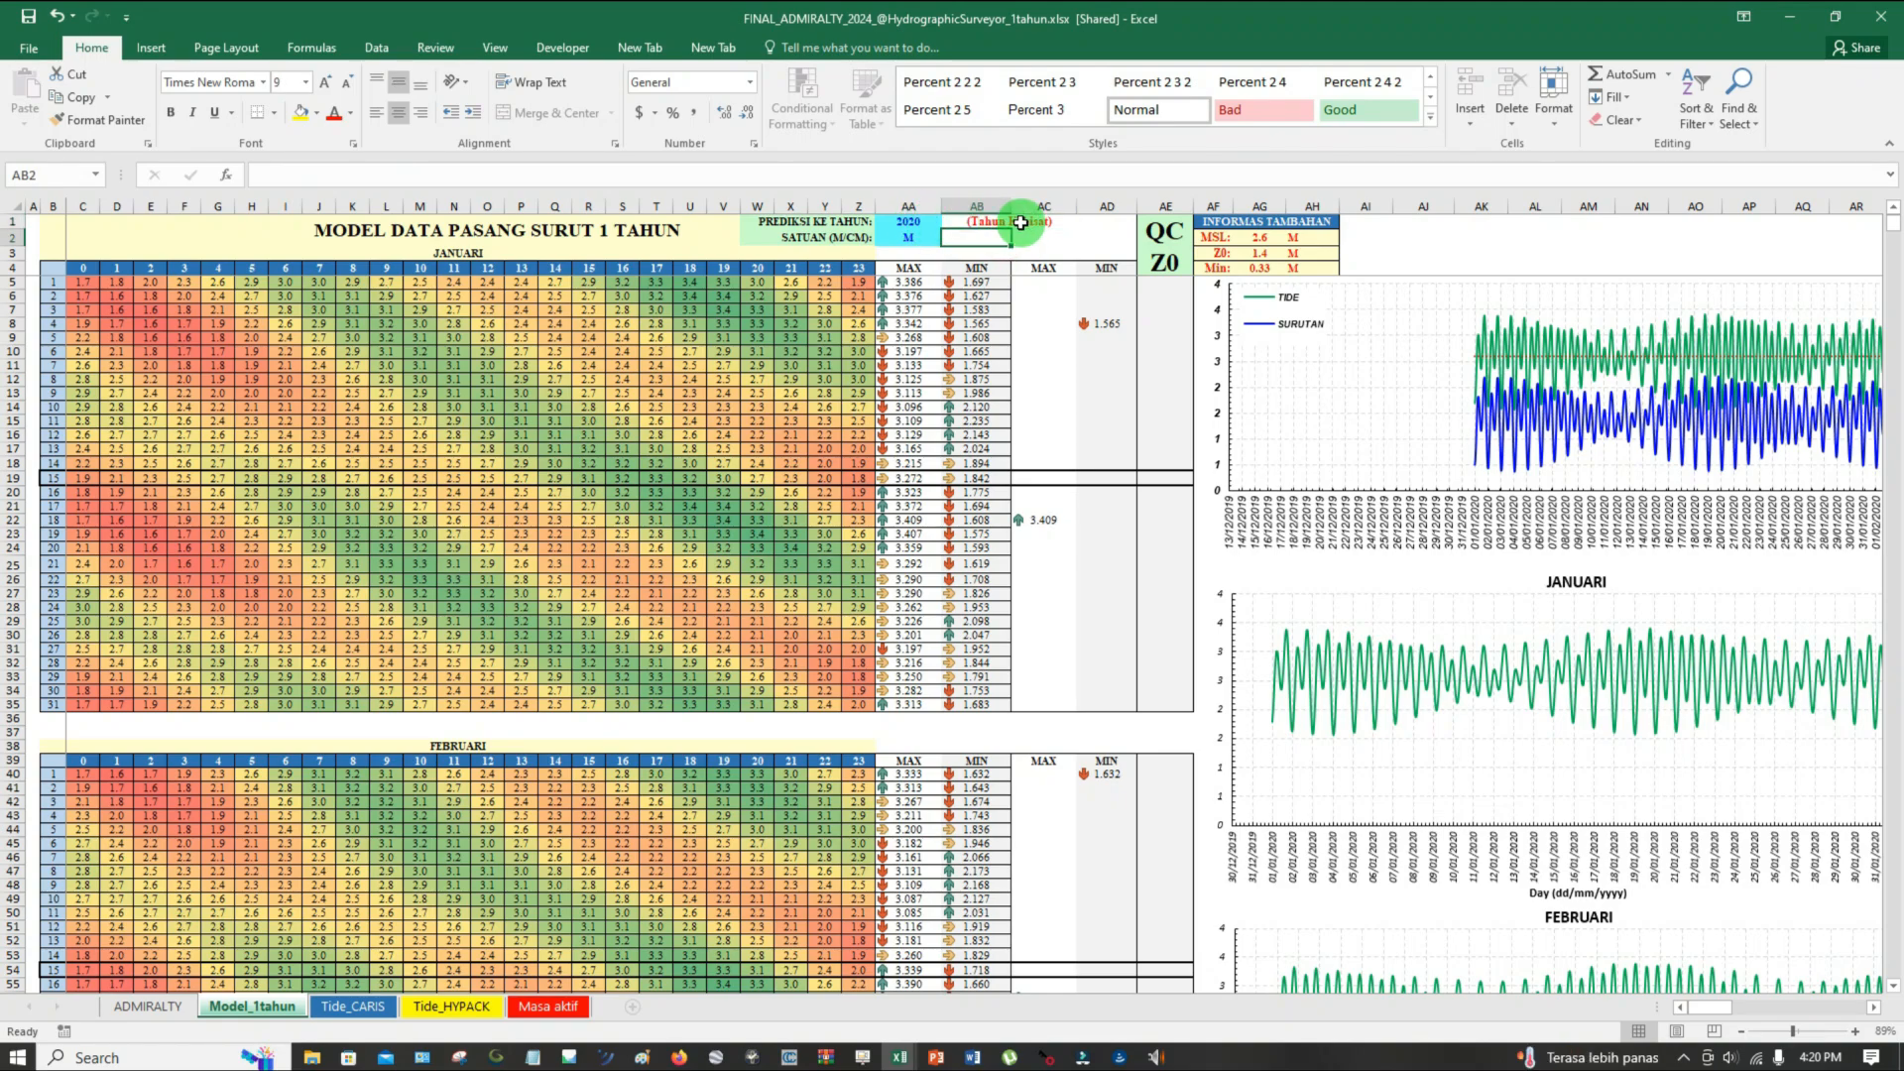
left_click(1004, 220)
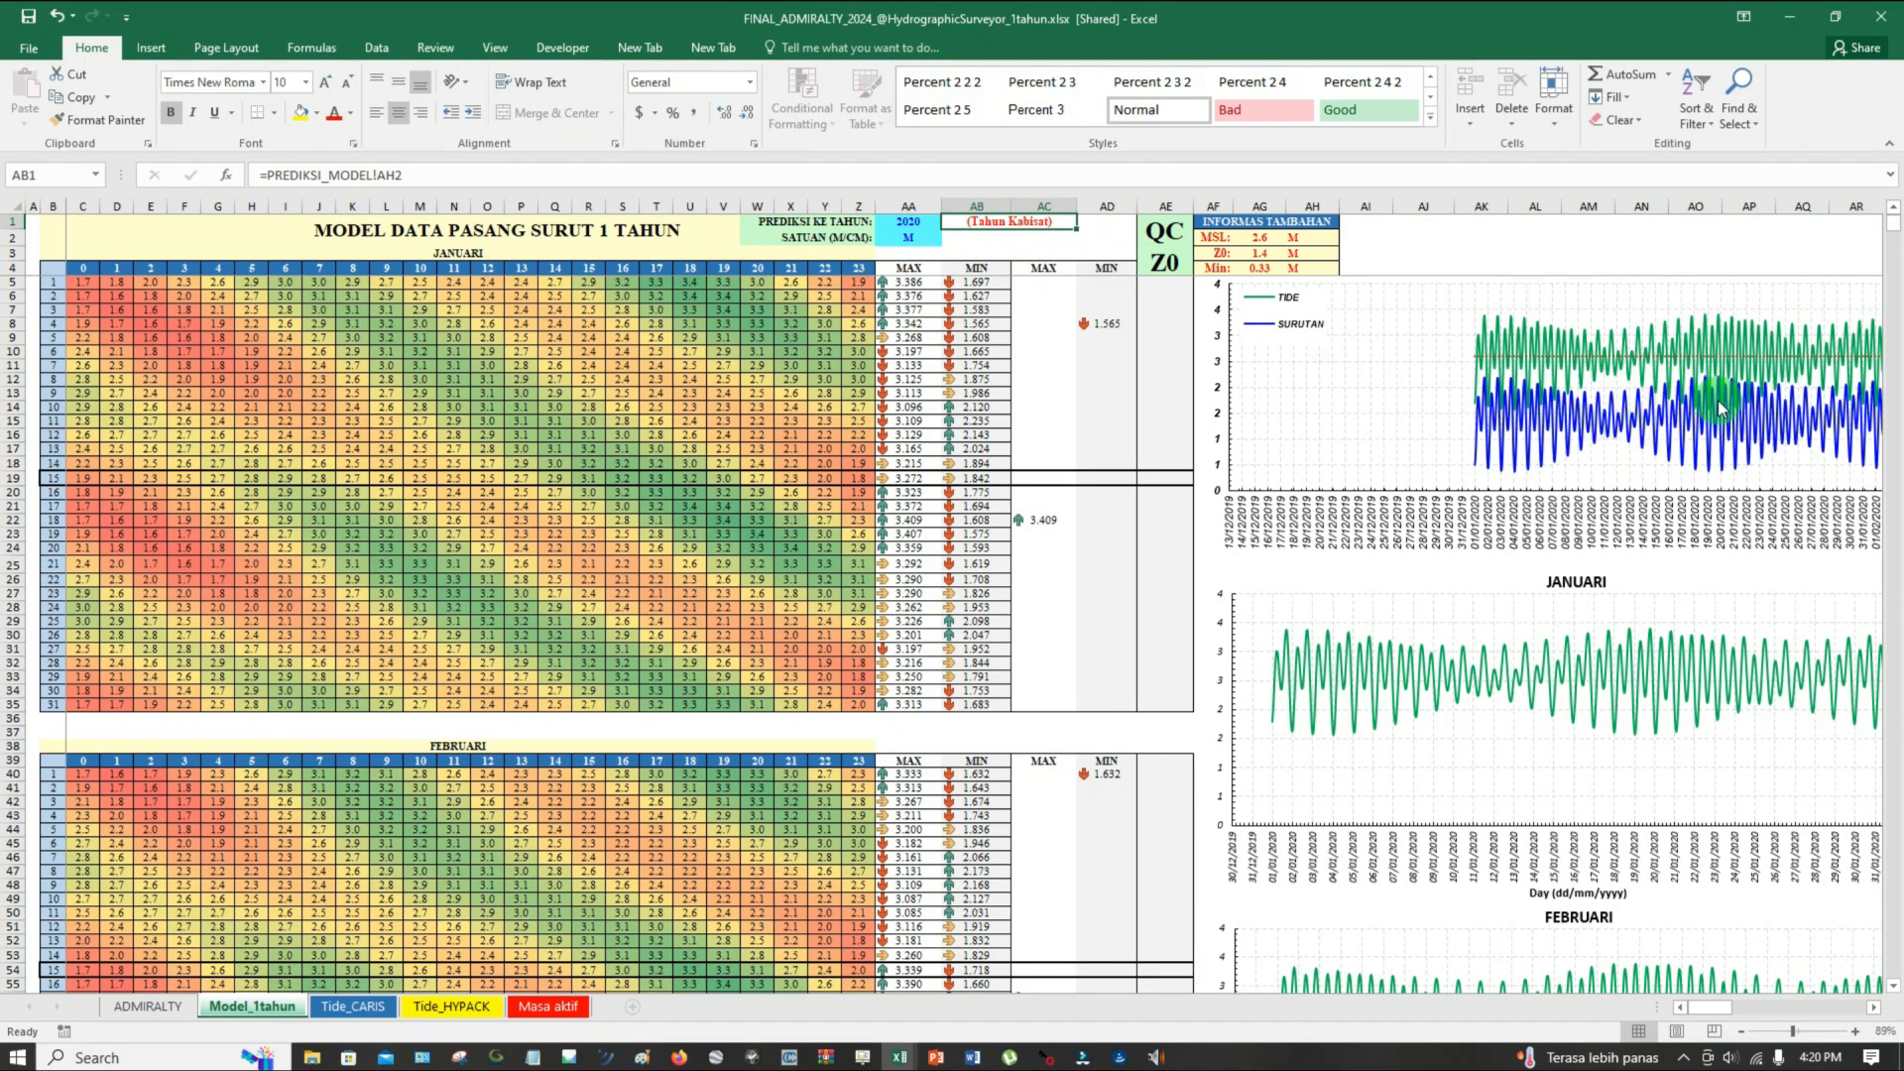
left_click_drag(1724, 1008, 1725, 1012)
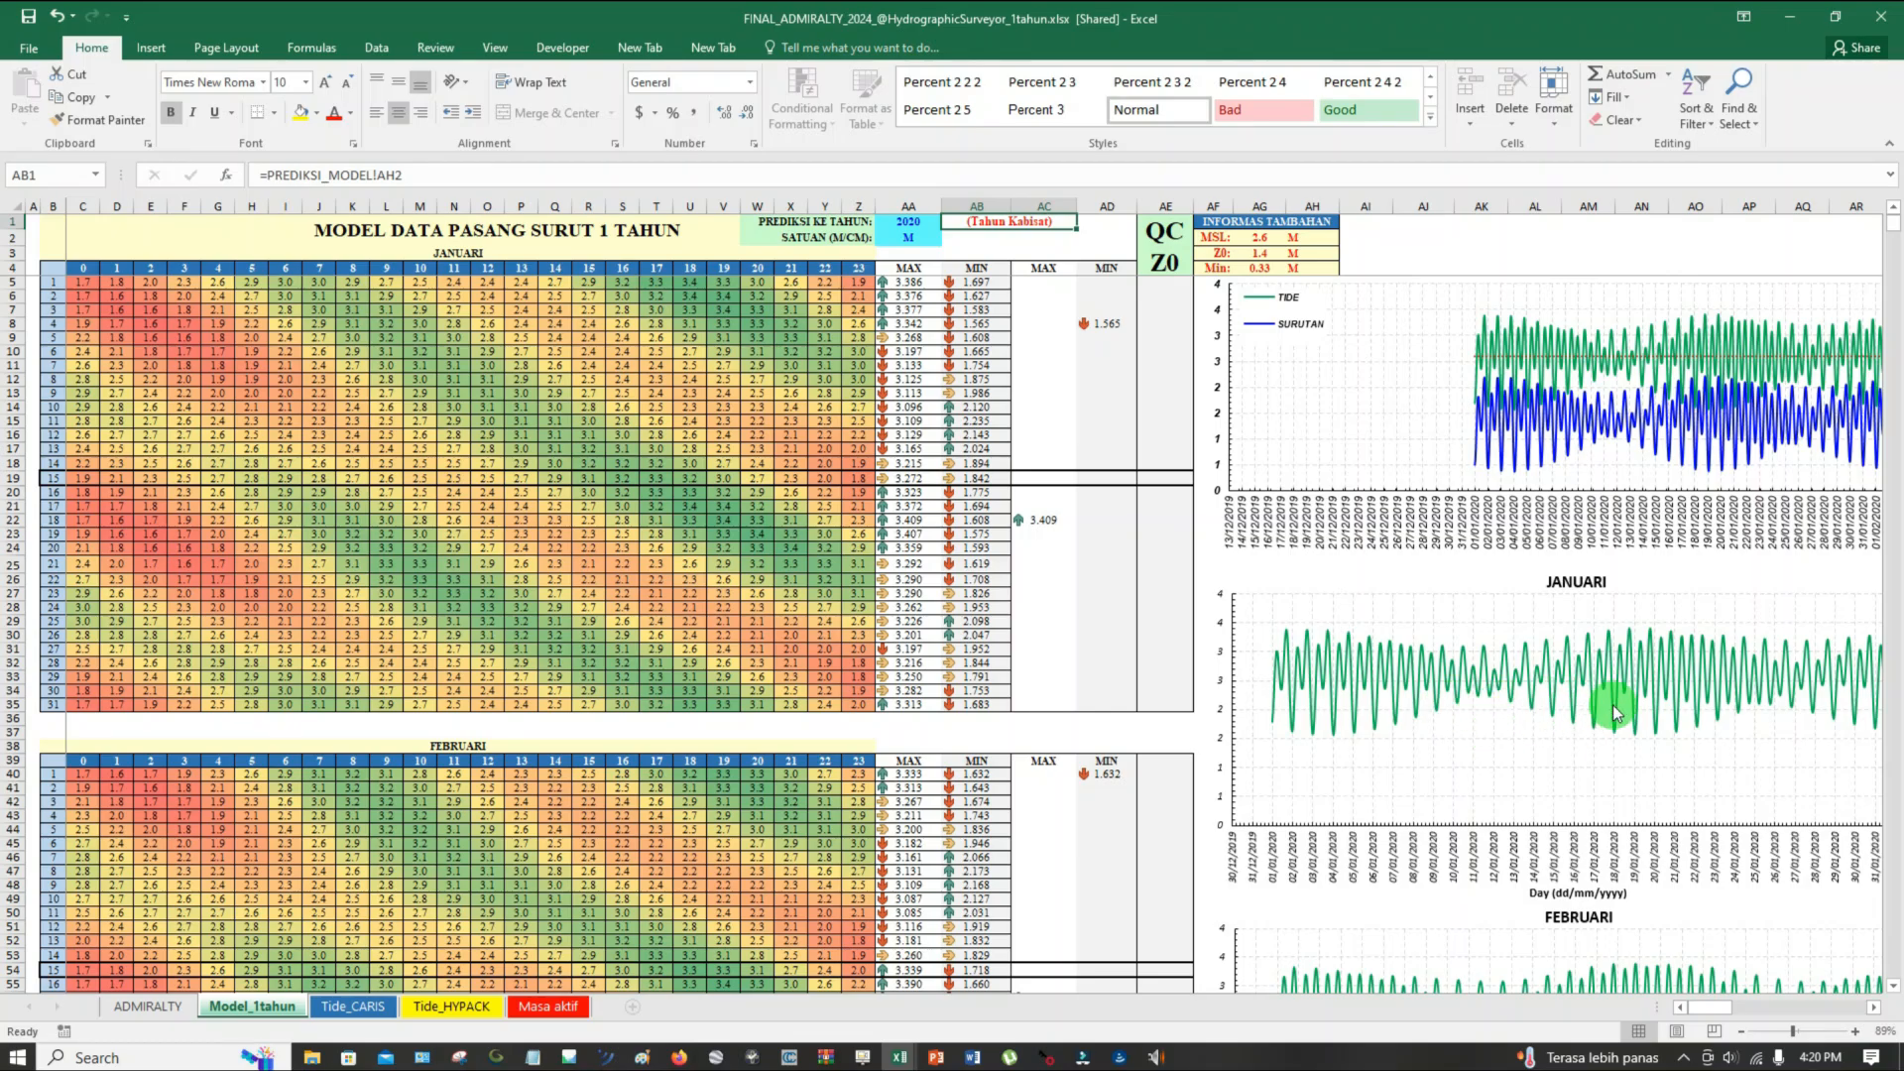
scroll(794, 481, "down", 2)
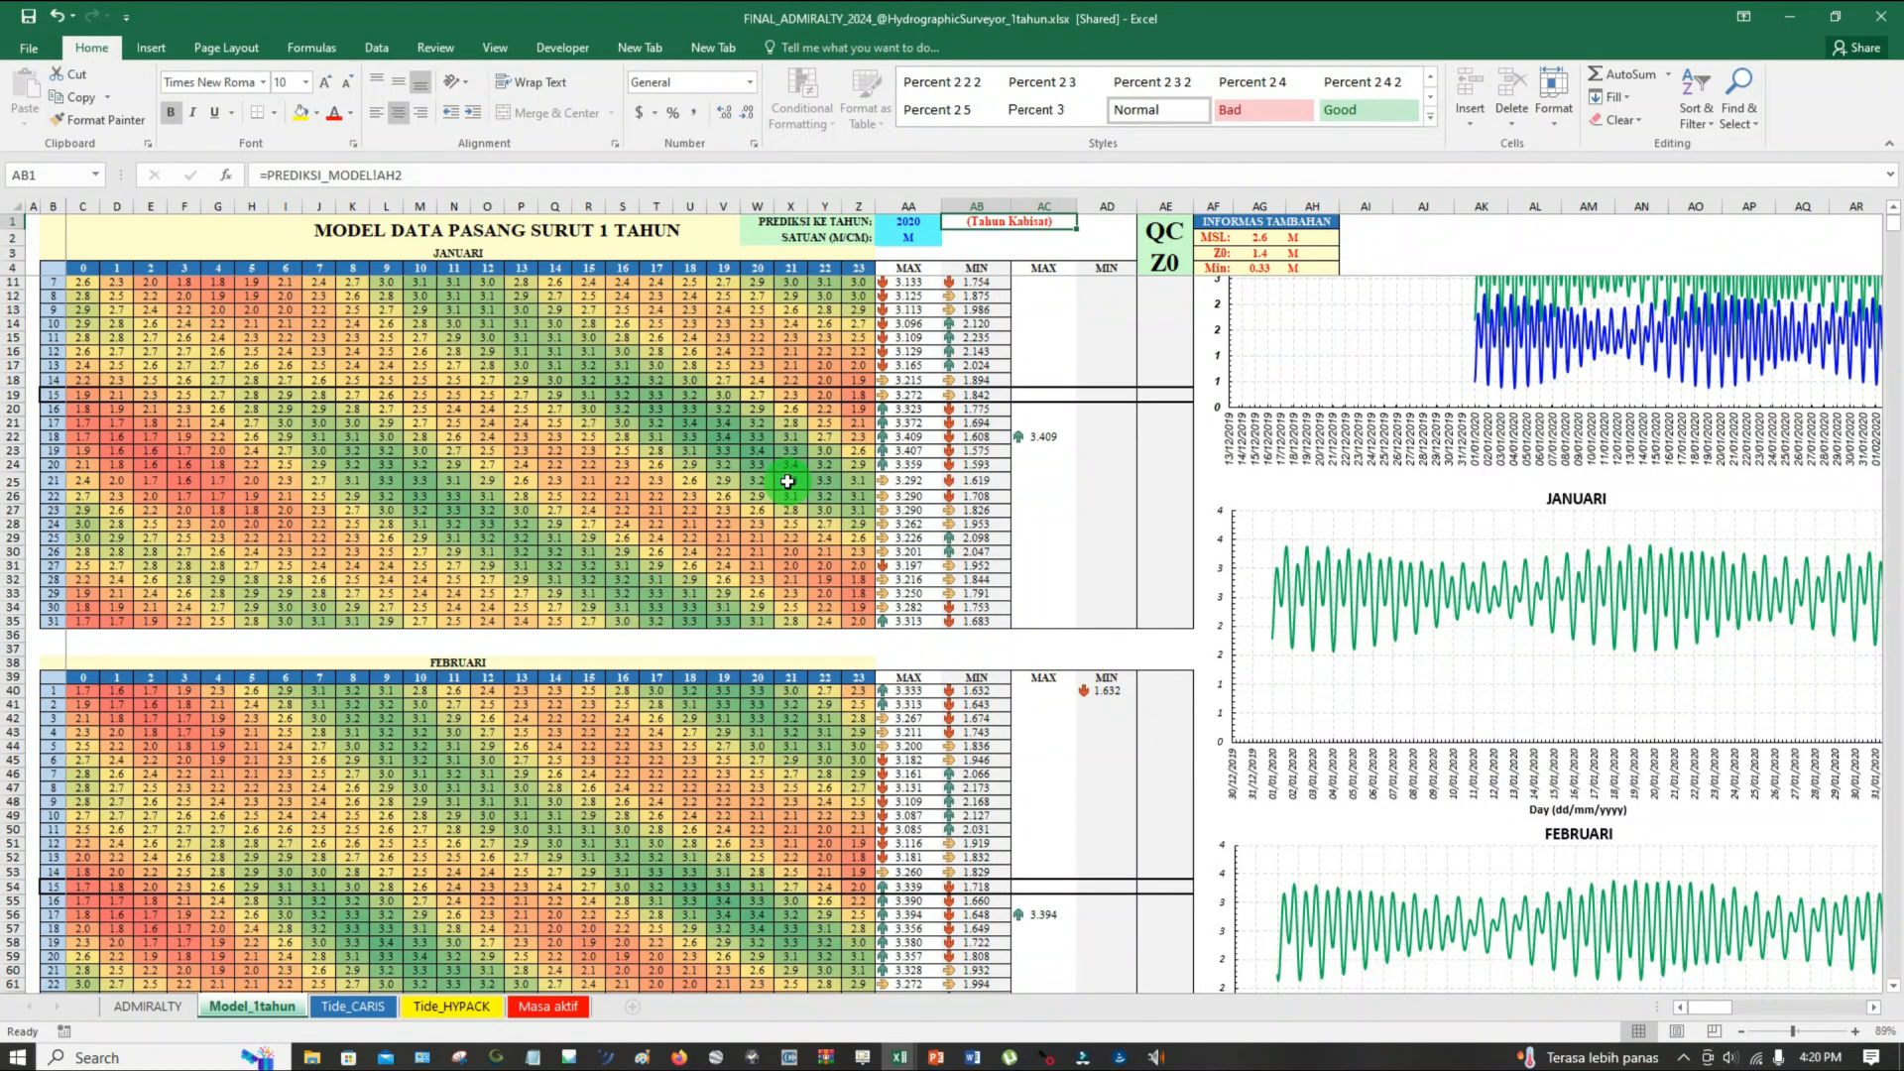
scroll(788, 481, "down", 4)
left_click(436, 495)
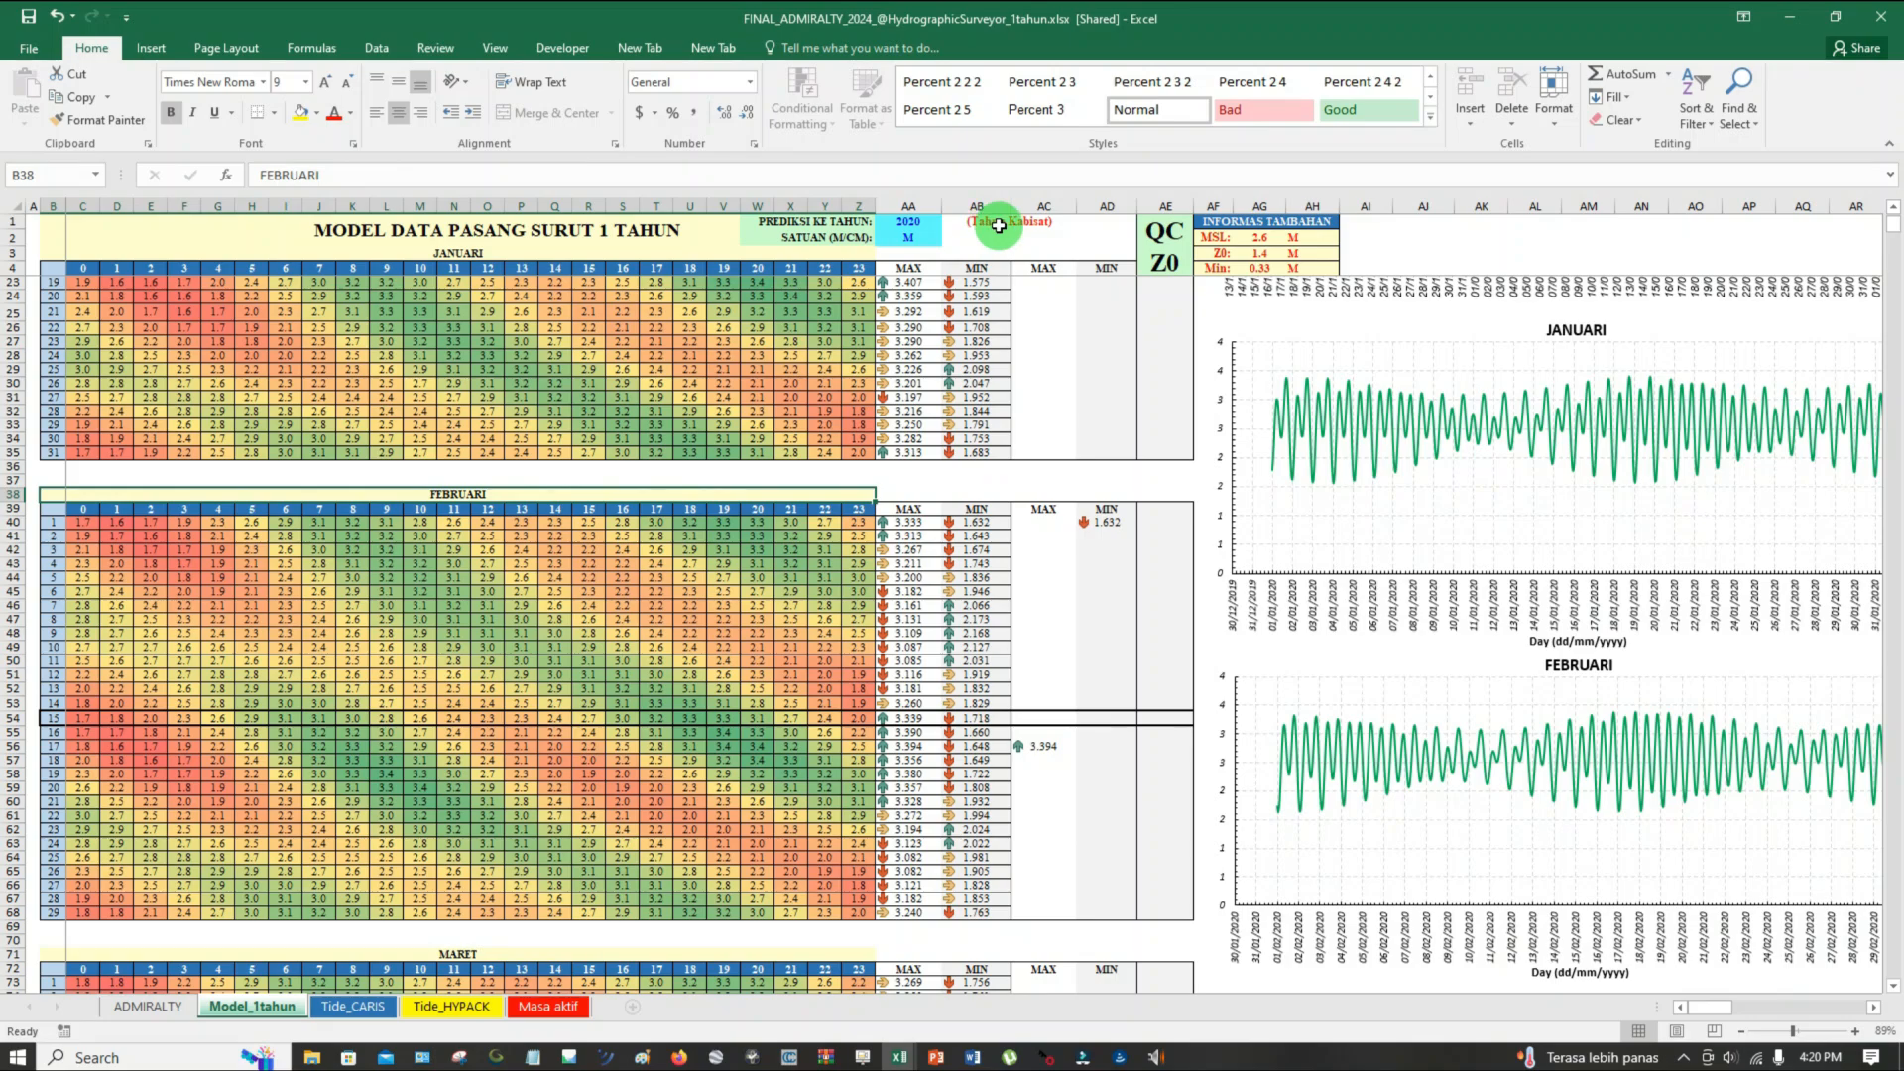
scroll(693, 515, "down", 2)
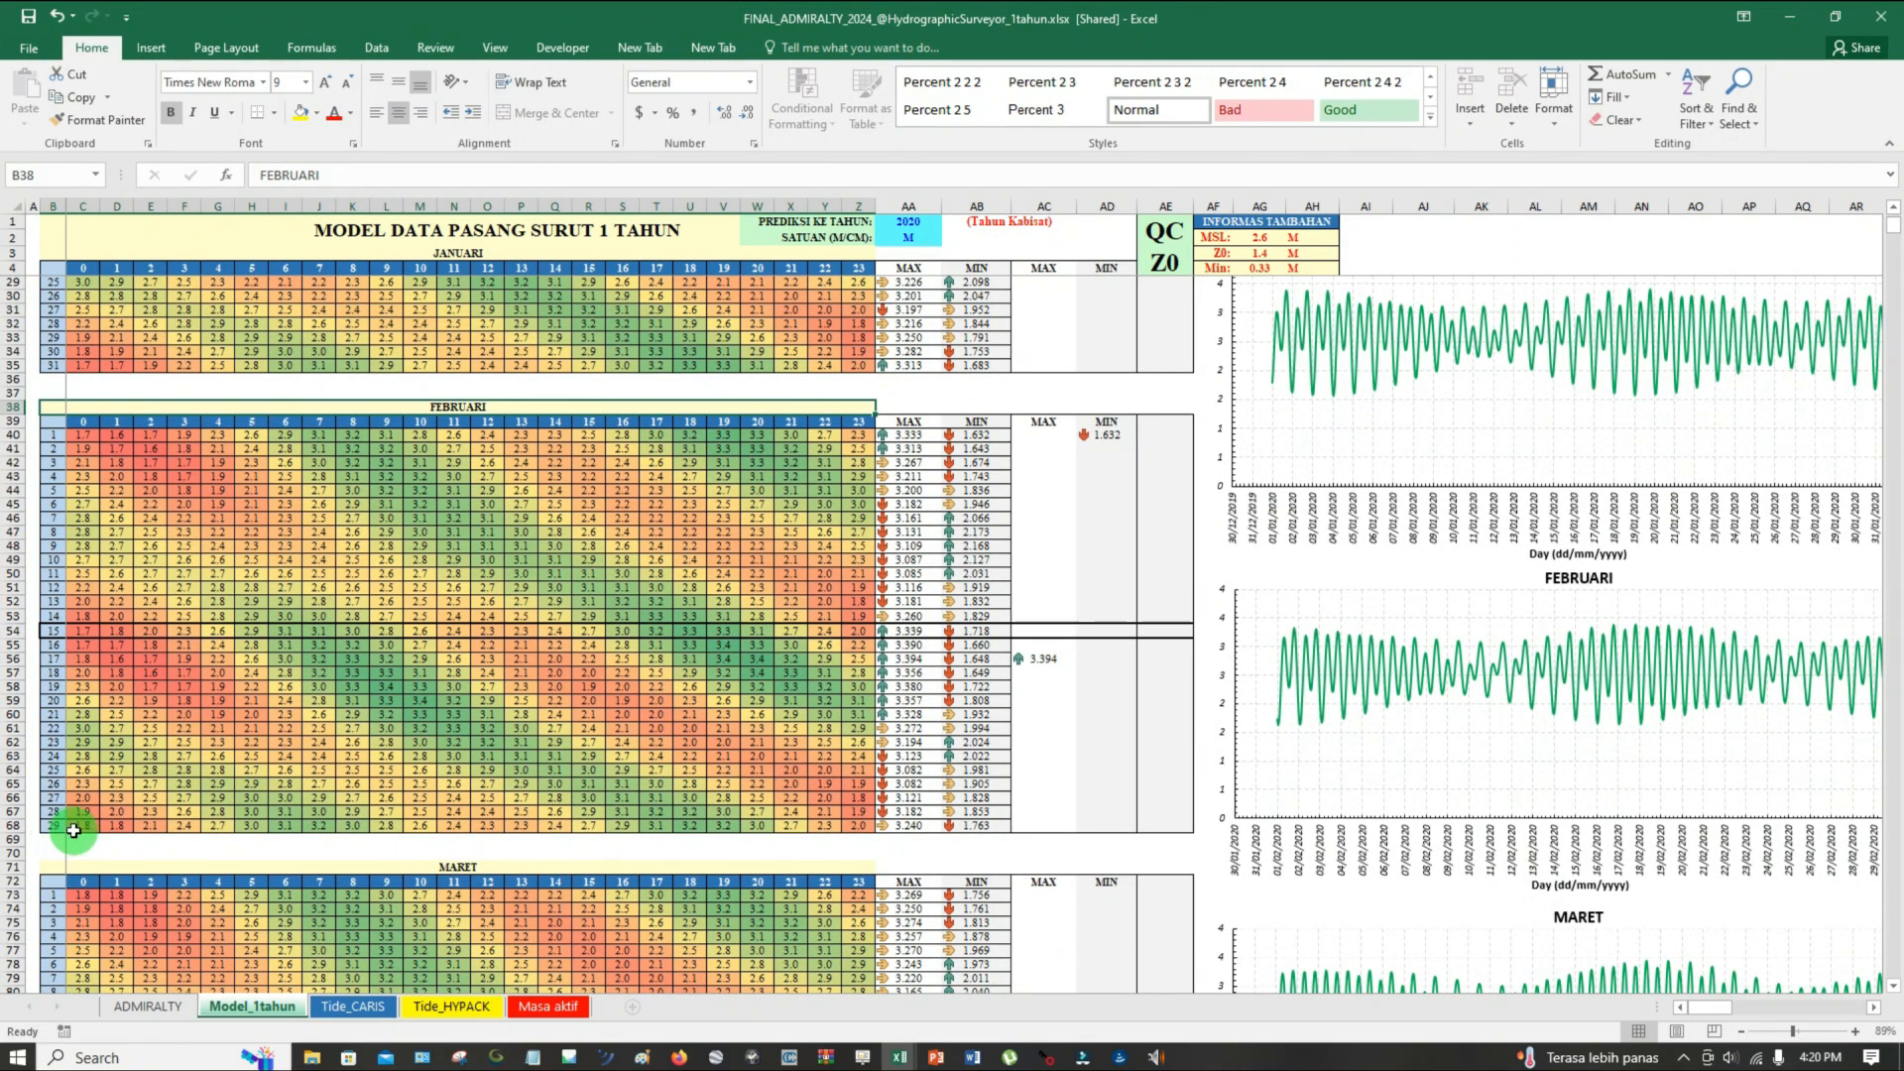
Set the prediction year to 2019 and check its leap-year label and the last row of February
left_click(910, 221)
type("20")
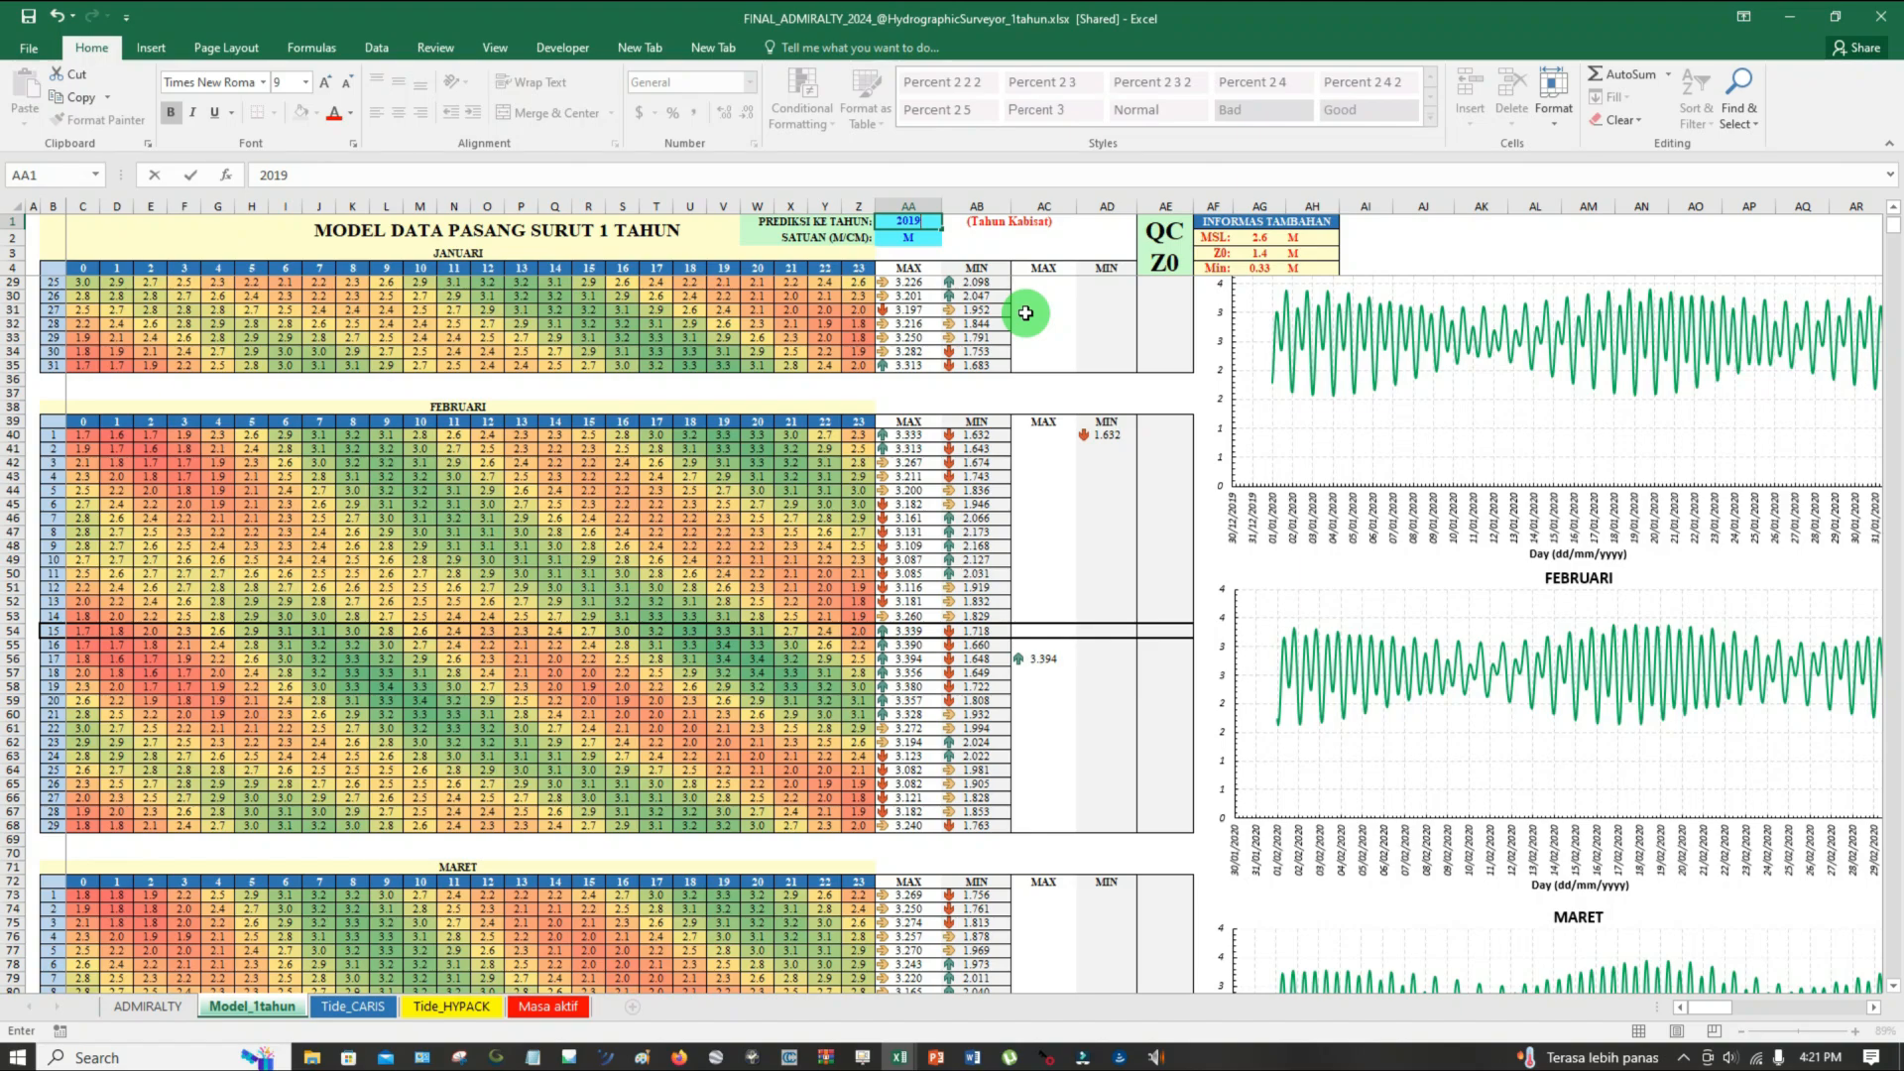
key("Return")
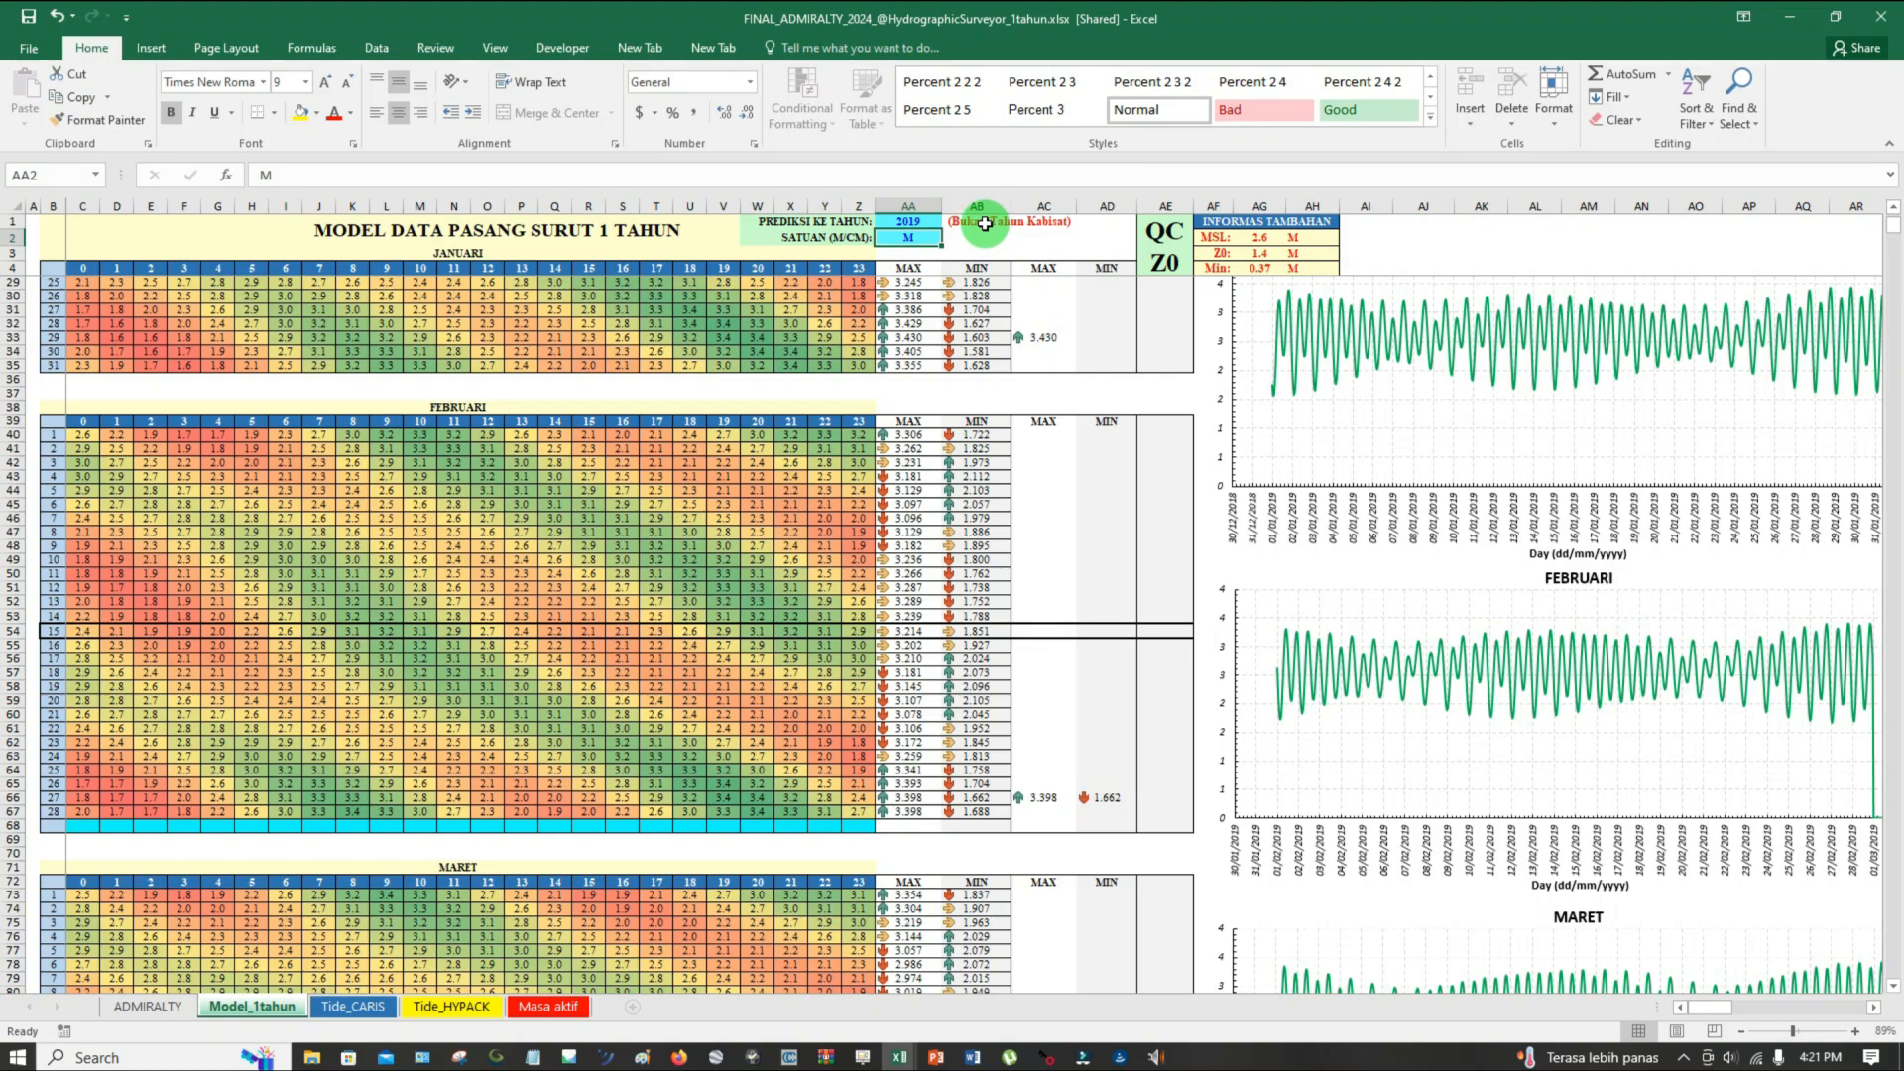
left_click(984, 223)
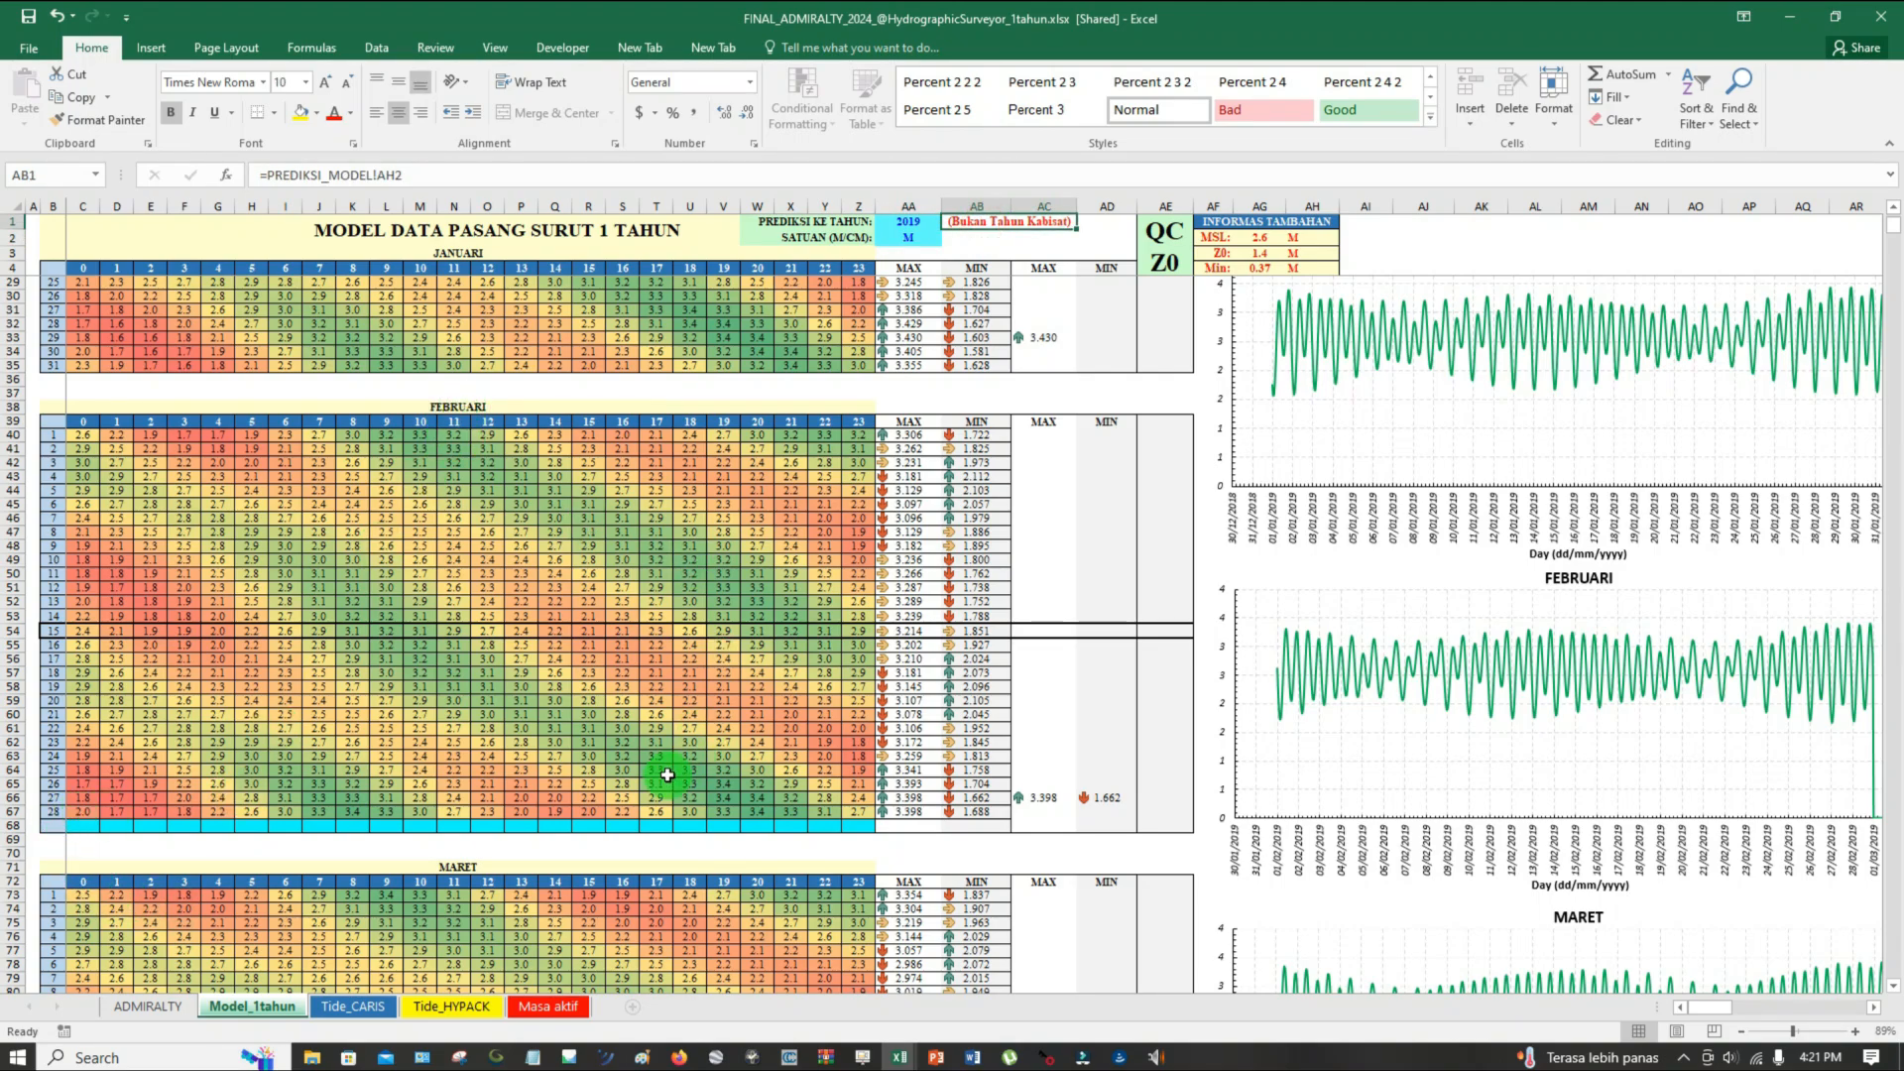
left_click(52, 826)
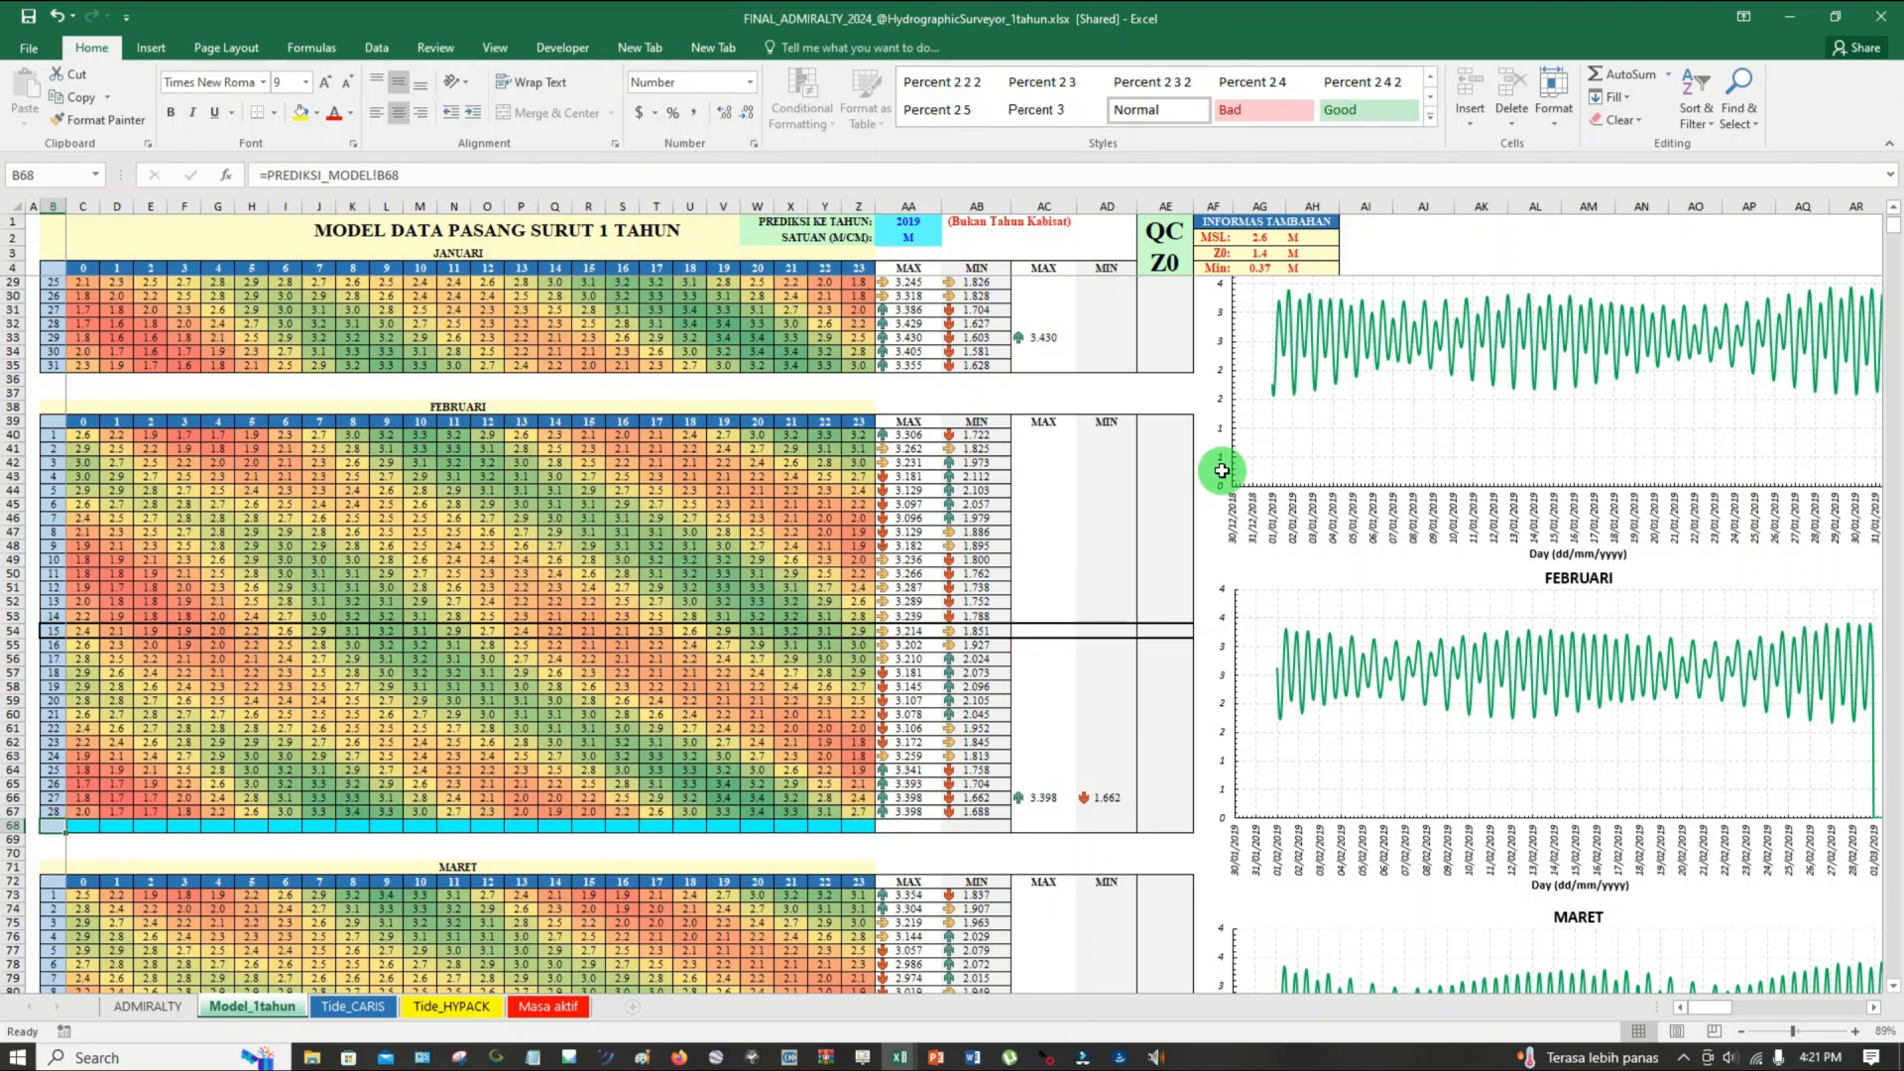
Set the one-year model's unit (SATUAN) to CM
scroll(1292, 296, "up", 8)
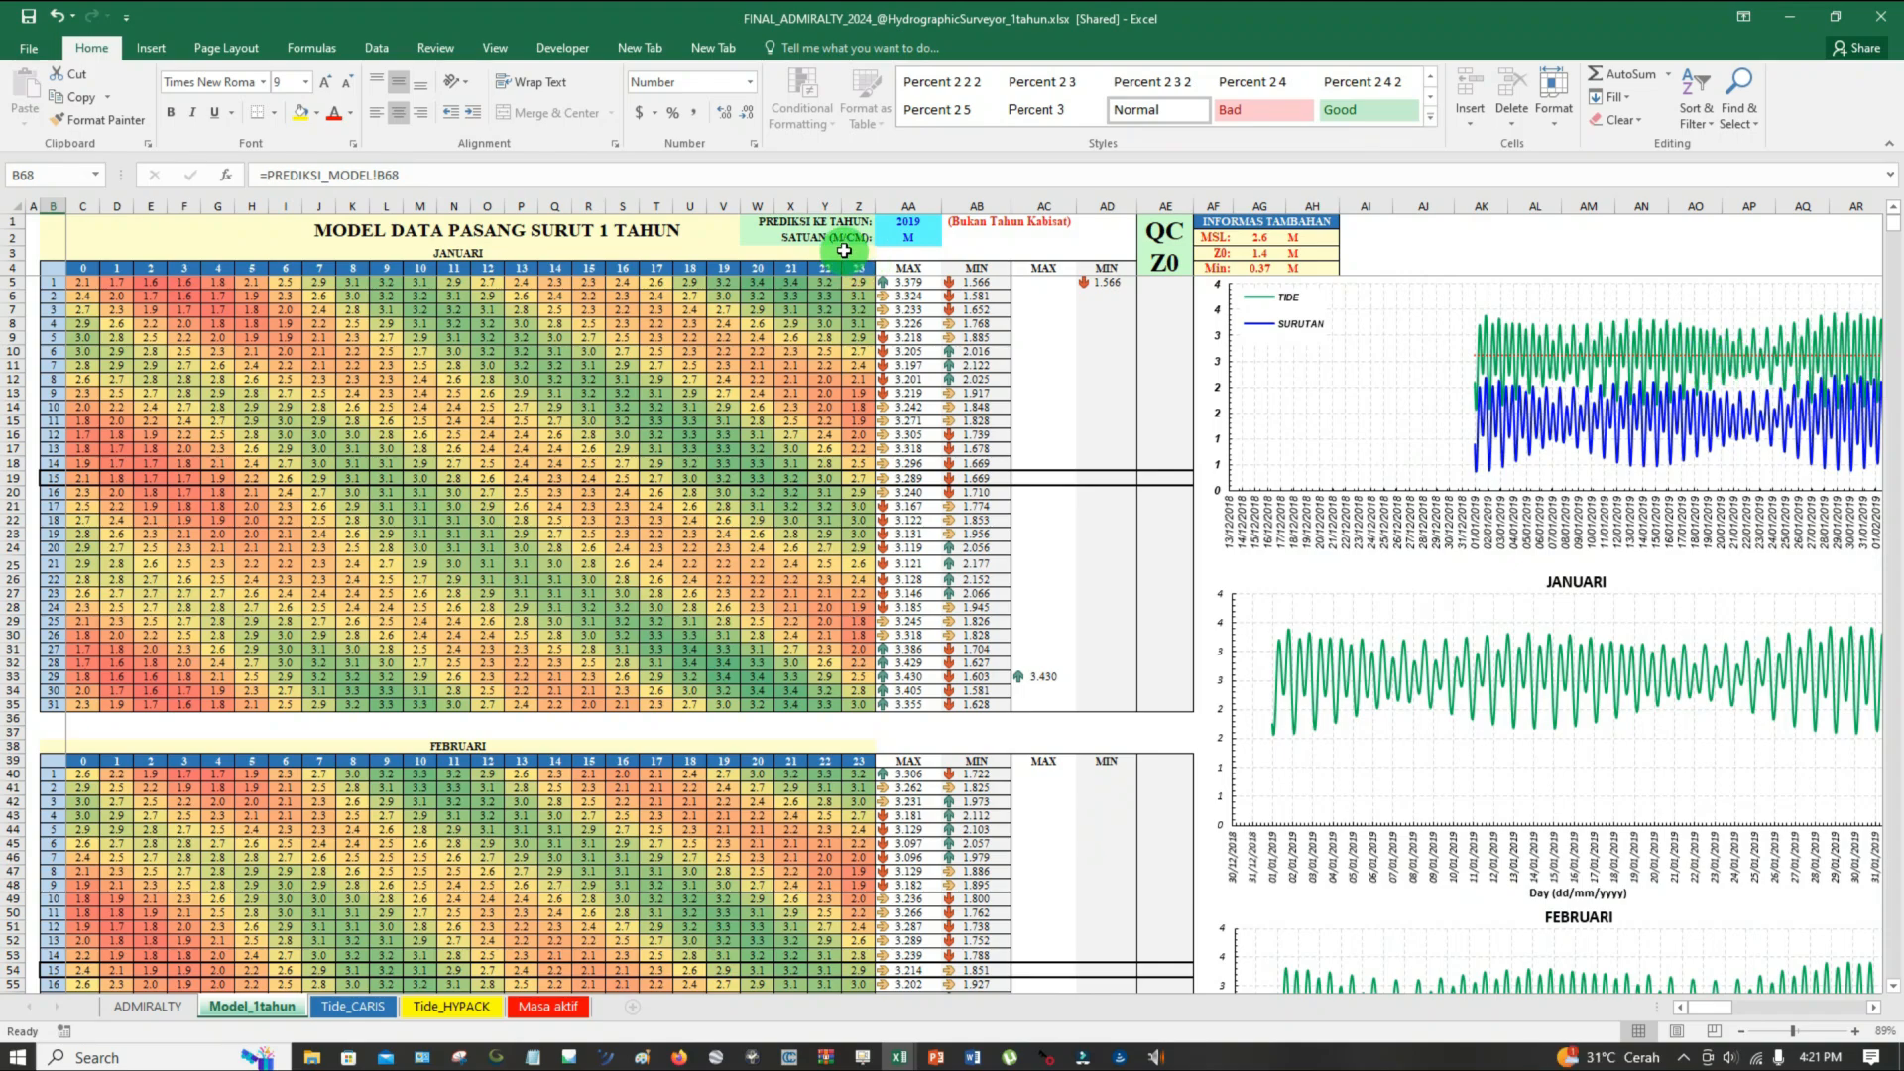
left_click(908, 239)
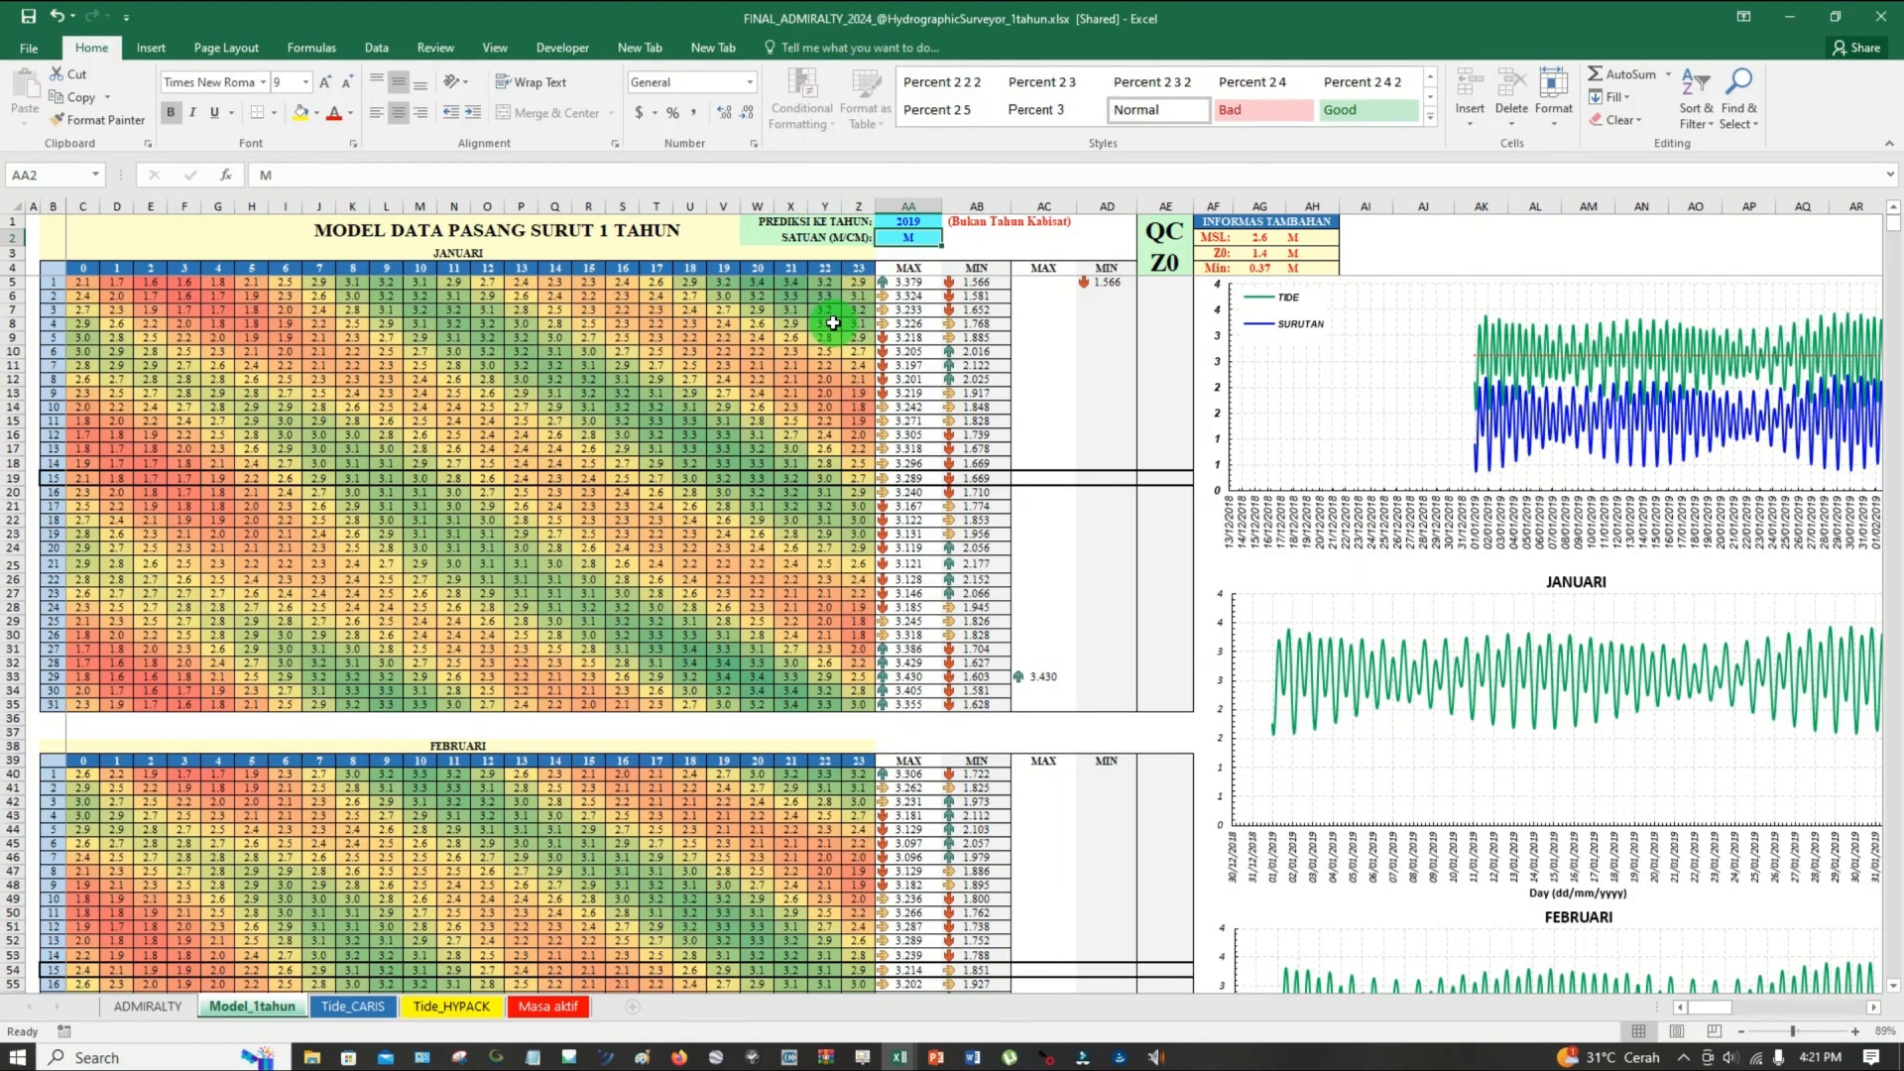
type("C")
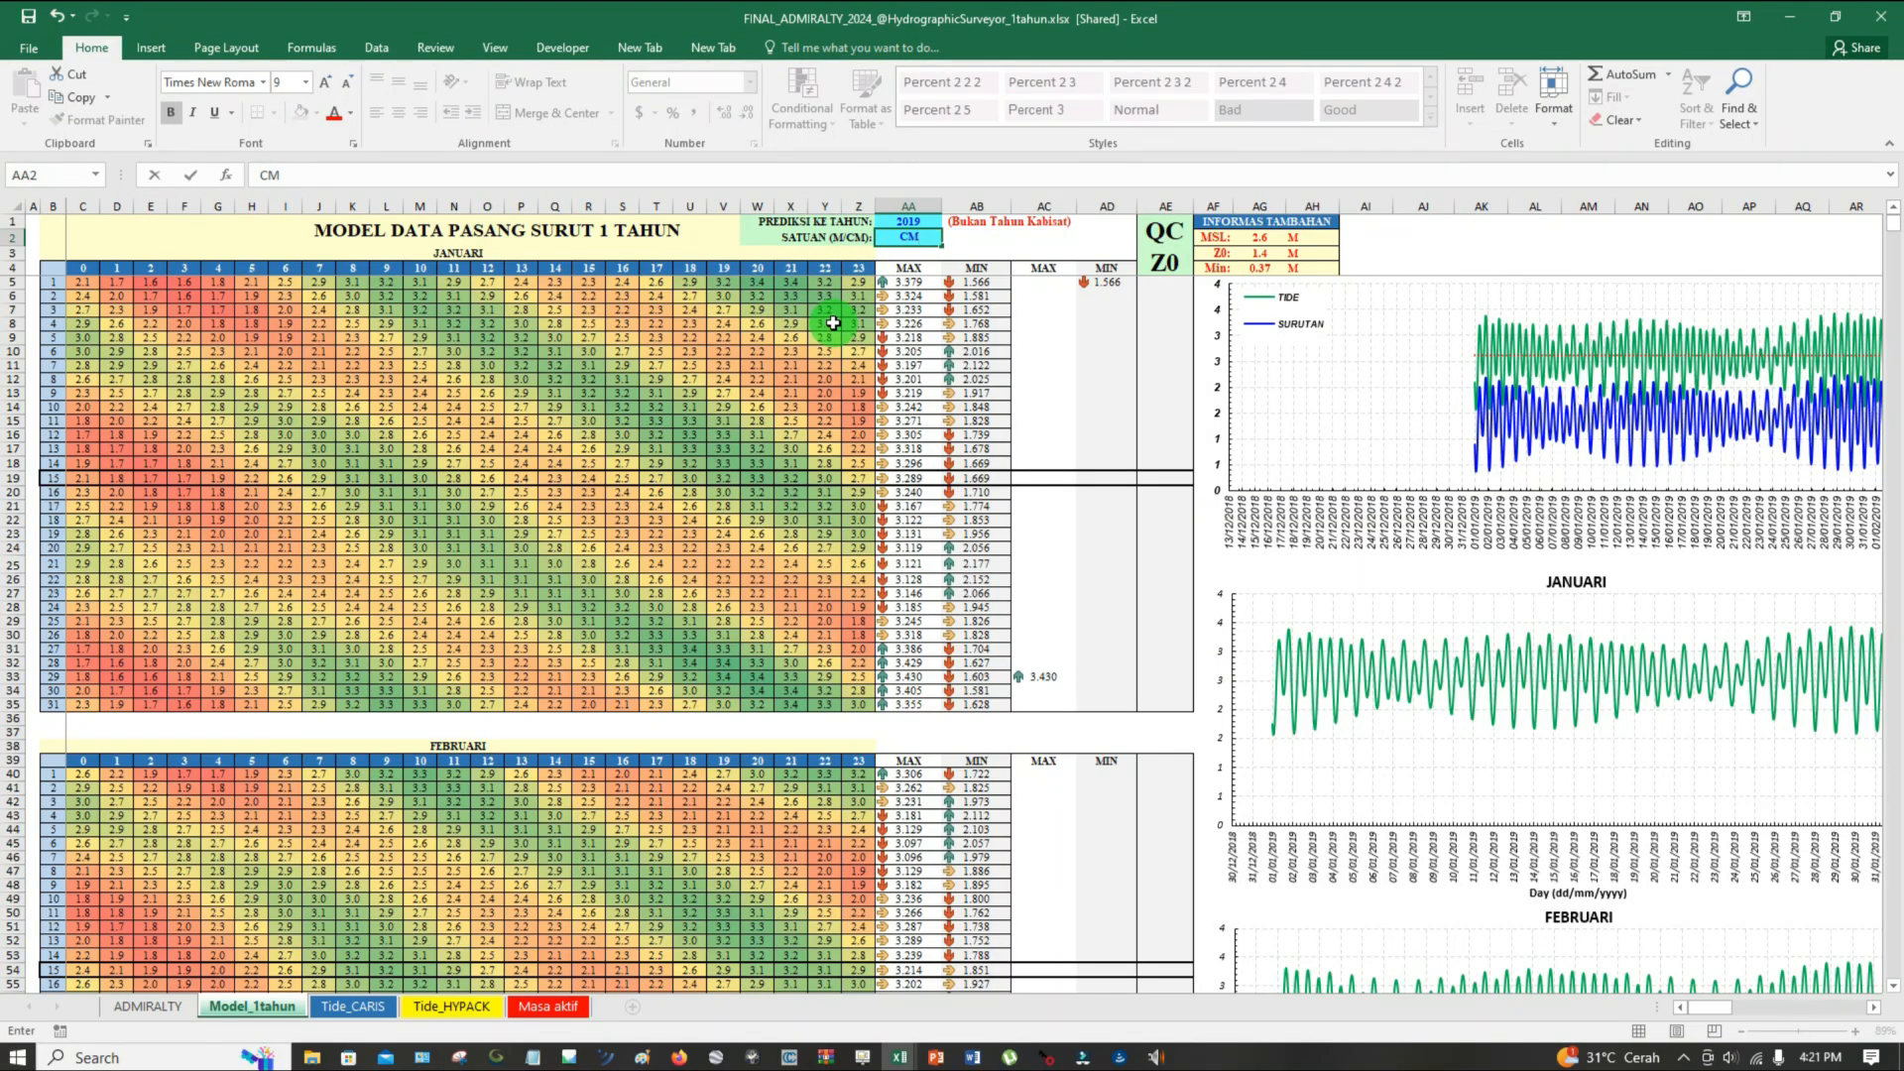
key("Return")
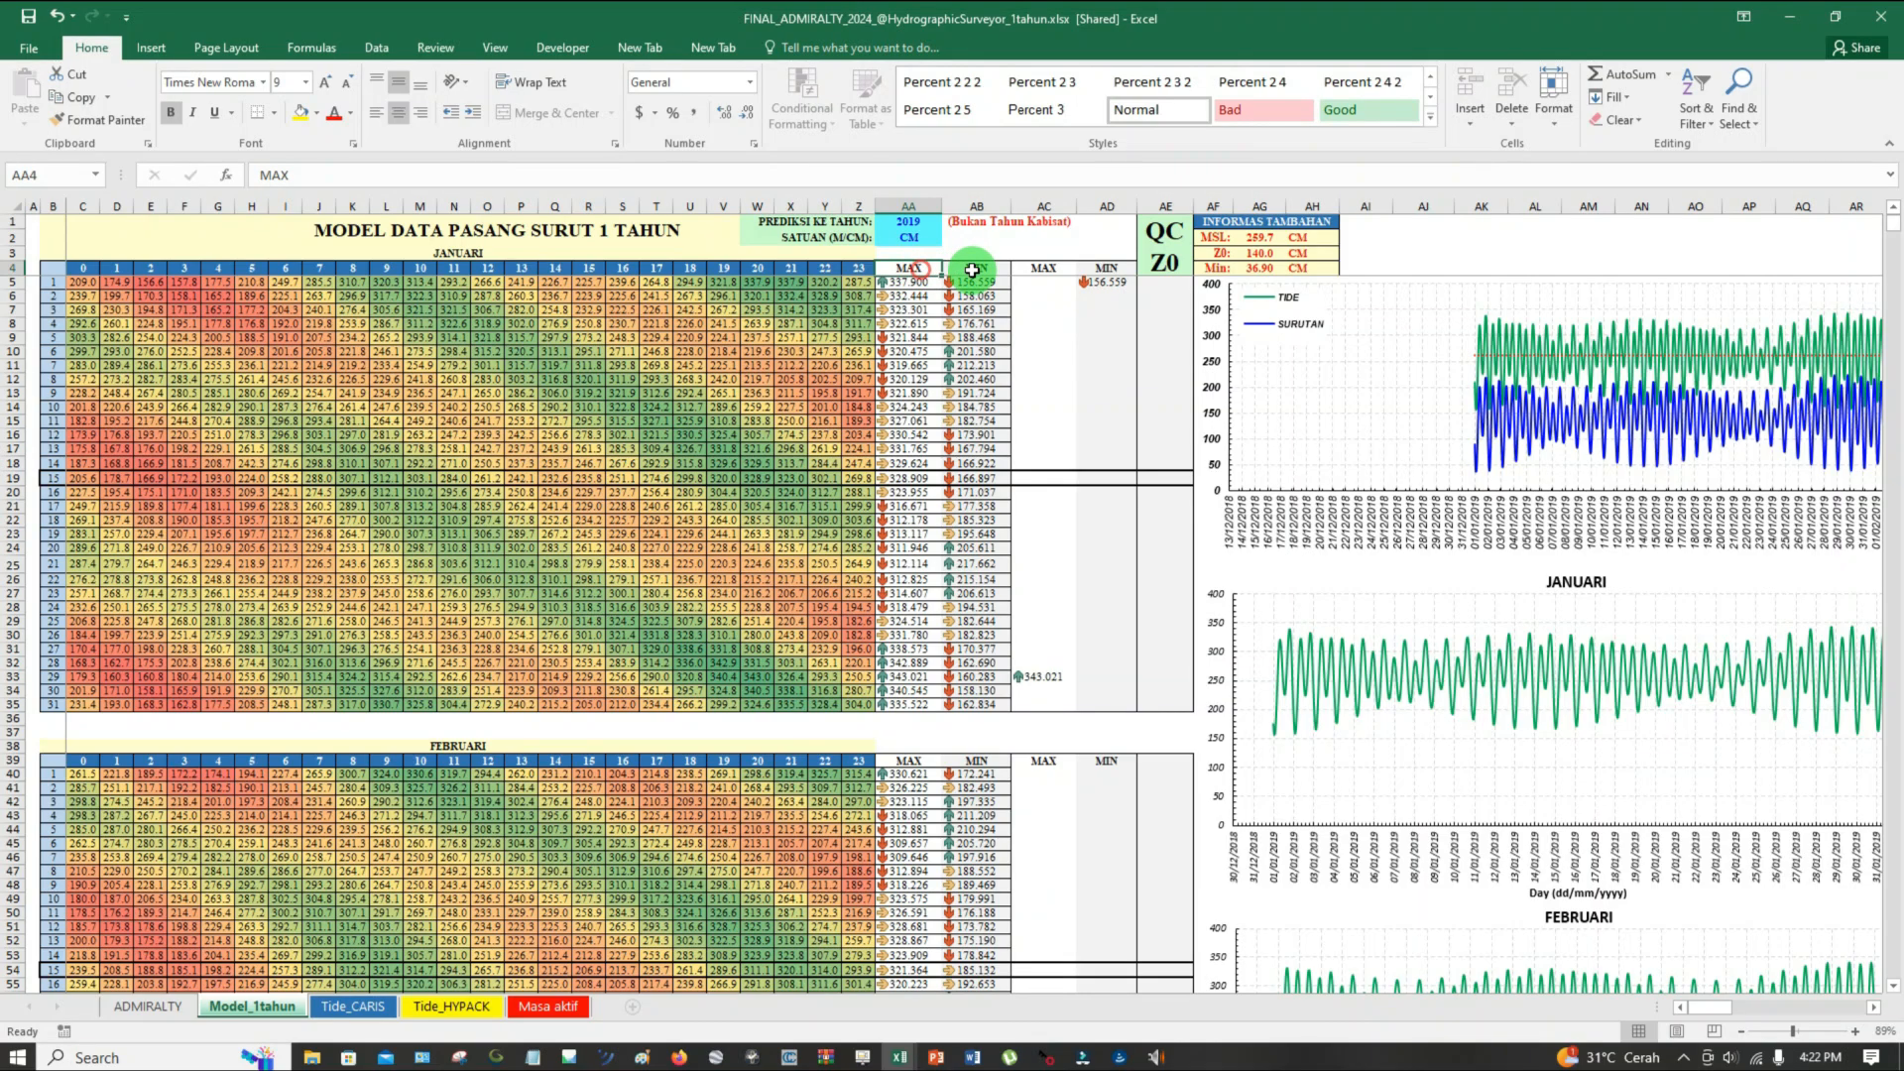
Inspect the daily MAX and MIN formulas for 1 January and compare them with that day's hourly values
left_click(917, 282)
left_click(14, 281)
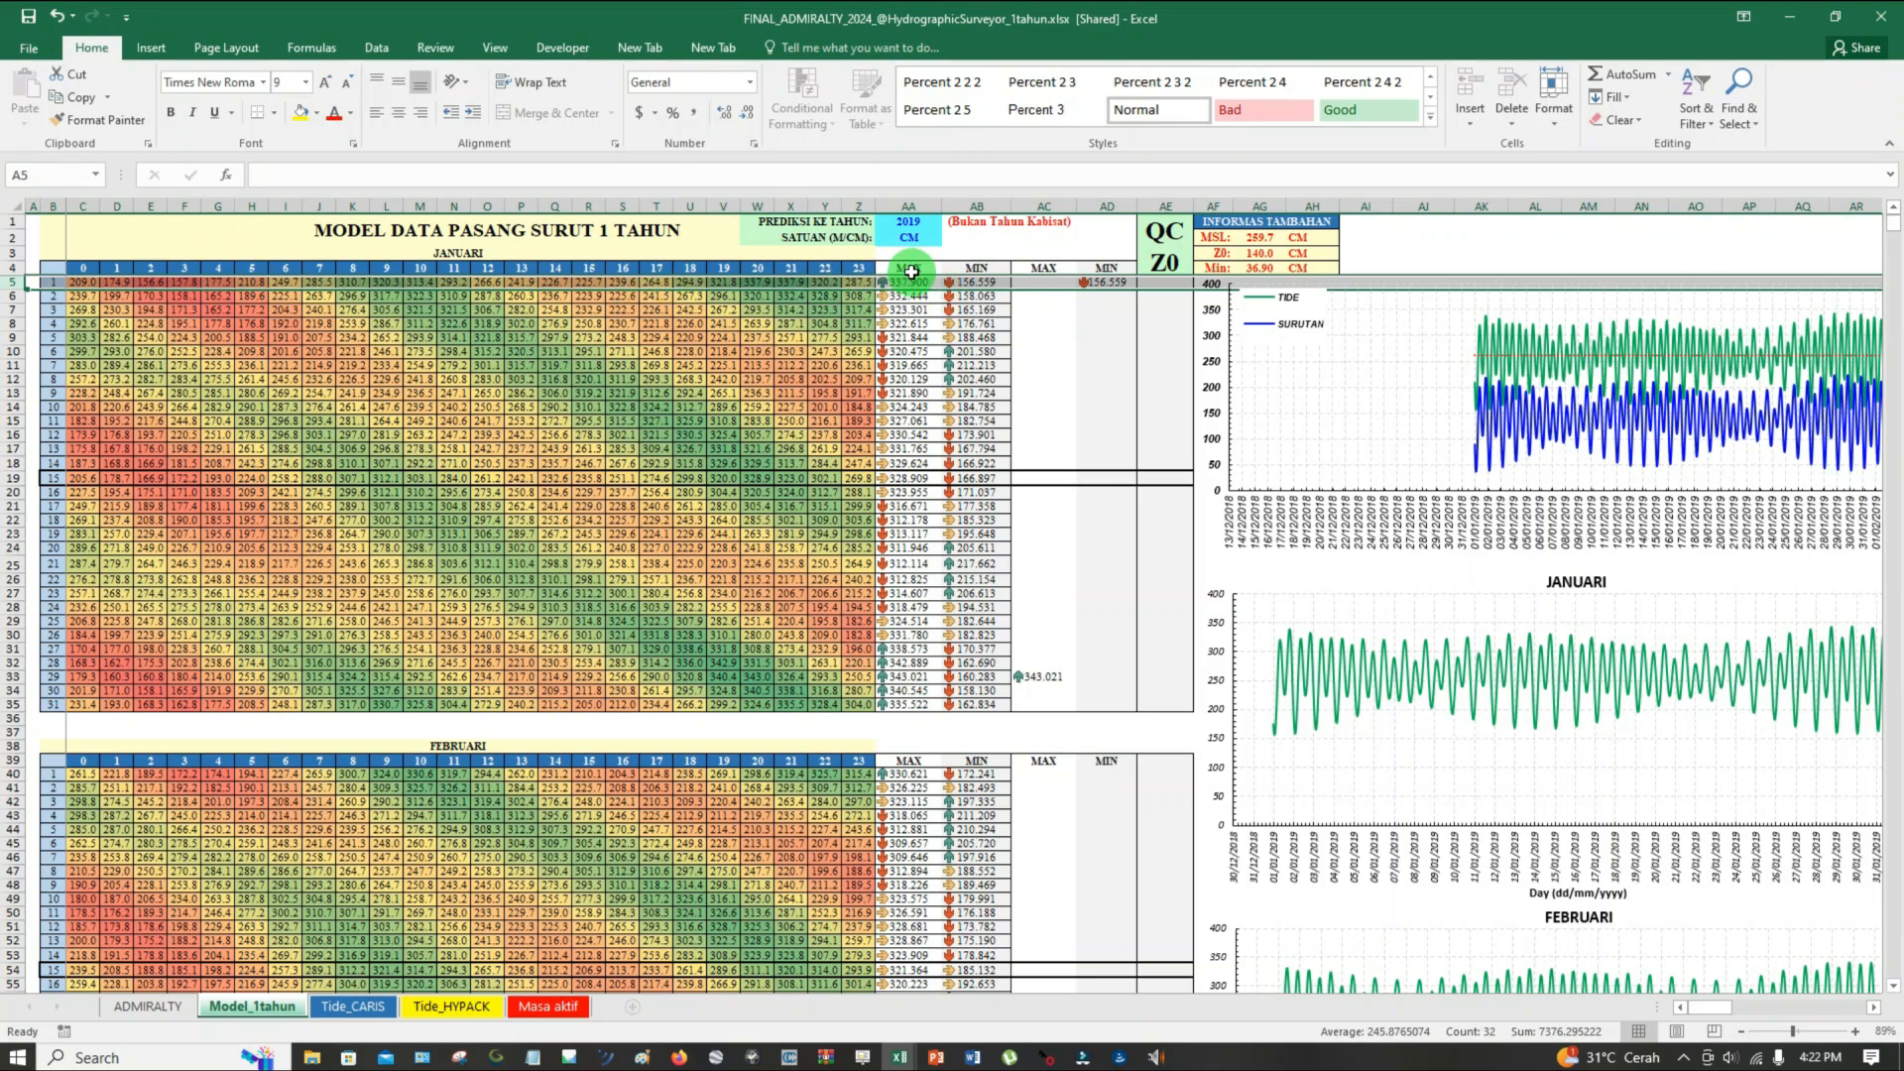
left_click(909, 281)
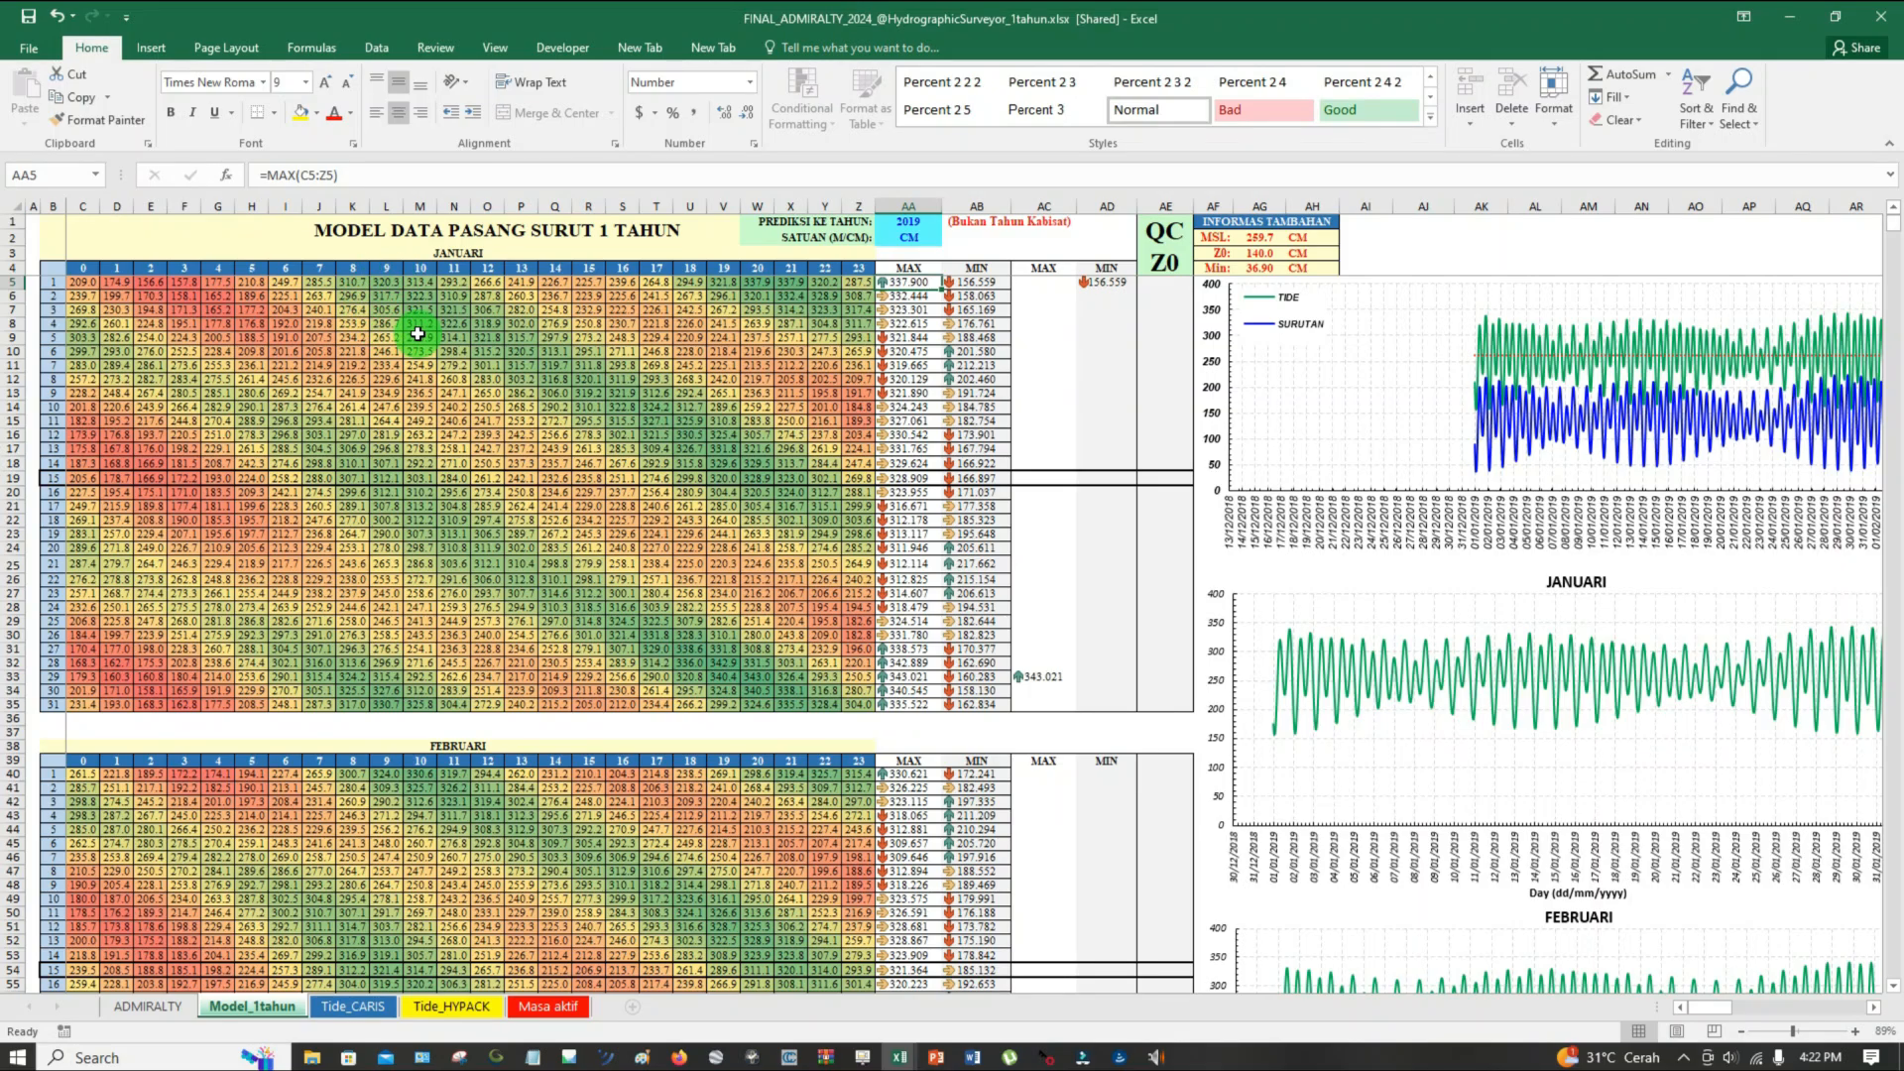
left_click(795, 285)
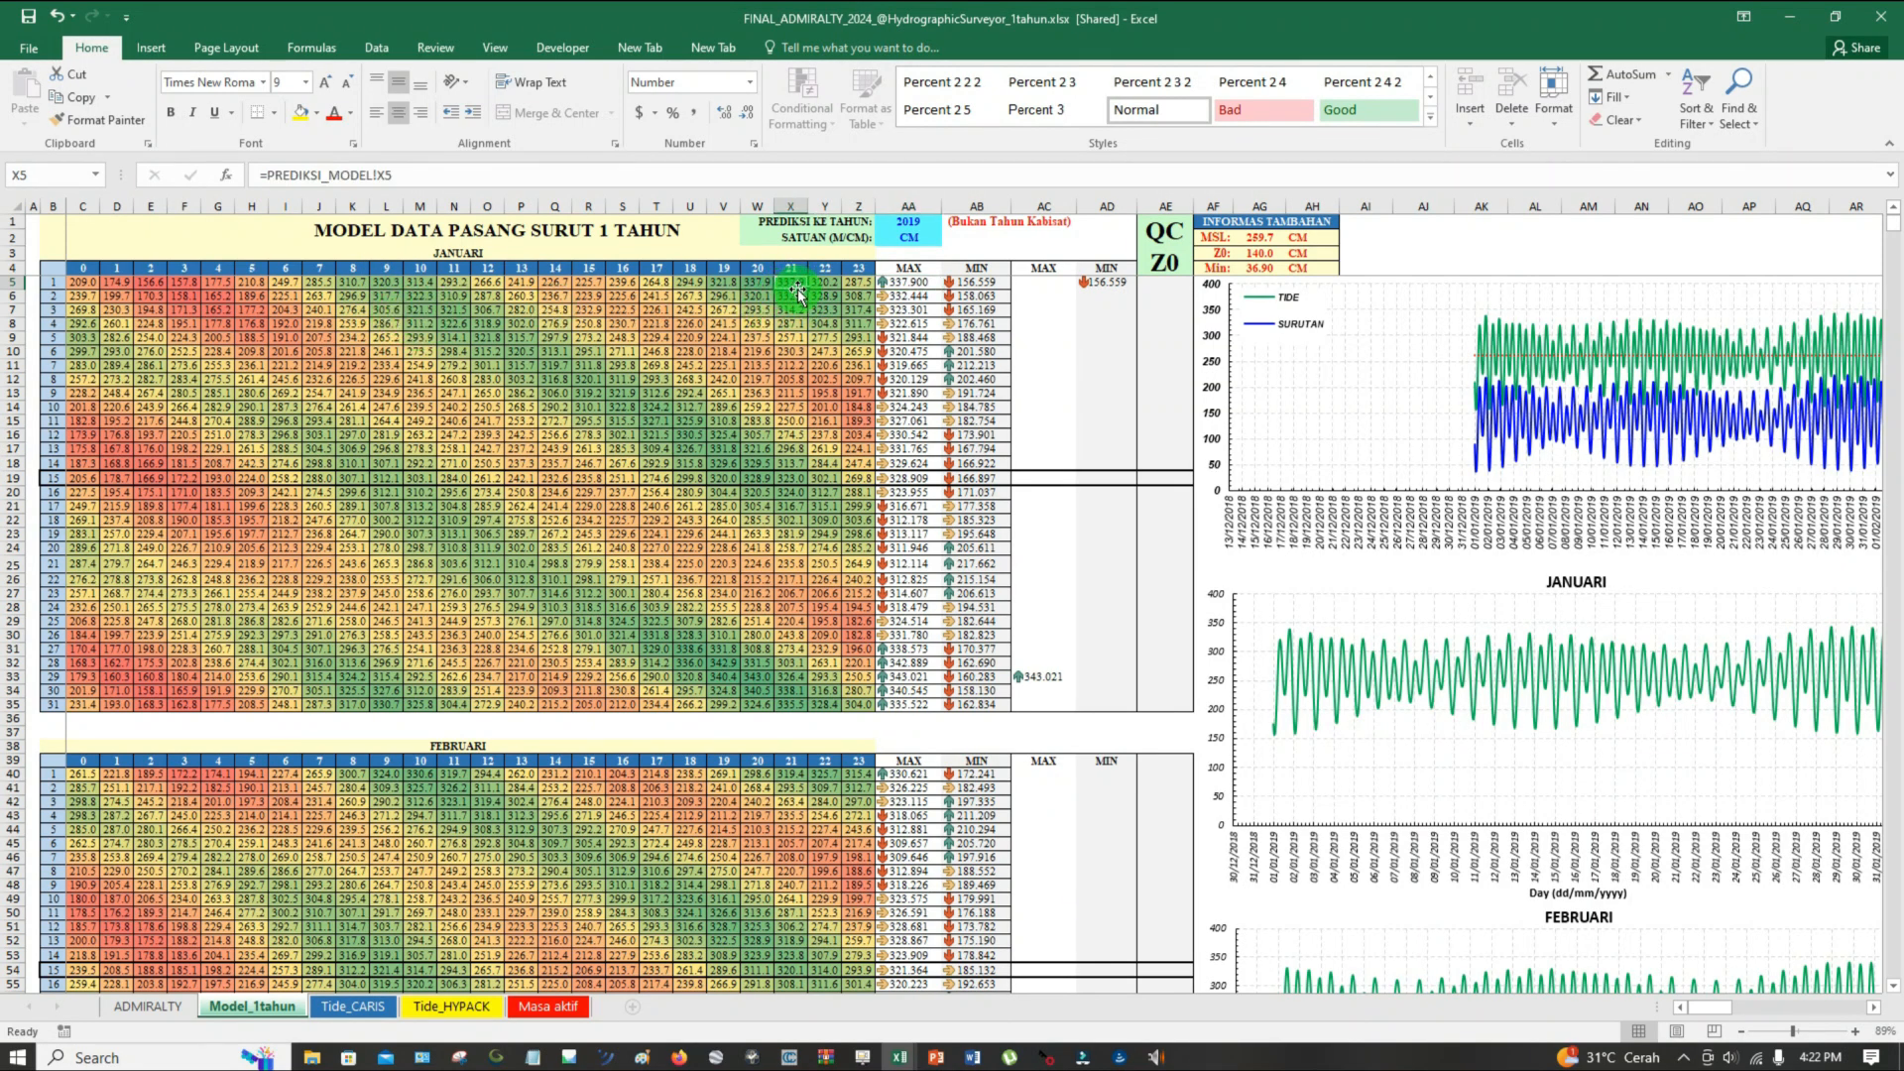
left_click(983, 284)
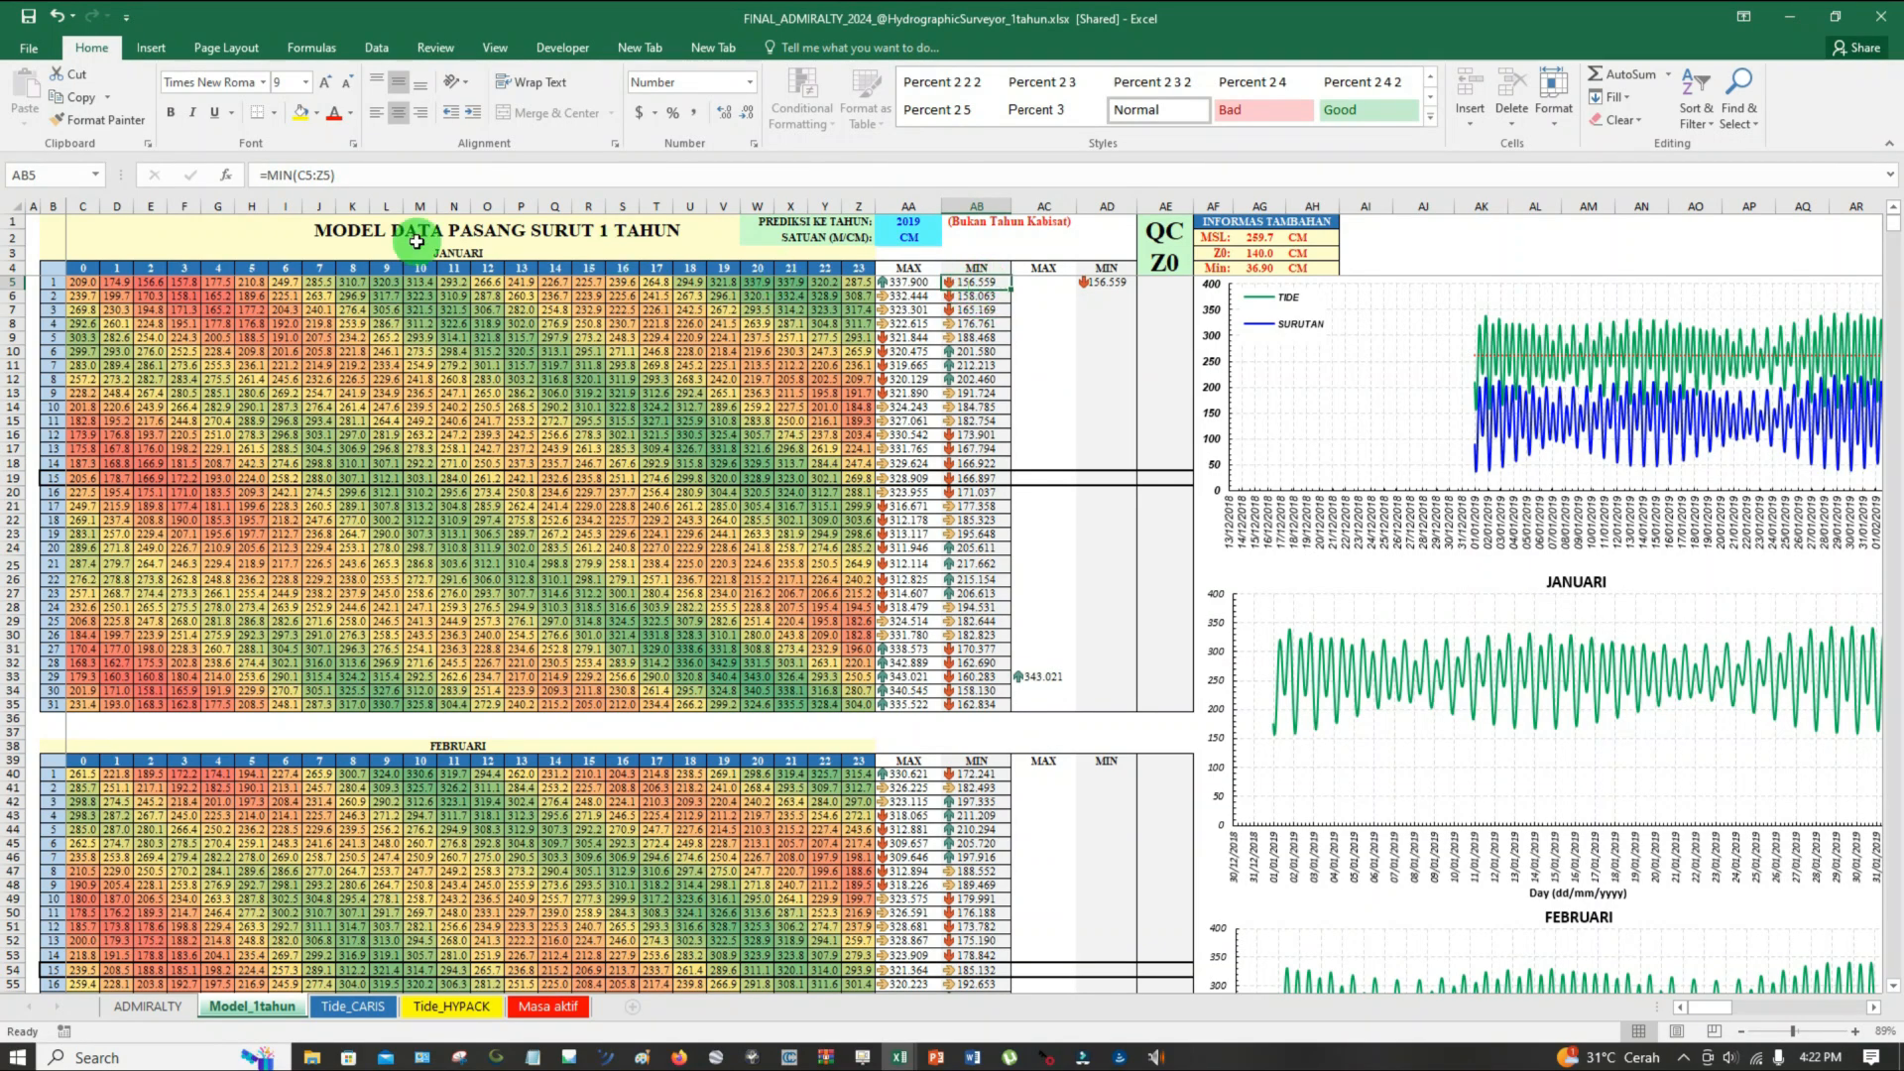
Trace the source of 1 January's hour-2 tide value and recheck the MAX and MIN formulas across that day's row
left_click(152, 283)
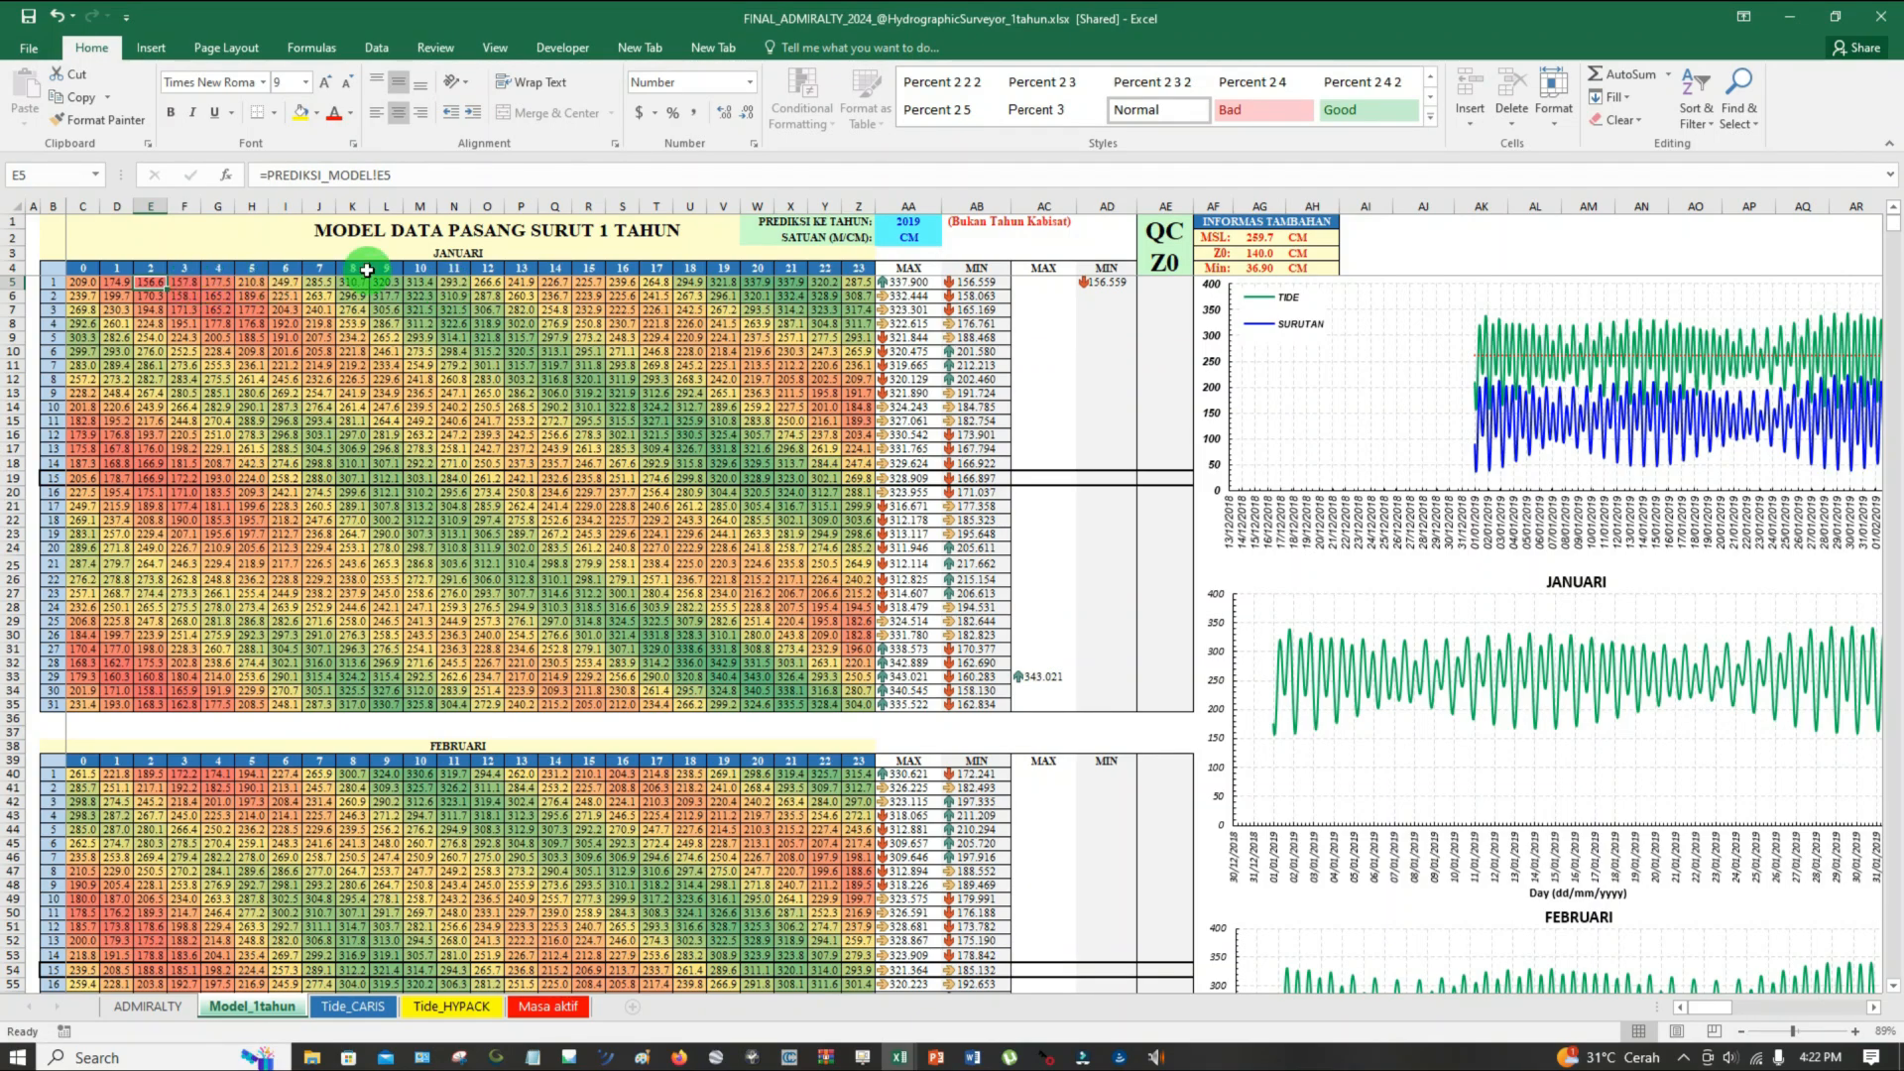
left_click(920, 283)
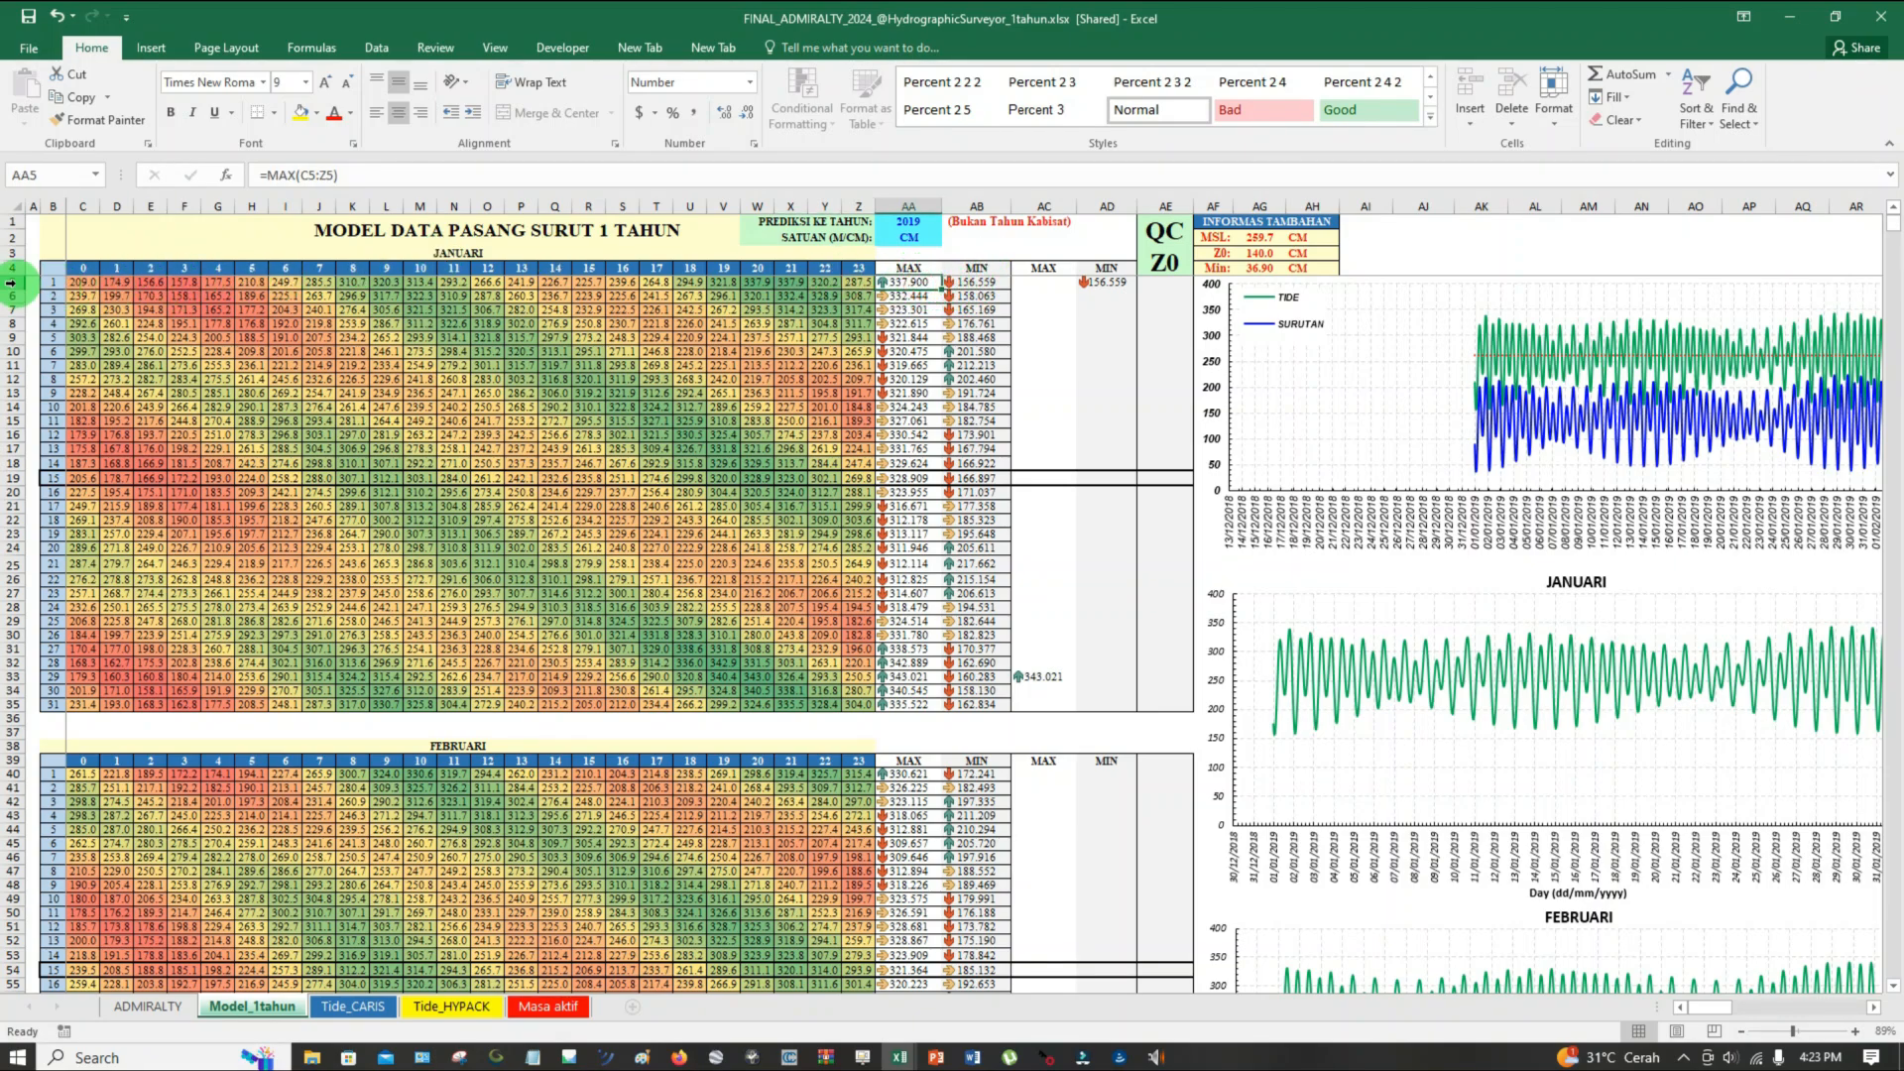
left_click(12, 283)
left_click(906, 286)
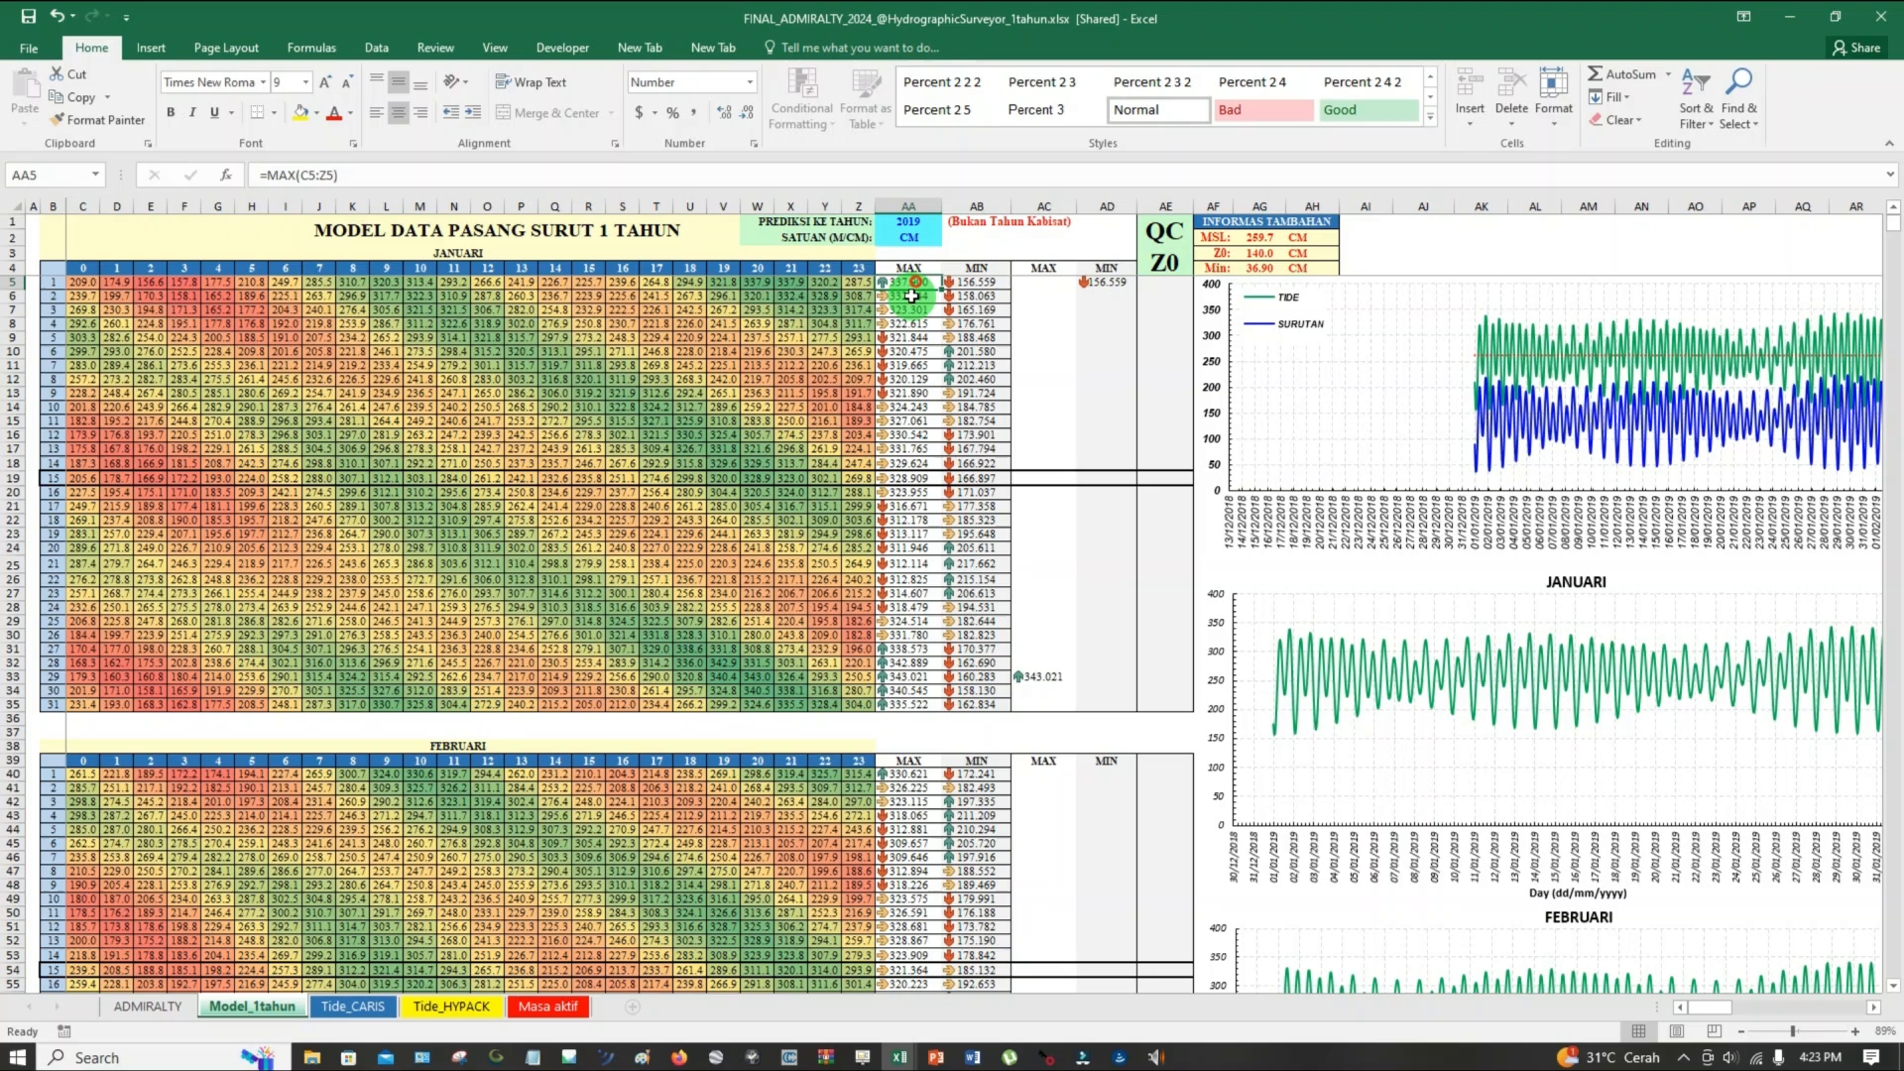
left_click(983, 284)
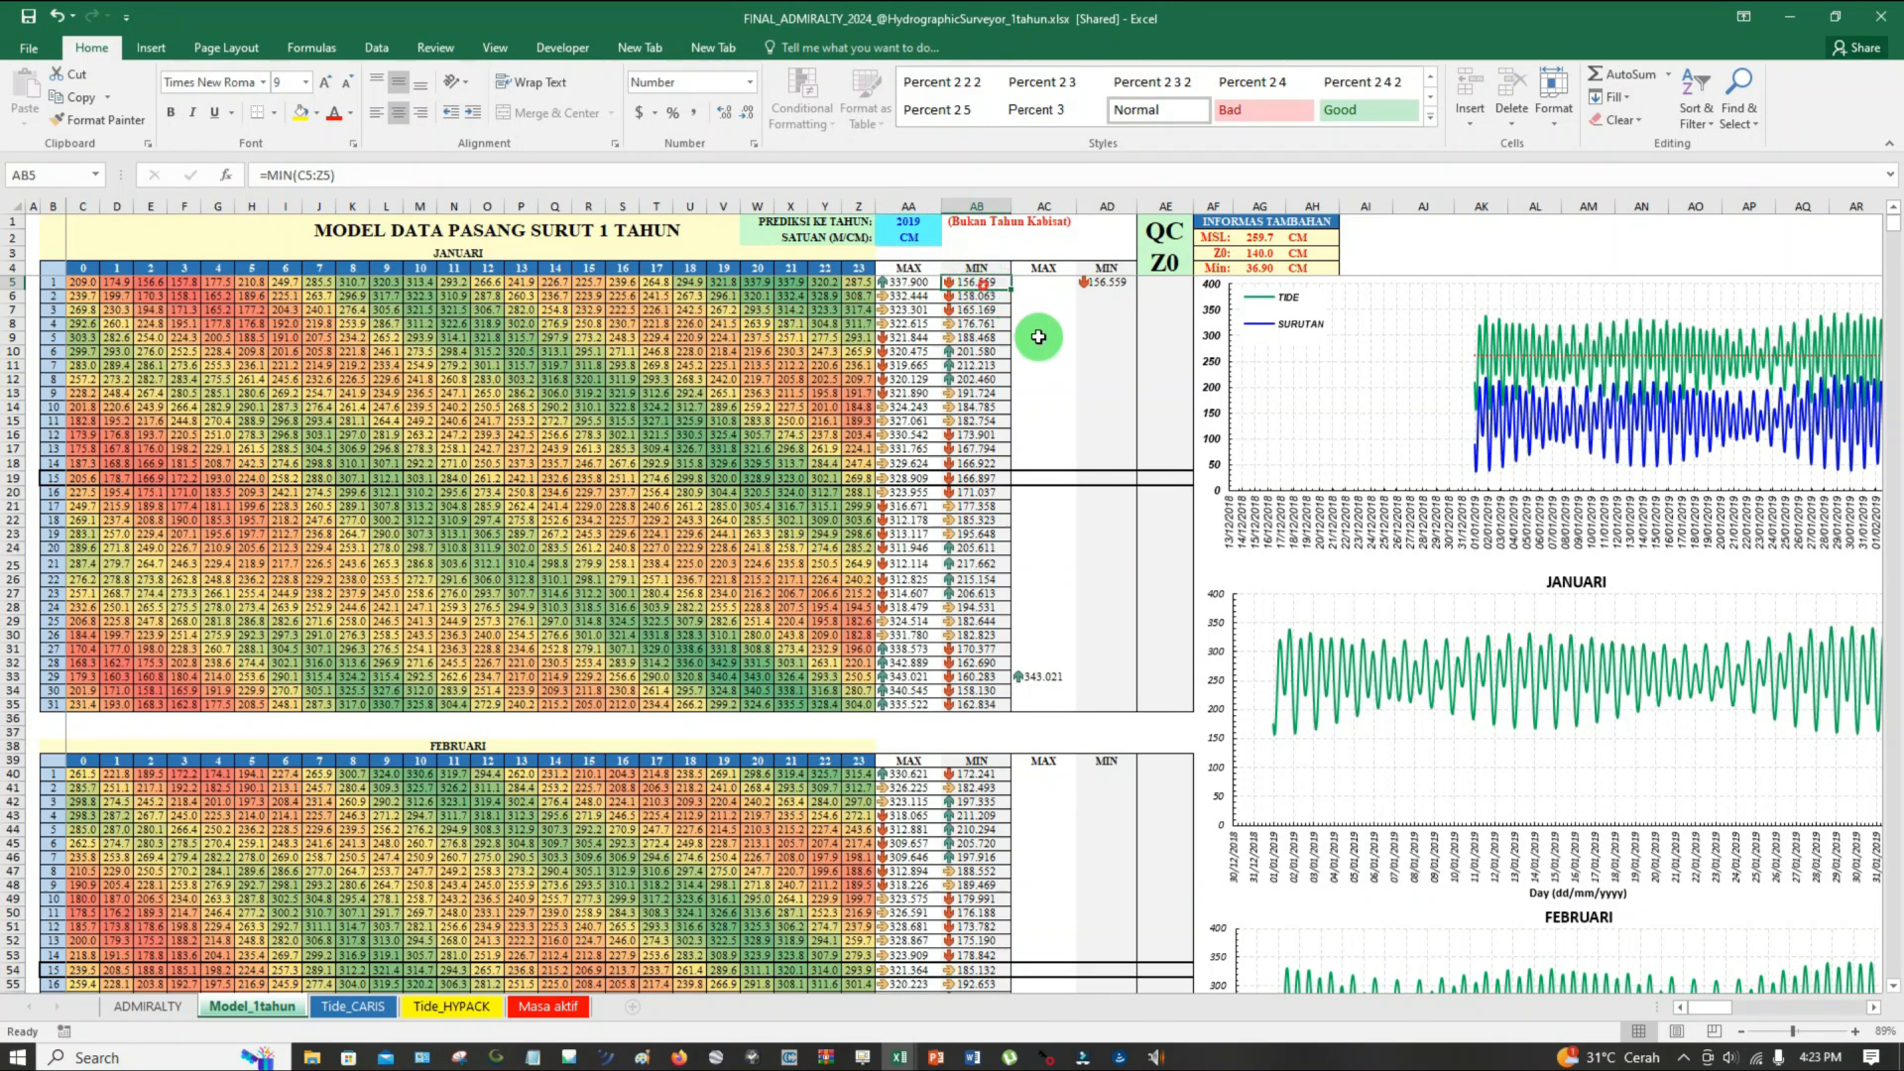
Examine the formula behind January's flagged highest tide in the monthly MAX column and compare it with a blank cell's formula
left_click(1054, 265)
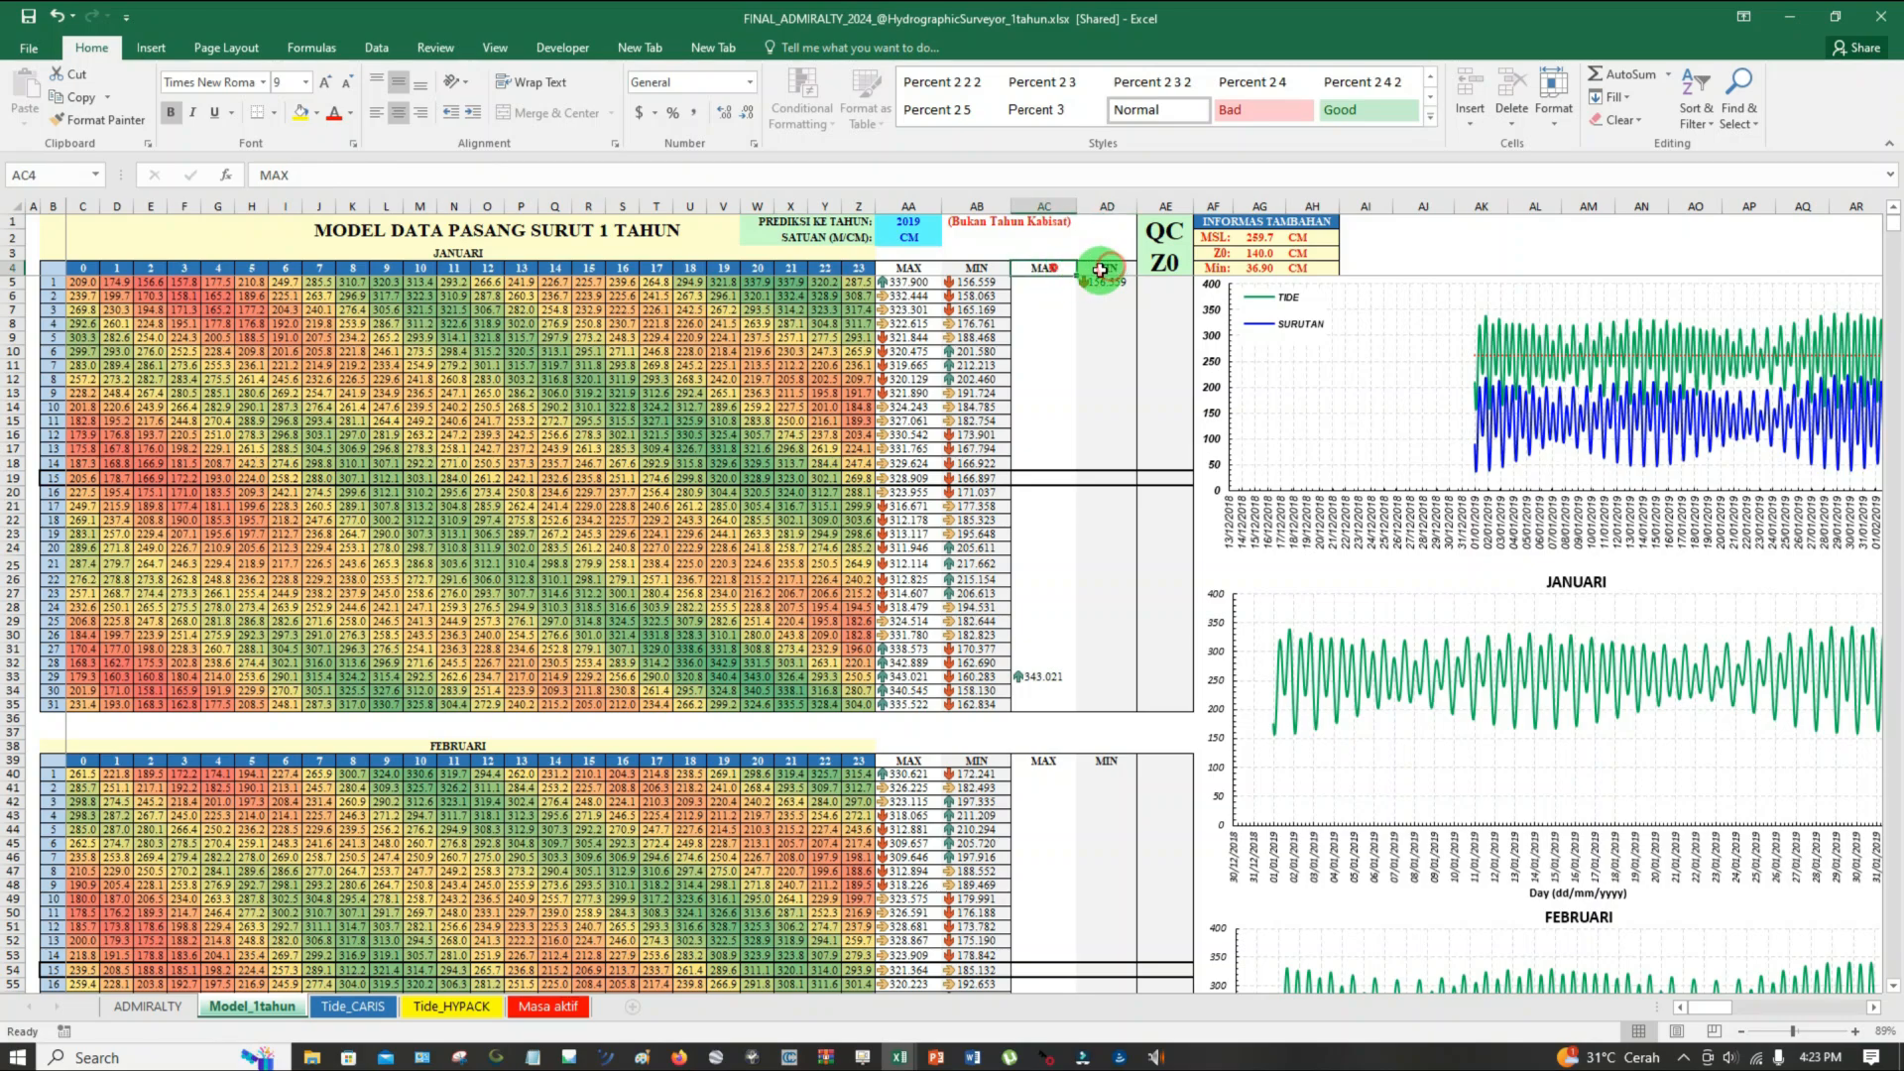
left_click(1101, 268)
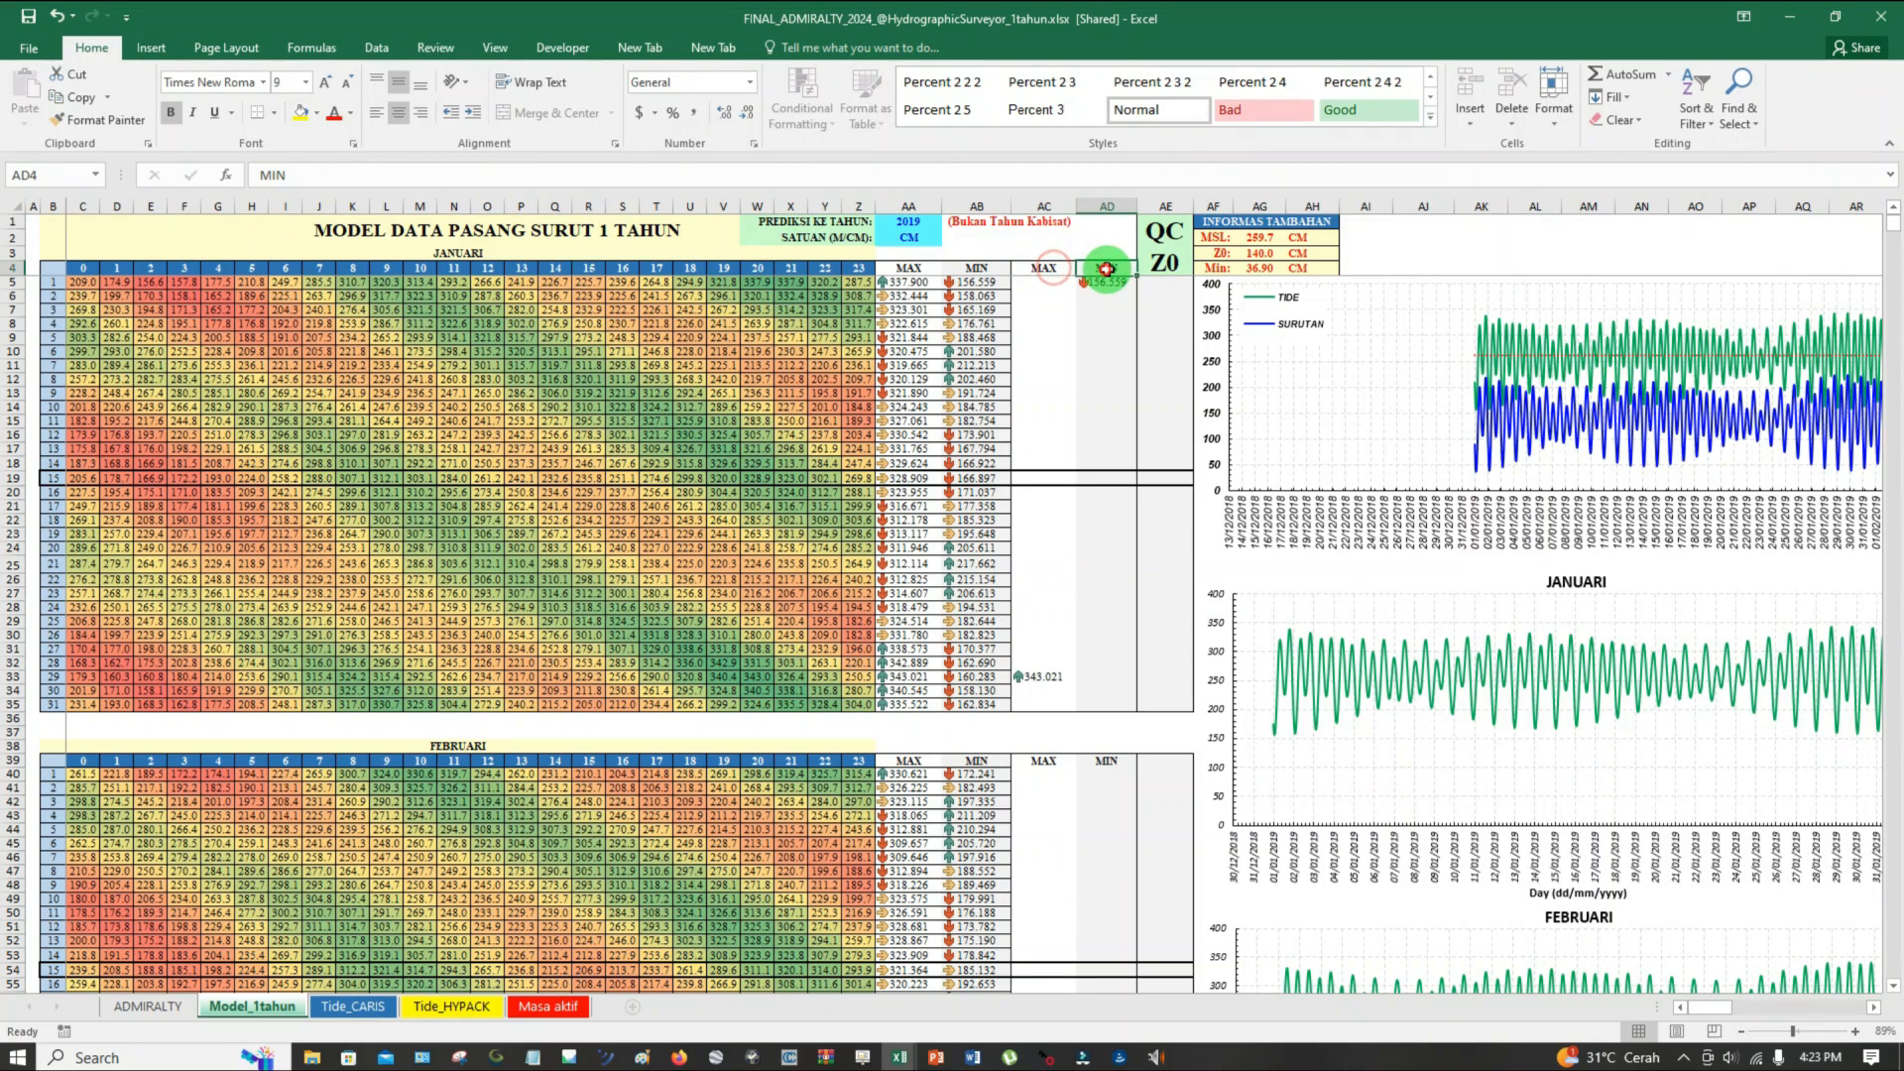
left_click(1042, 267)
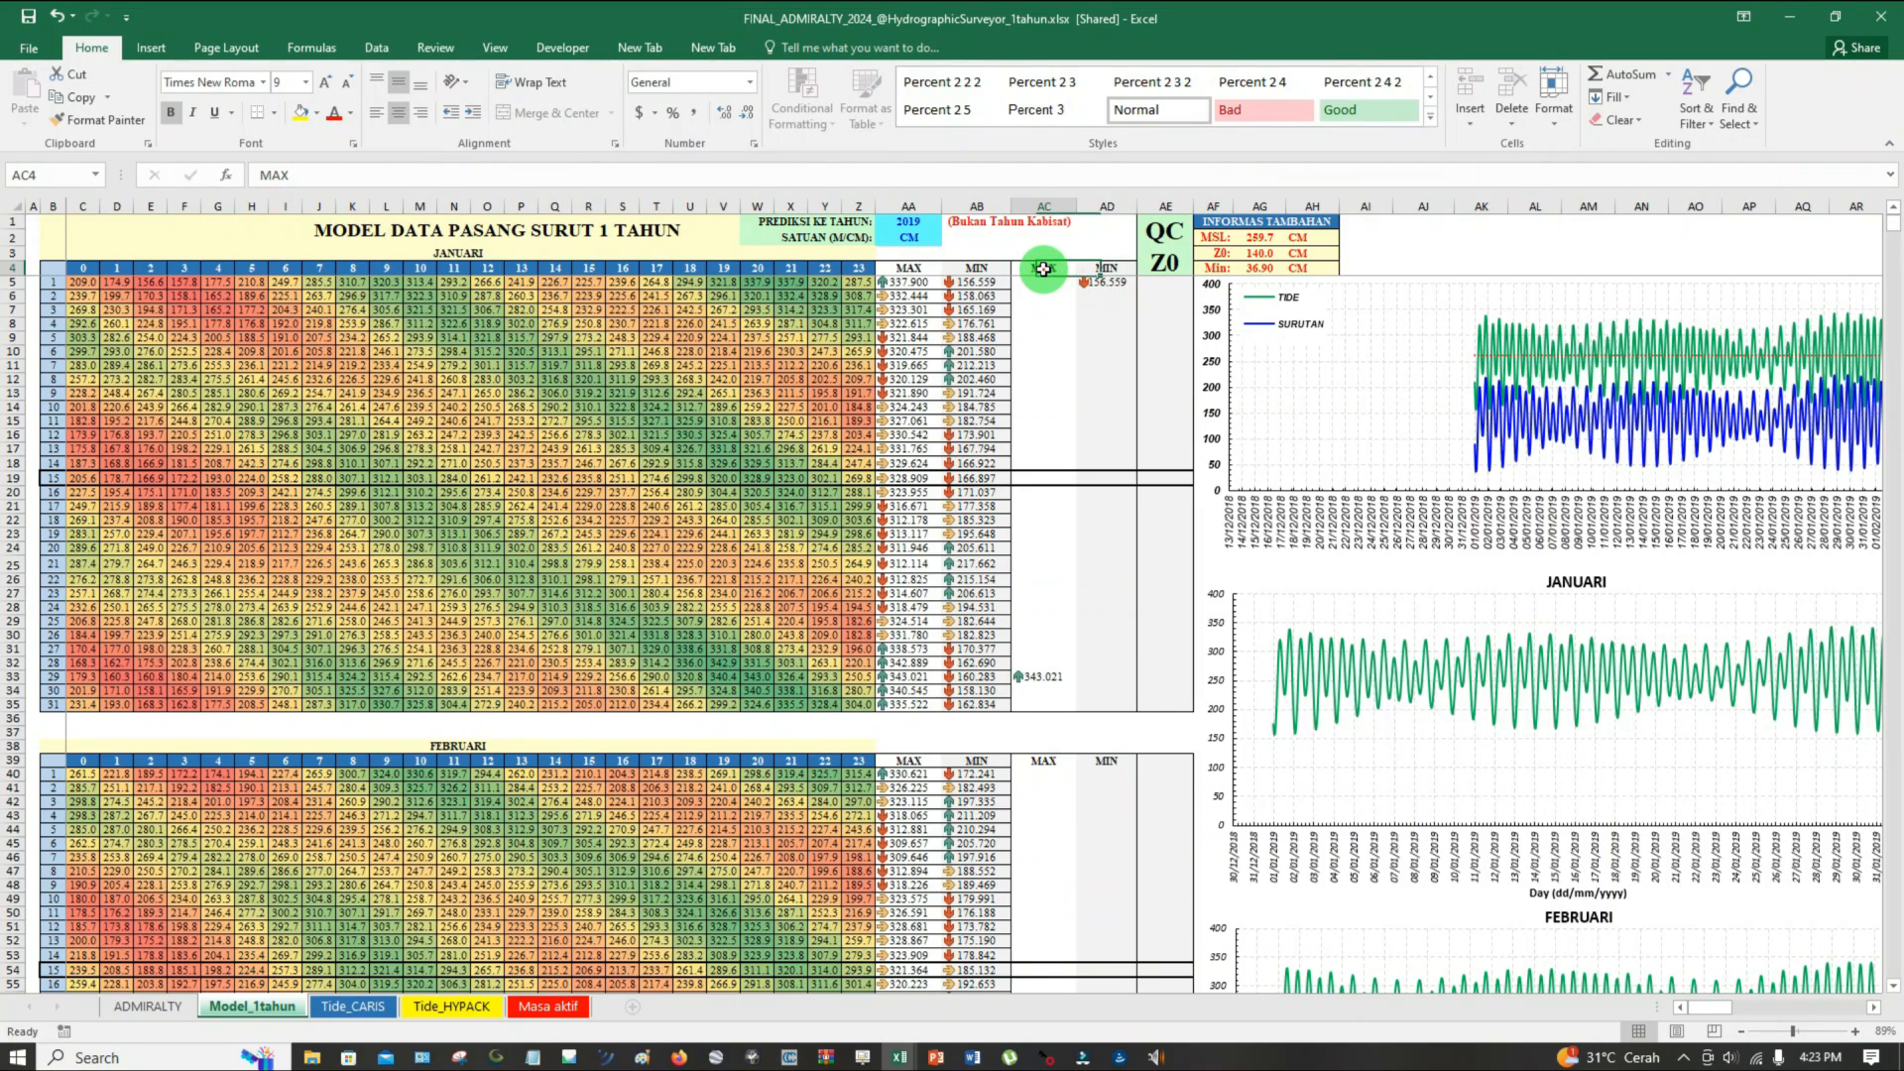
left_click(1040, 675)
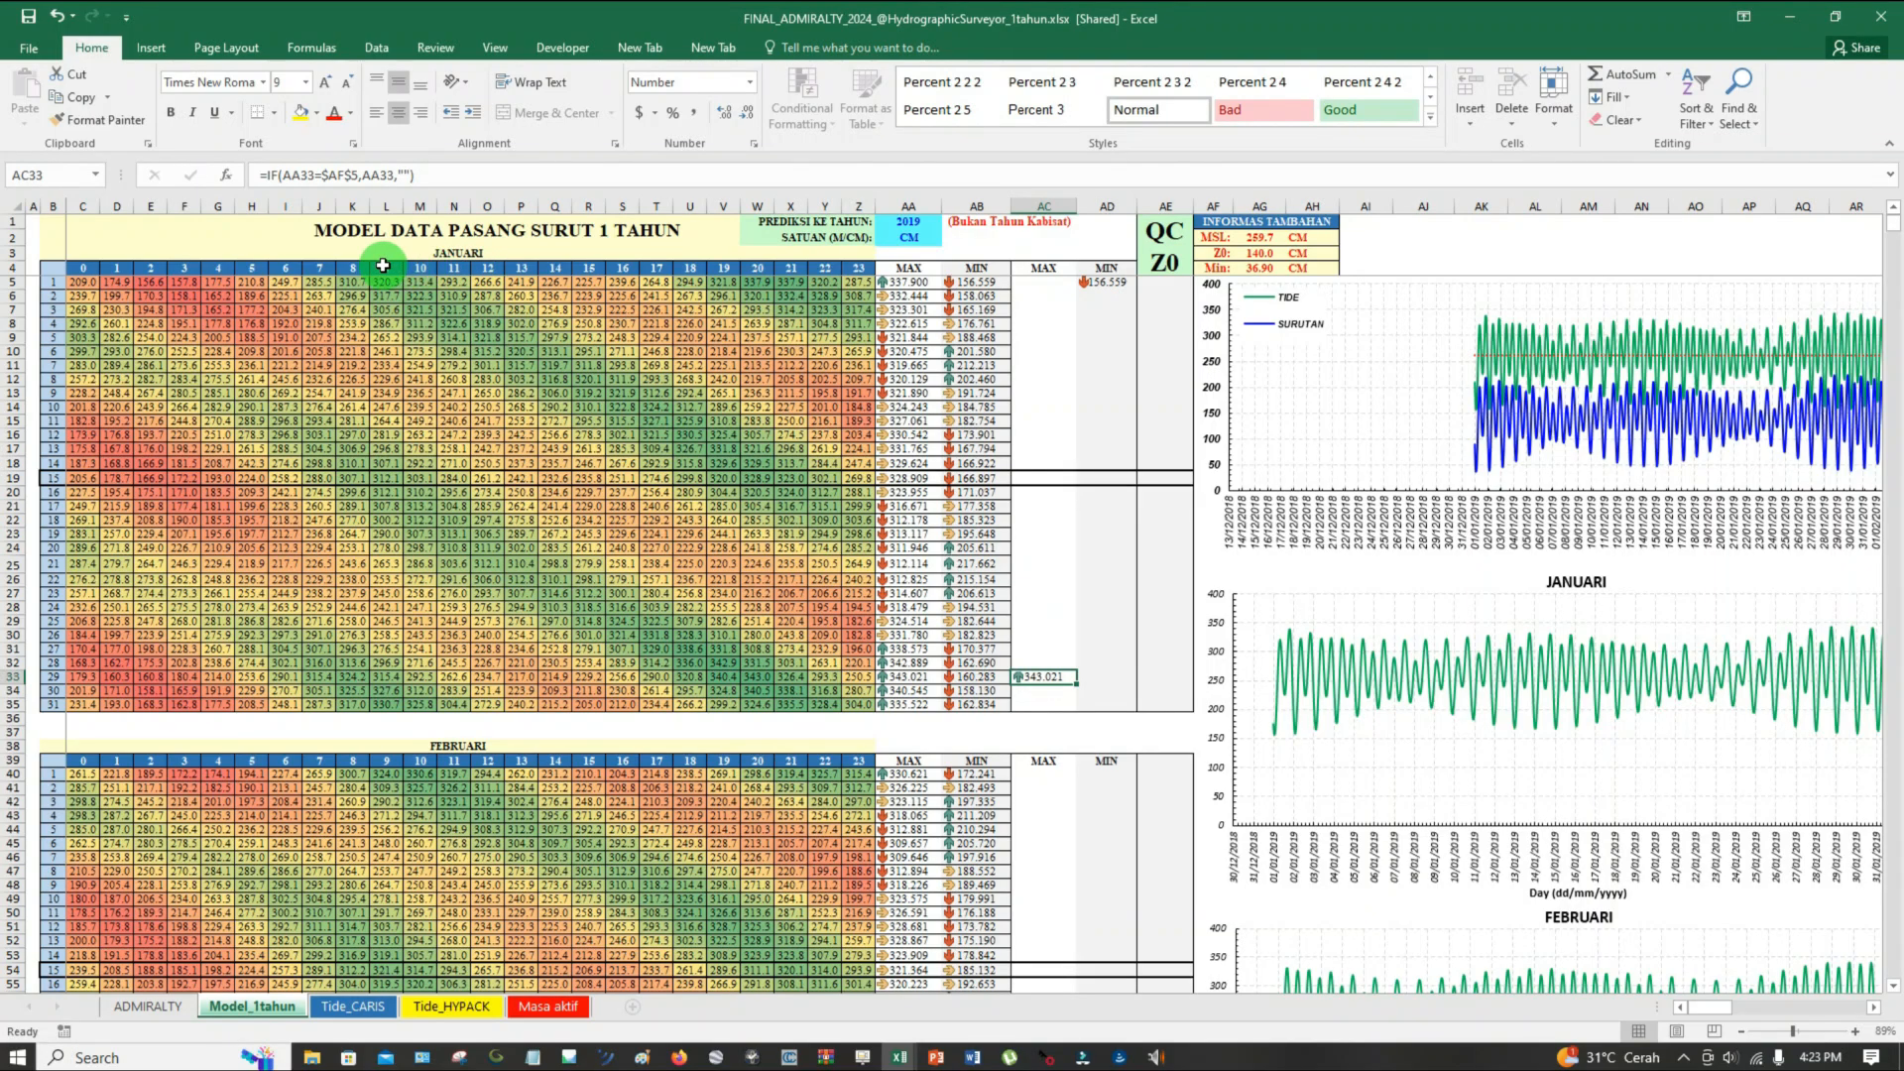
left_click(1029, 647)
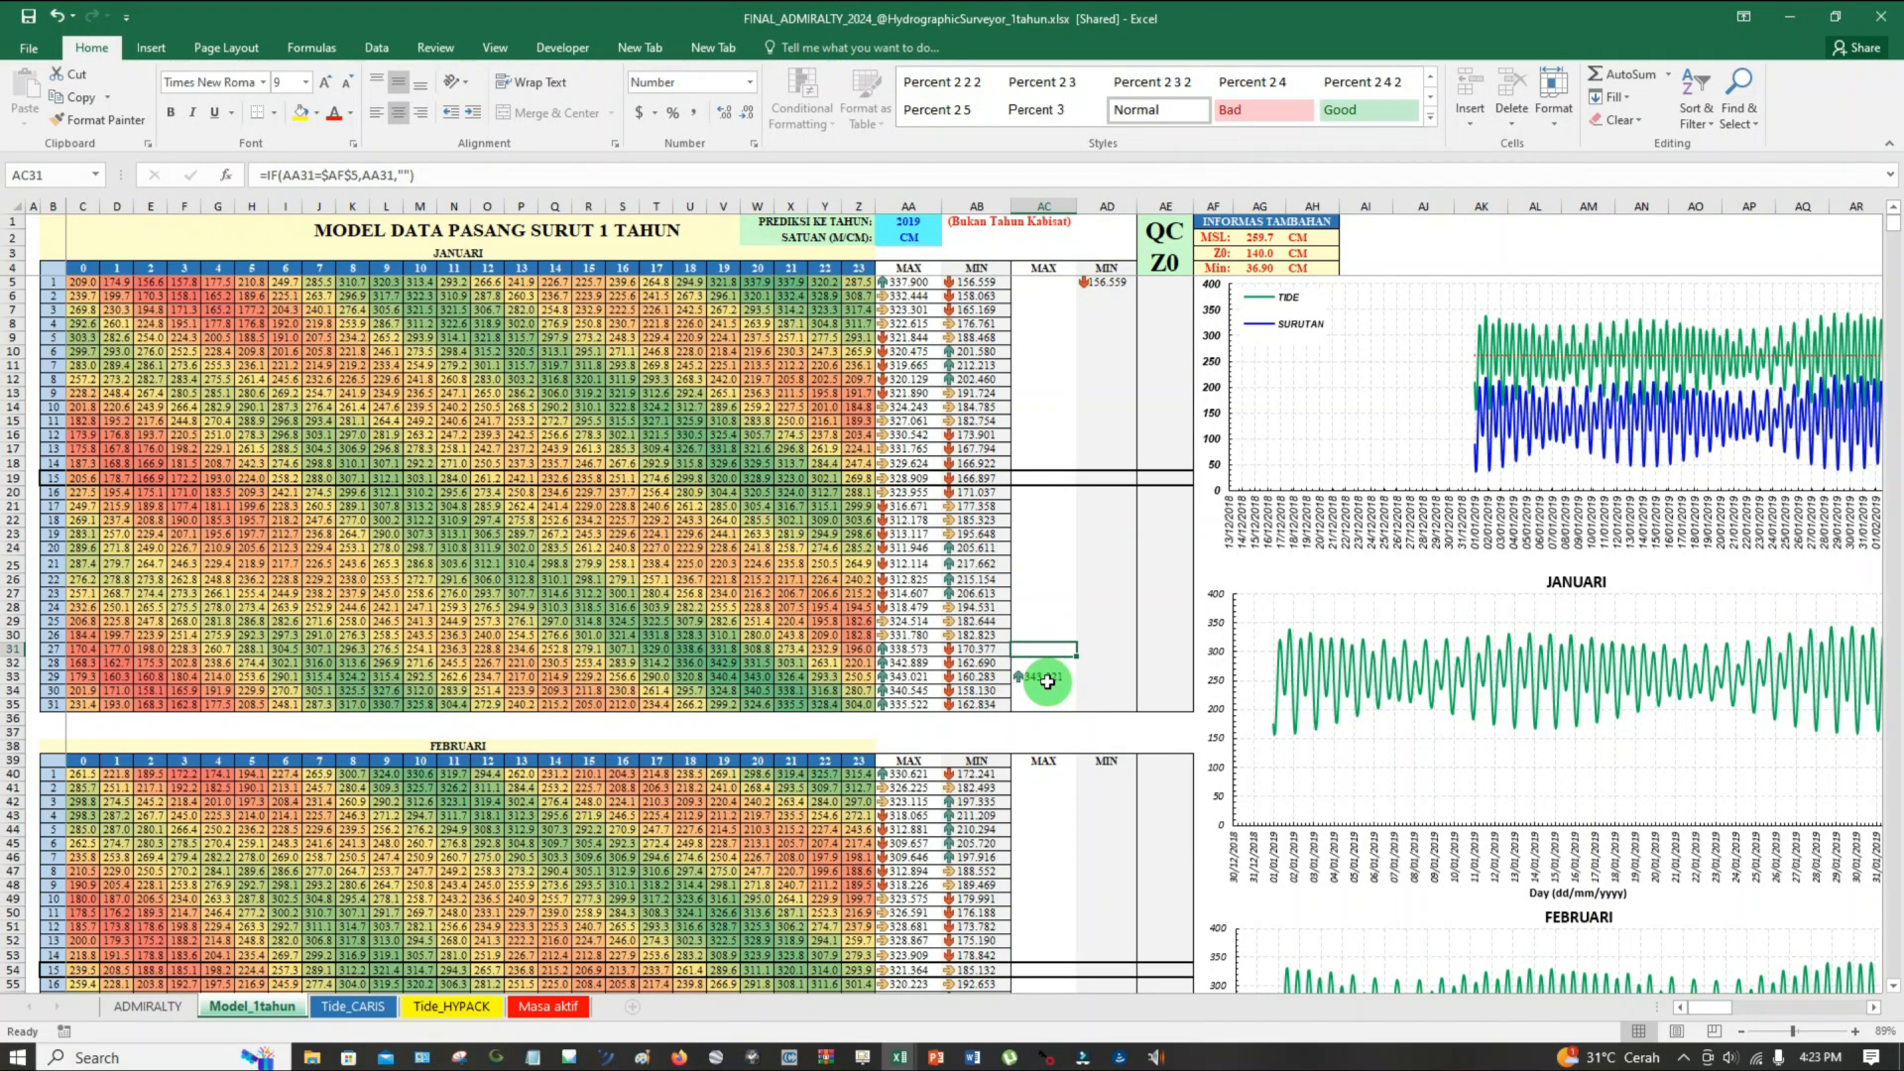
left_click(1045, 677)
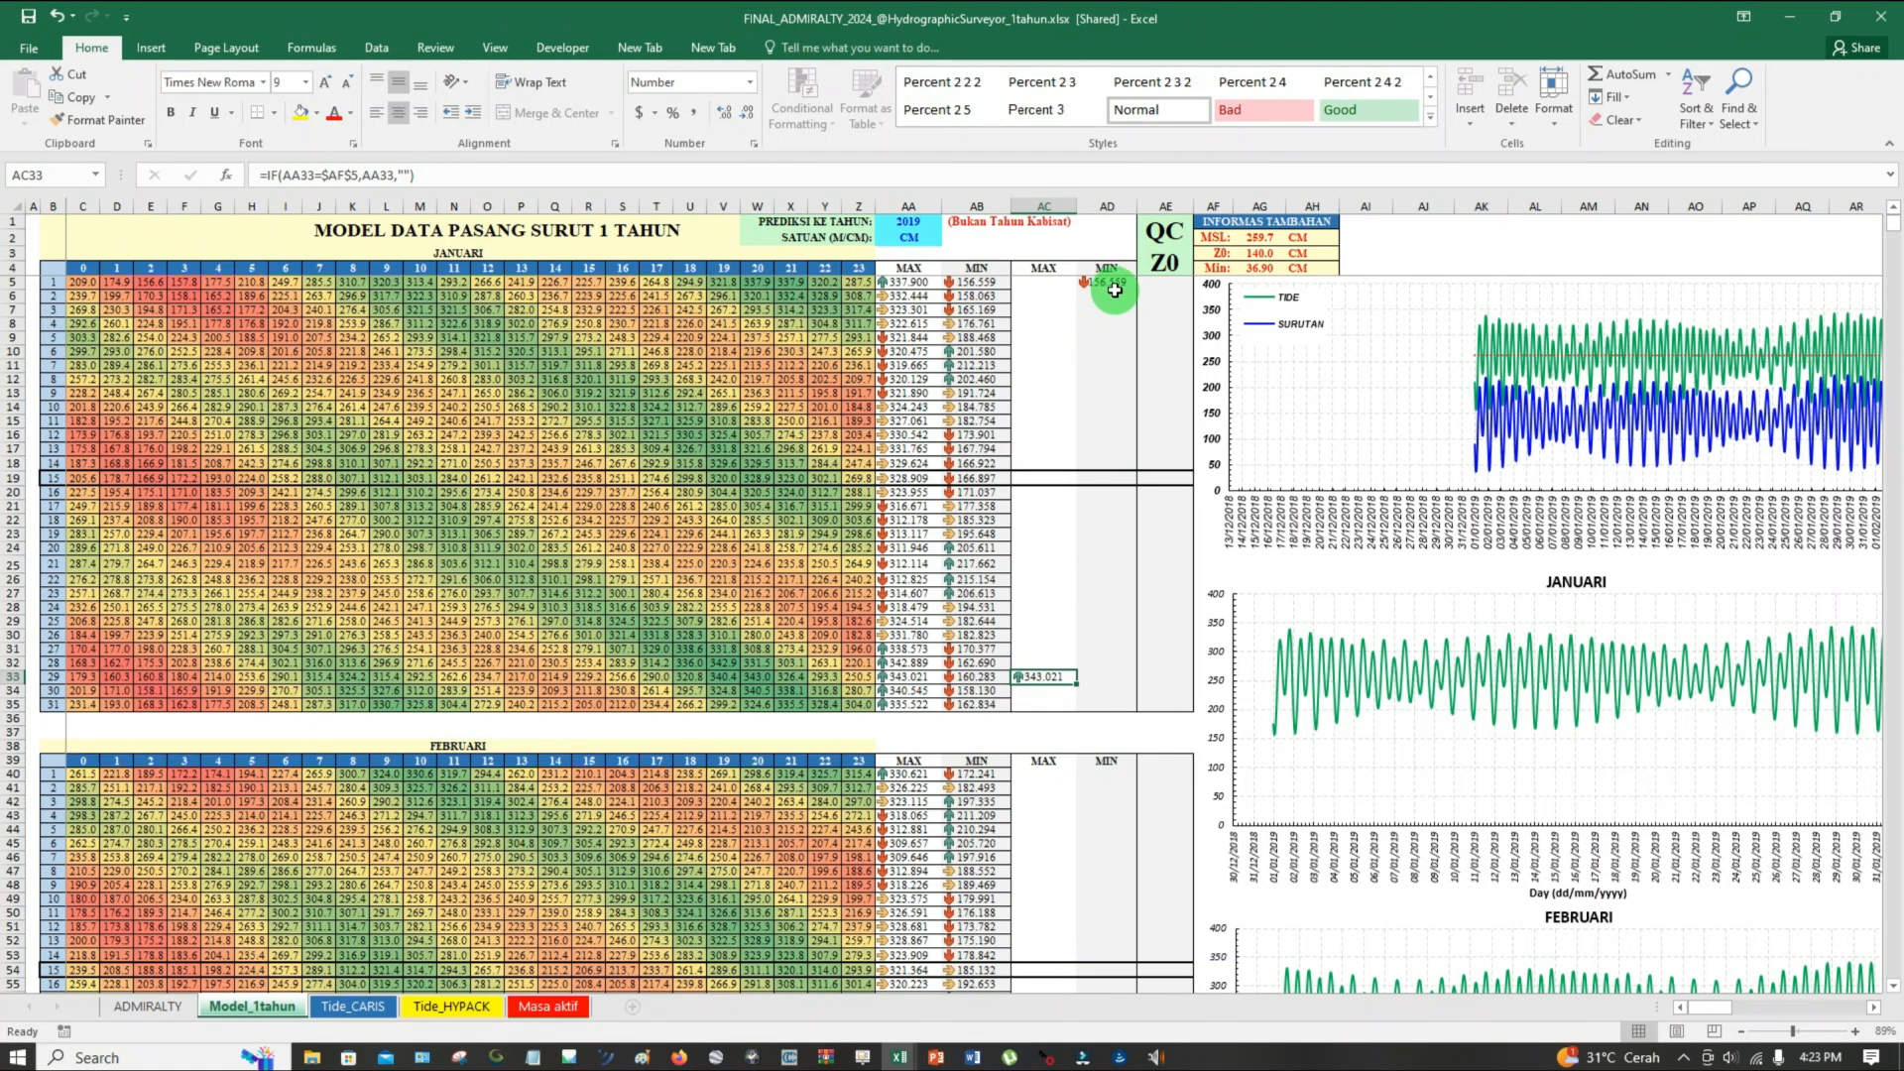
Compare the formulas that flag January's lowest and highest tides in the monthly MIN and MAX columns
left_click(1113, 287)
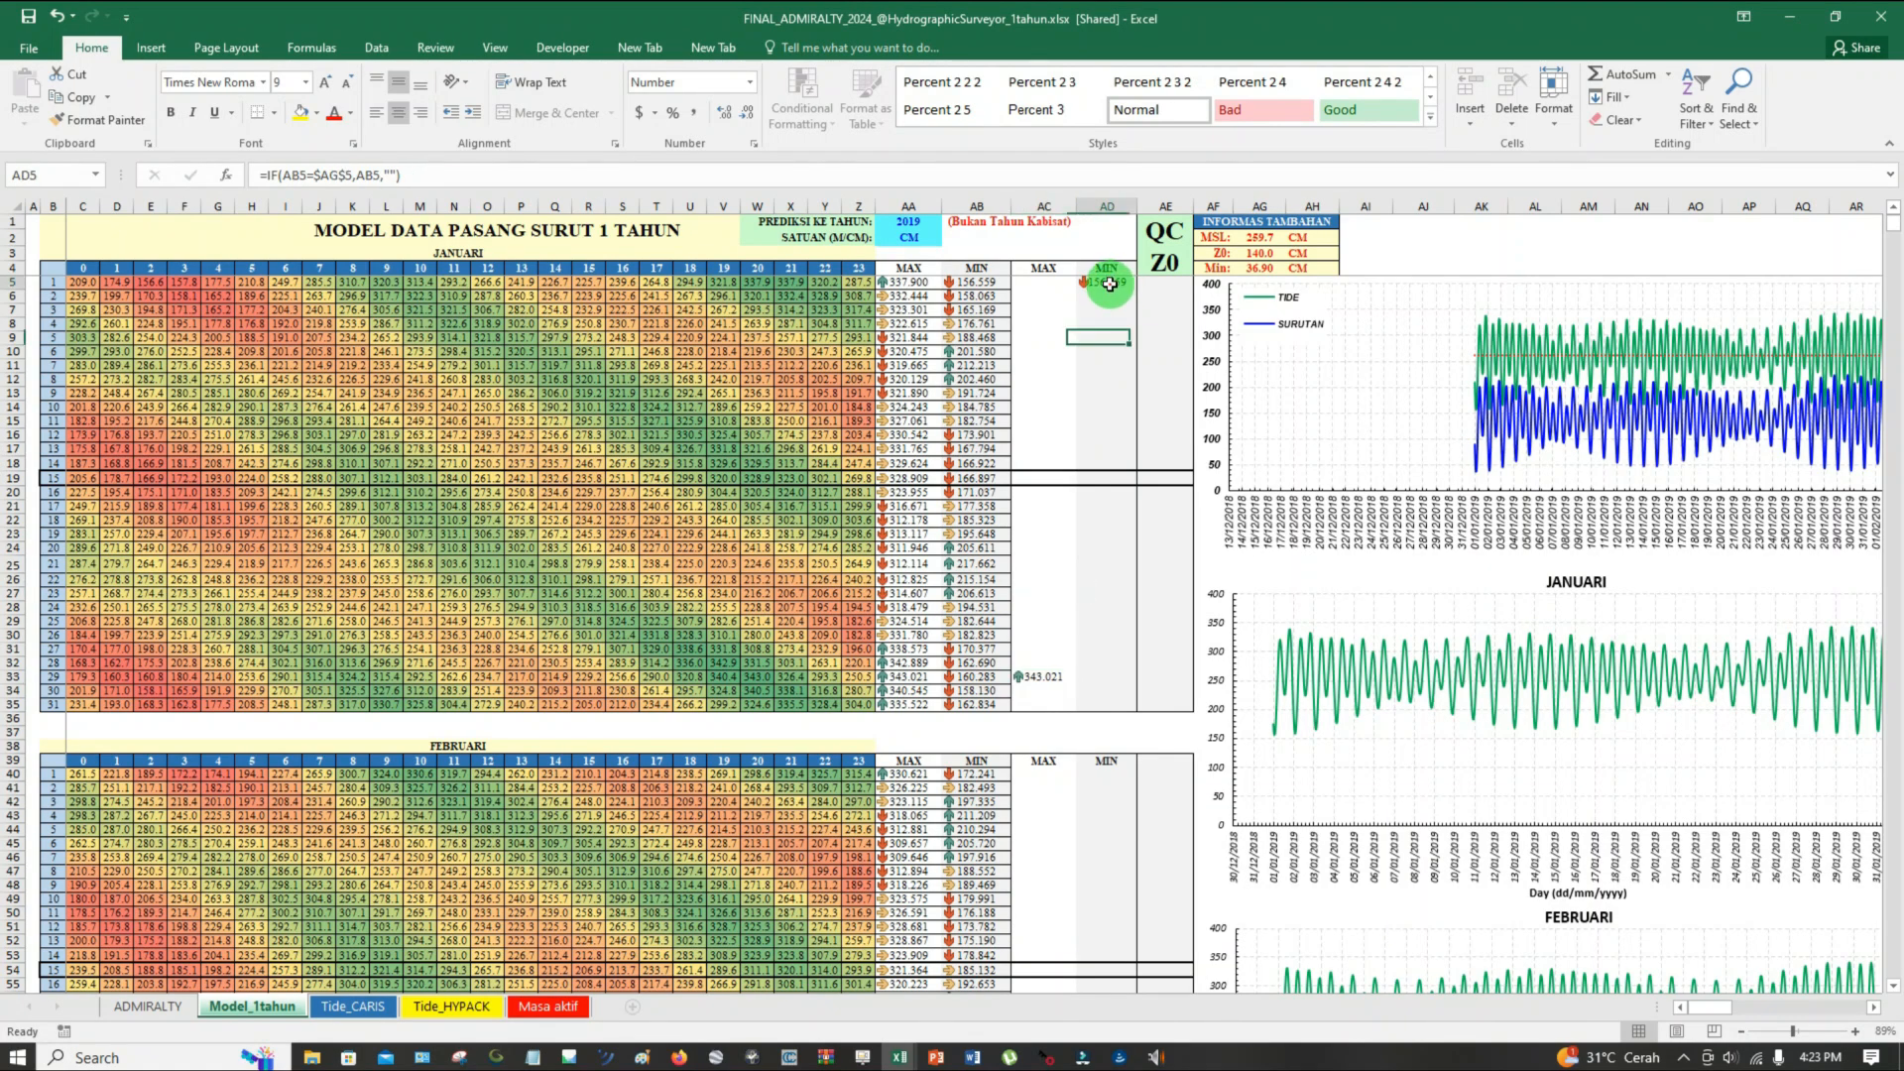
left_click(1036, 677)
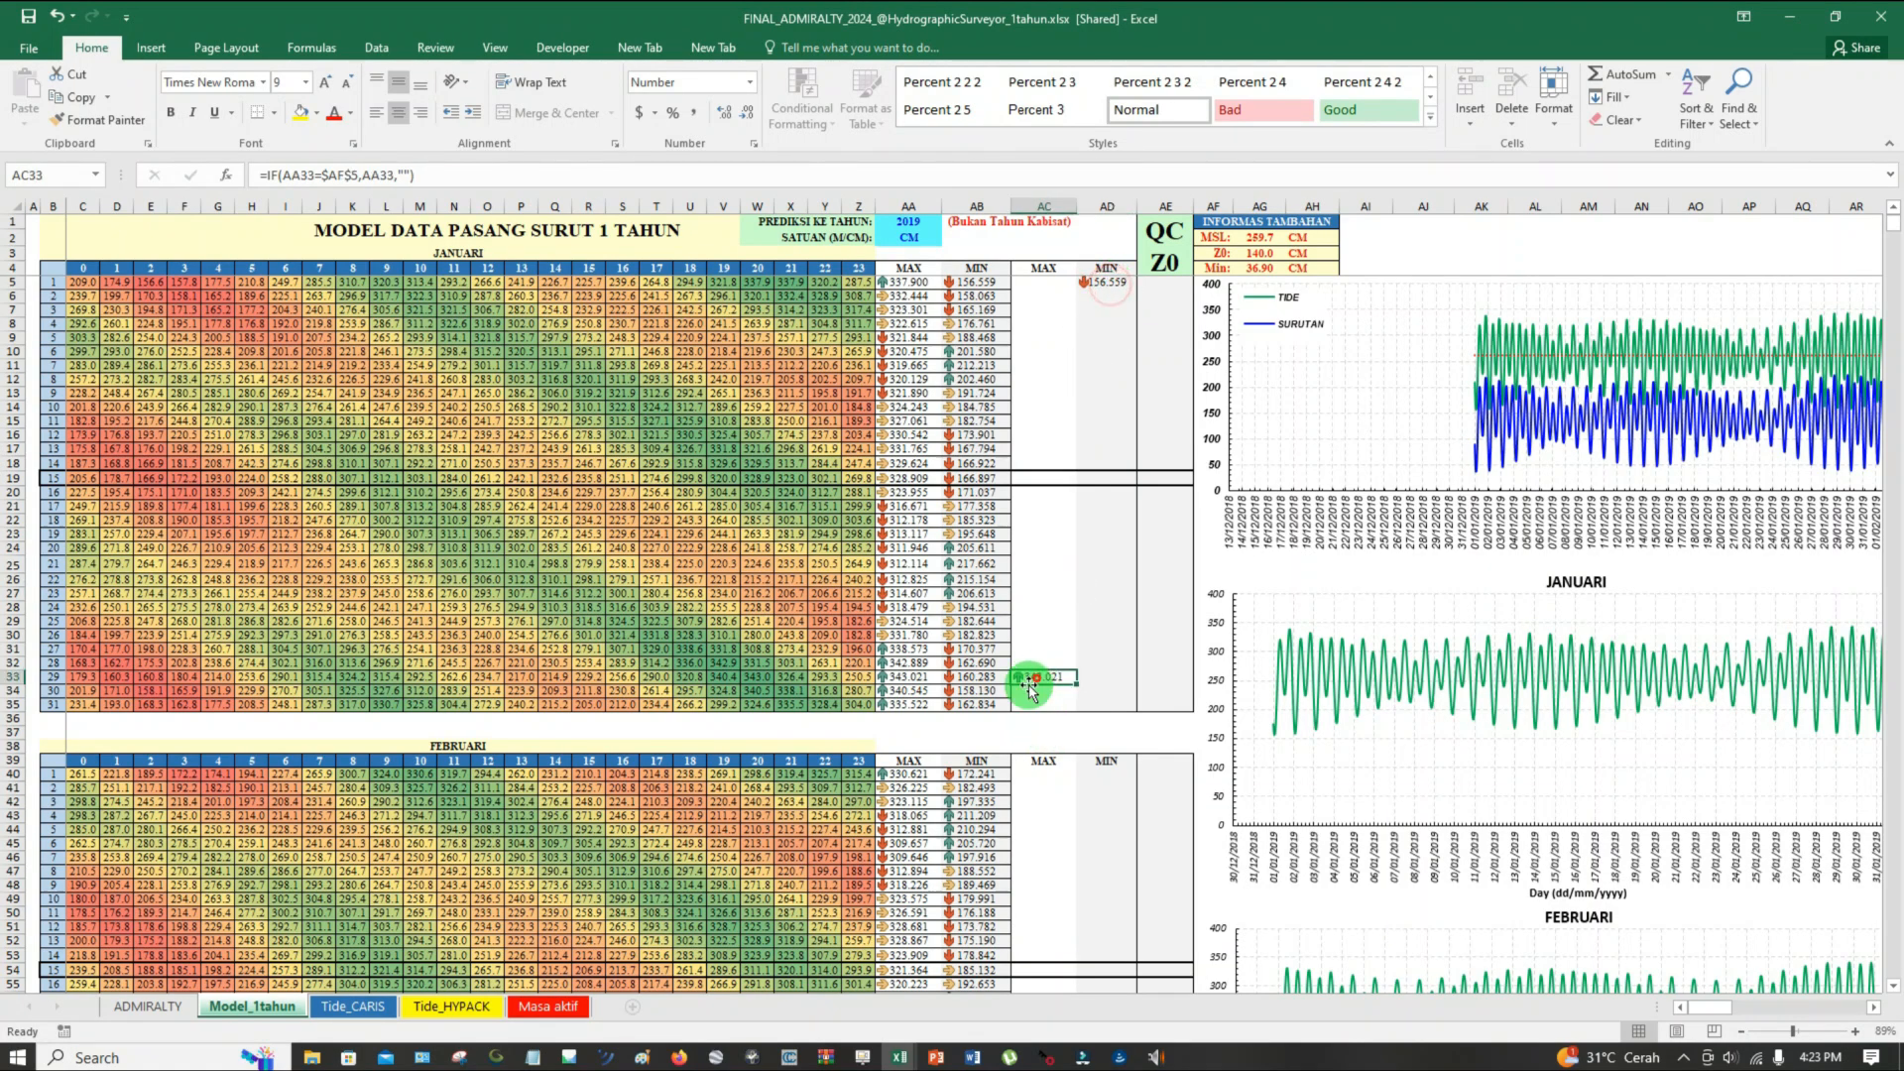
left_click(1113, 287)
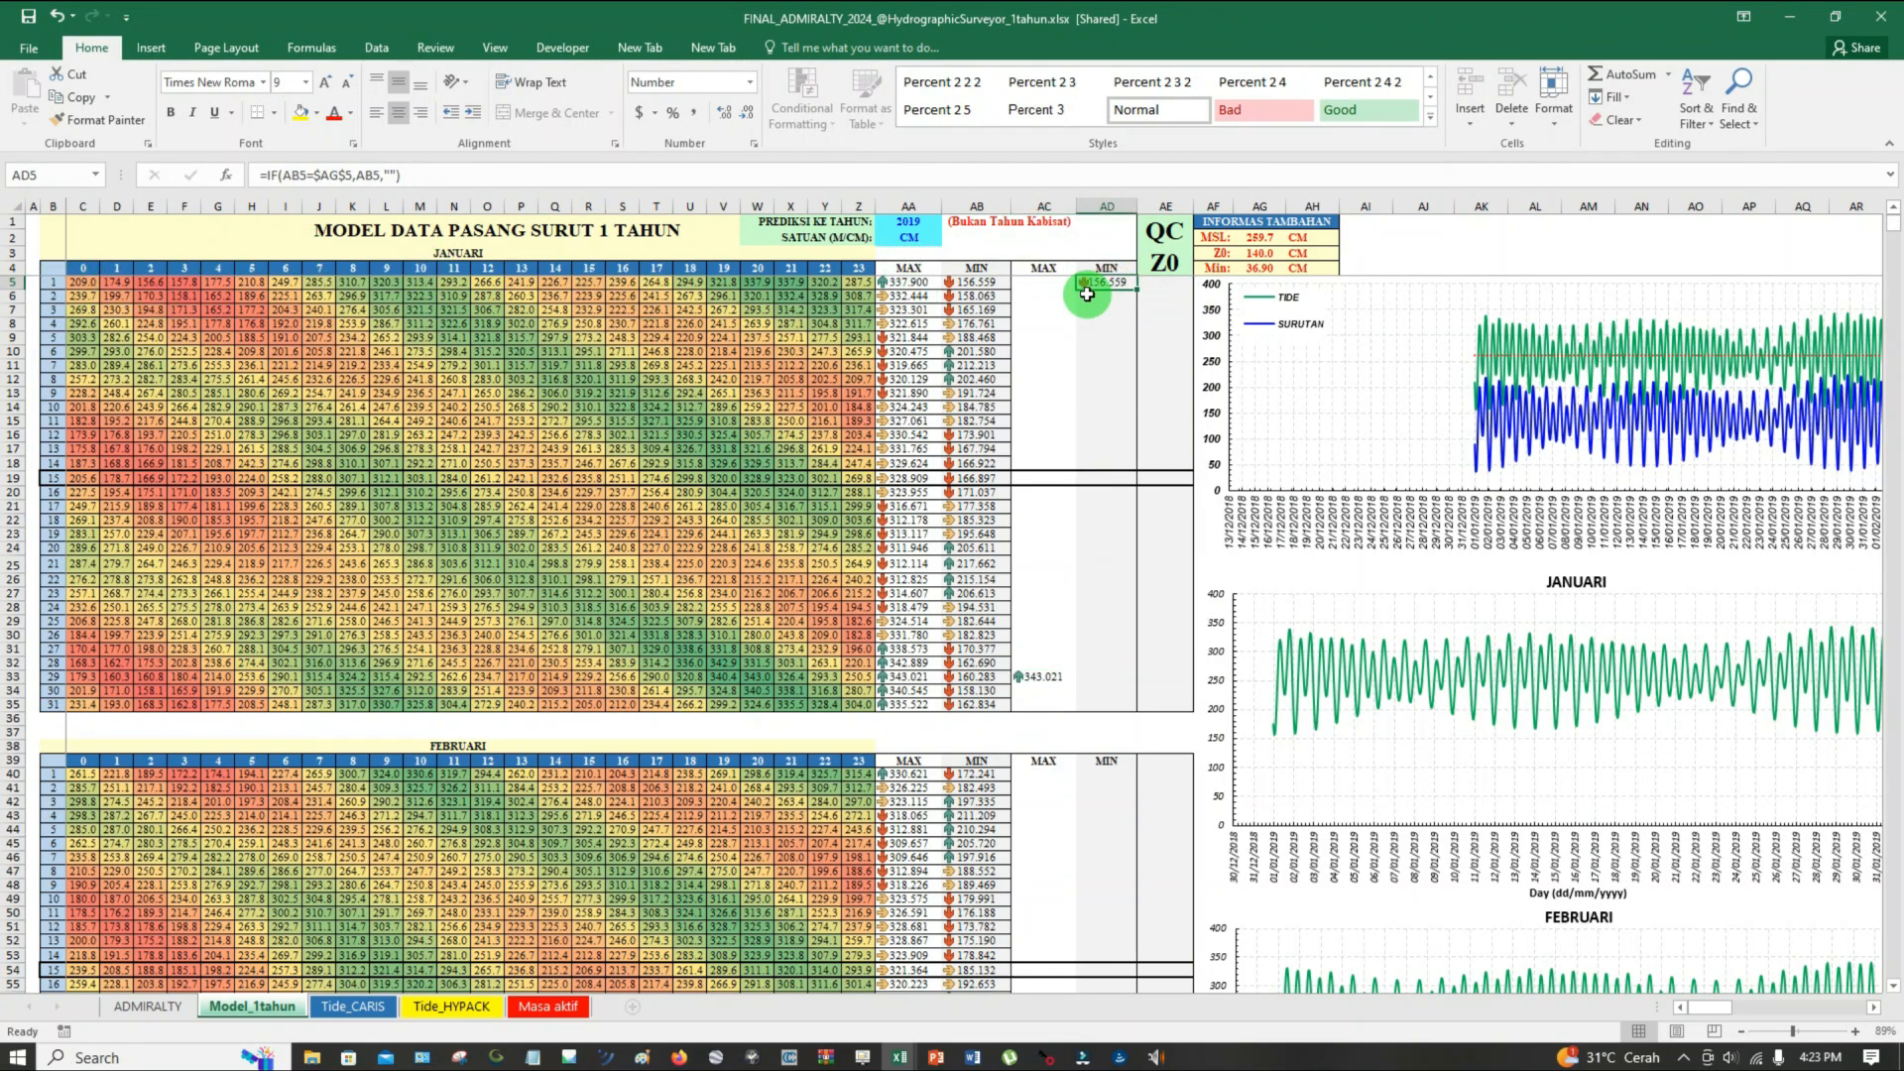
left_click(1087, 294)
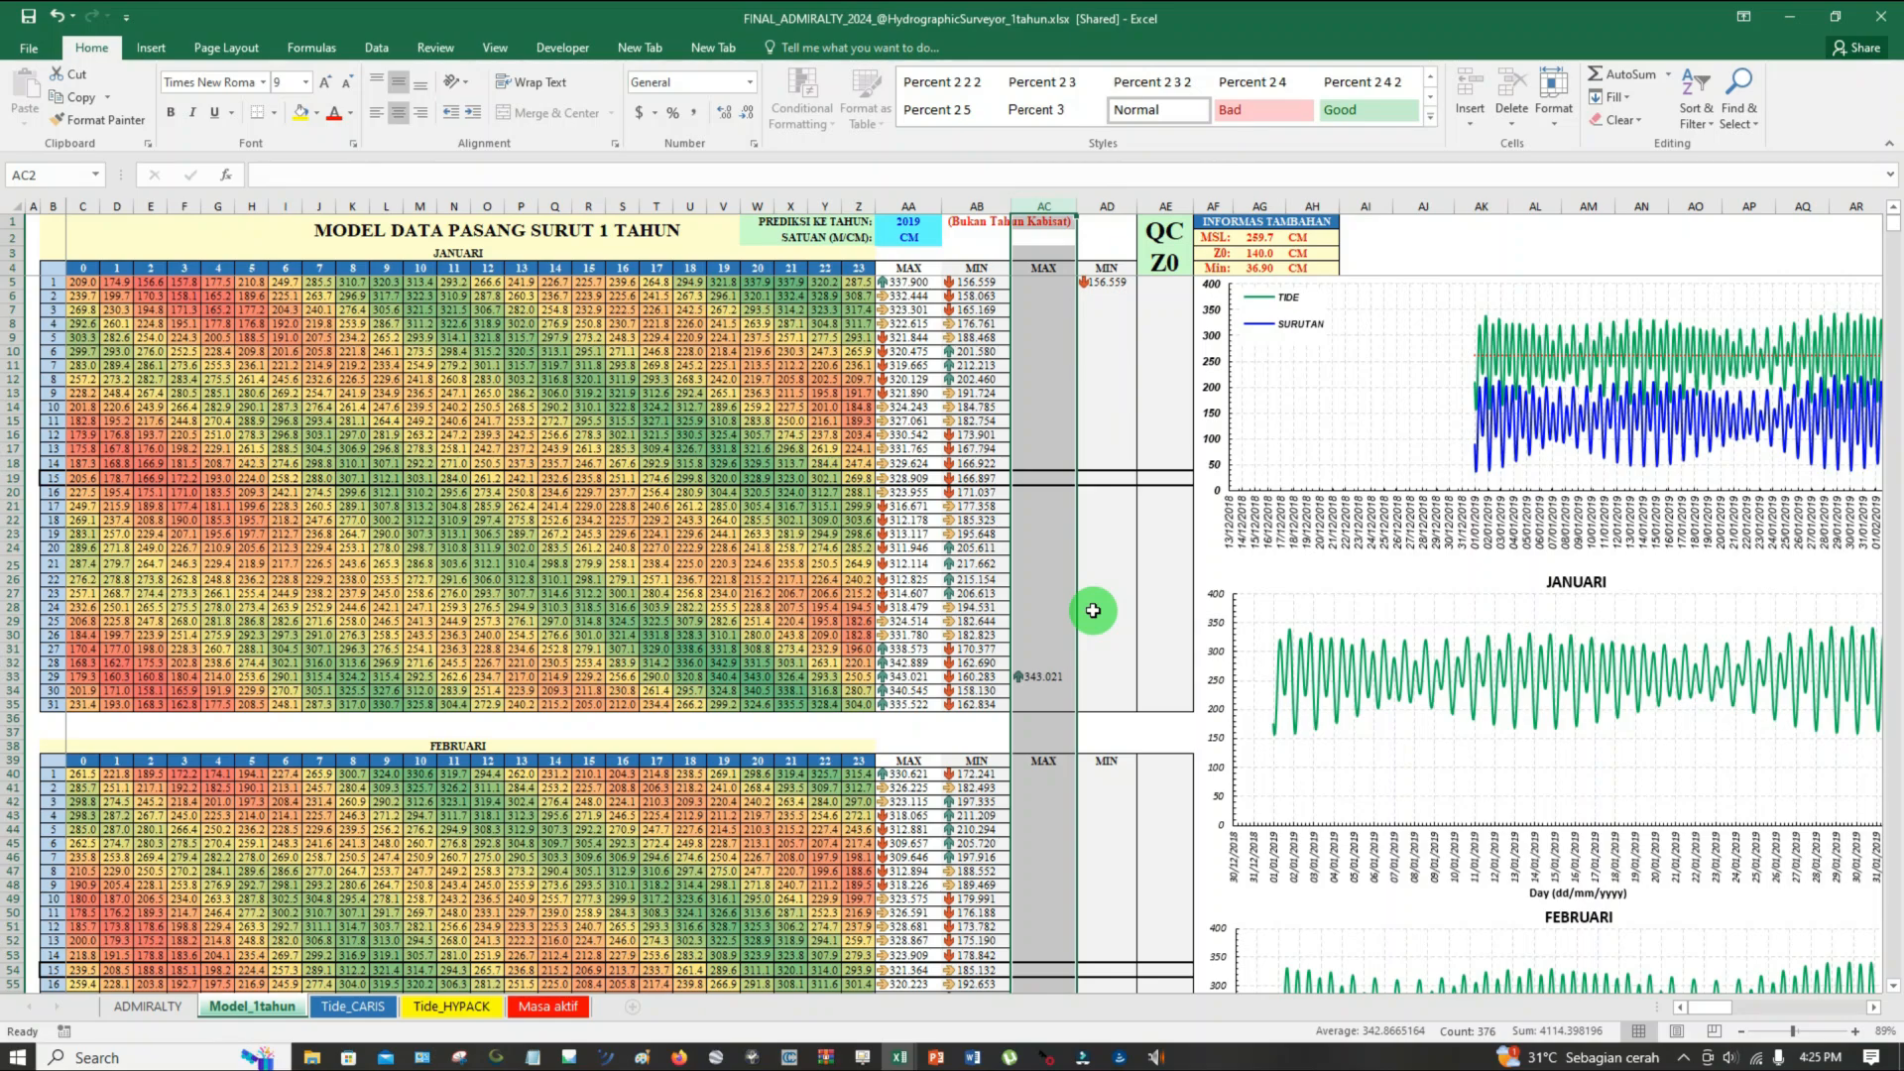
left_click(1035, 679)
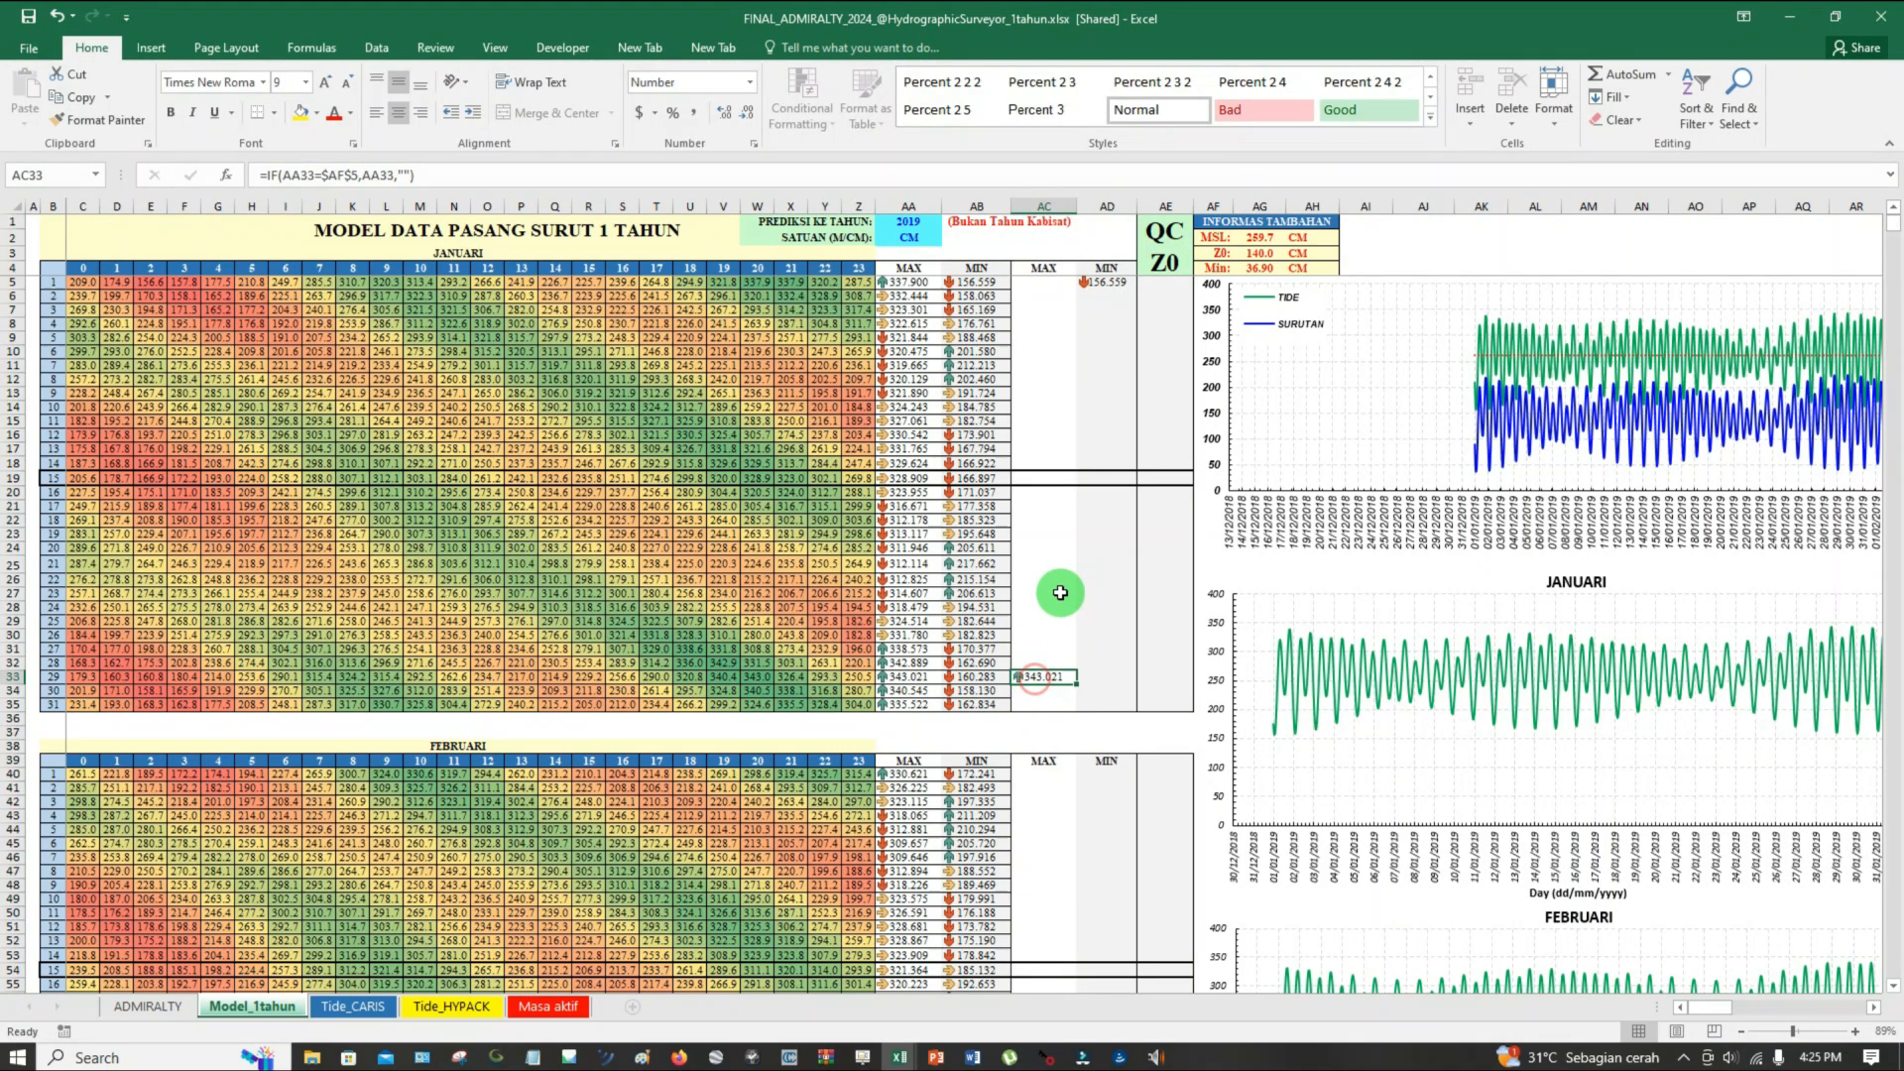
left_click(1109, 285)
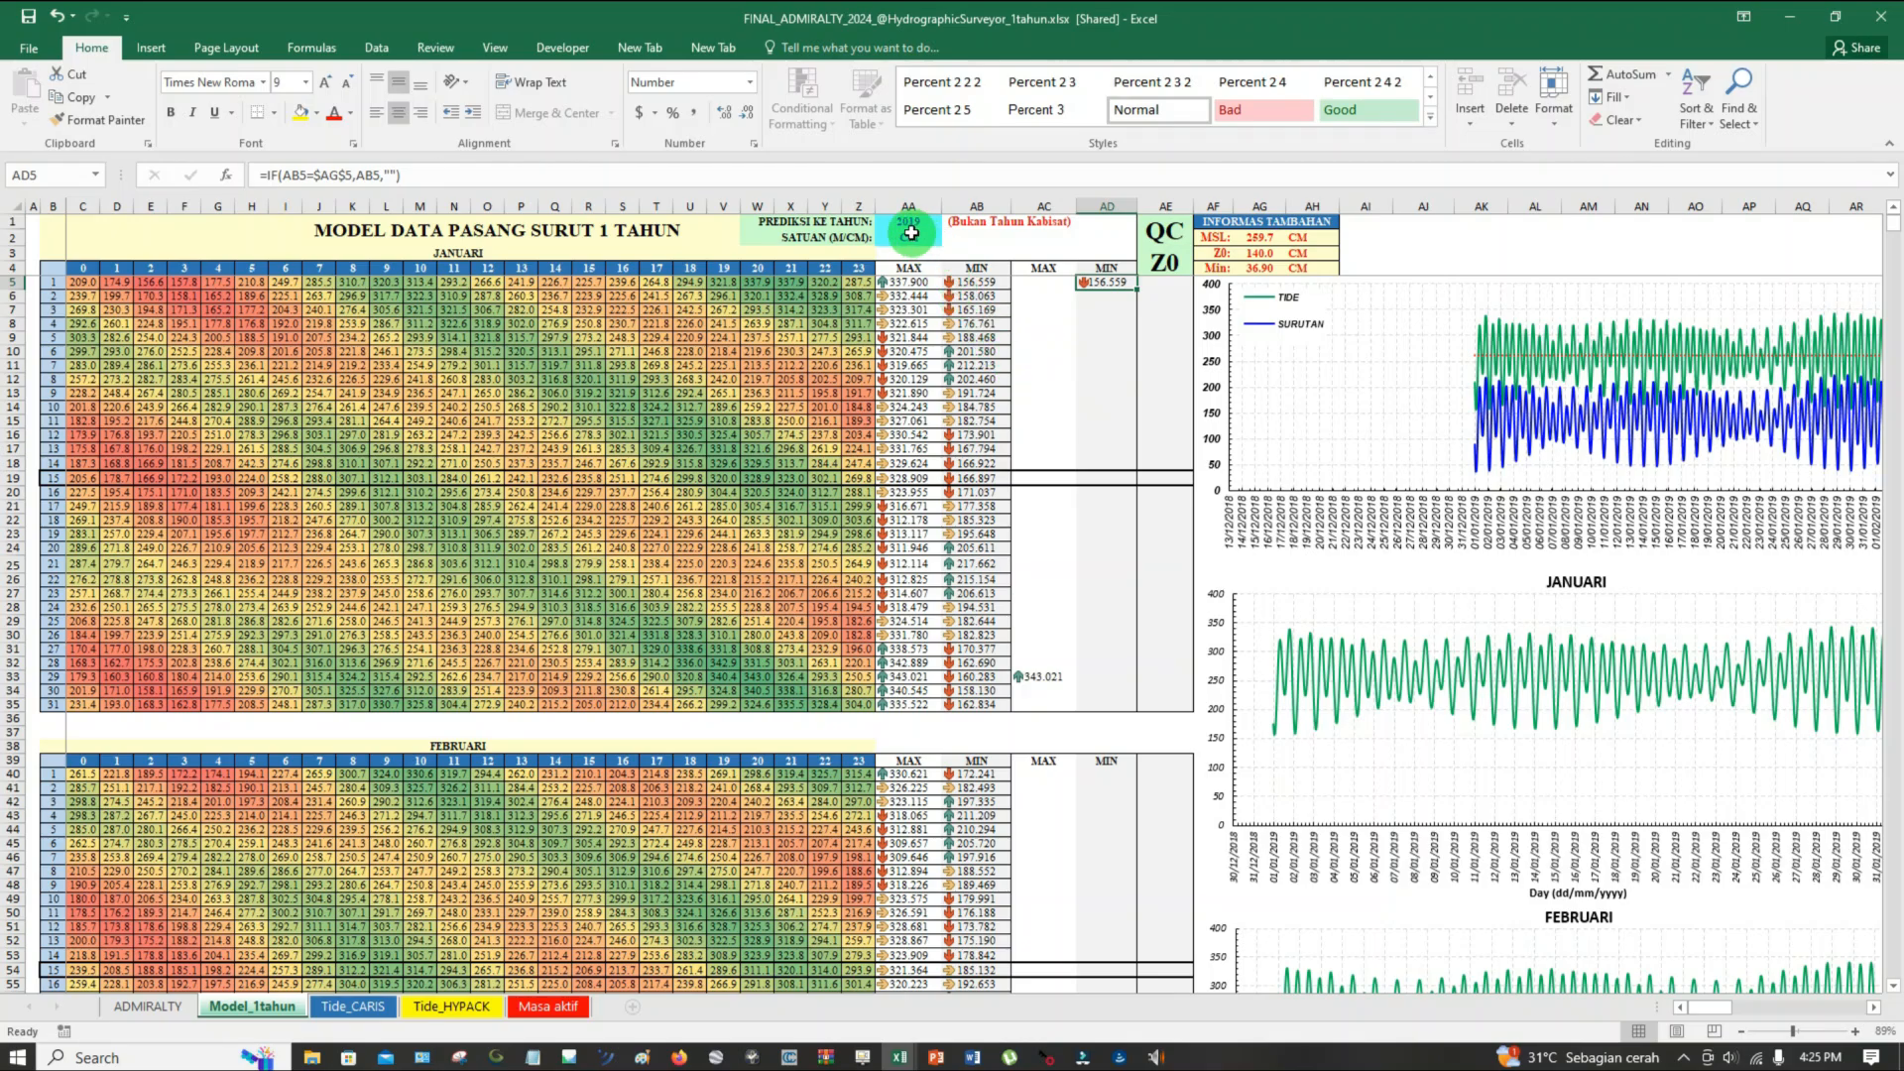
Examine the QC Z0 check column and its formula for 1 January
left_click(1167, 252)
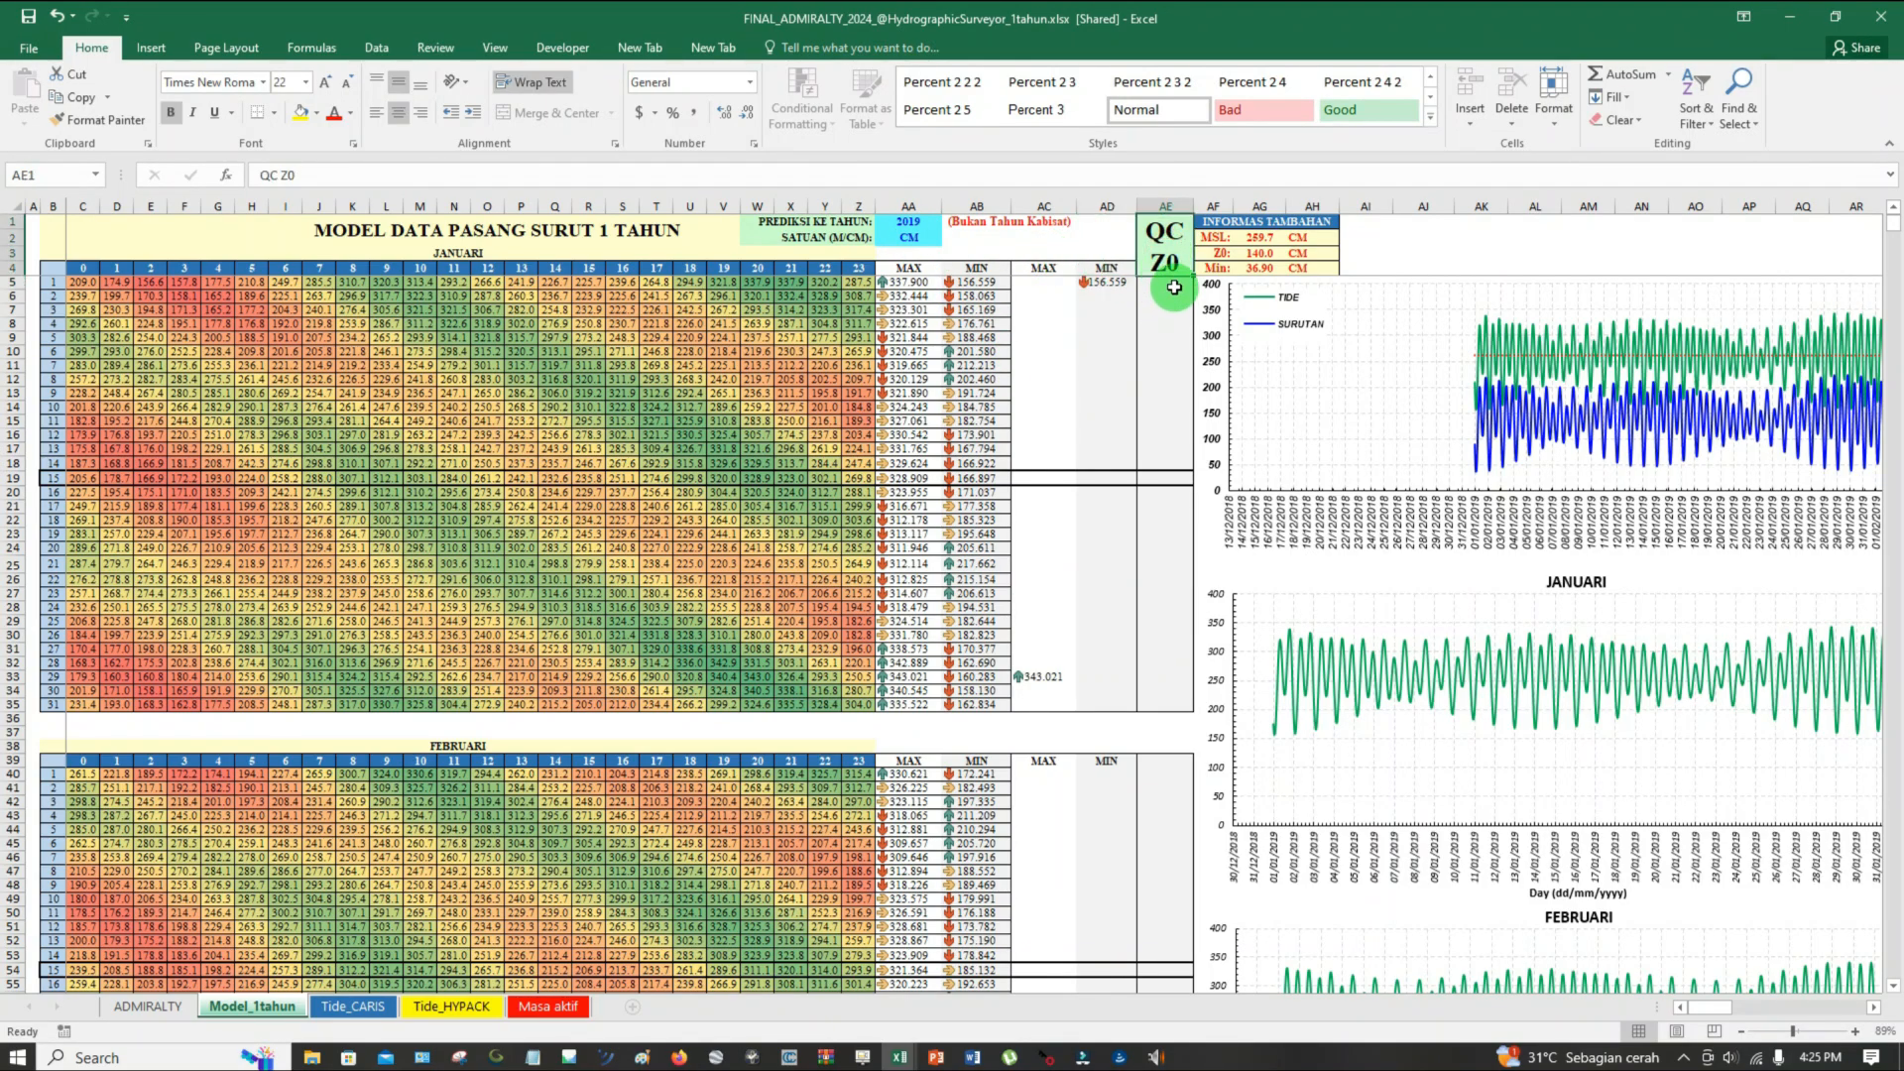
left_click(1174, 287)
left_click(1169, 256)
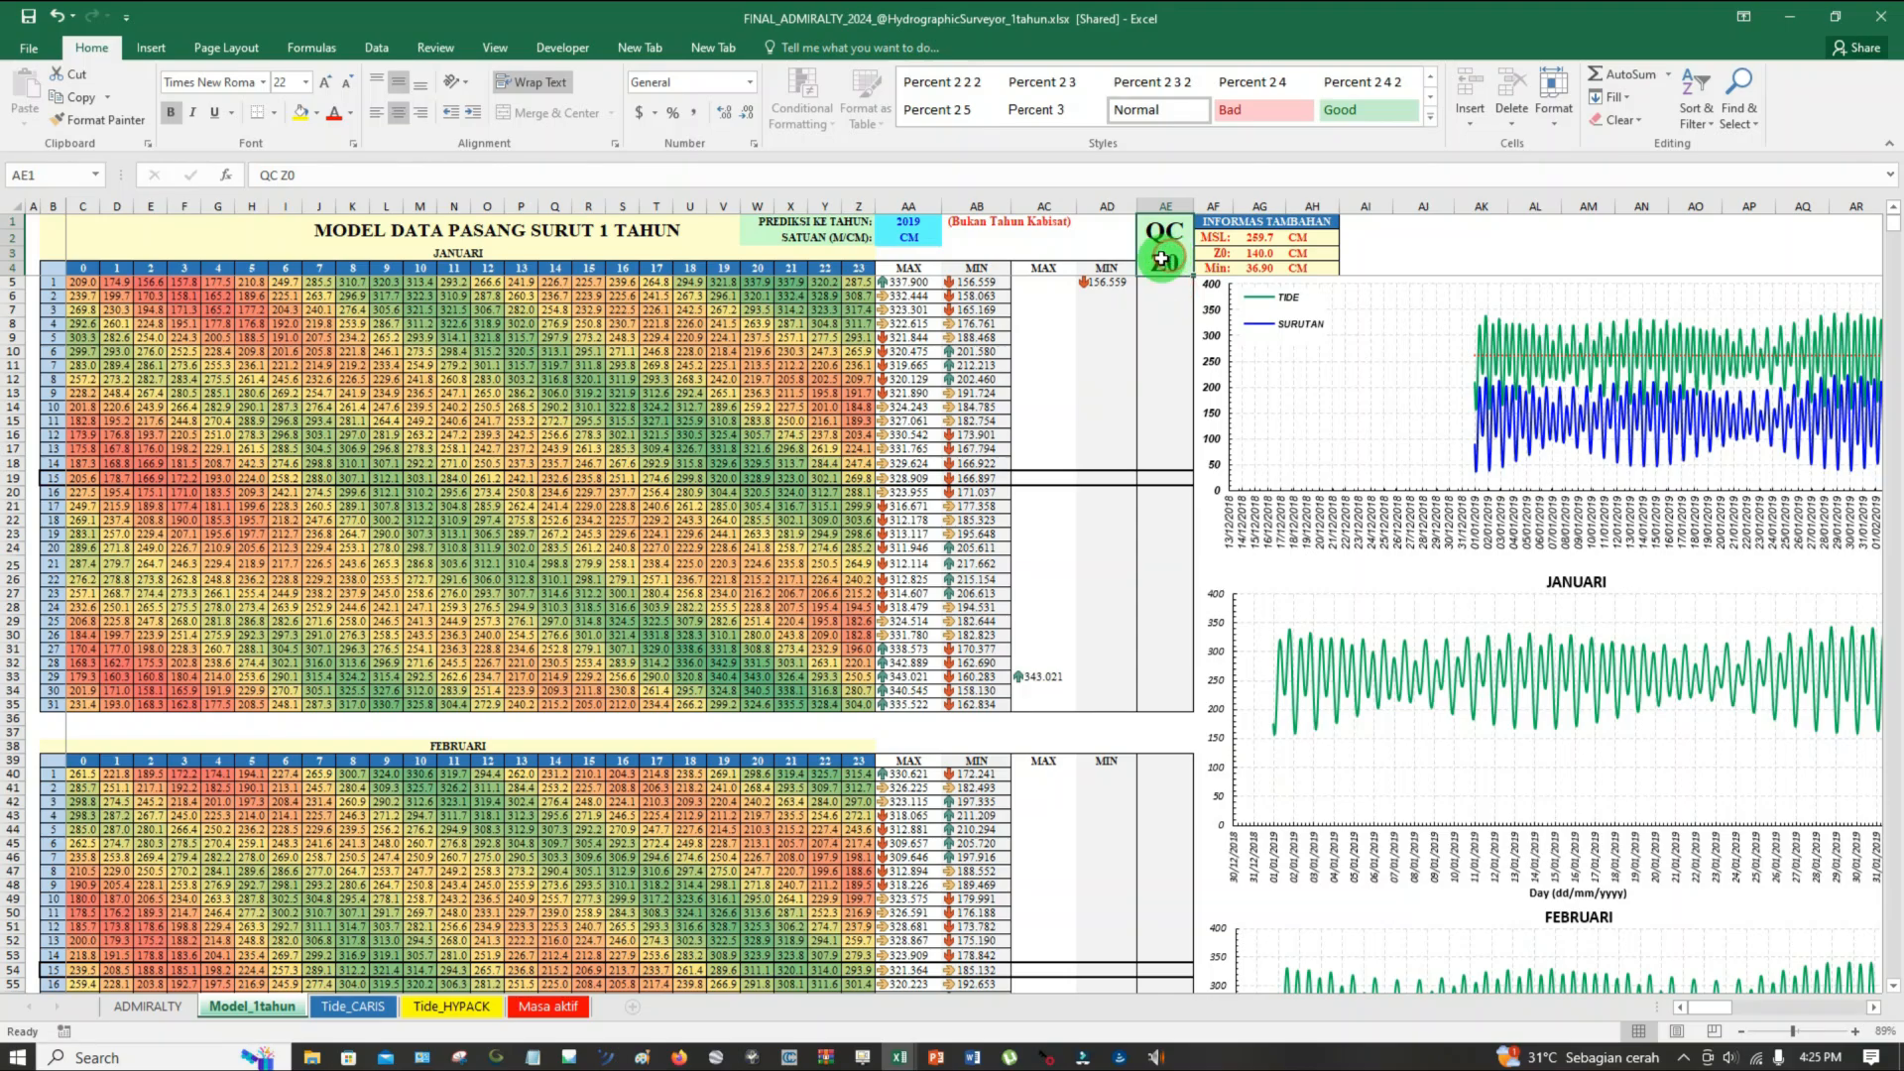
left_click(1170, 289)
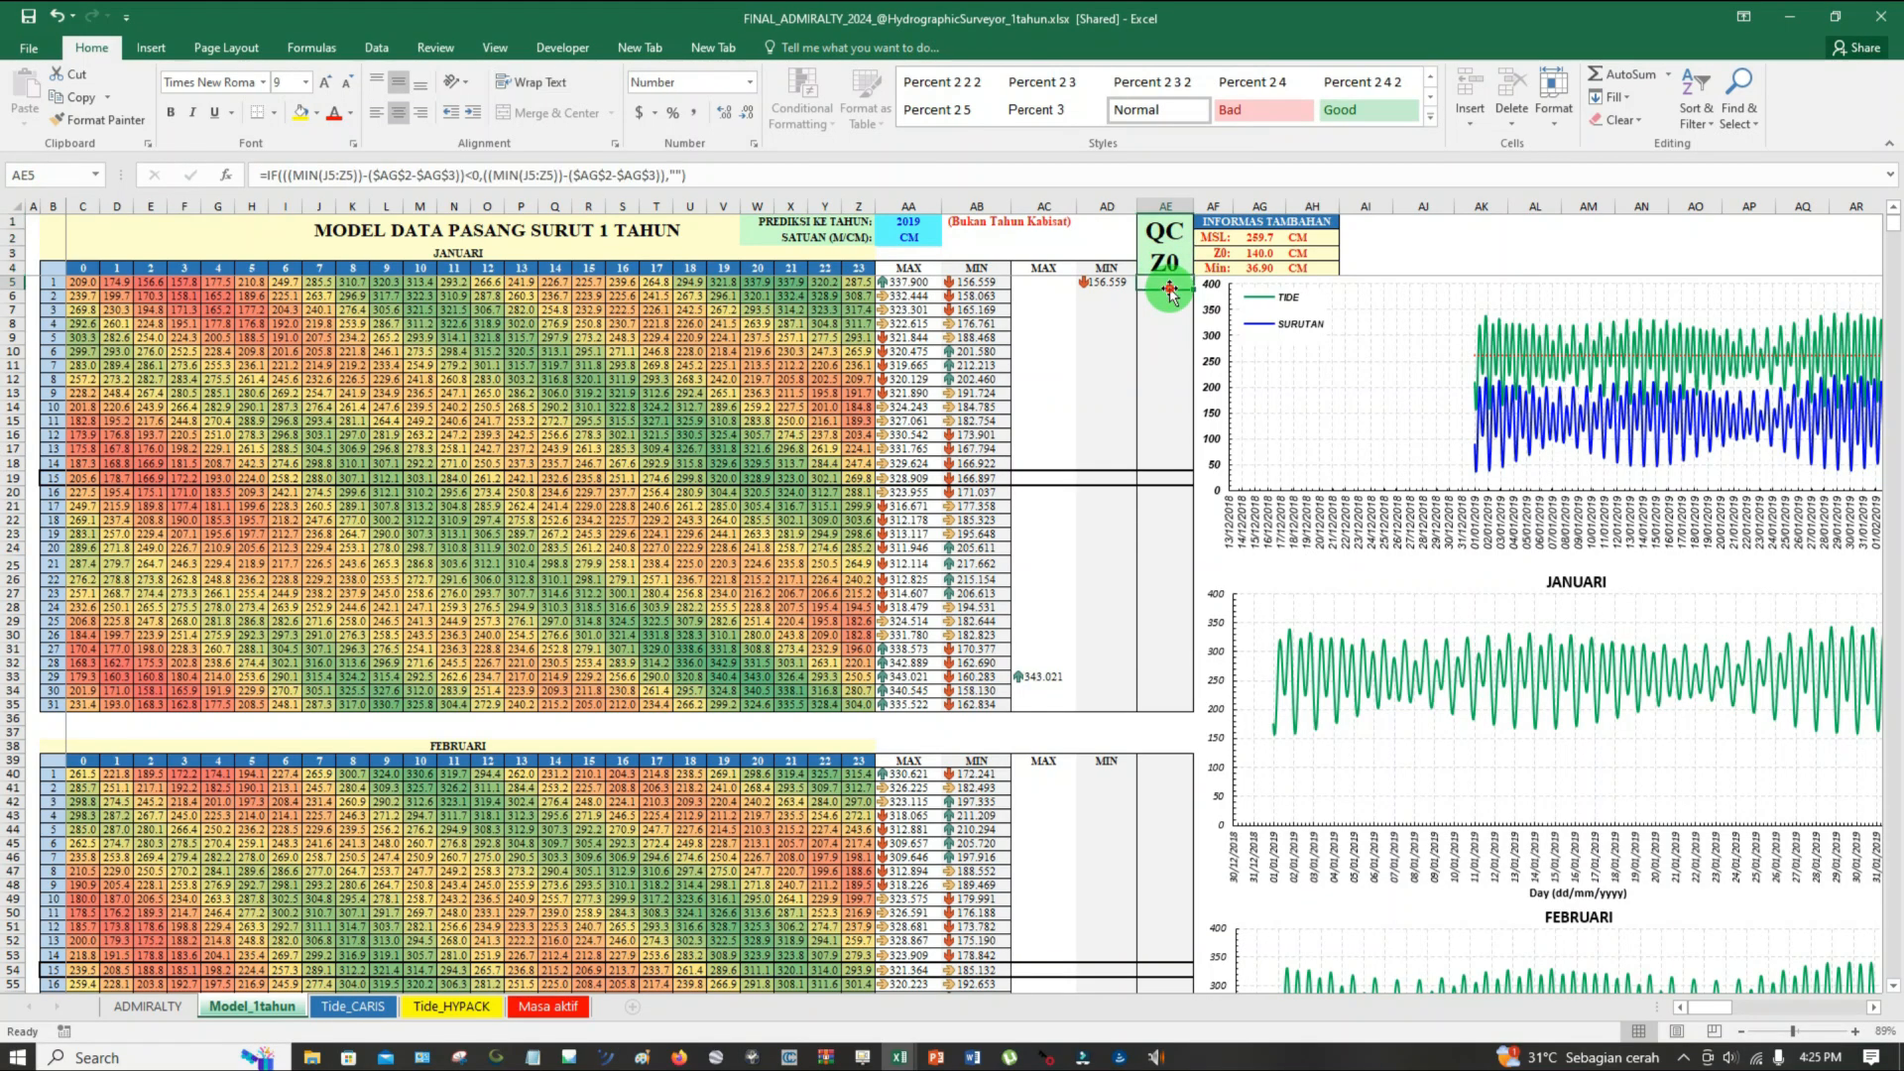
left_click(1172, 255)
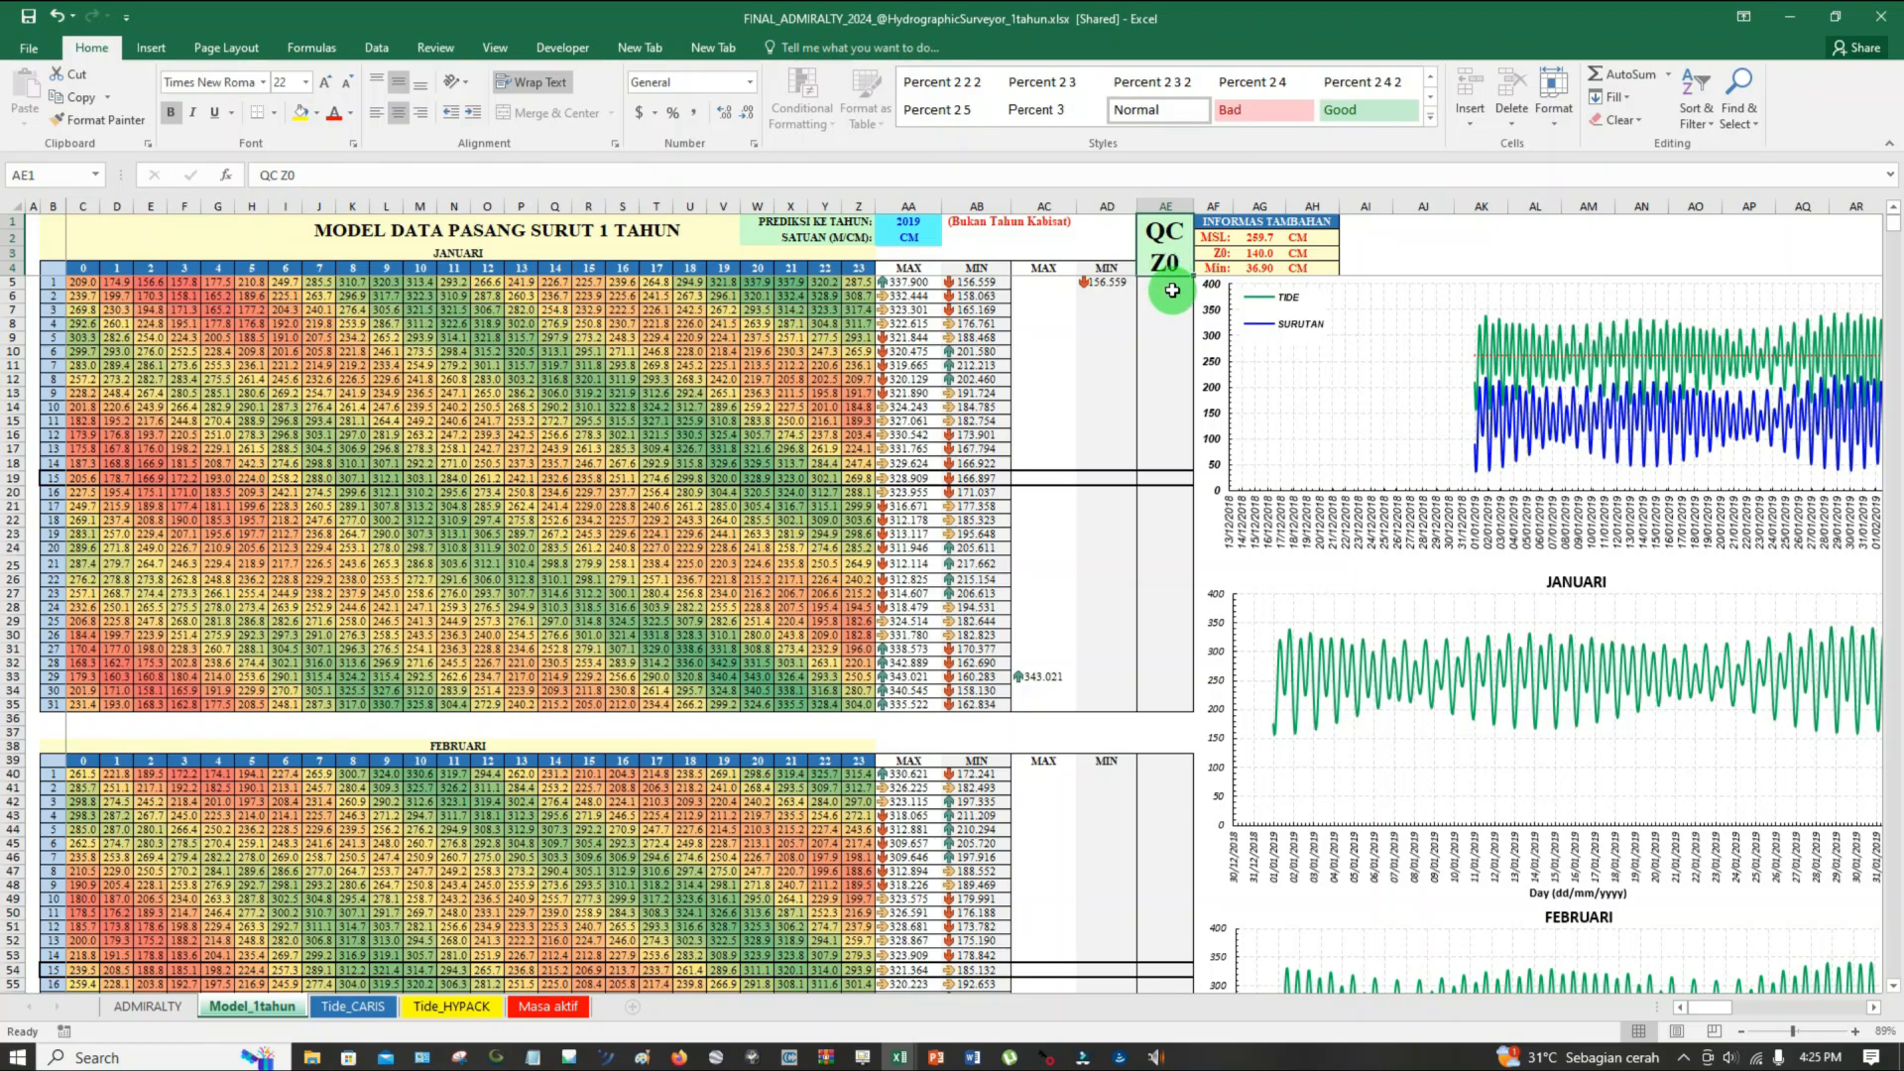
left_click(1174, 293)
left_click(1172, 283)
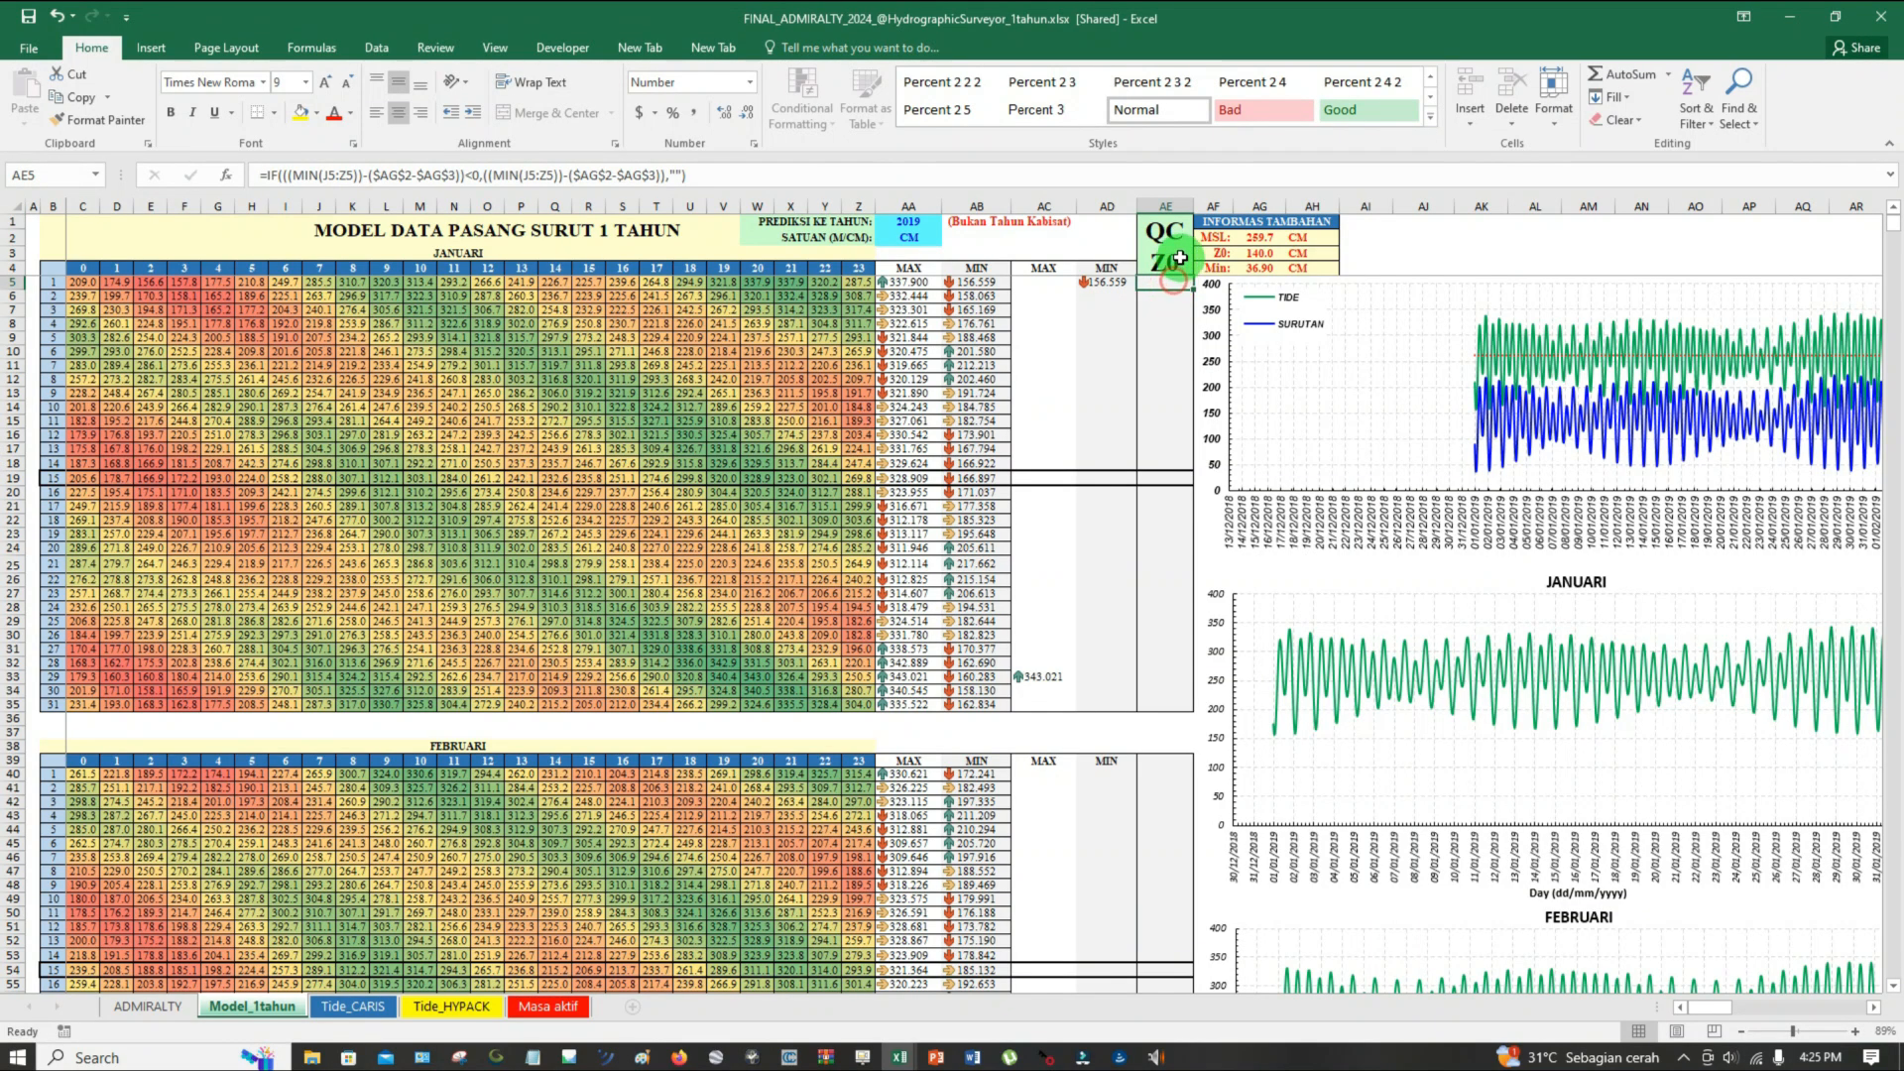
left_click(1175, 254)
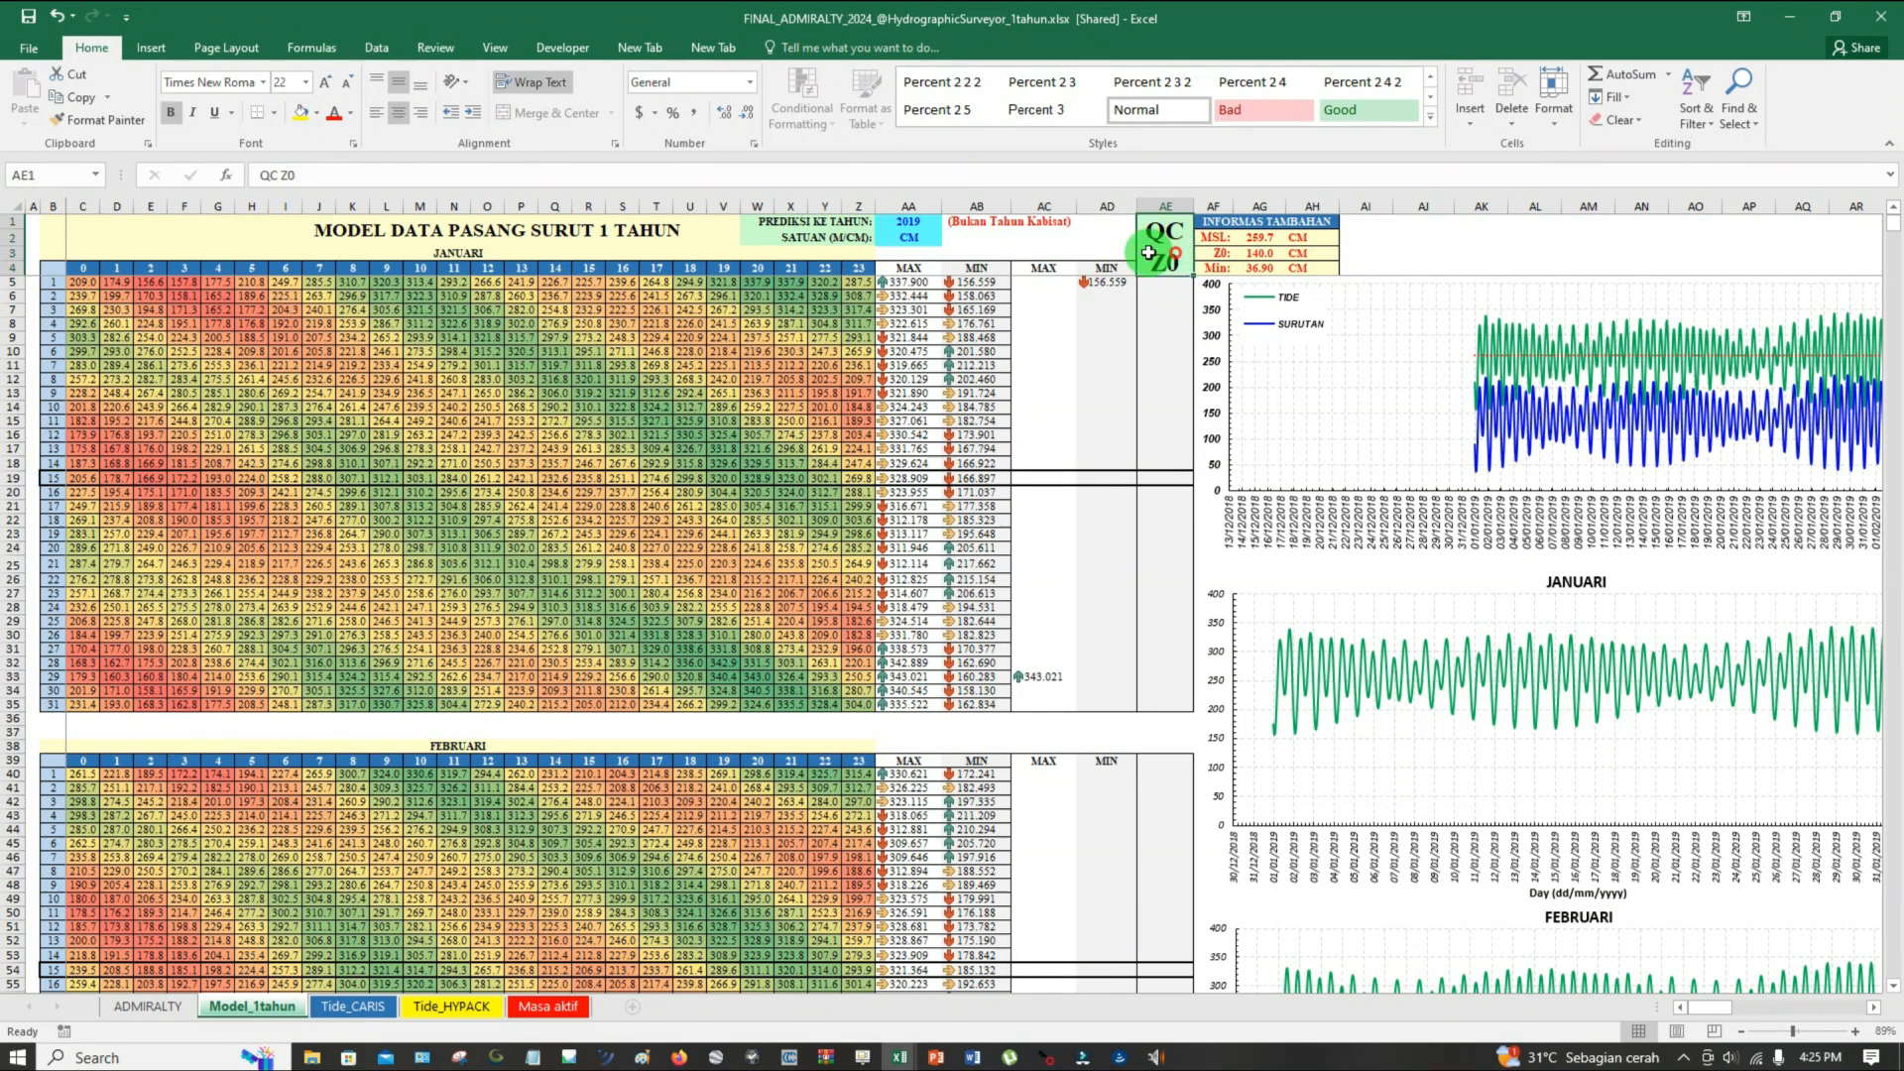
Check the observation dates in the ADMIRALTY sheet's metadata against the prediction year, and return to the Model_1tahun sheet
left_click(917, 225)
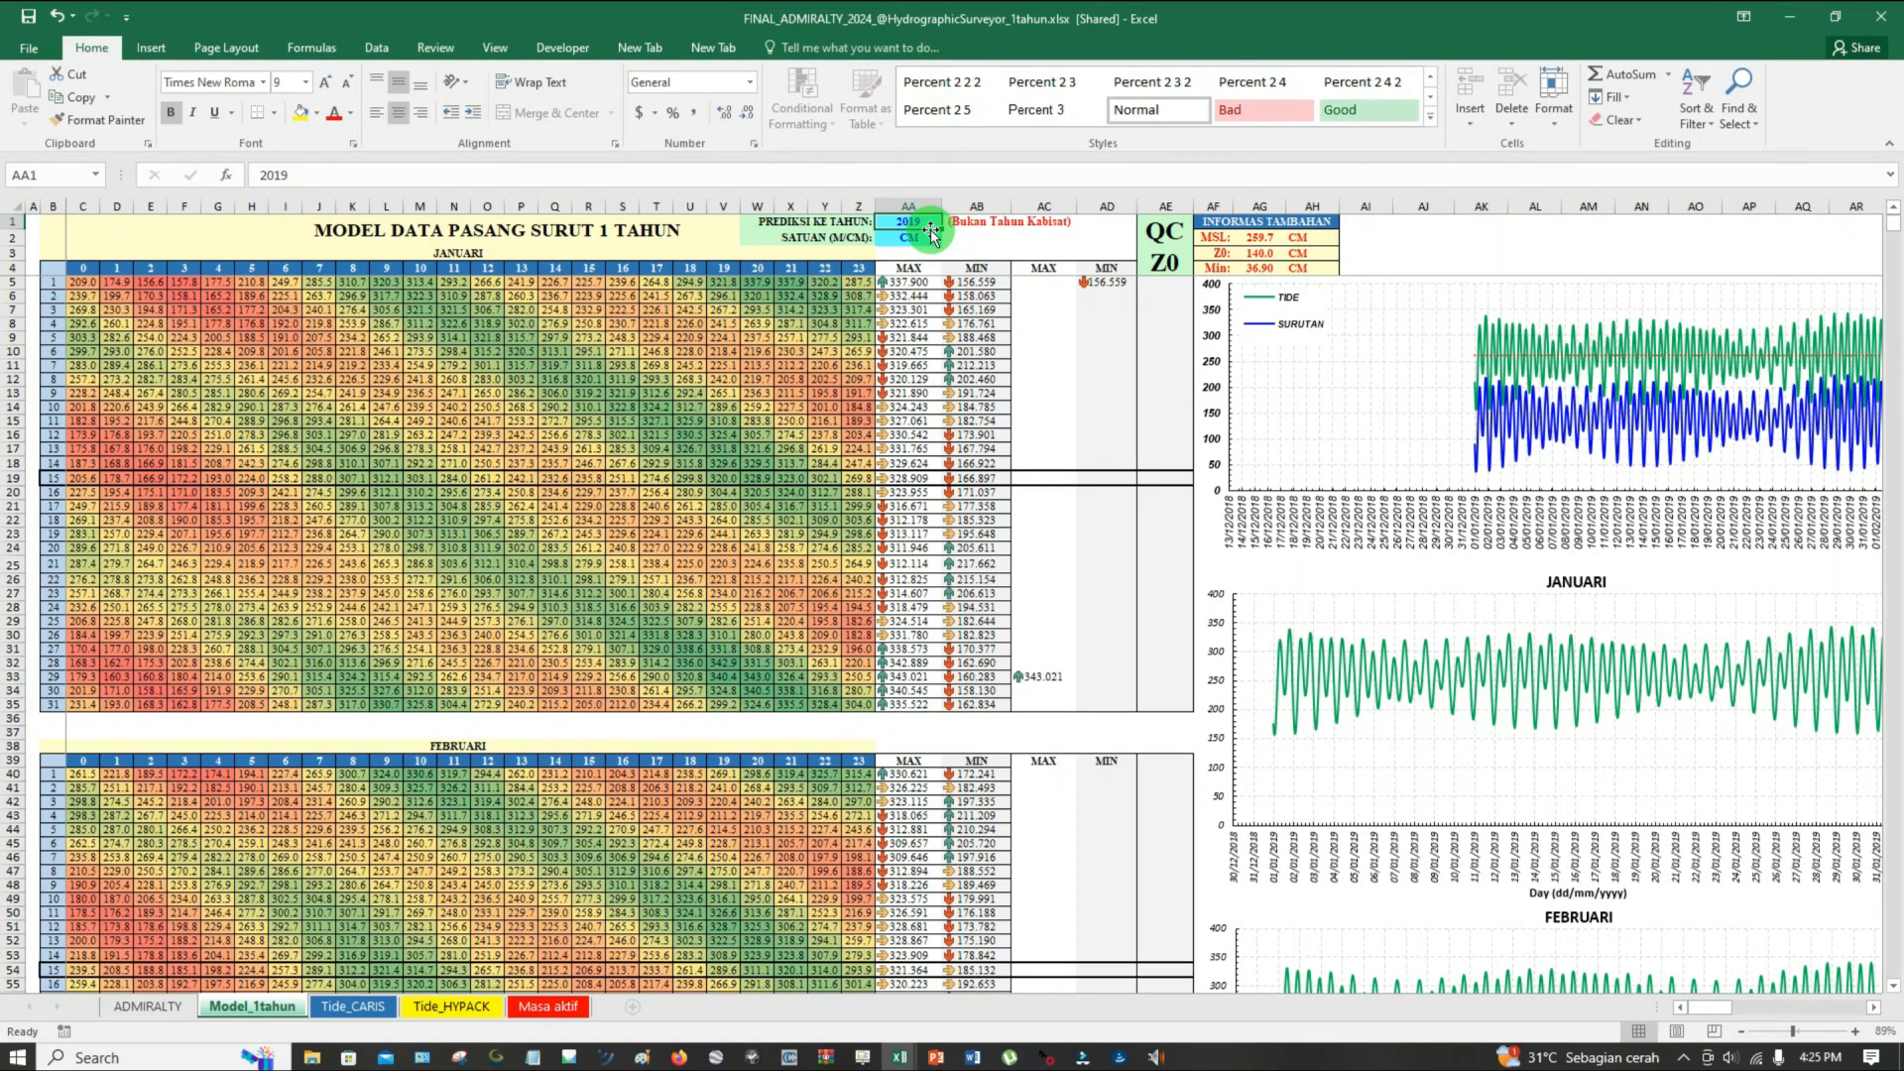
left_click(148, 1006)
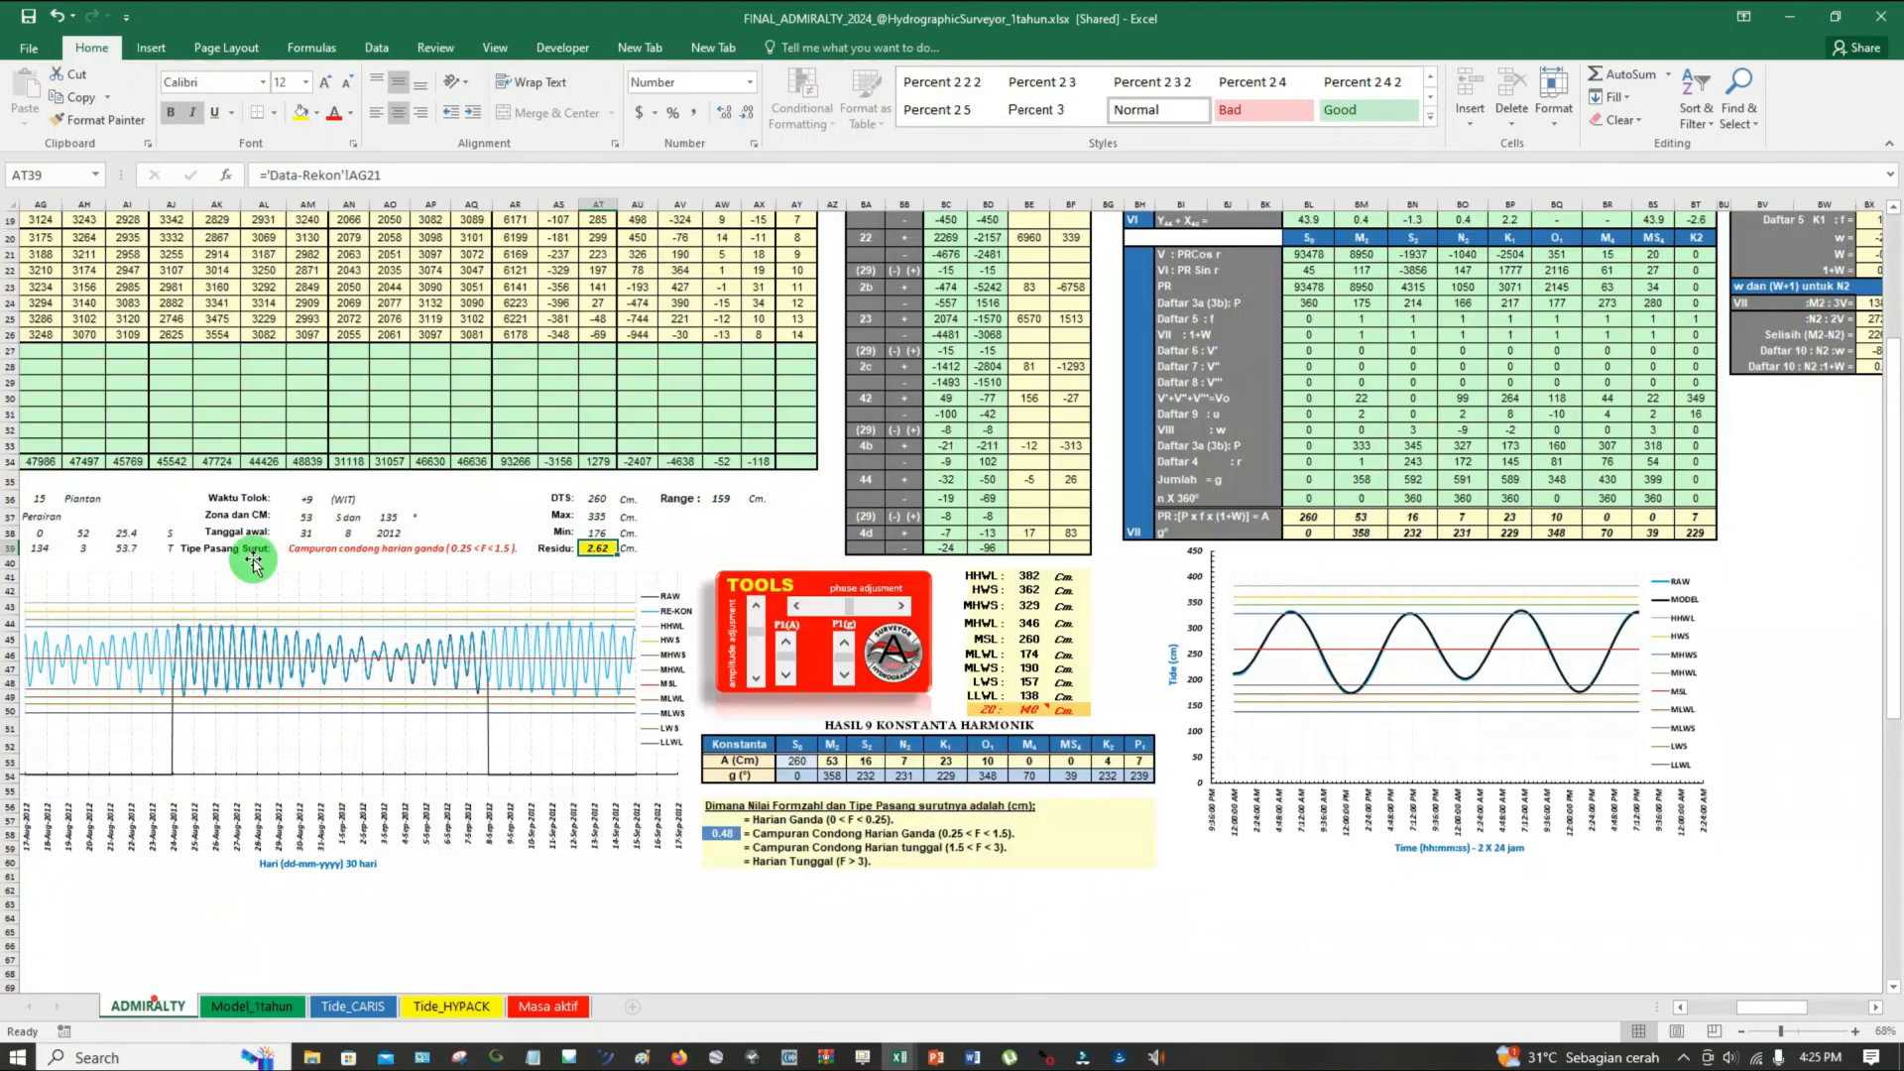
scroll(254, 563, "up", 6)
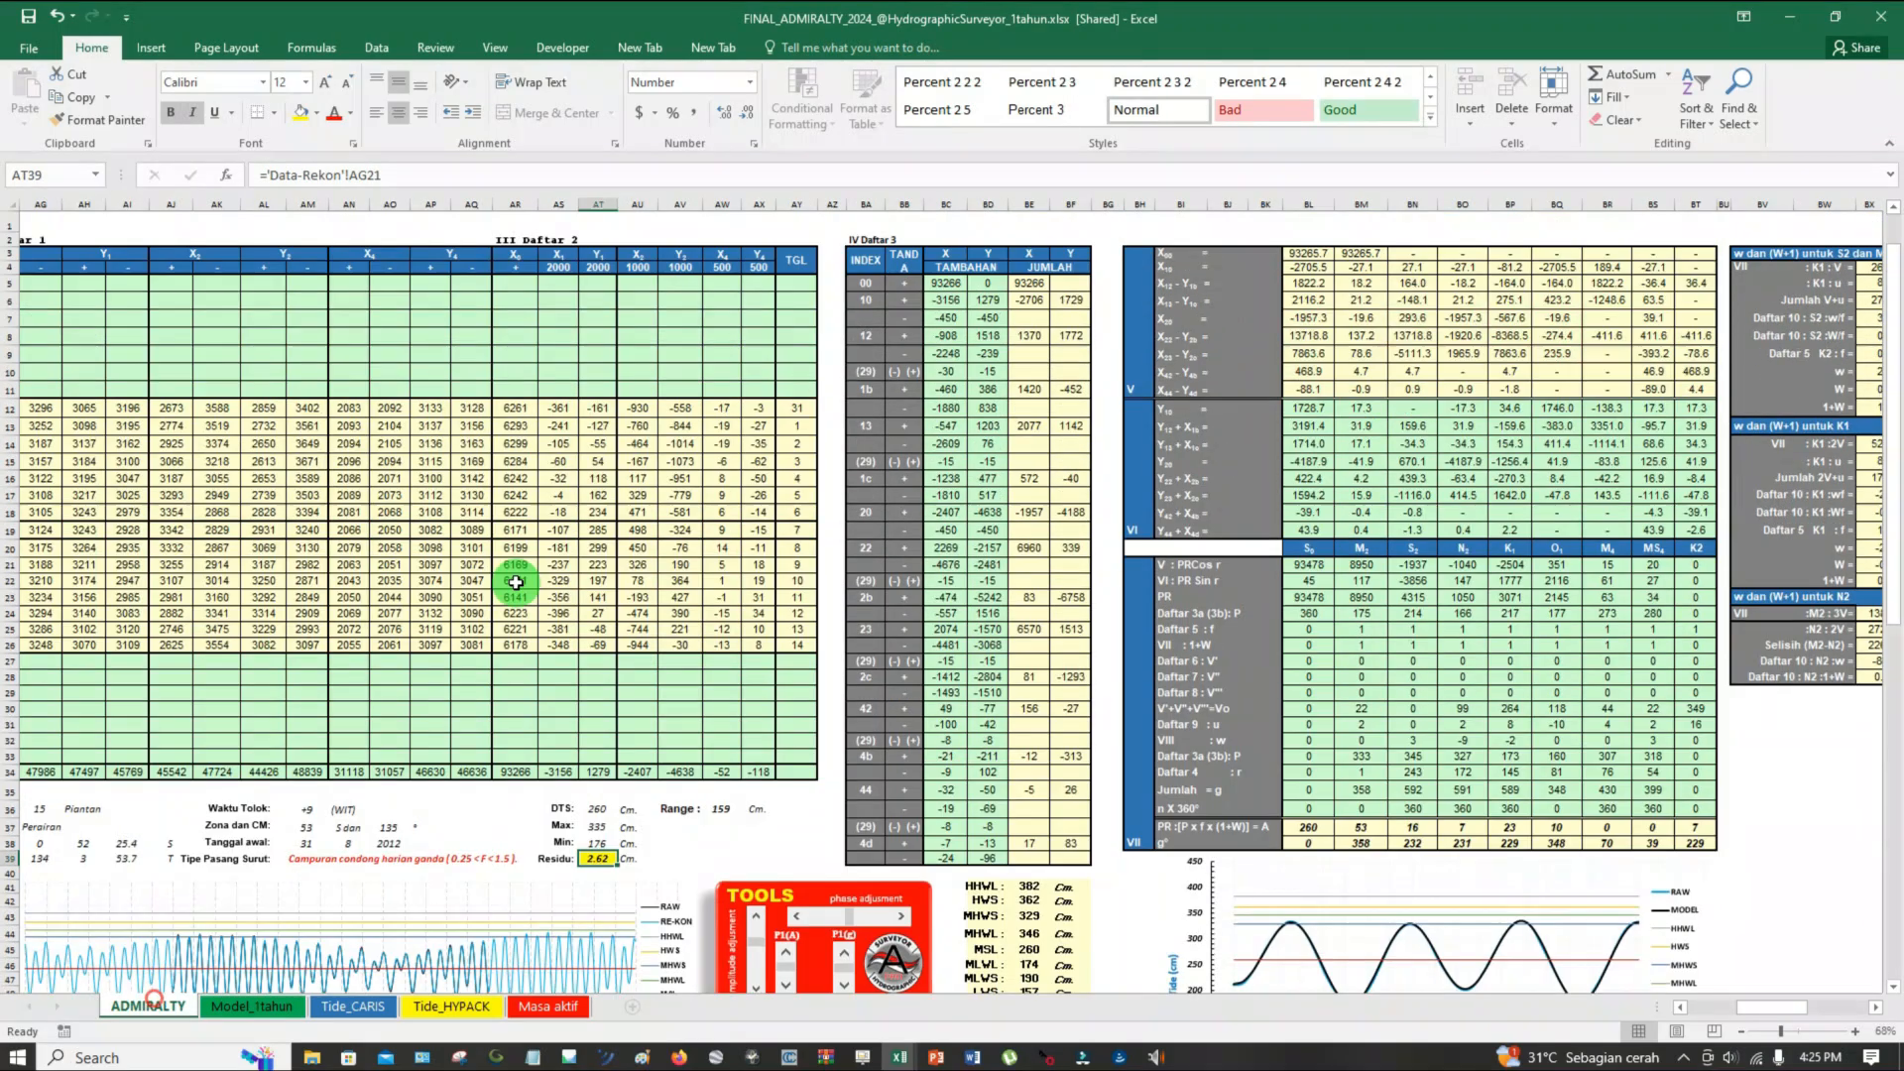
left_click(1762, 1010)
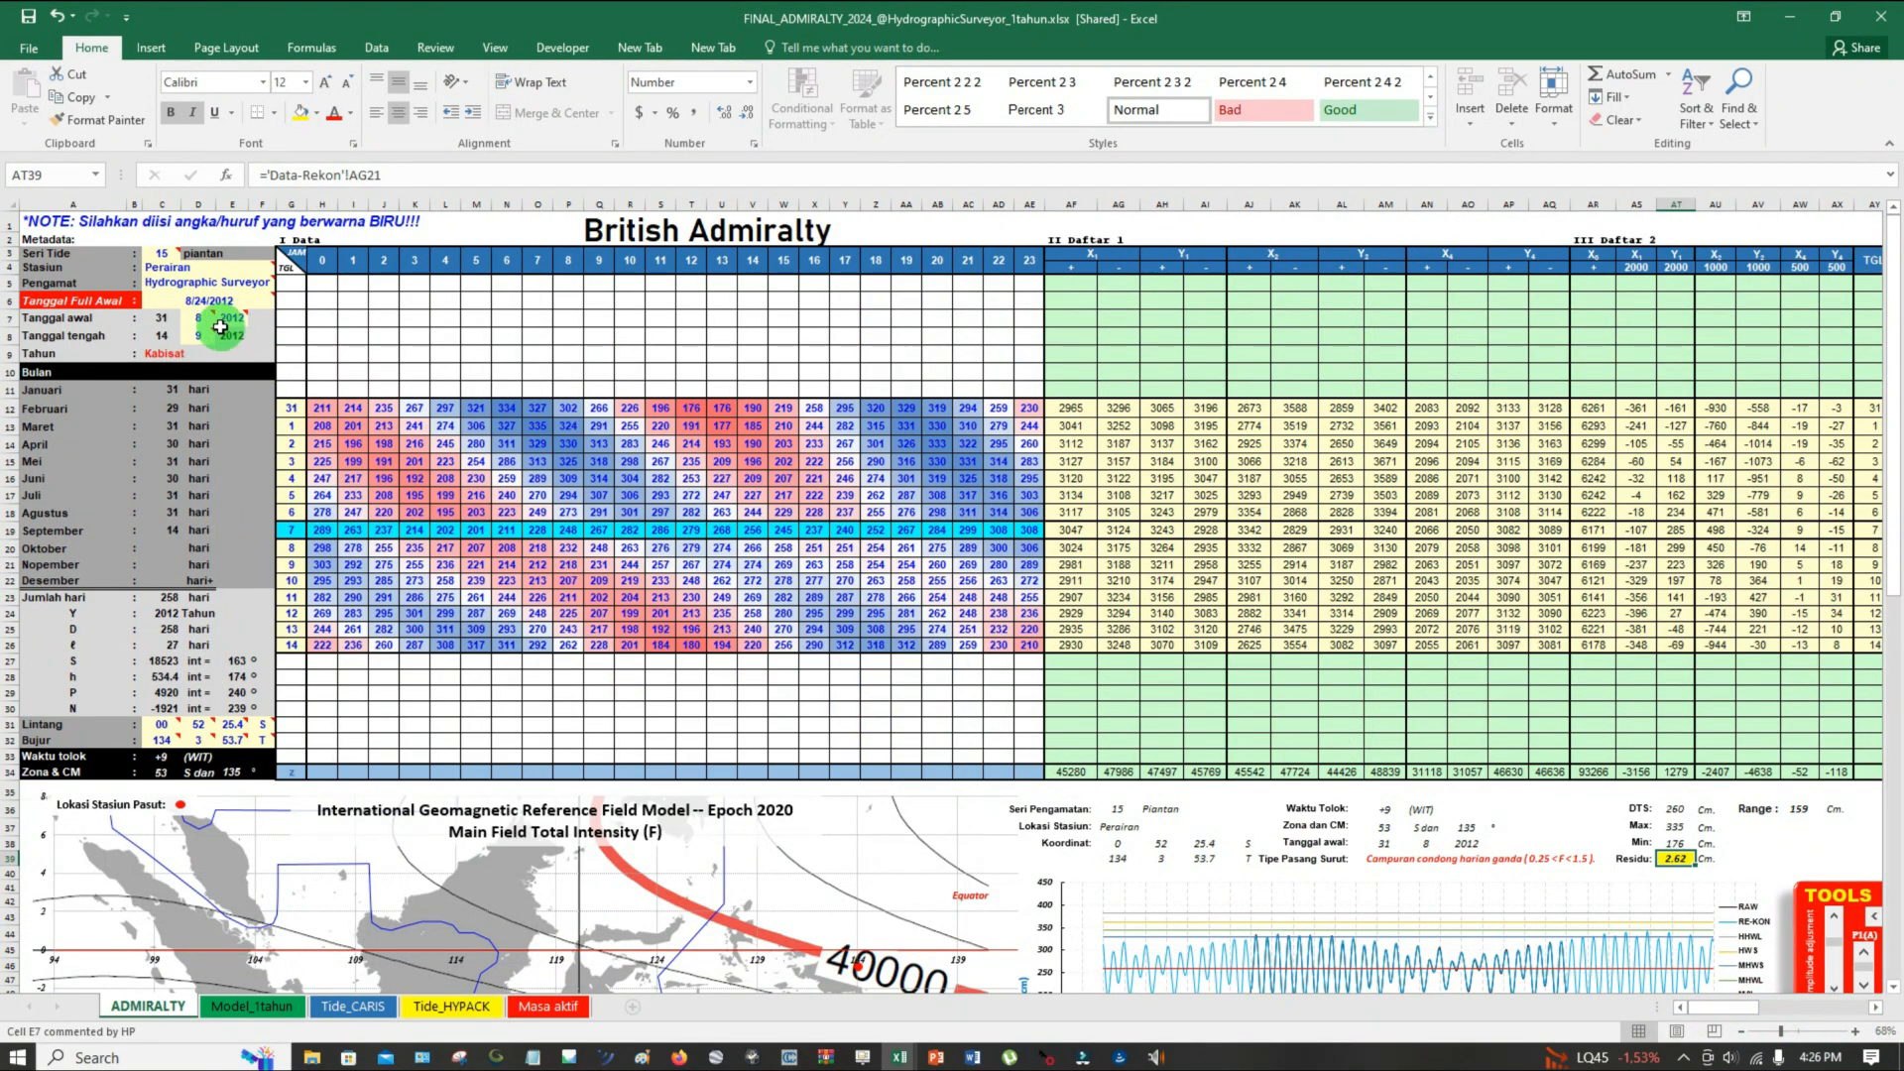
left_click(253, 1005)
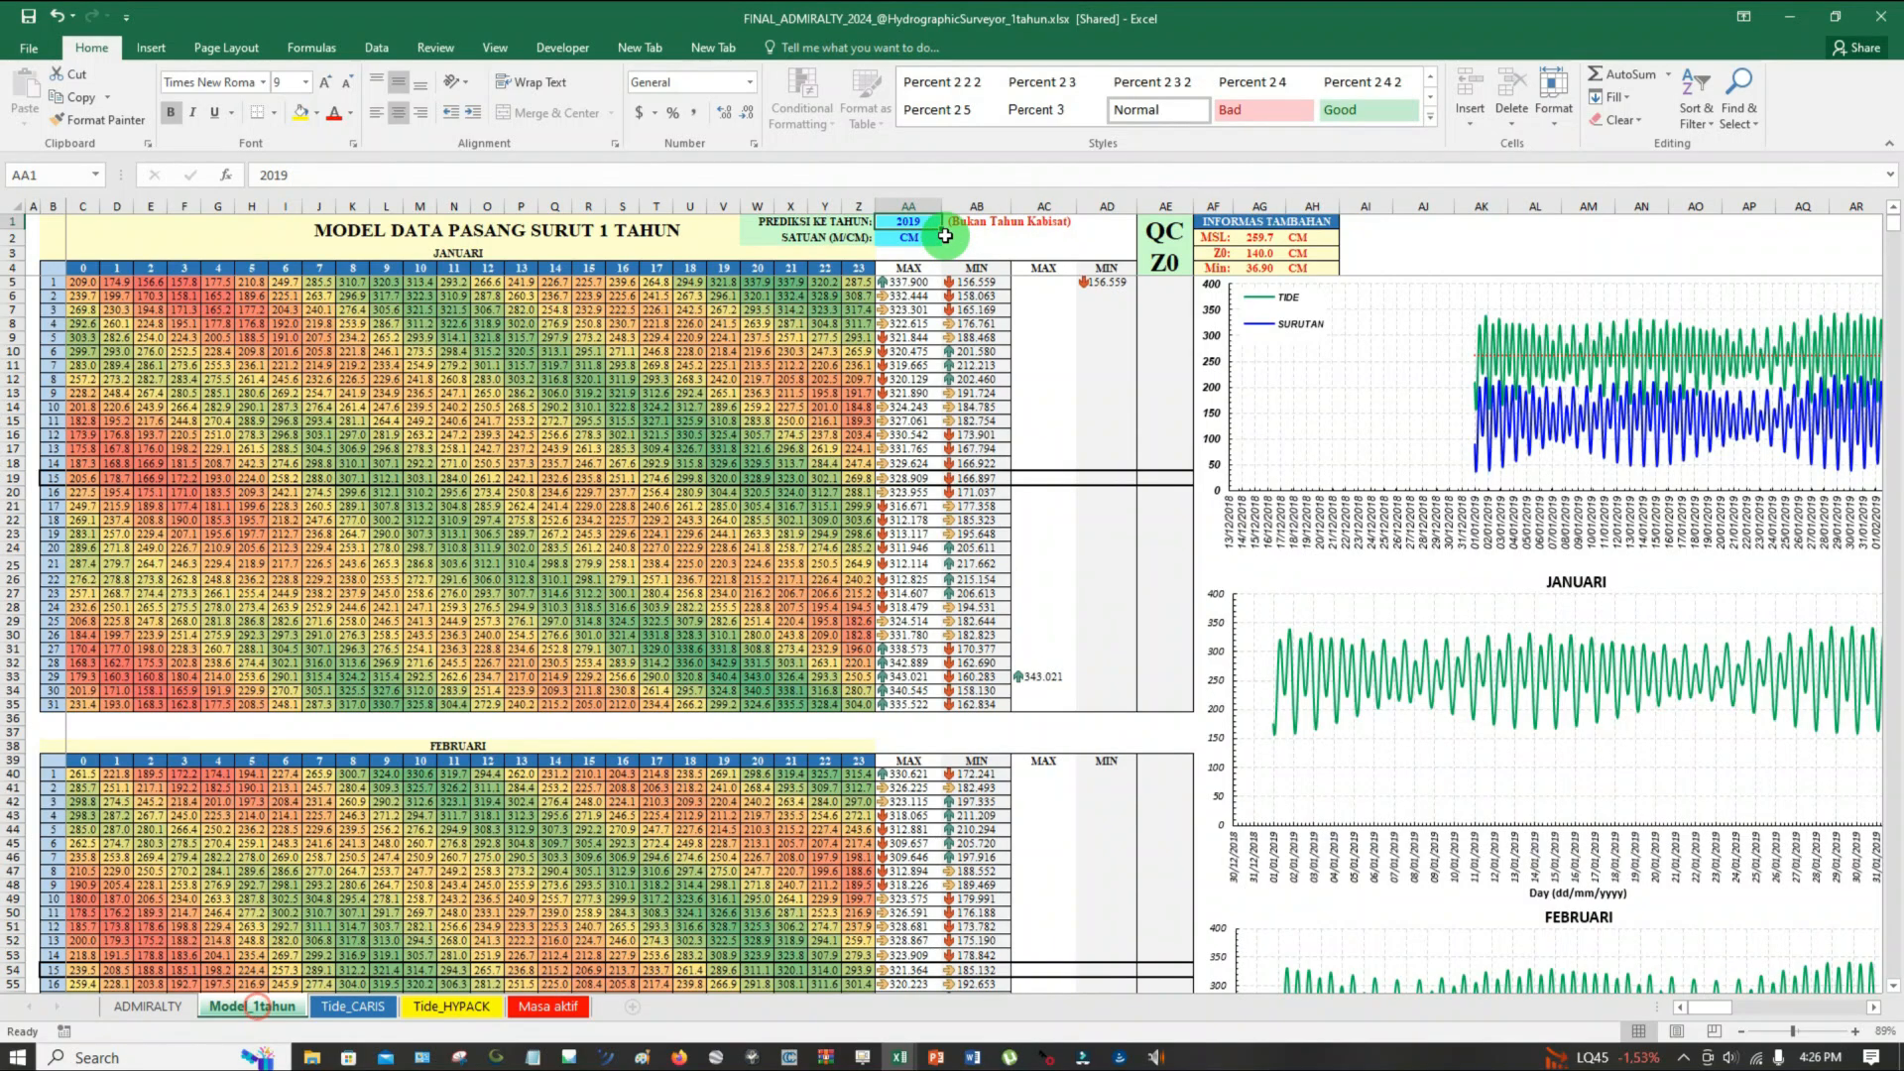
Try the prediction years 2030 and 2029 in the one-year tide model
left_click(910, 221)
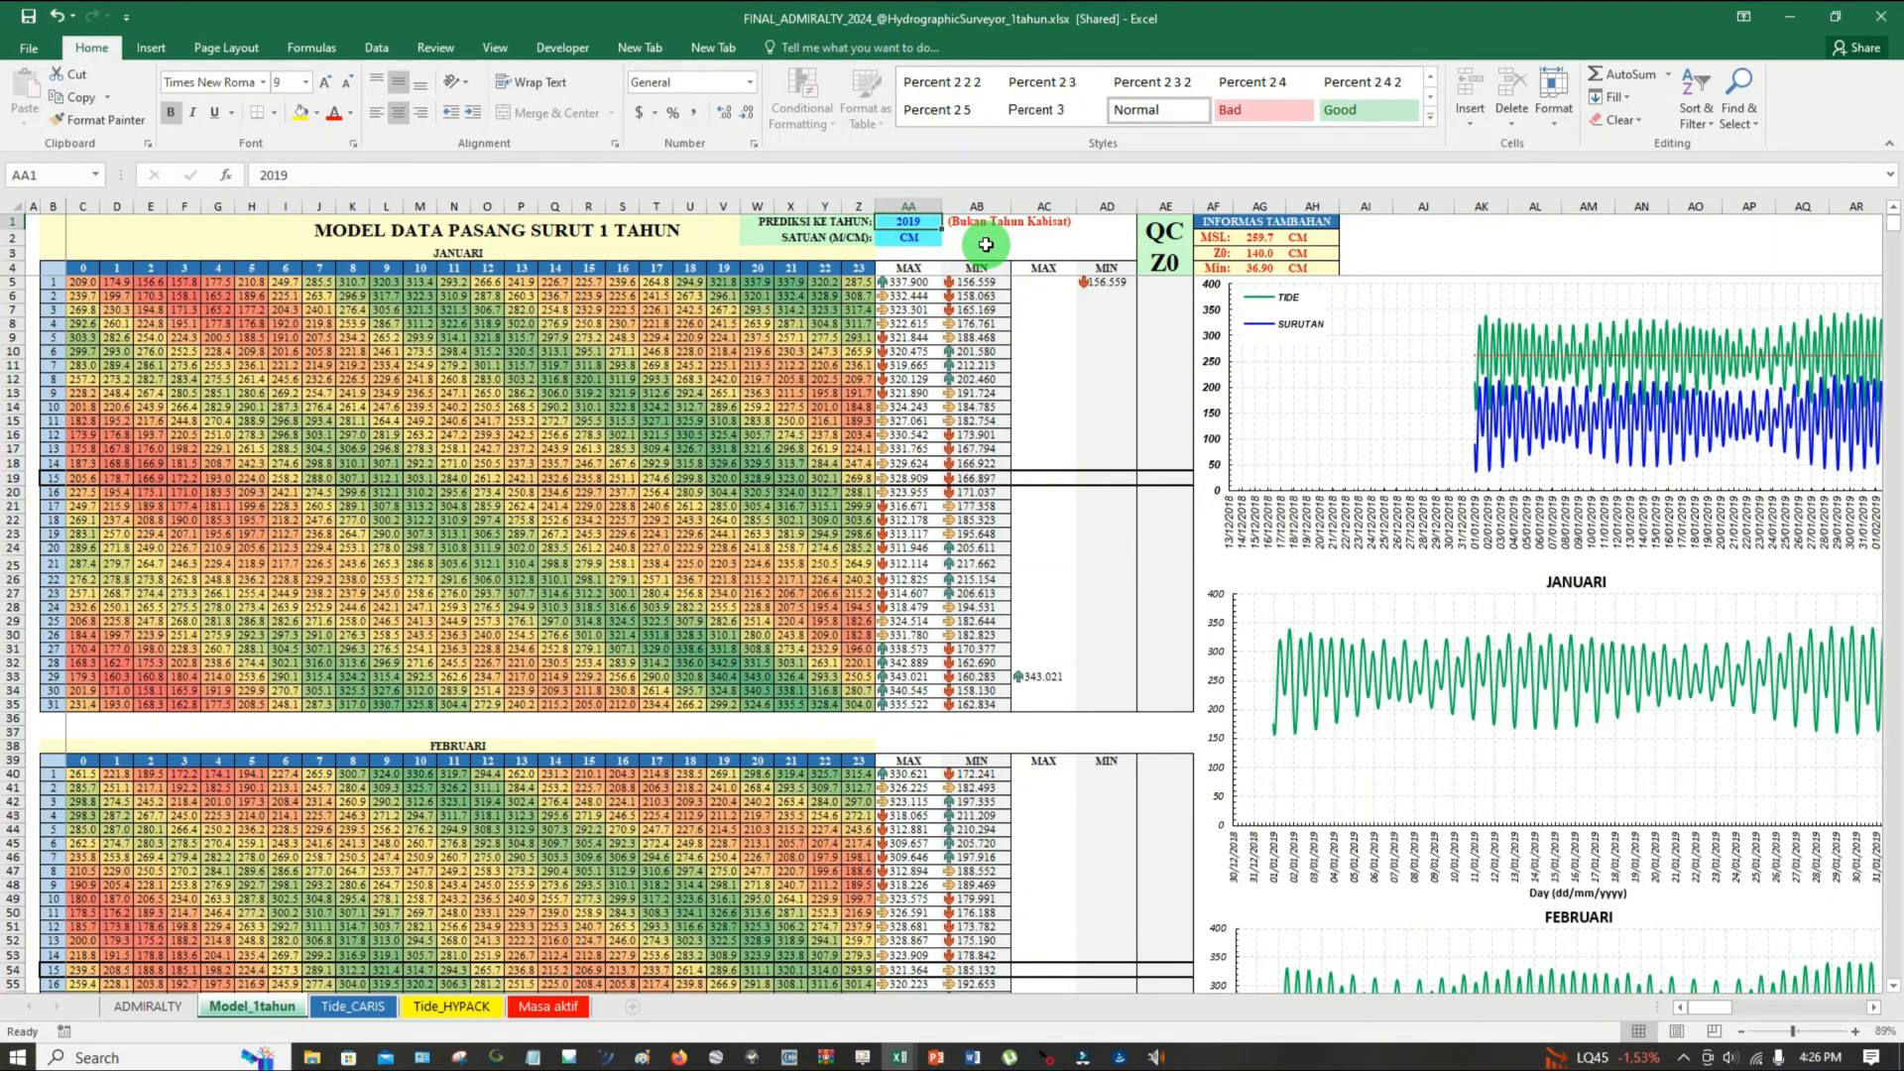
type("20")
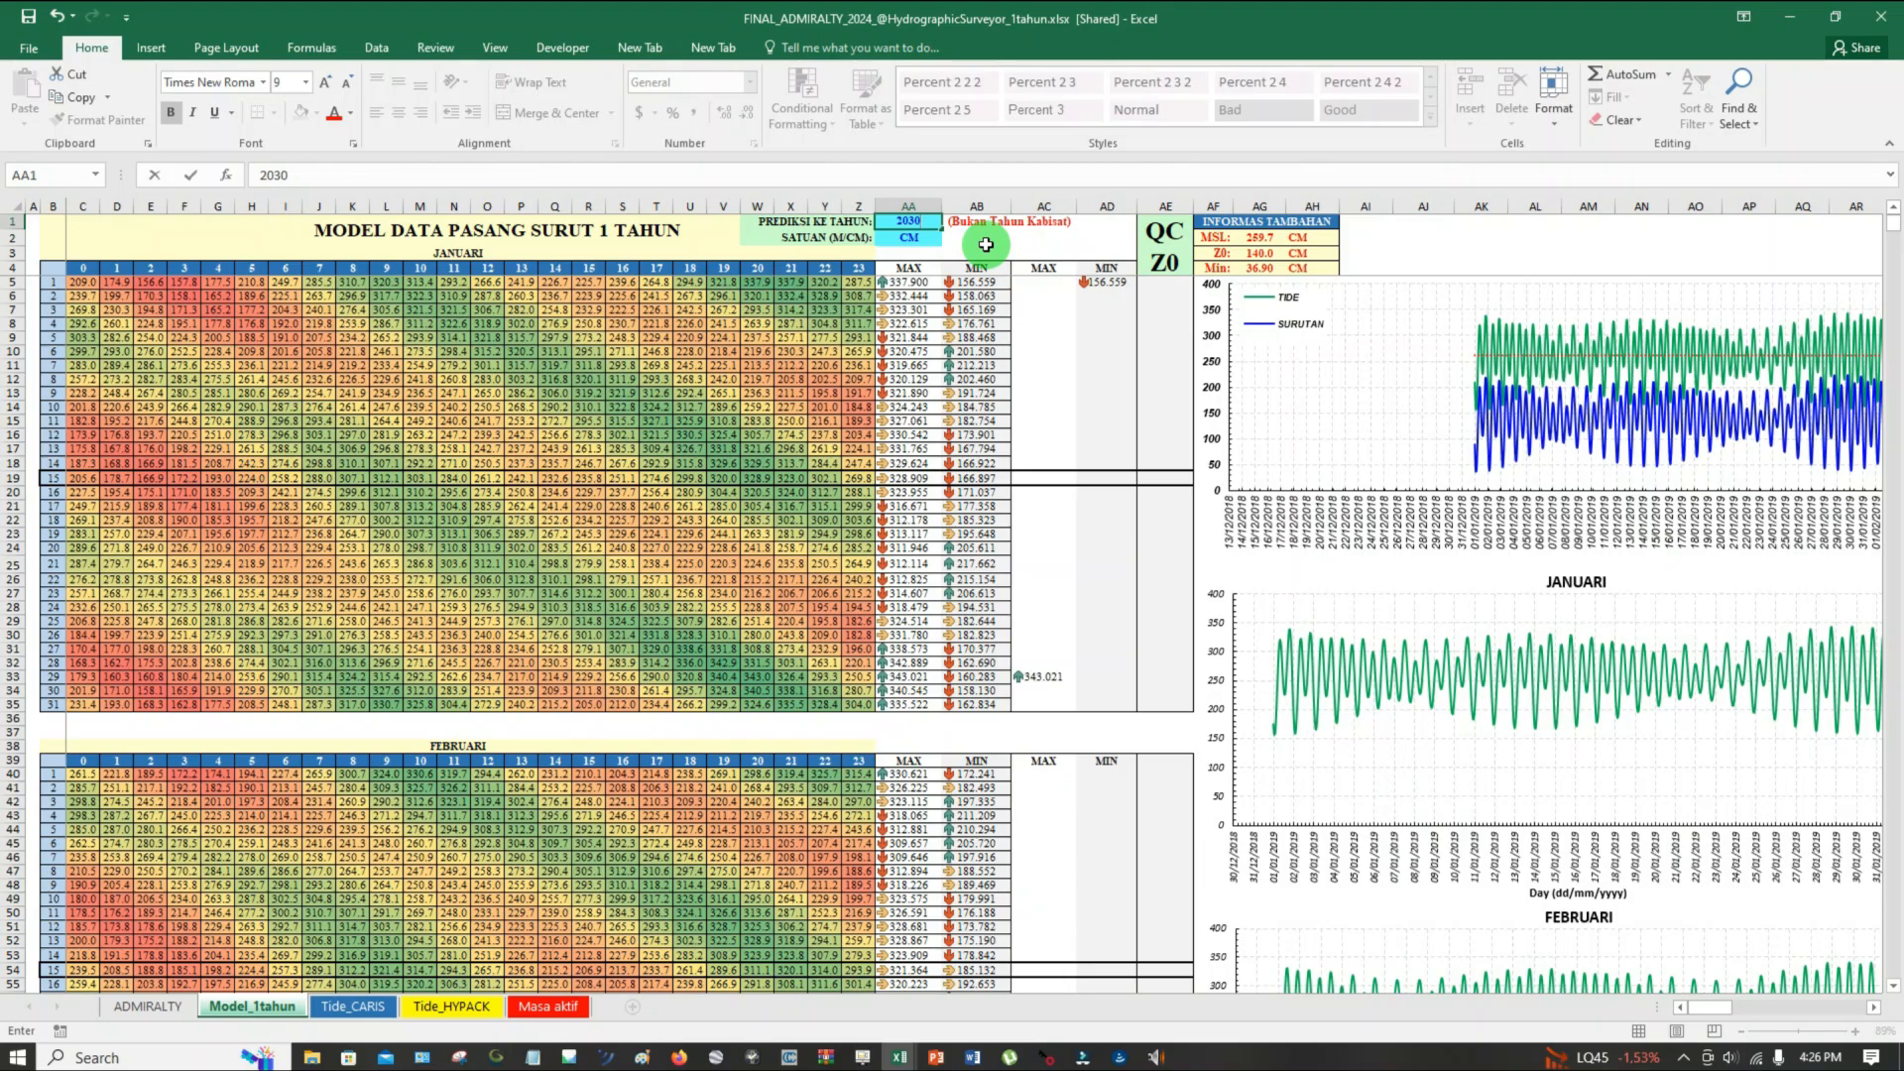
type("30")
key("Return")
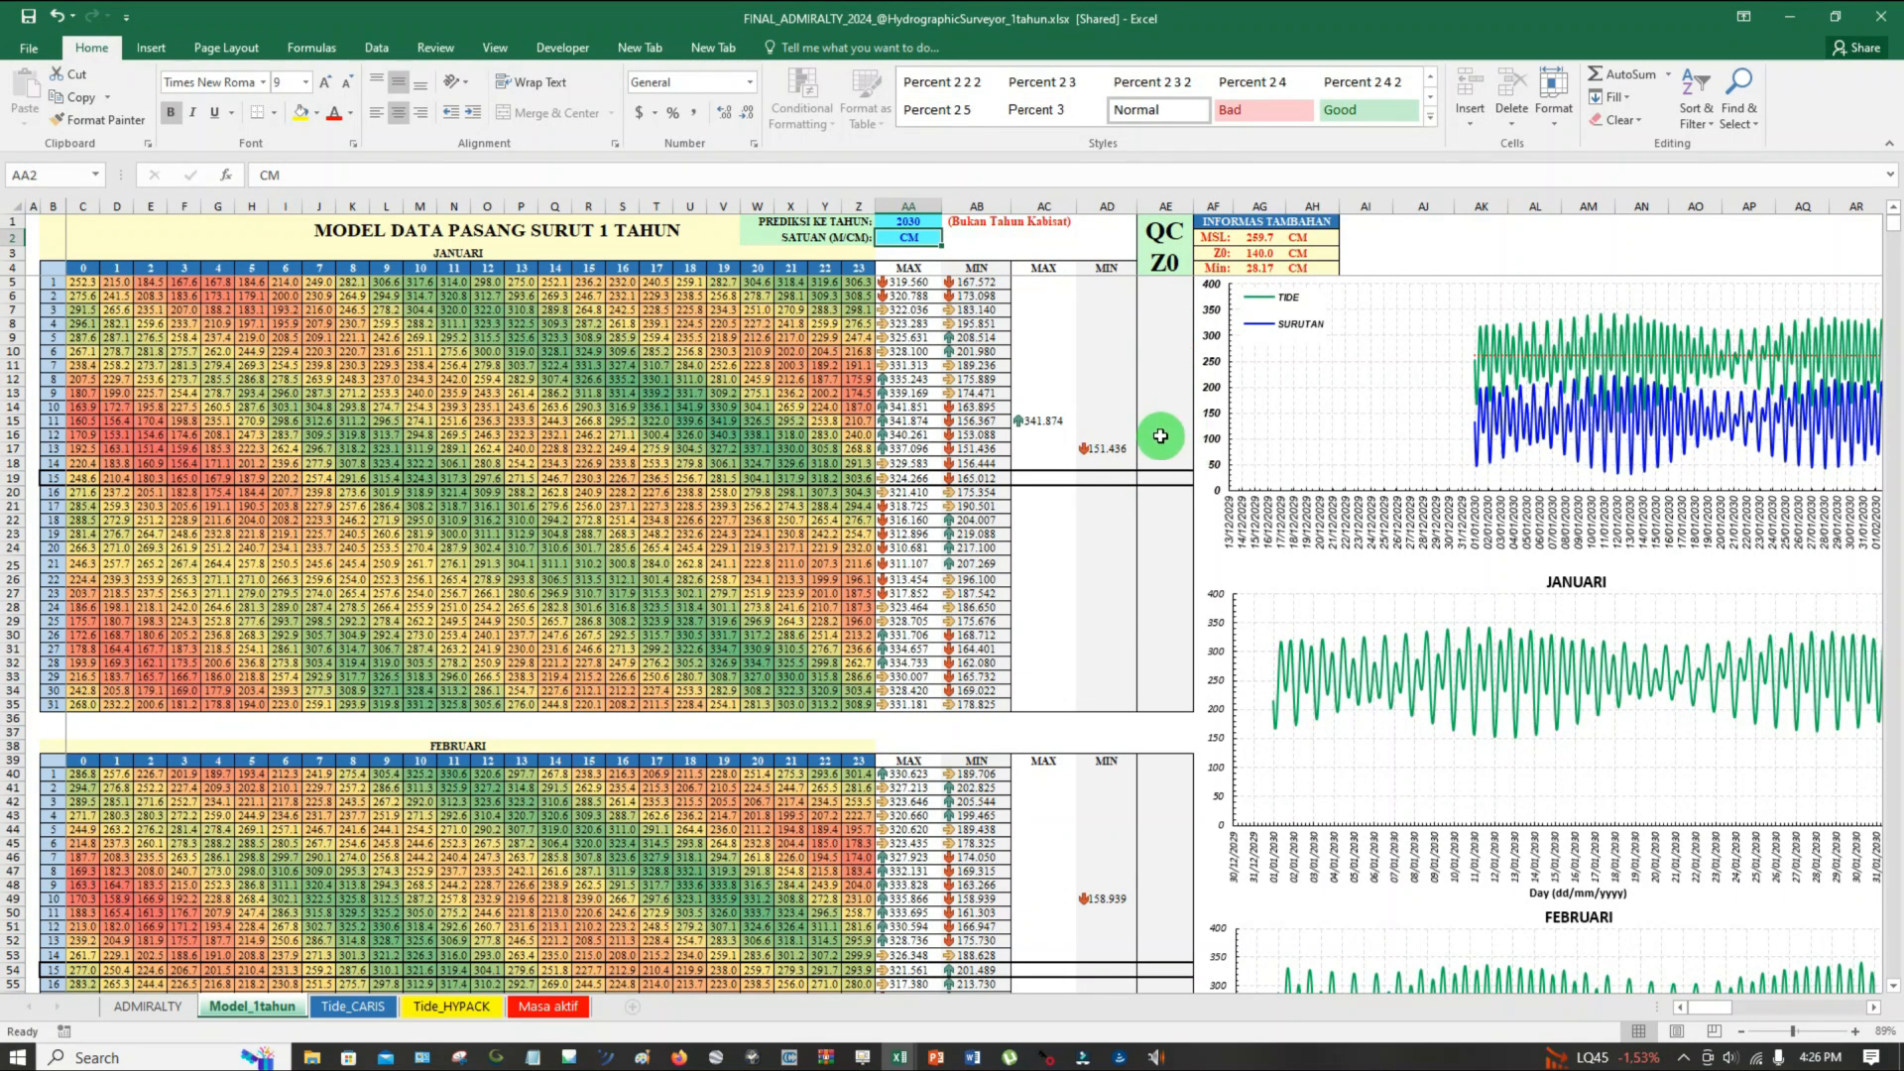
left_click(912, 223)
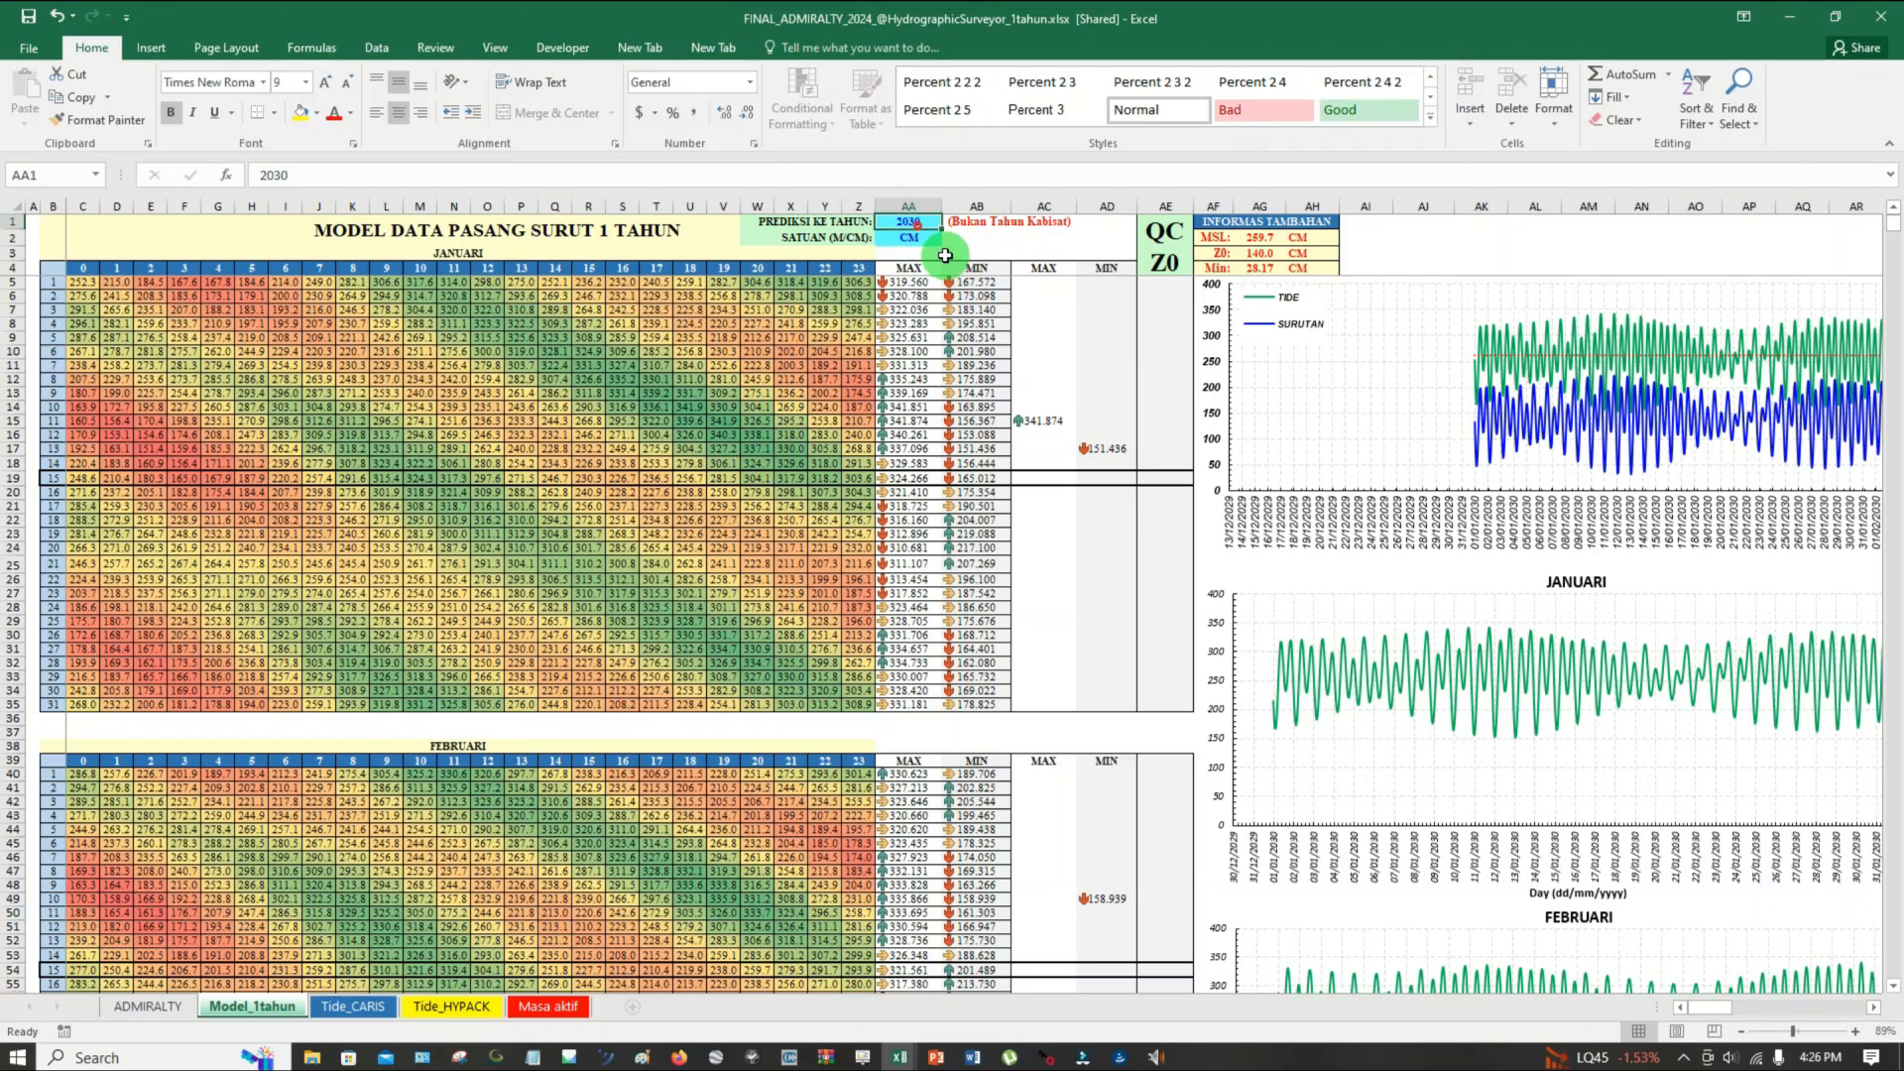
type("29")
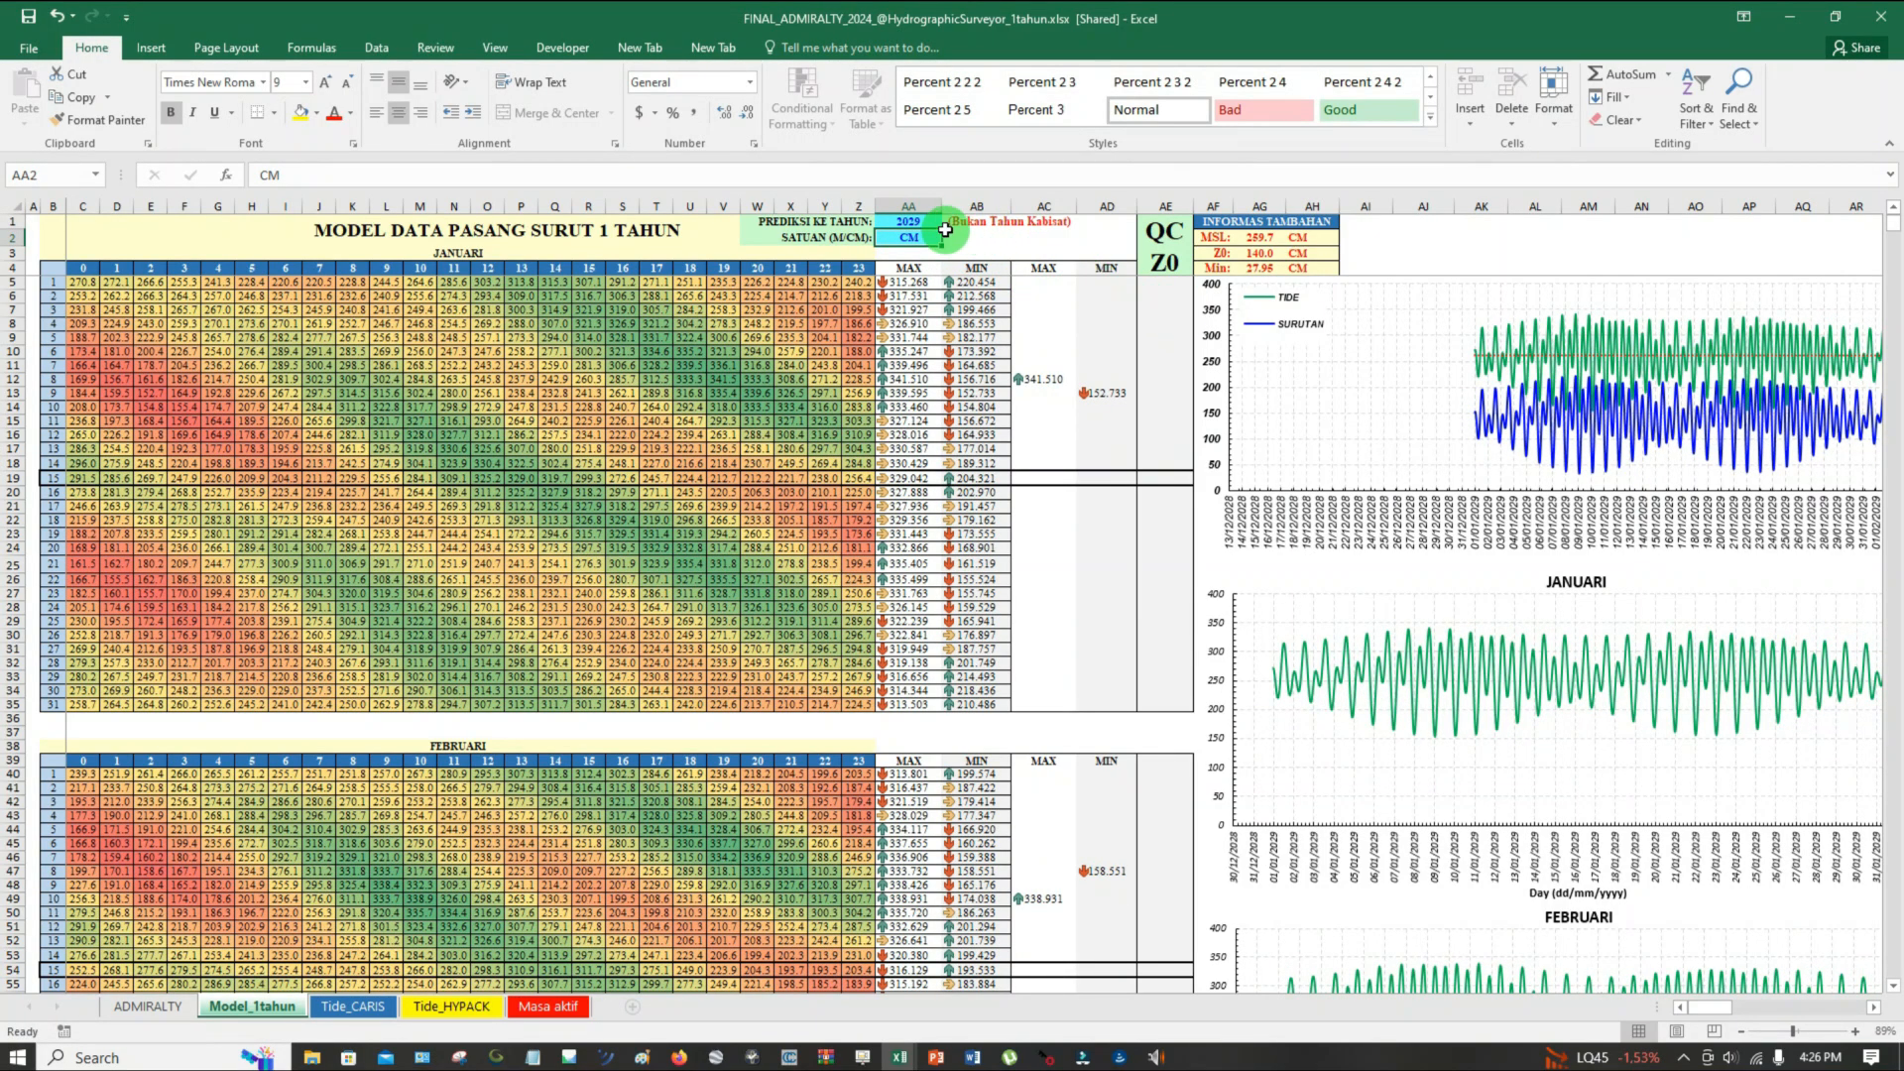
Set the prediction year to 2028 and inspect the Min value's formula in the INFORMAS TAMBAHAN table
left_click(932, 222)
type("2")
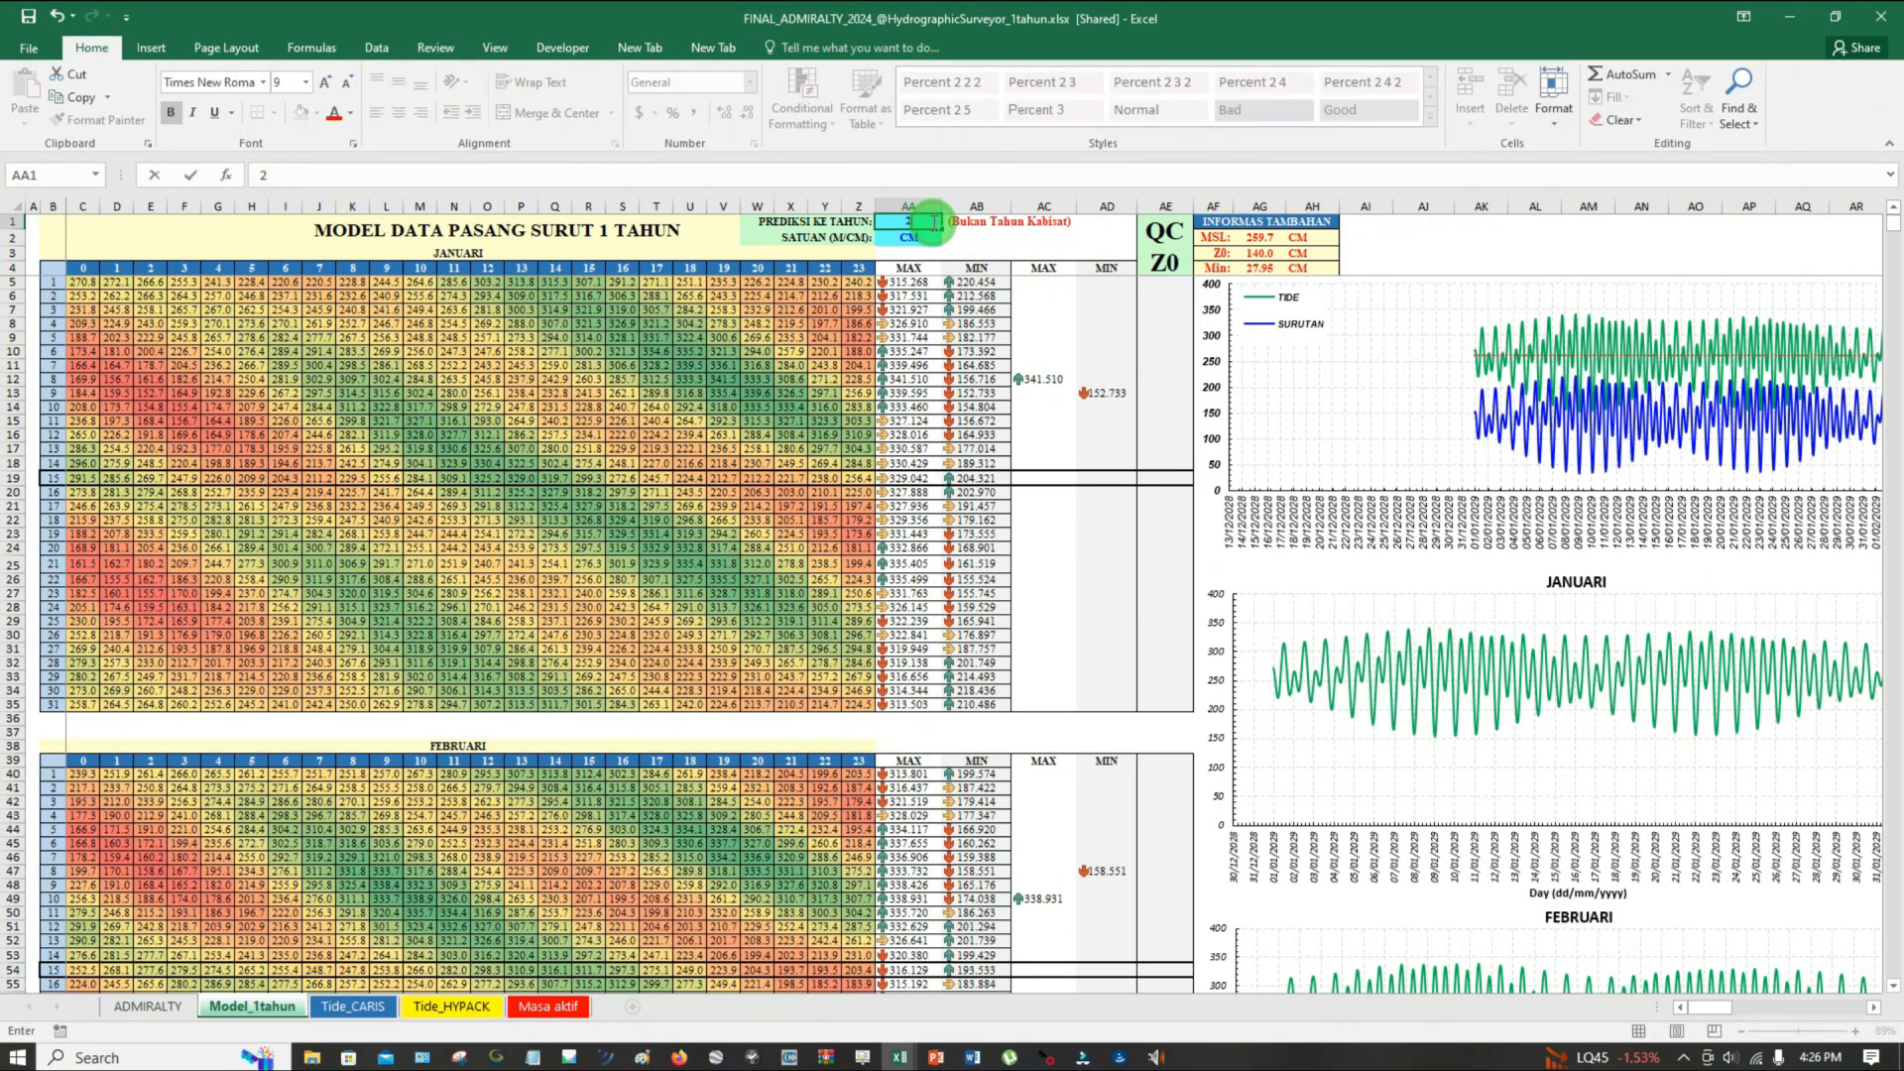
type("028")
key("Return")
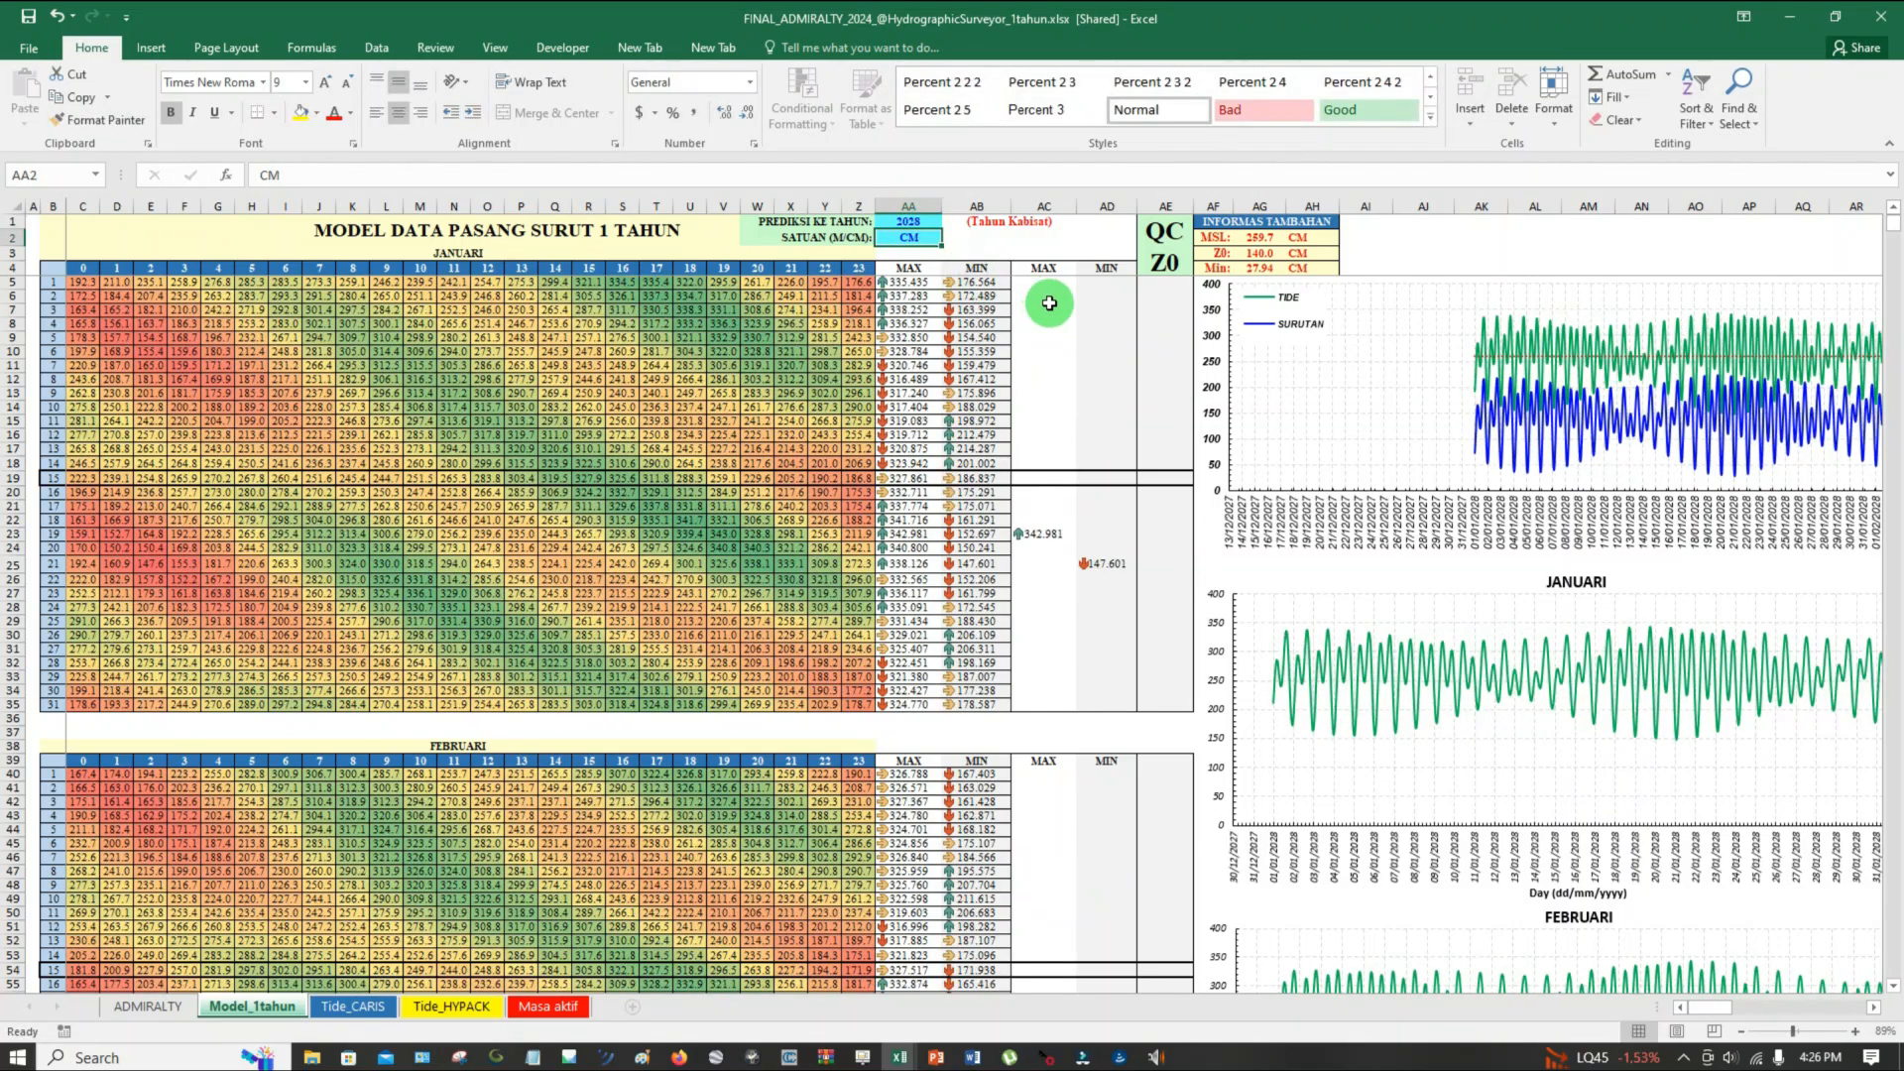
left_click(1266, 268)
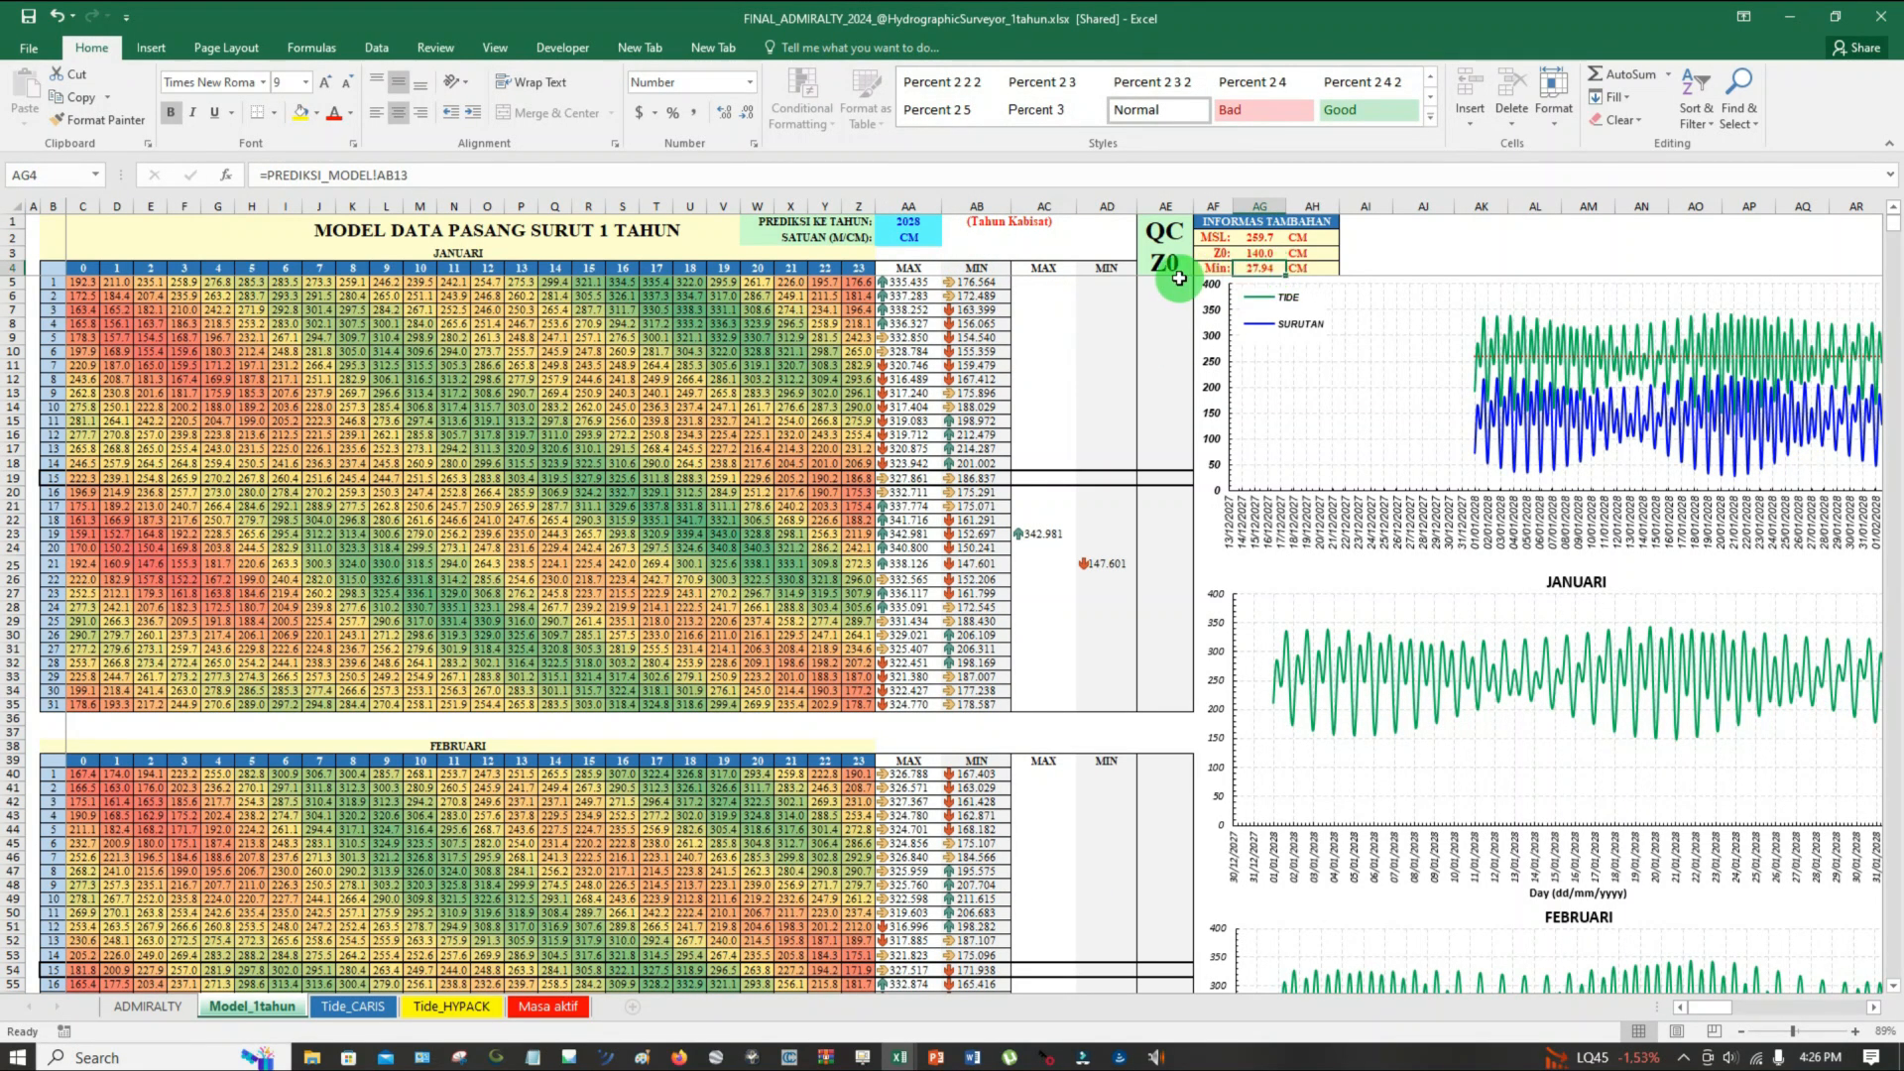
Compare the Z0 and Min entries and their source formulas in the INFORMAS TAMBAHAN table
left_click(1258, 253)
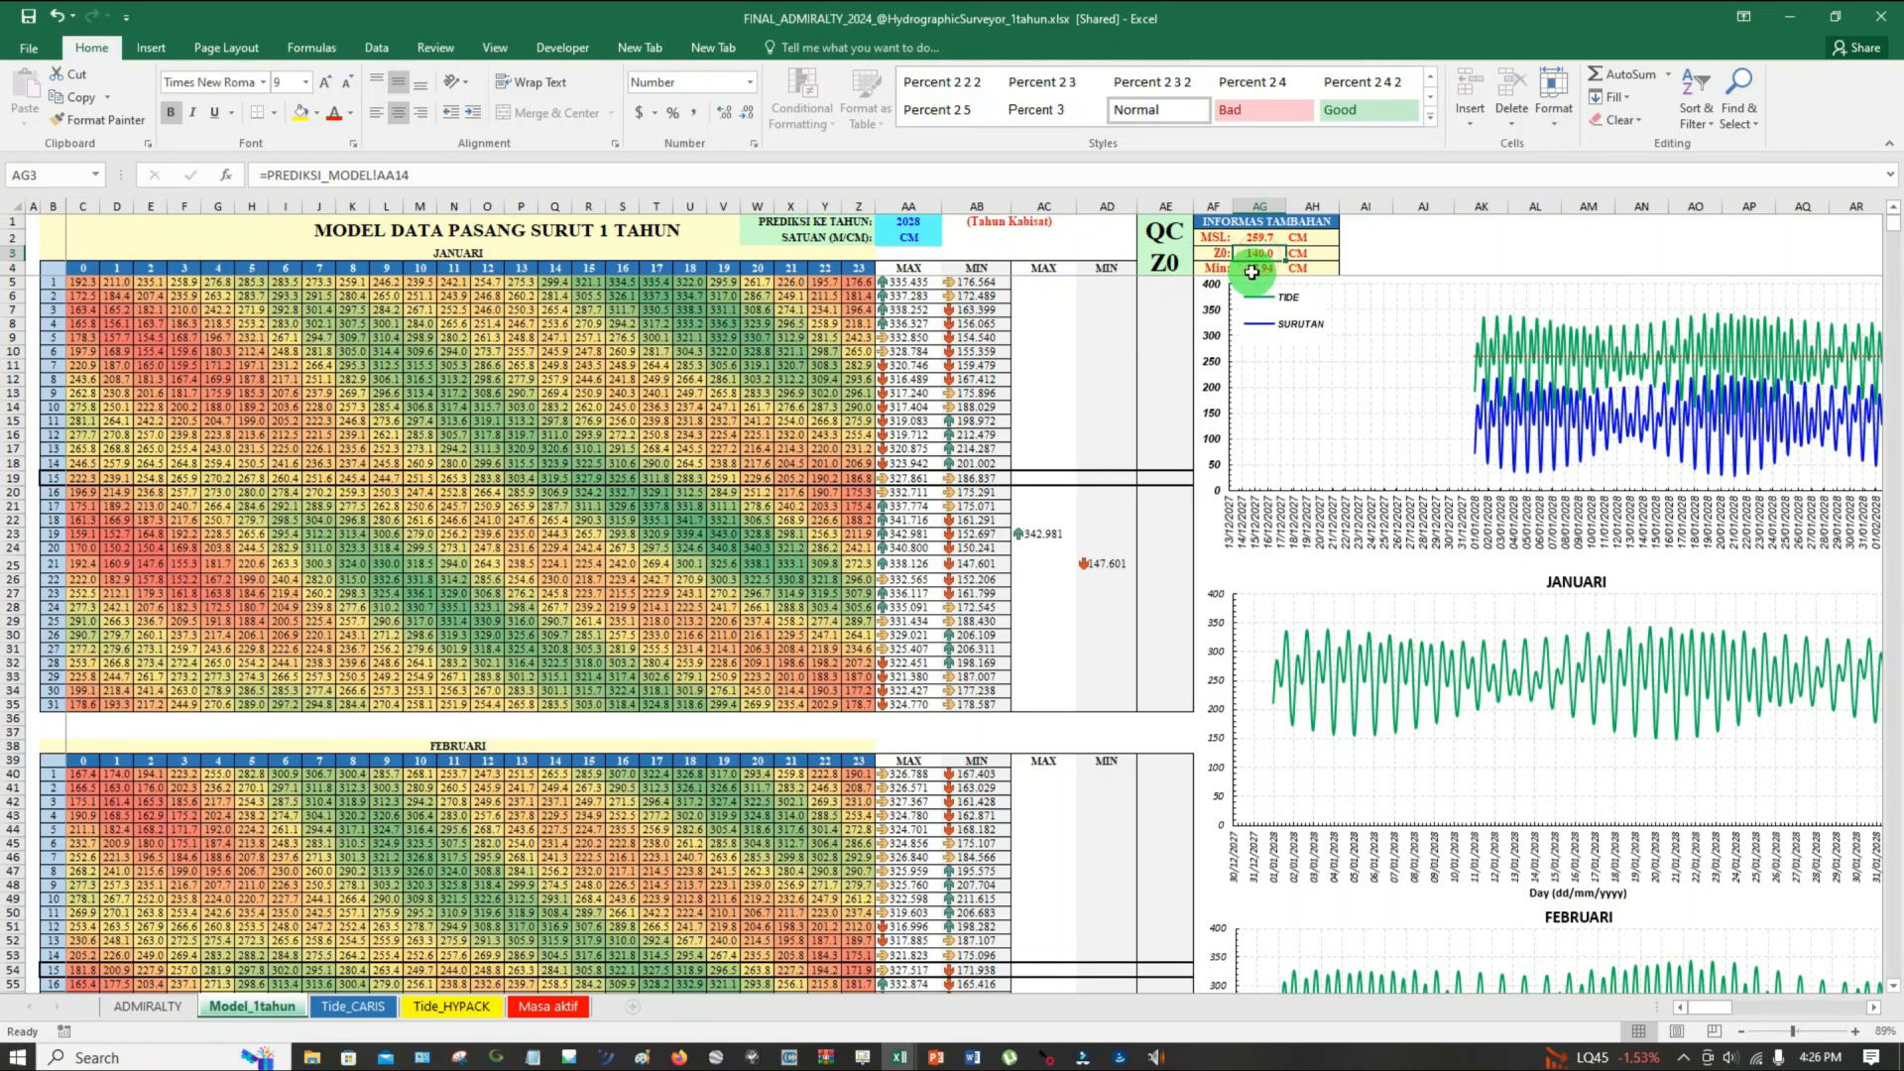
left_click(1250, 270)
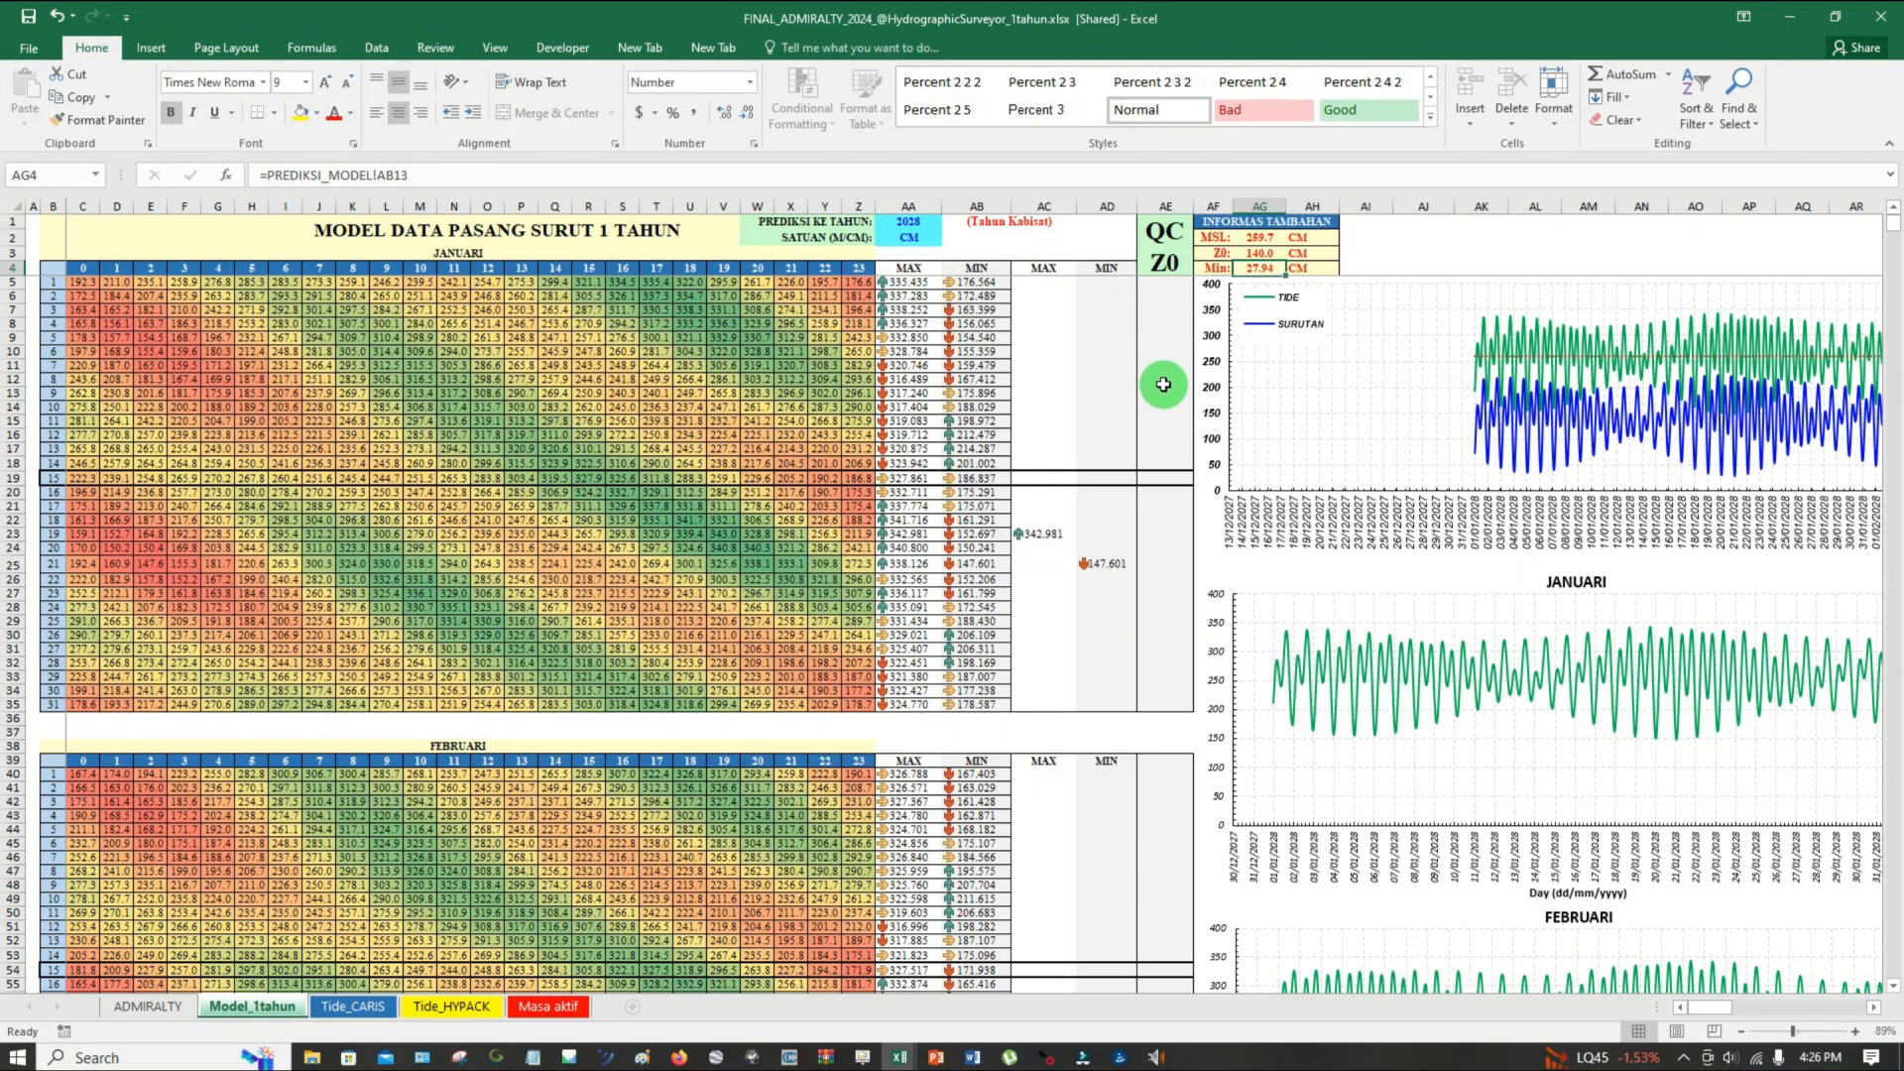
left_click(1259, 254)
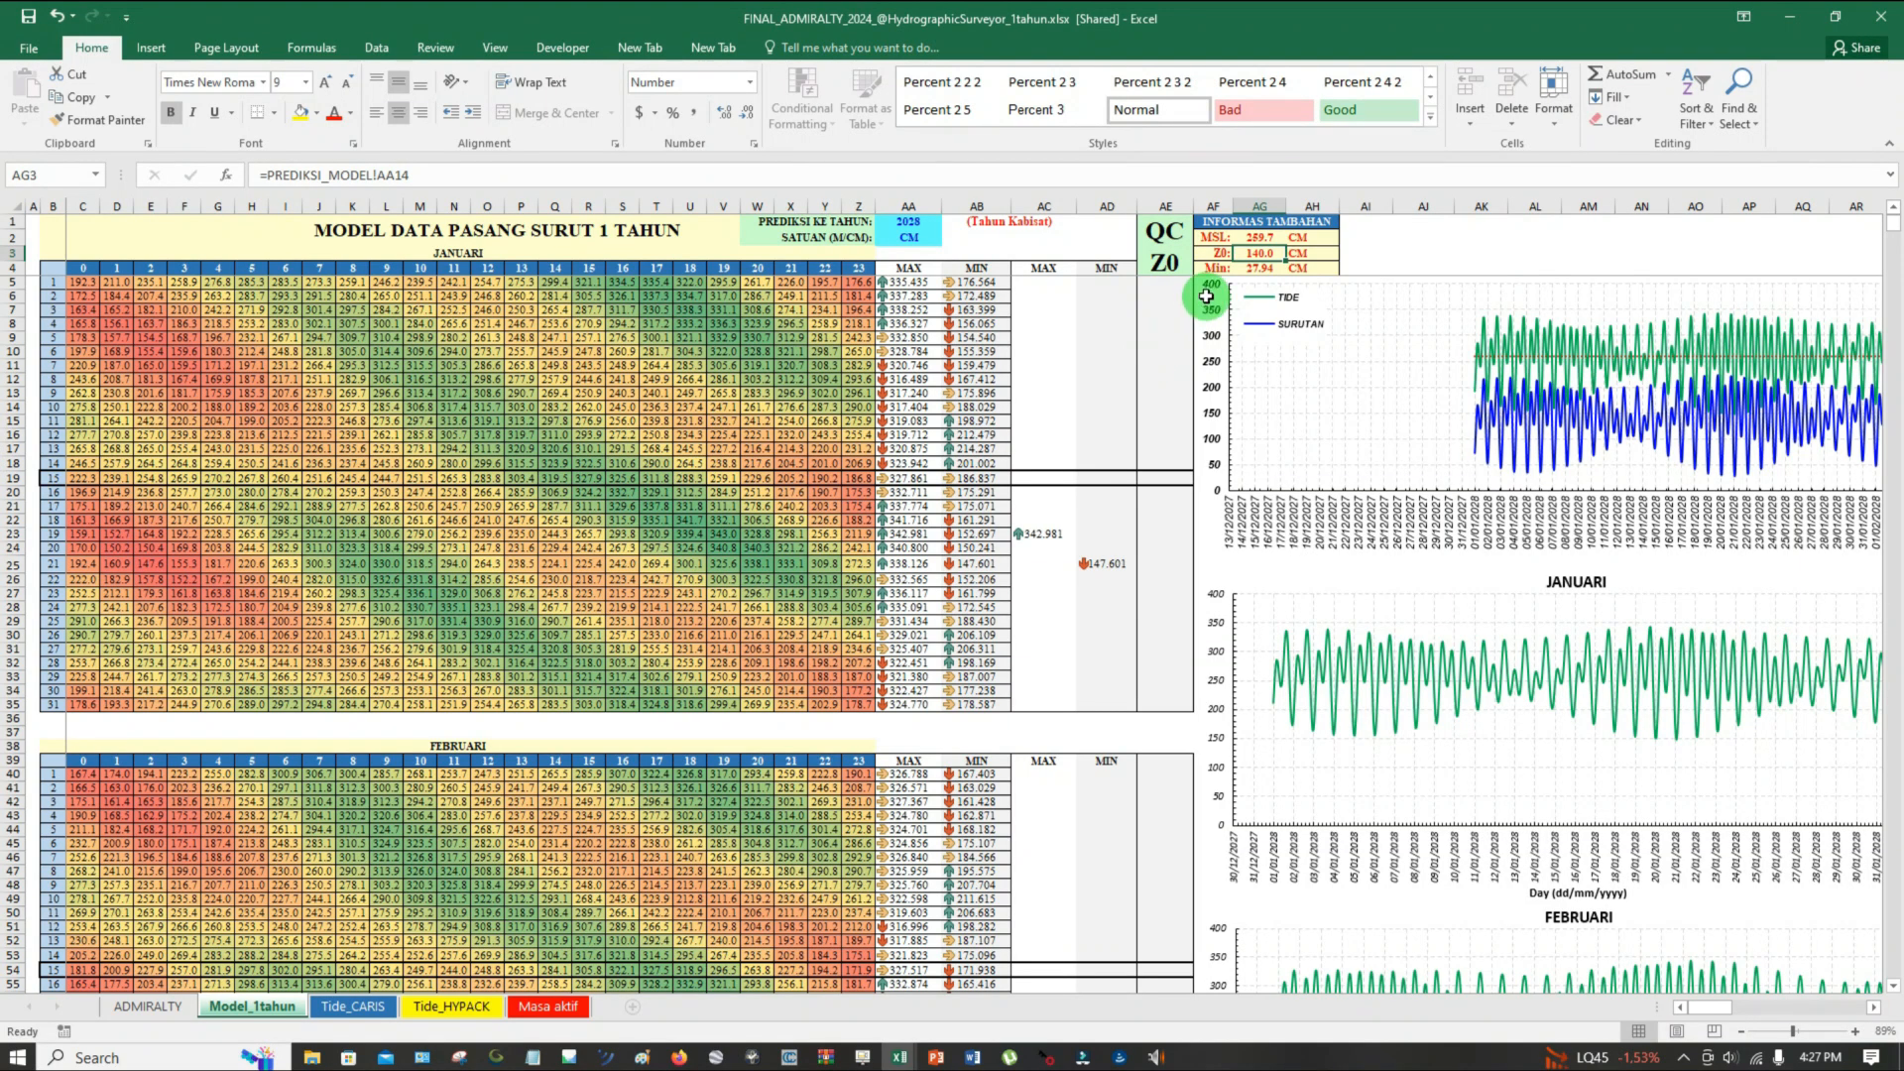
left_click(1264, 269)
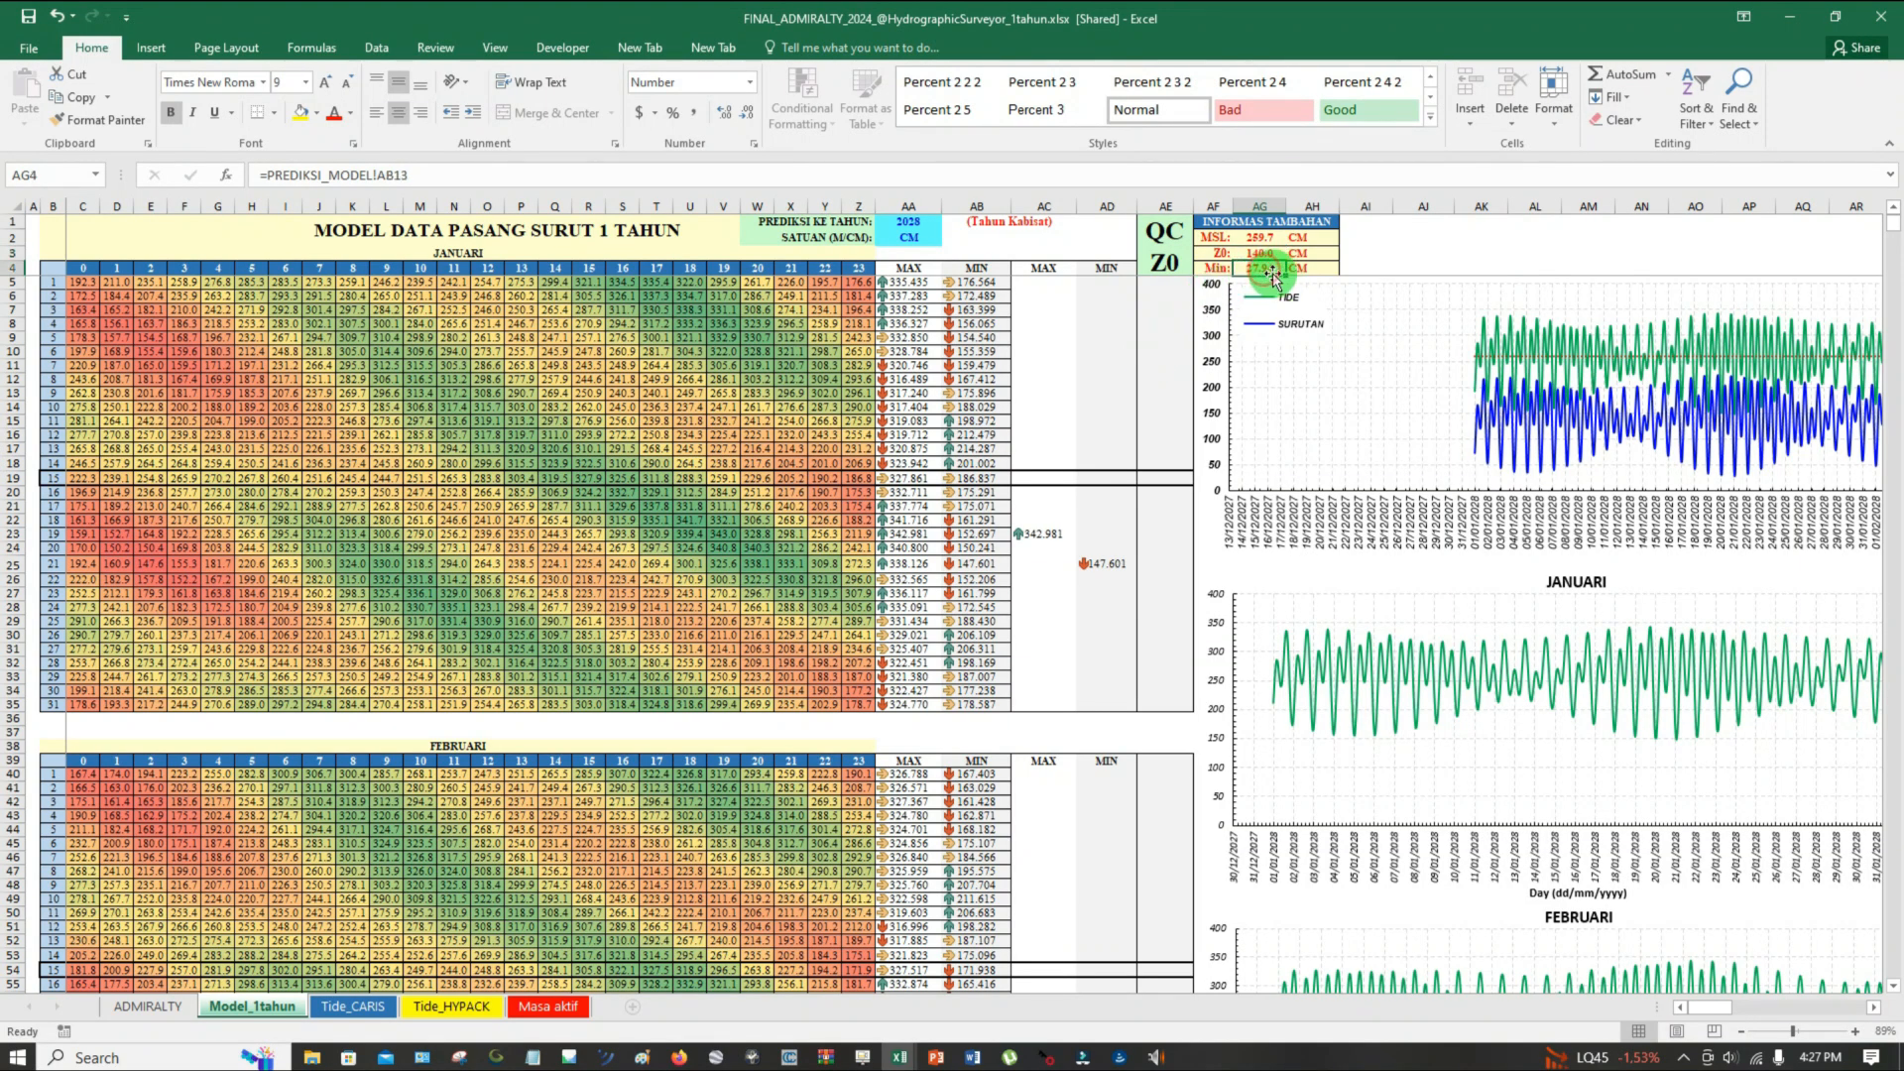
left_click(1260, 251)
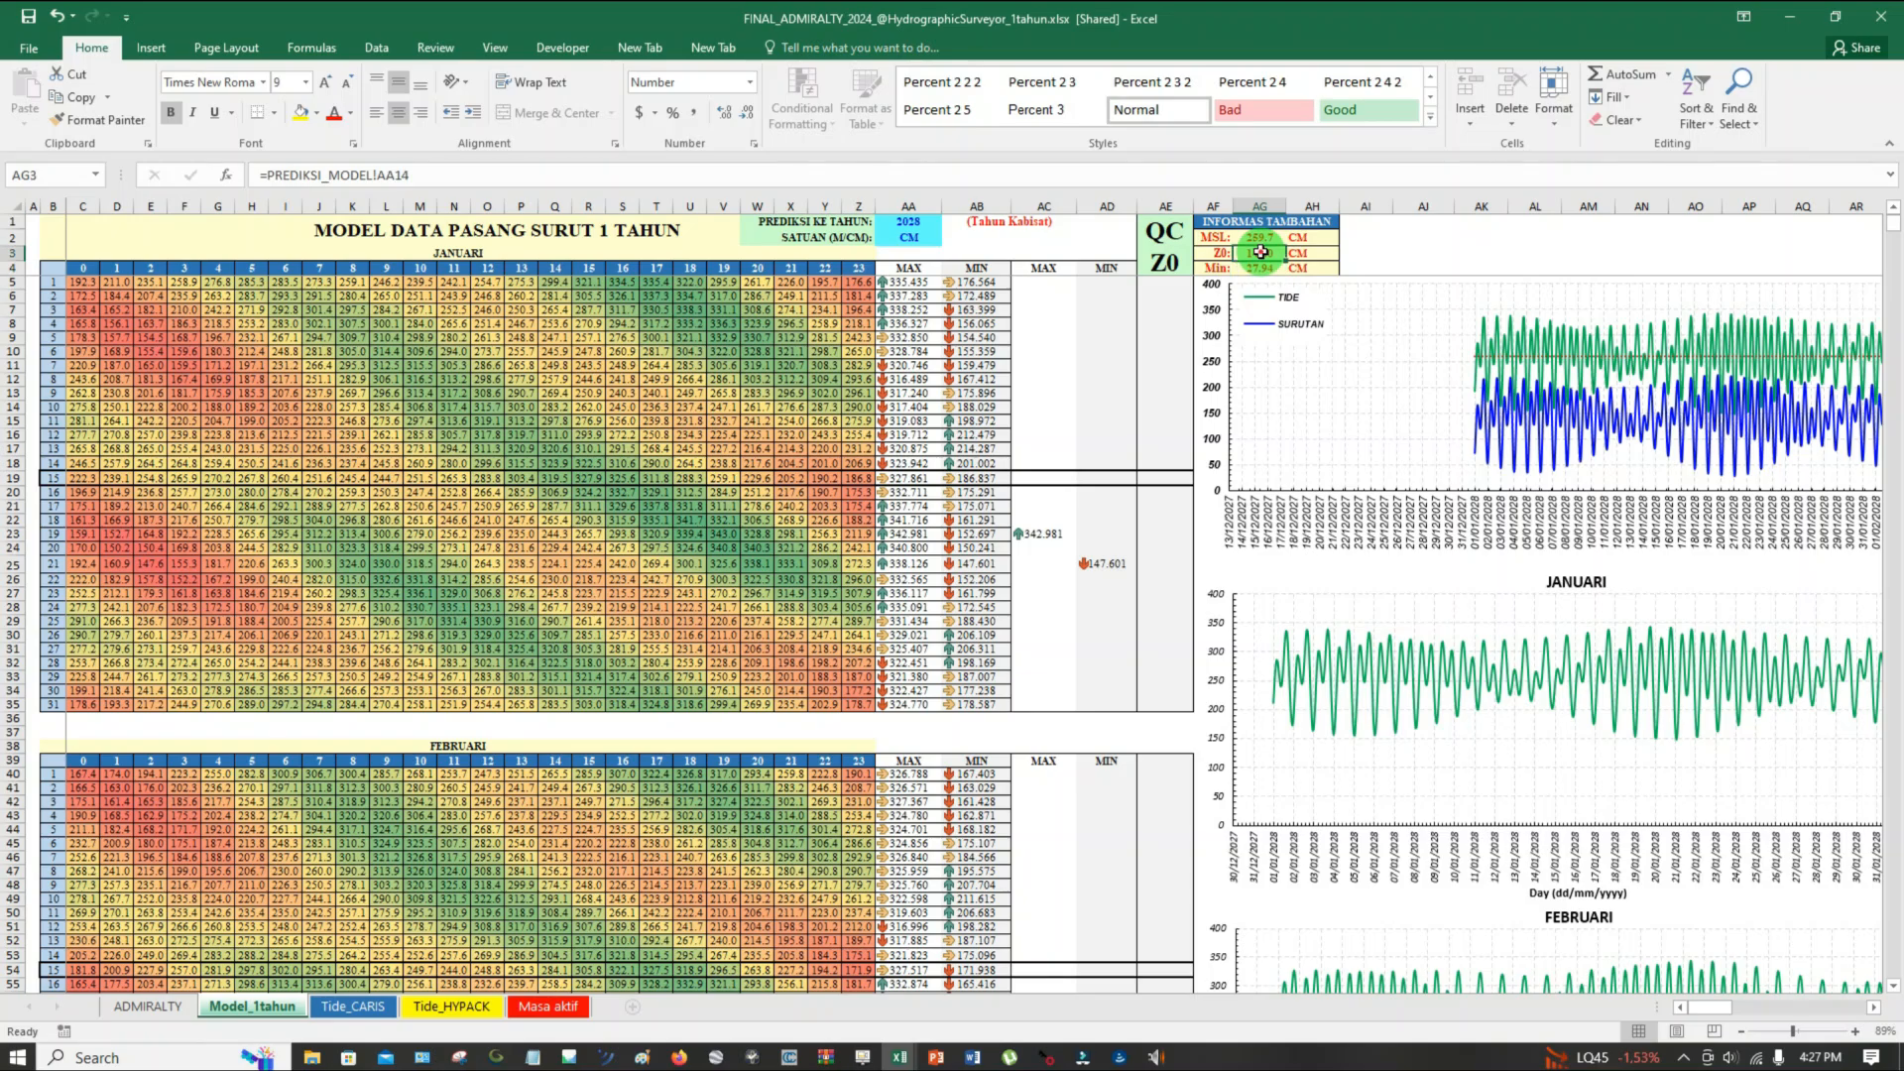
left_click(1270, 270)
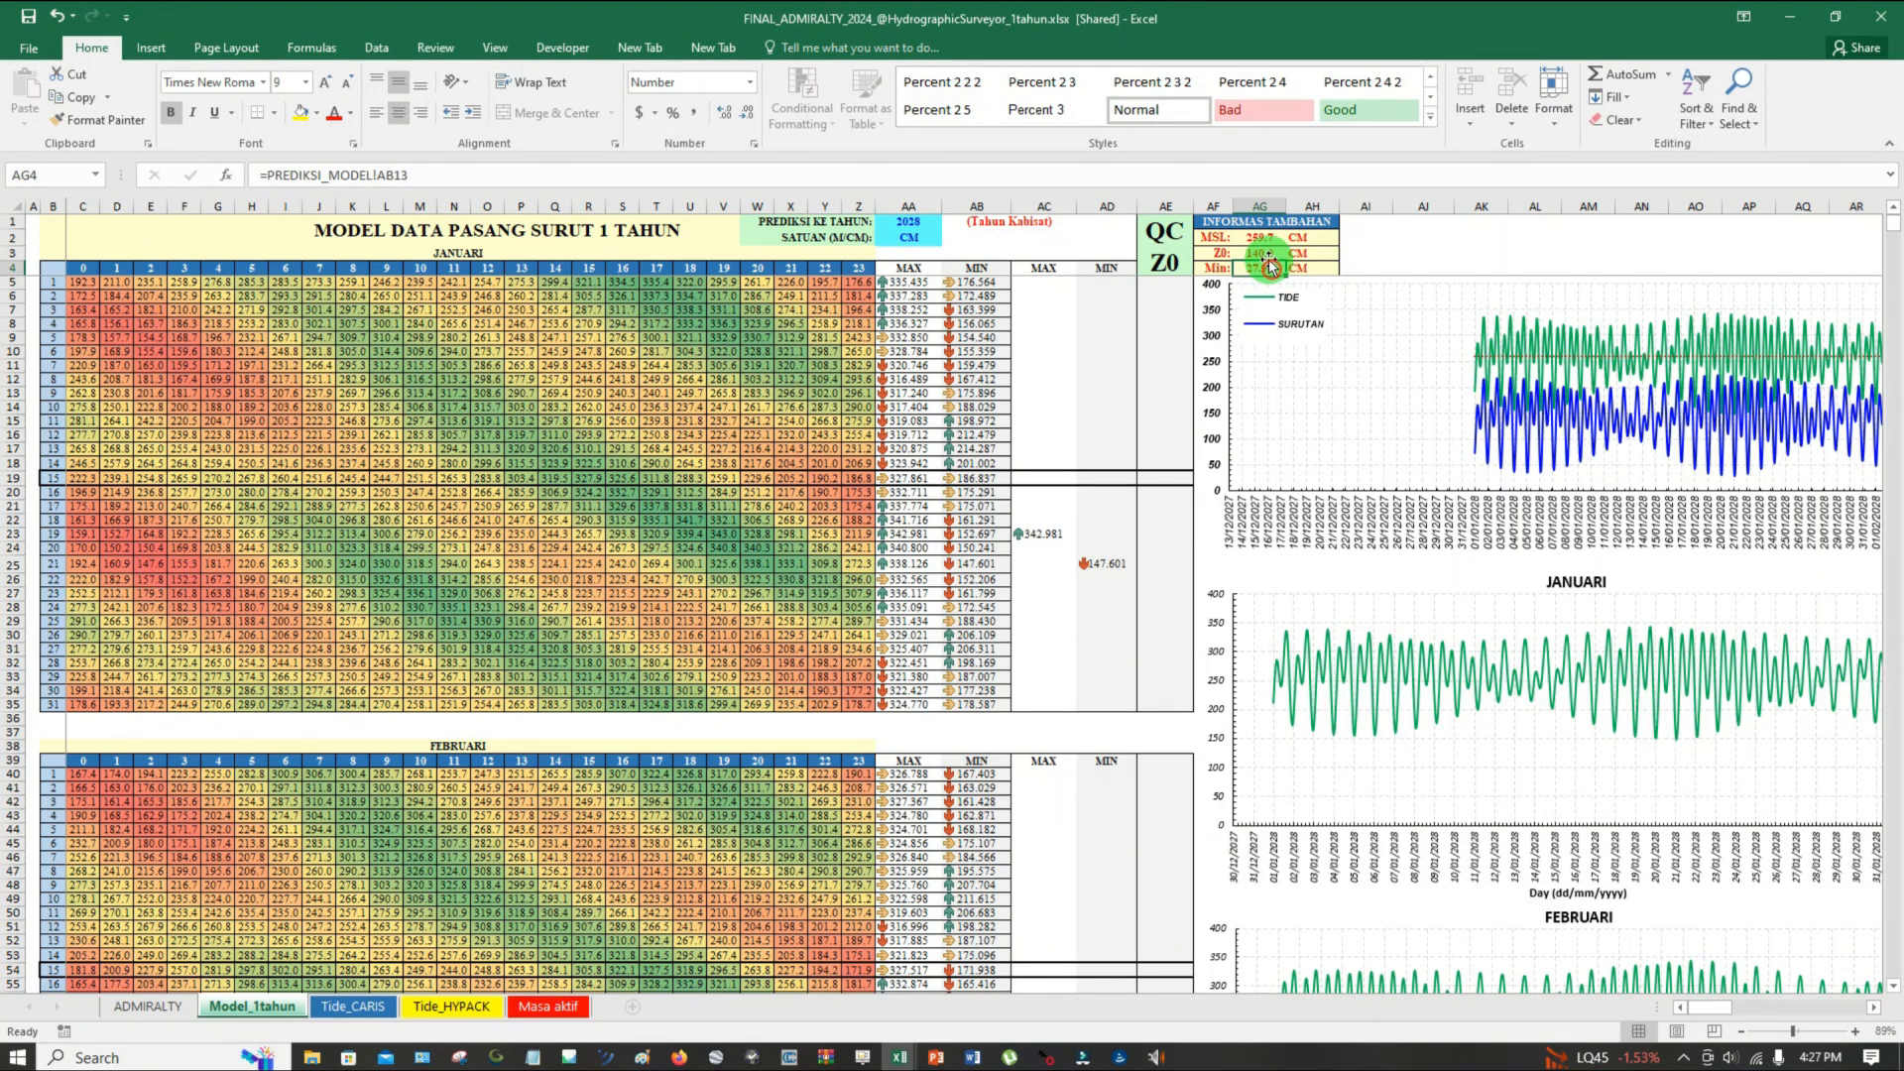
left_click(1268, 254)
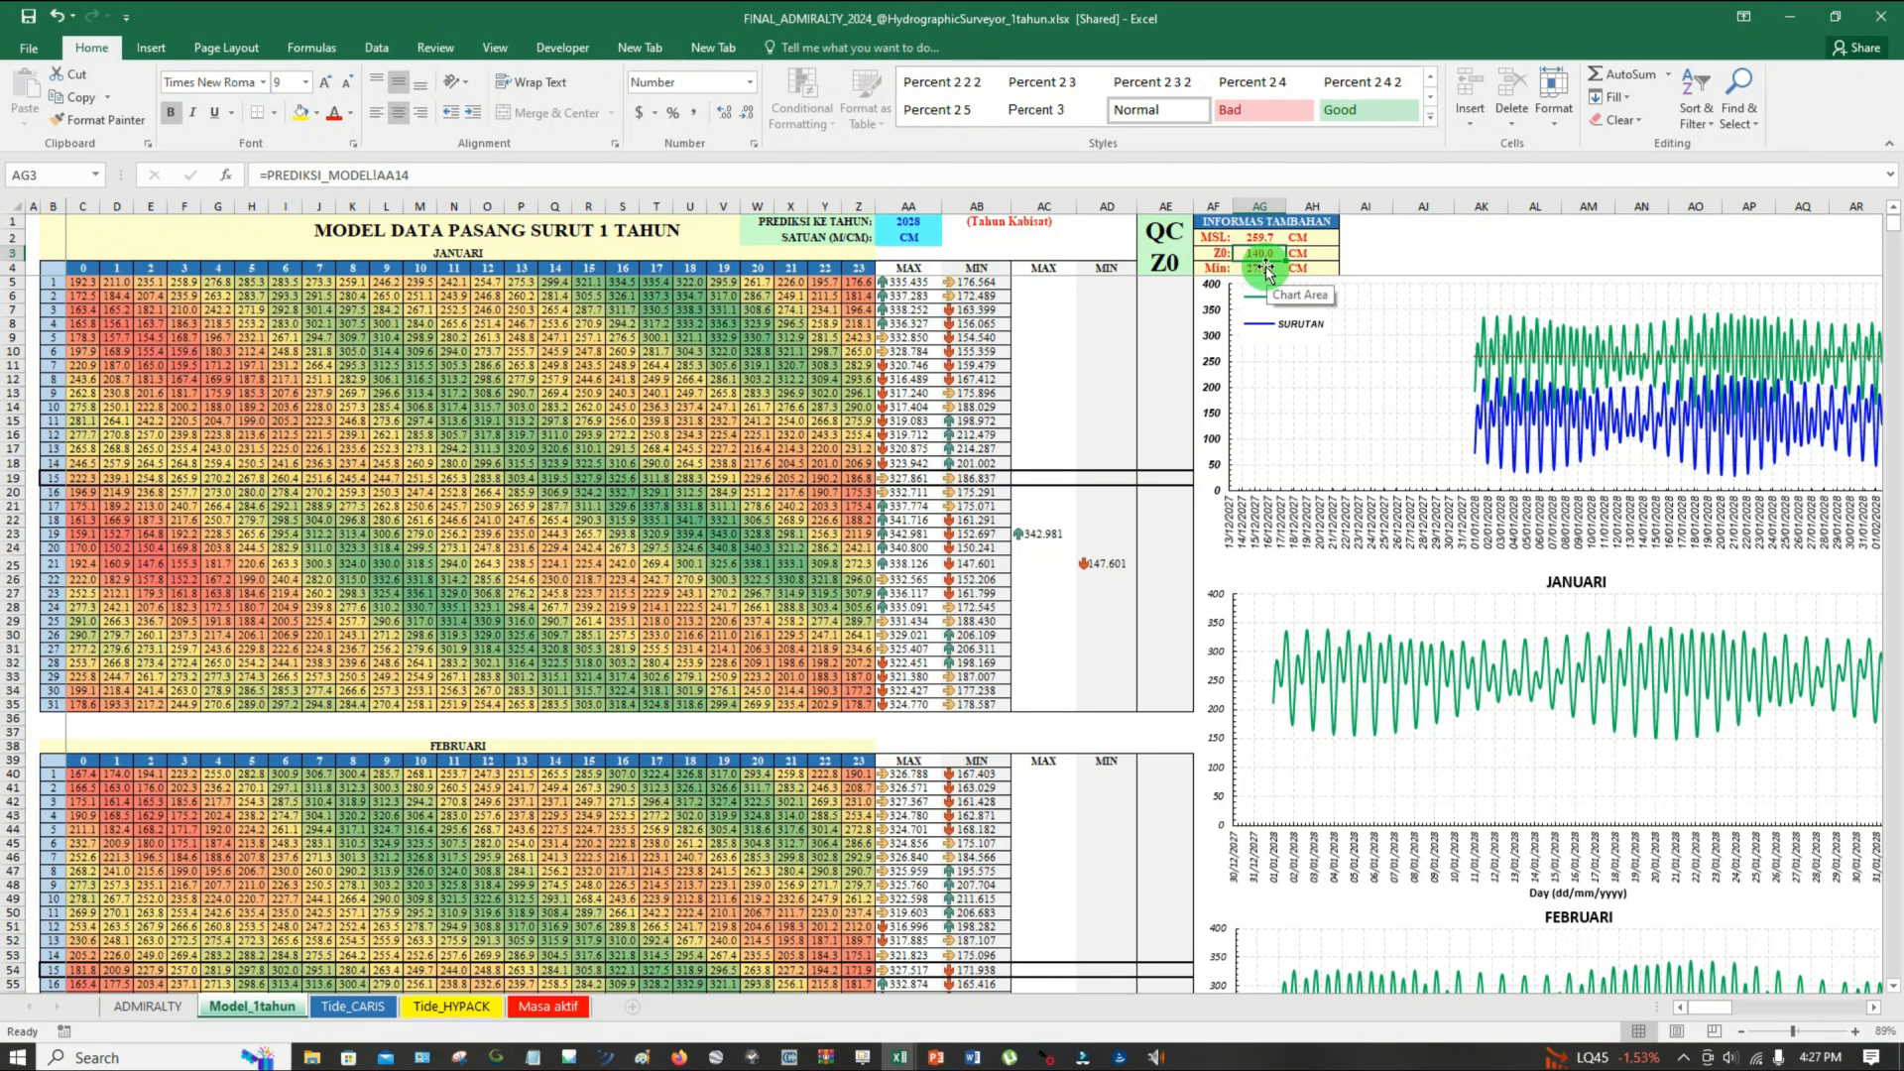
left_click(1222, 253)
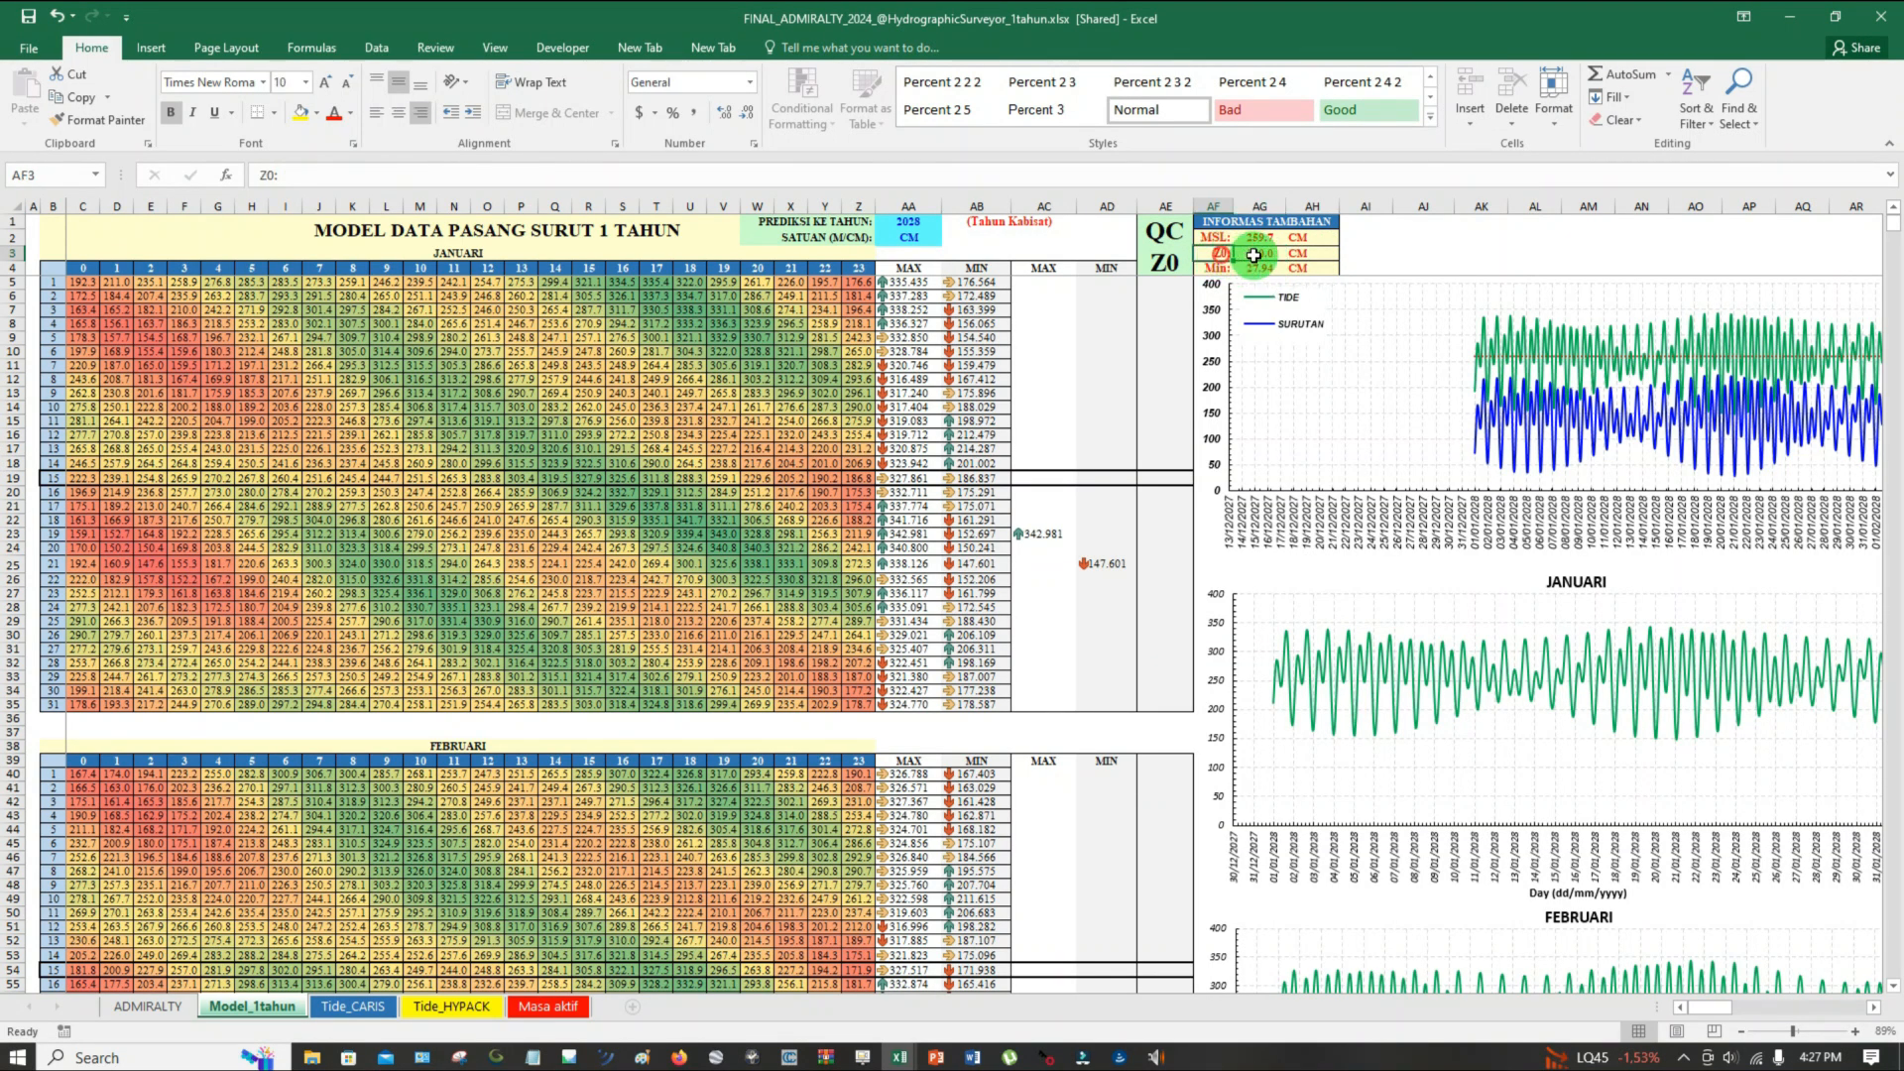
left_click(1254, 256)
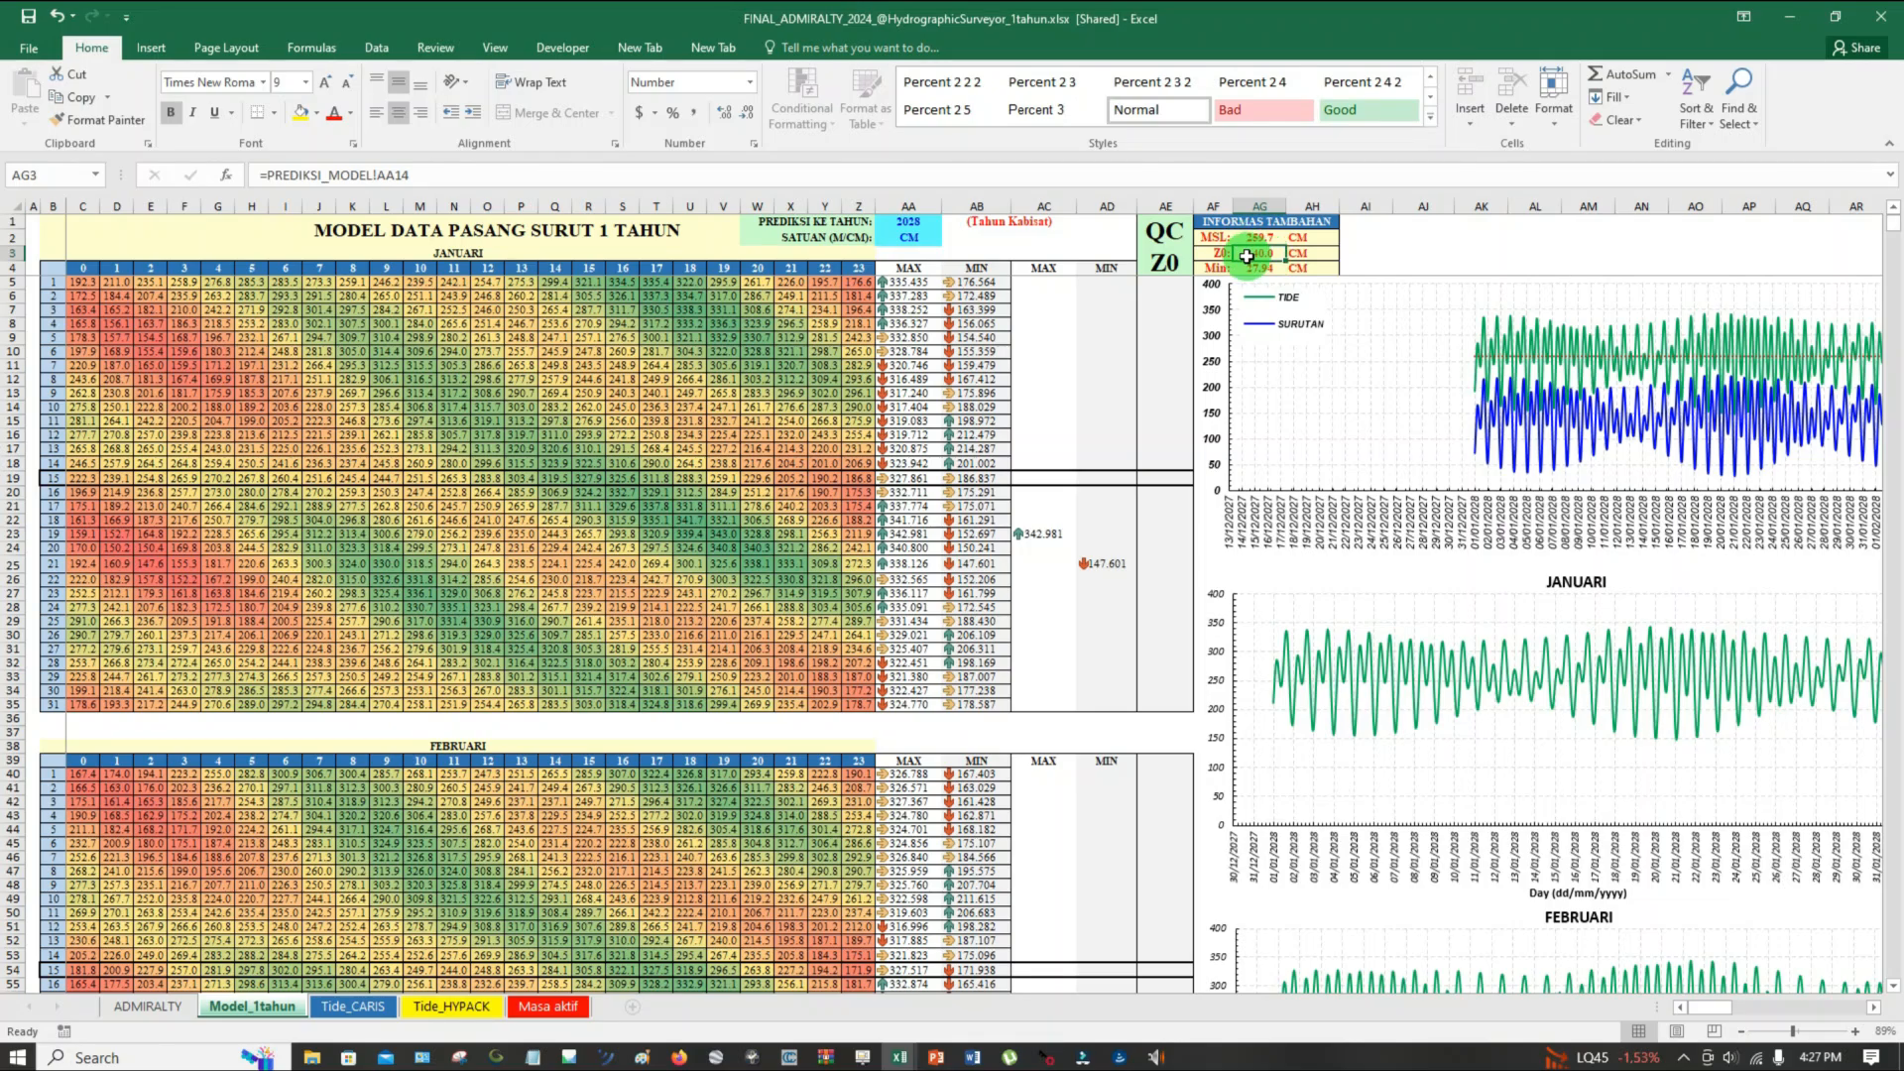
Check the whole QC Z0 column for the 2028 prediction and inspect its formulas for 4 and 5 January
left_click(1165, 206)
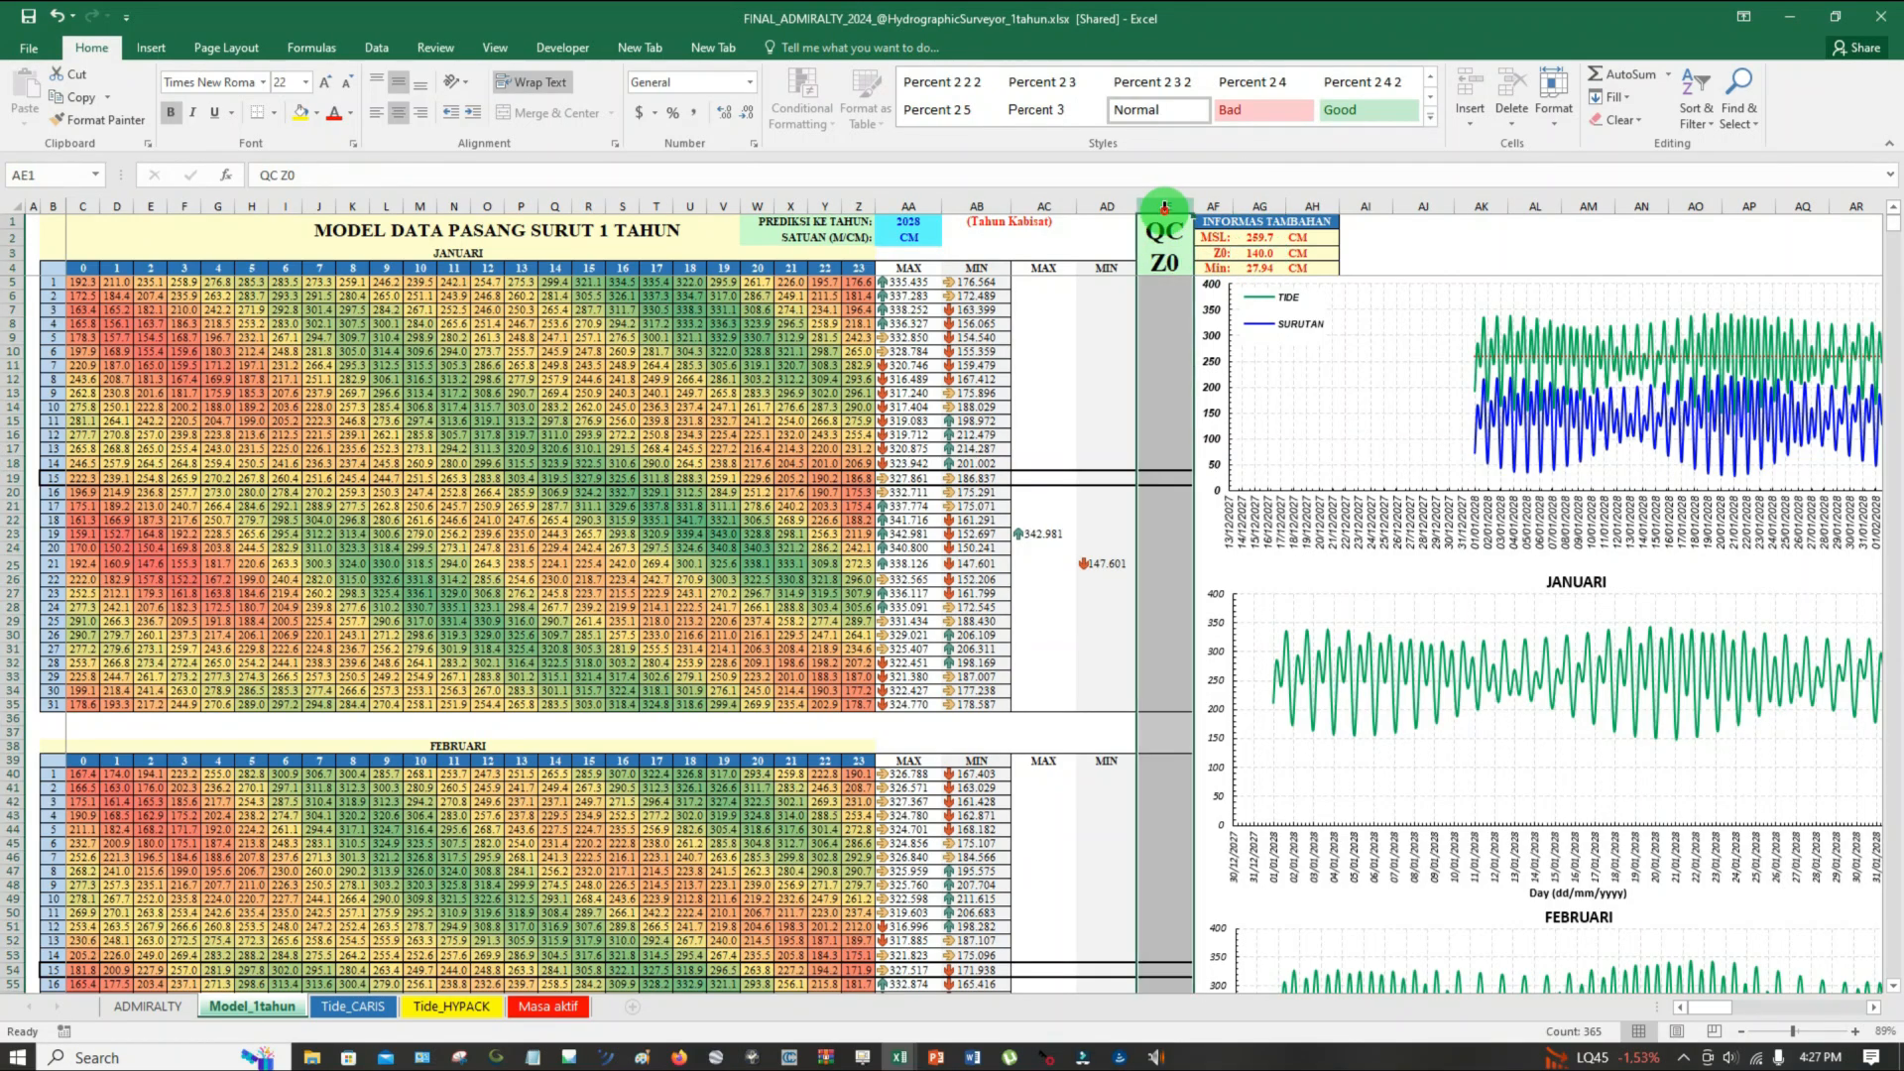
left_click(1177, 325)
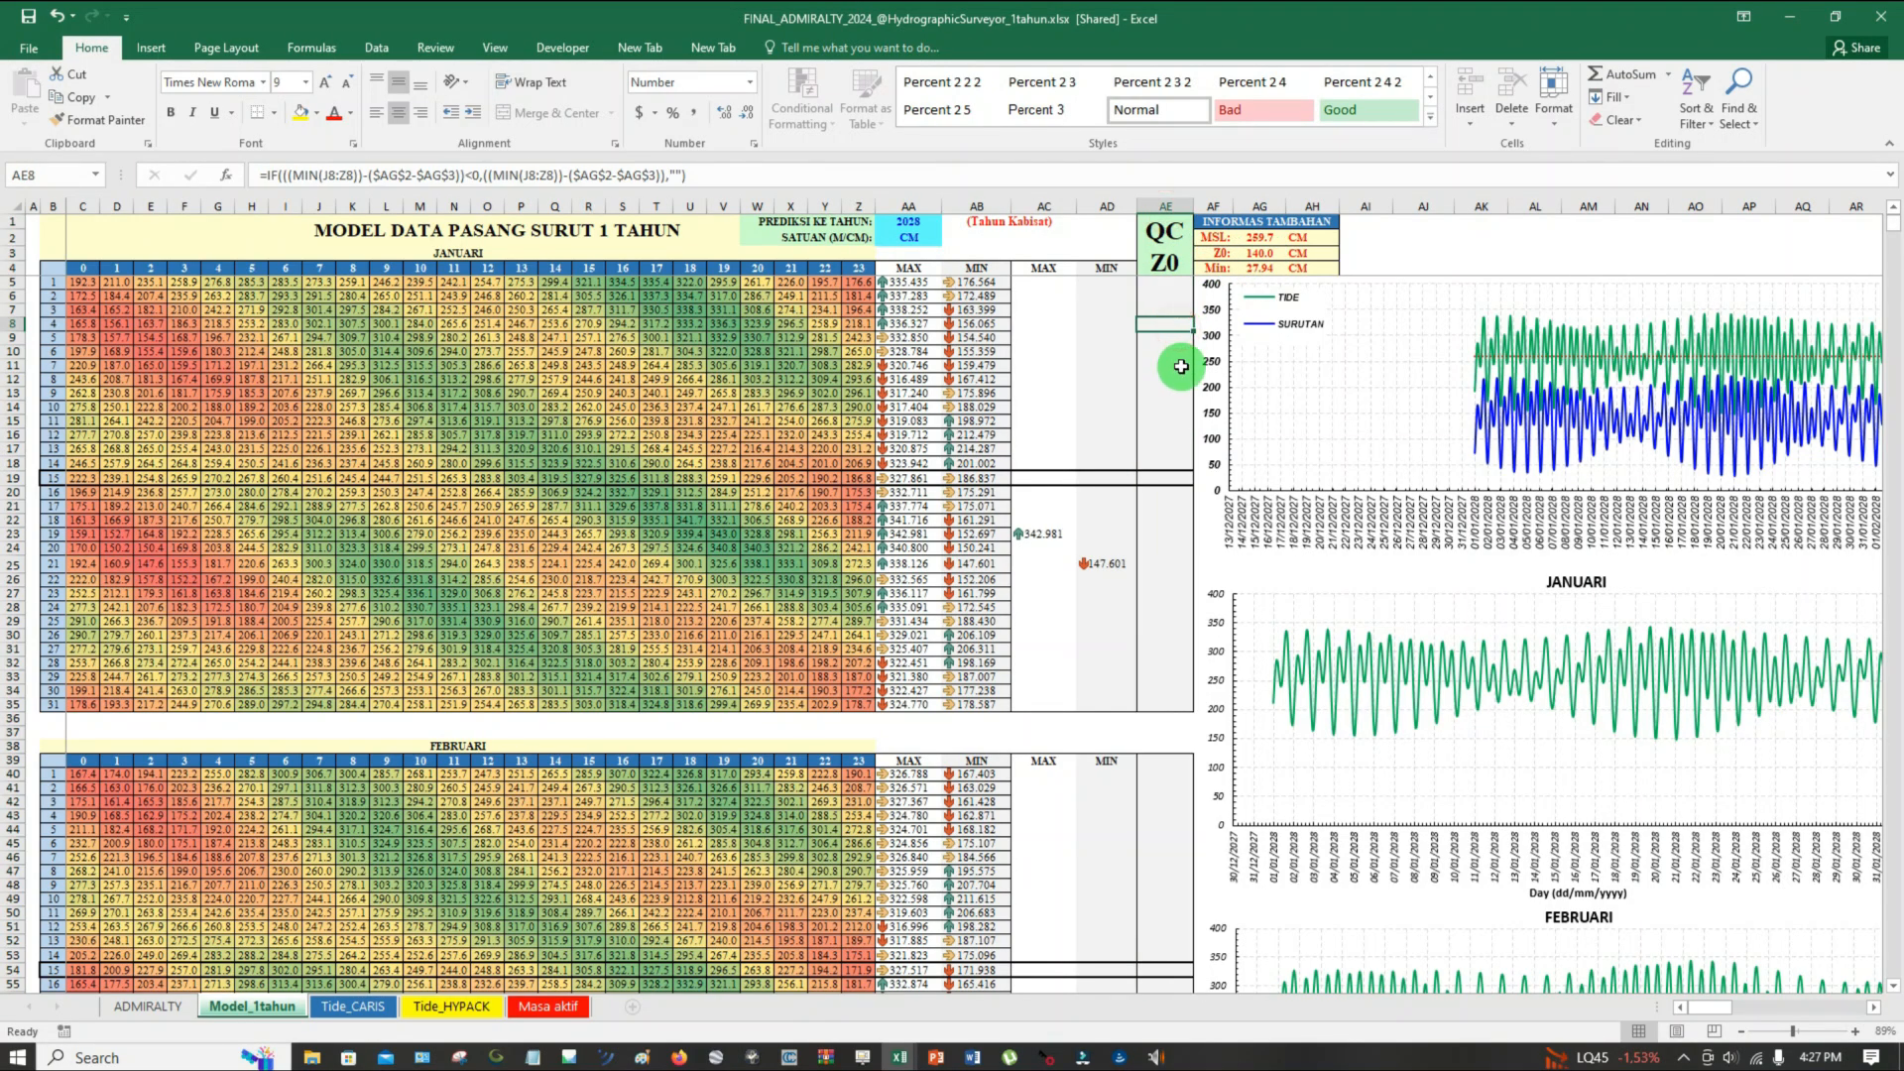
left_click(1165, 205)
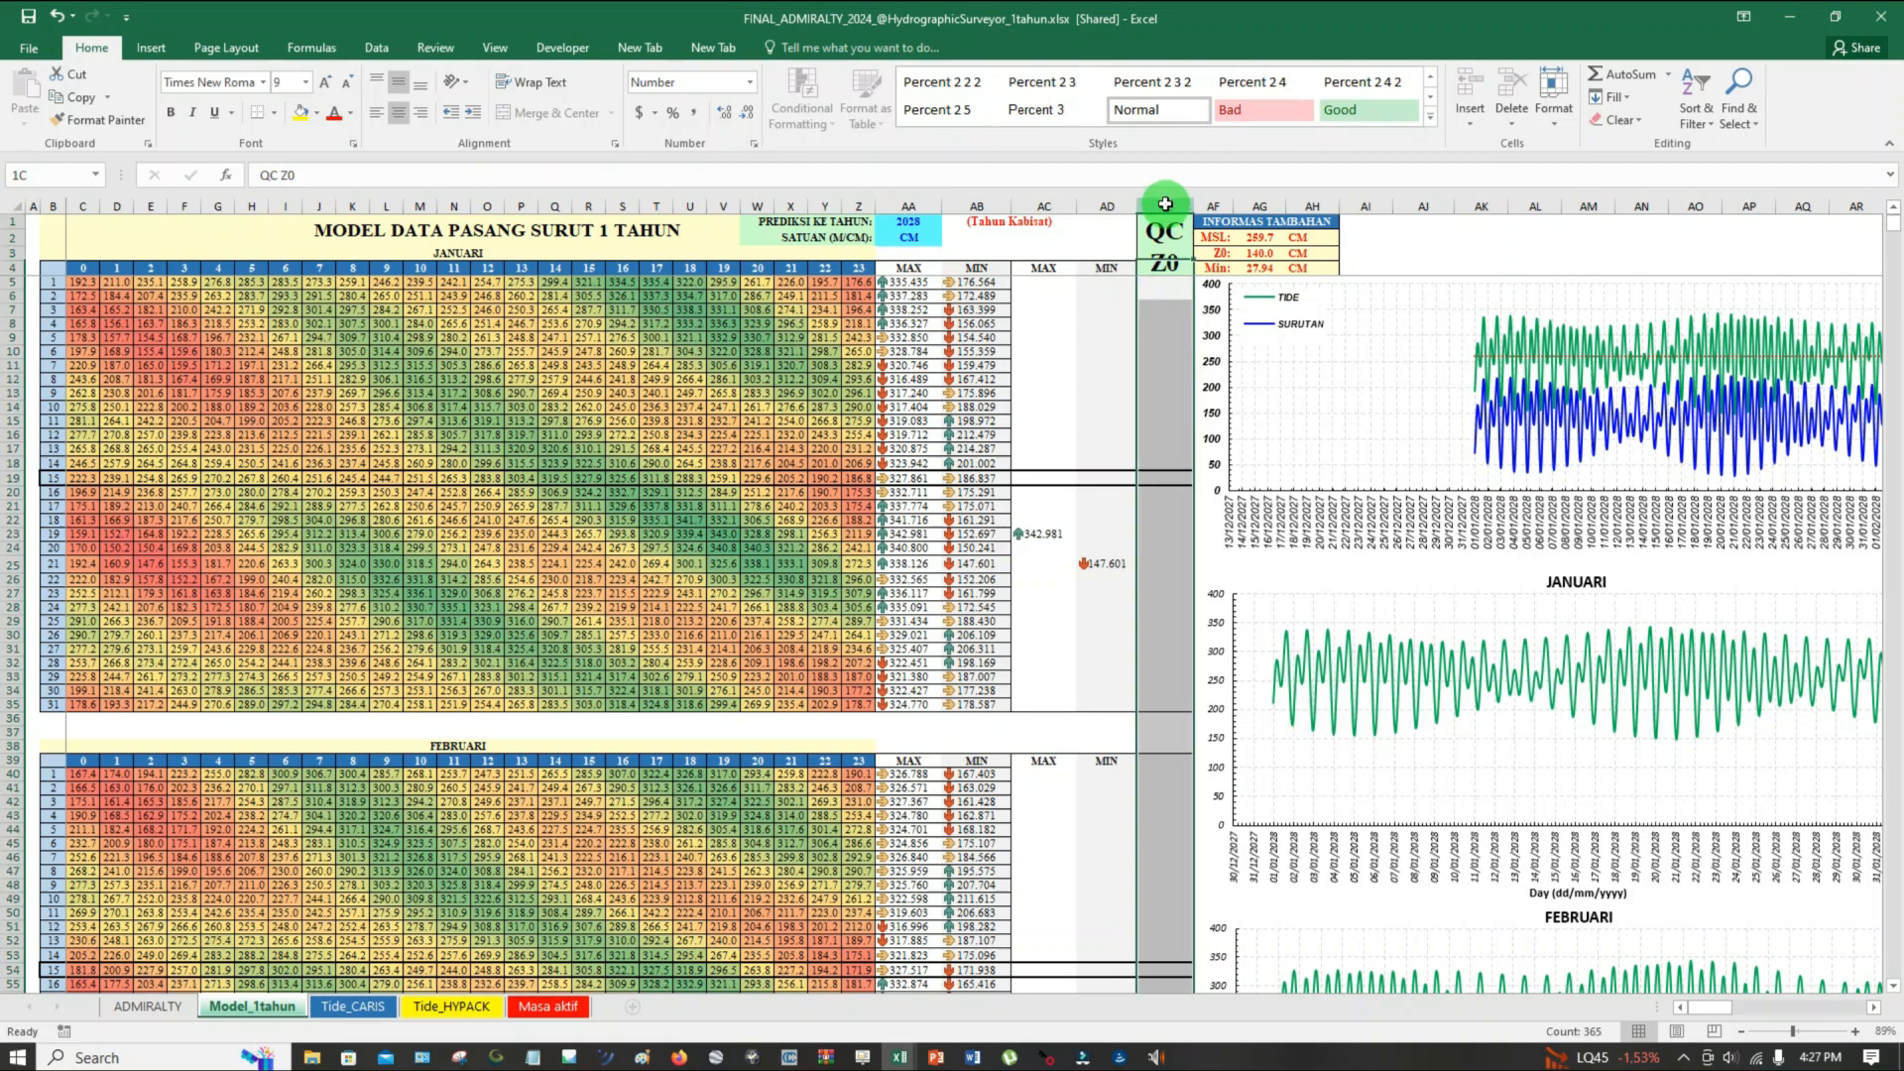
left_click(1175, 335)
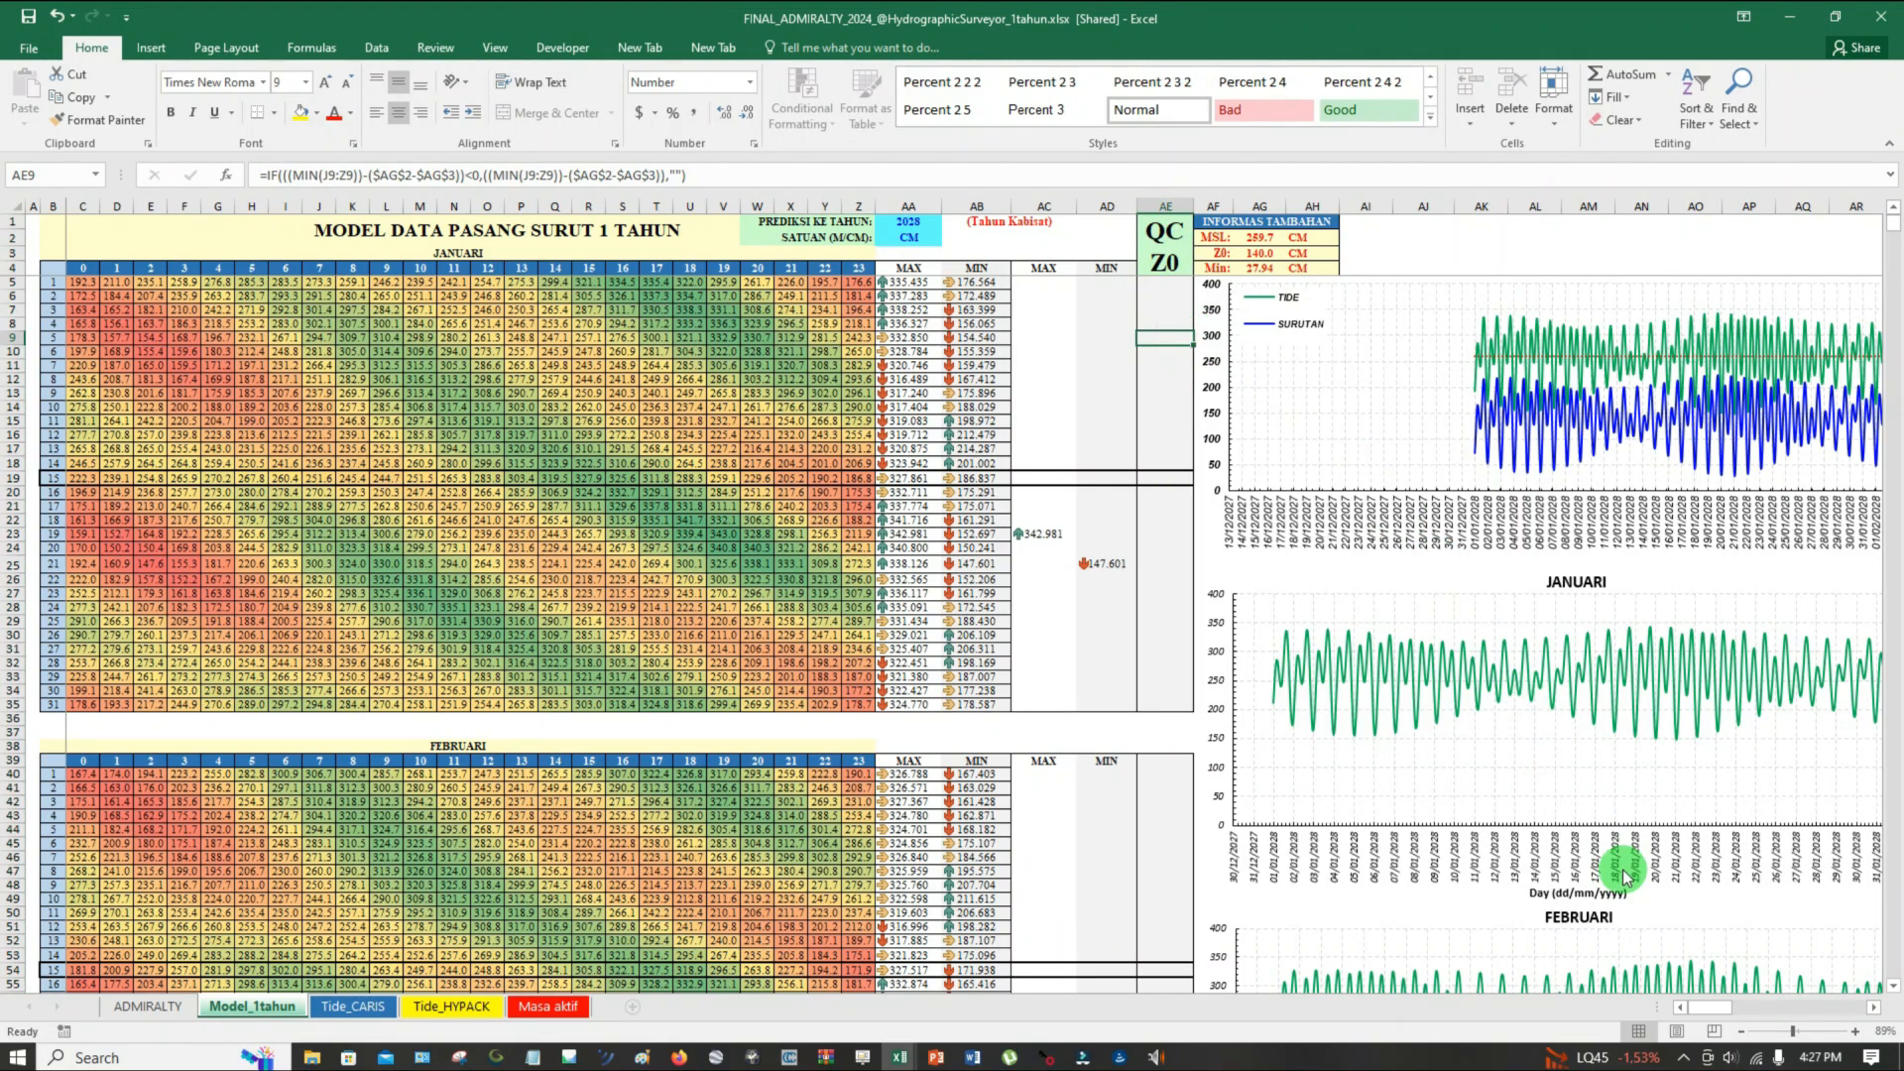
Examine the tide charts, the heading of the one-year SURUTAN DATA MODEL table and the Z0 value it uses
left_click_drag(1716, 1008, 1717, 1008)
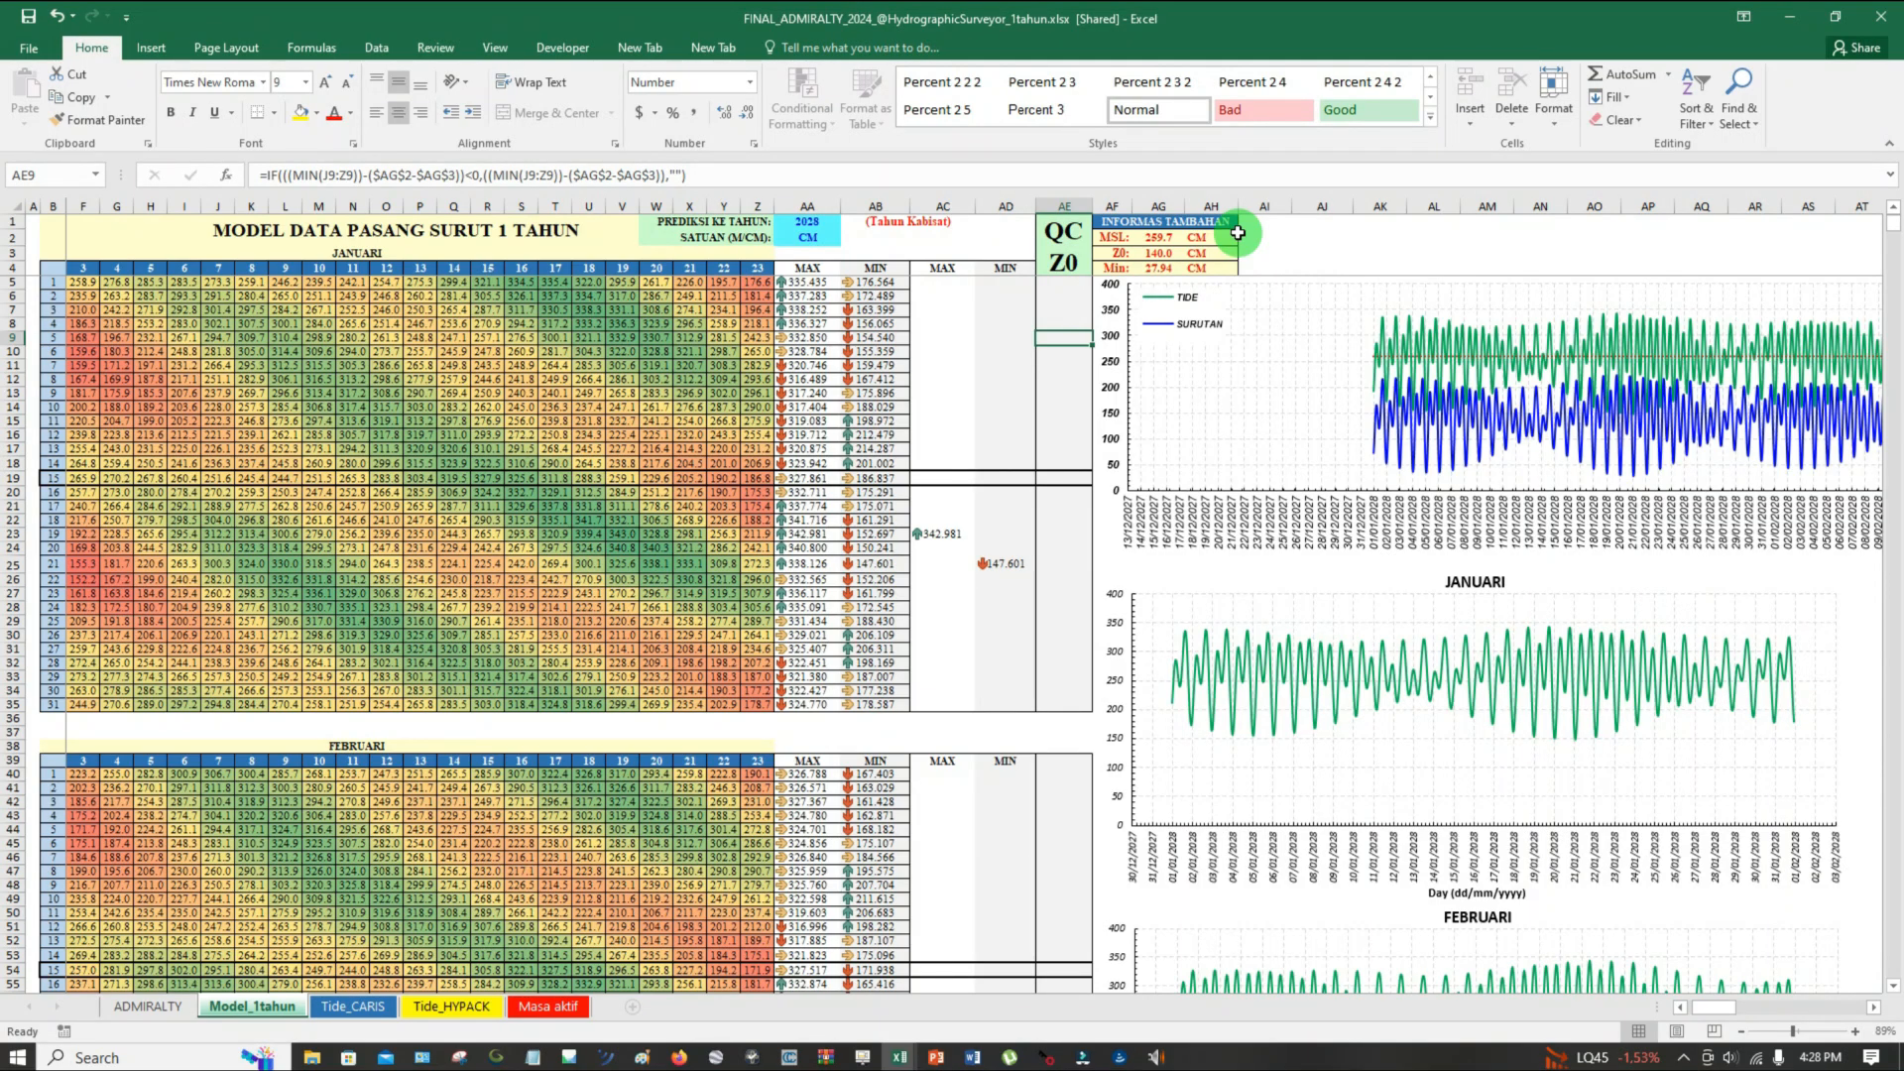
scroll(1002, 466, "down", 1)
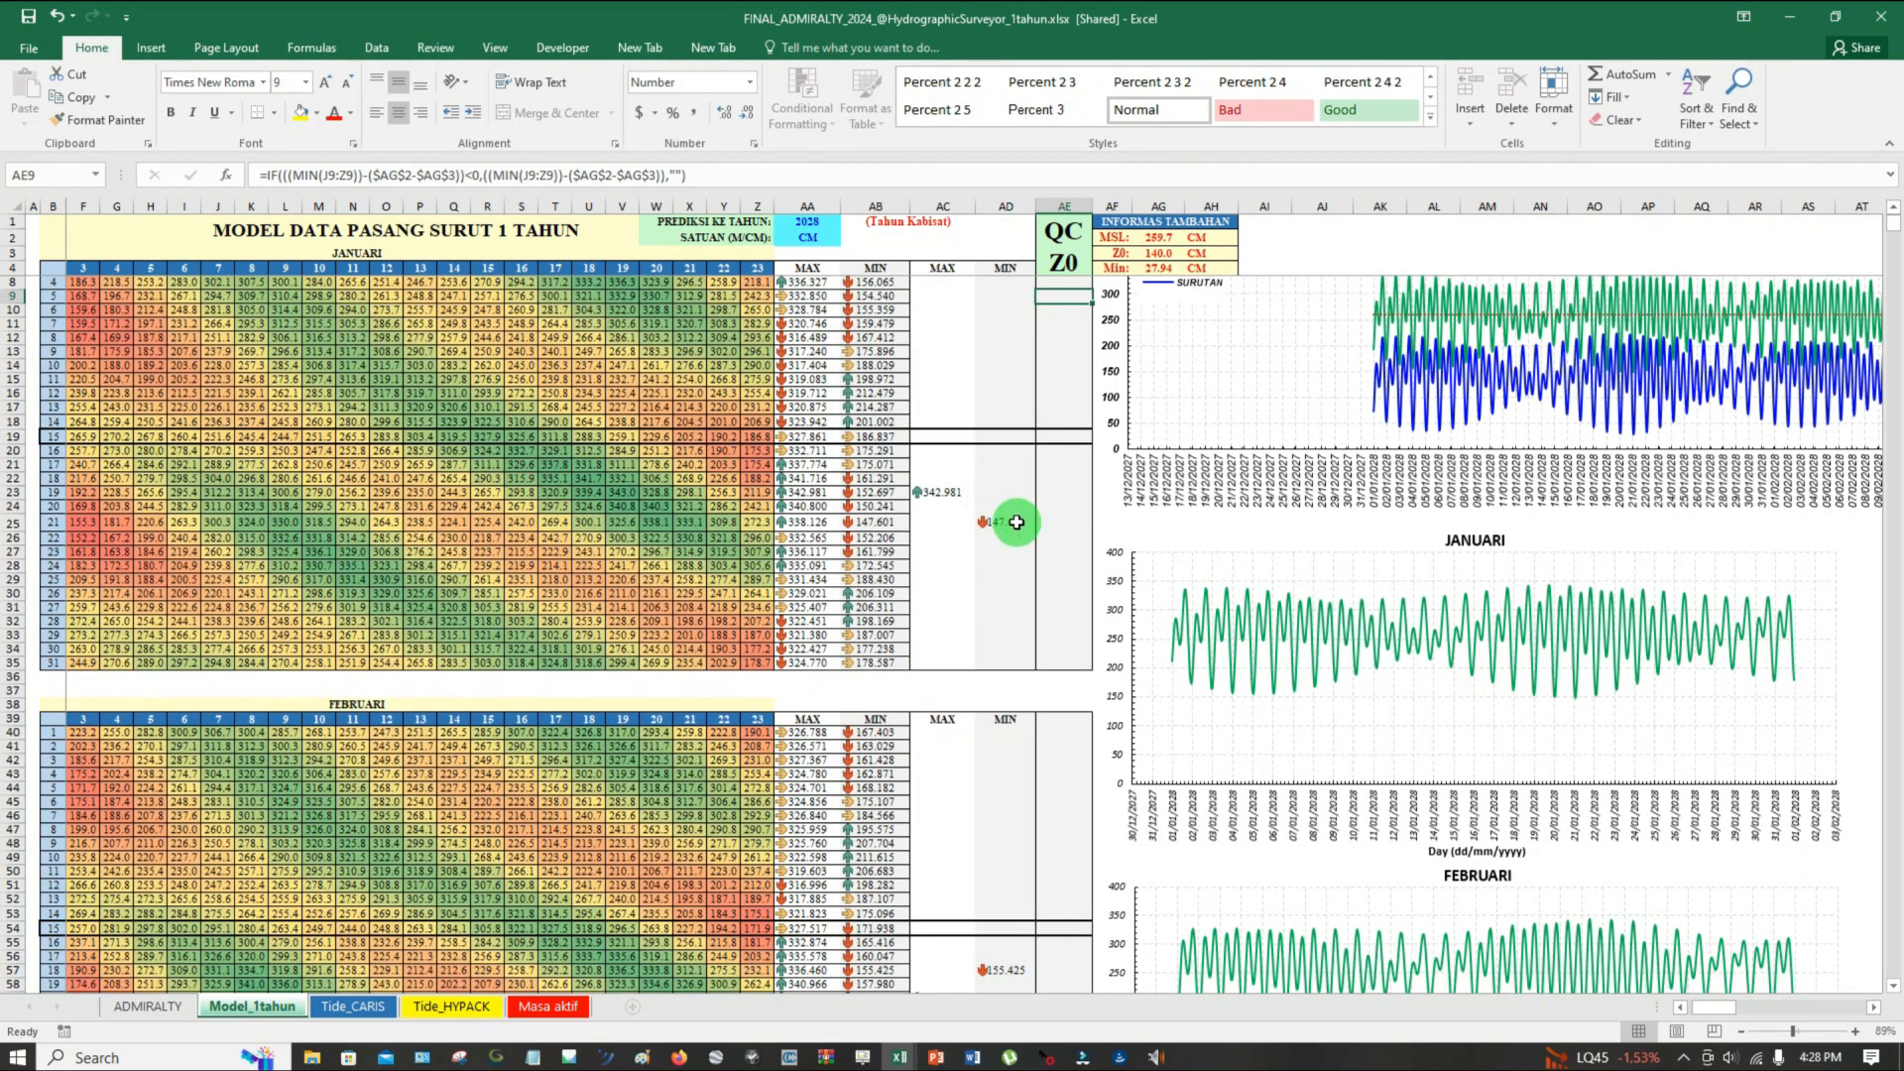
scroll(1022, 513, "up", 1)
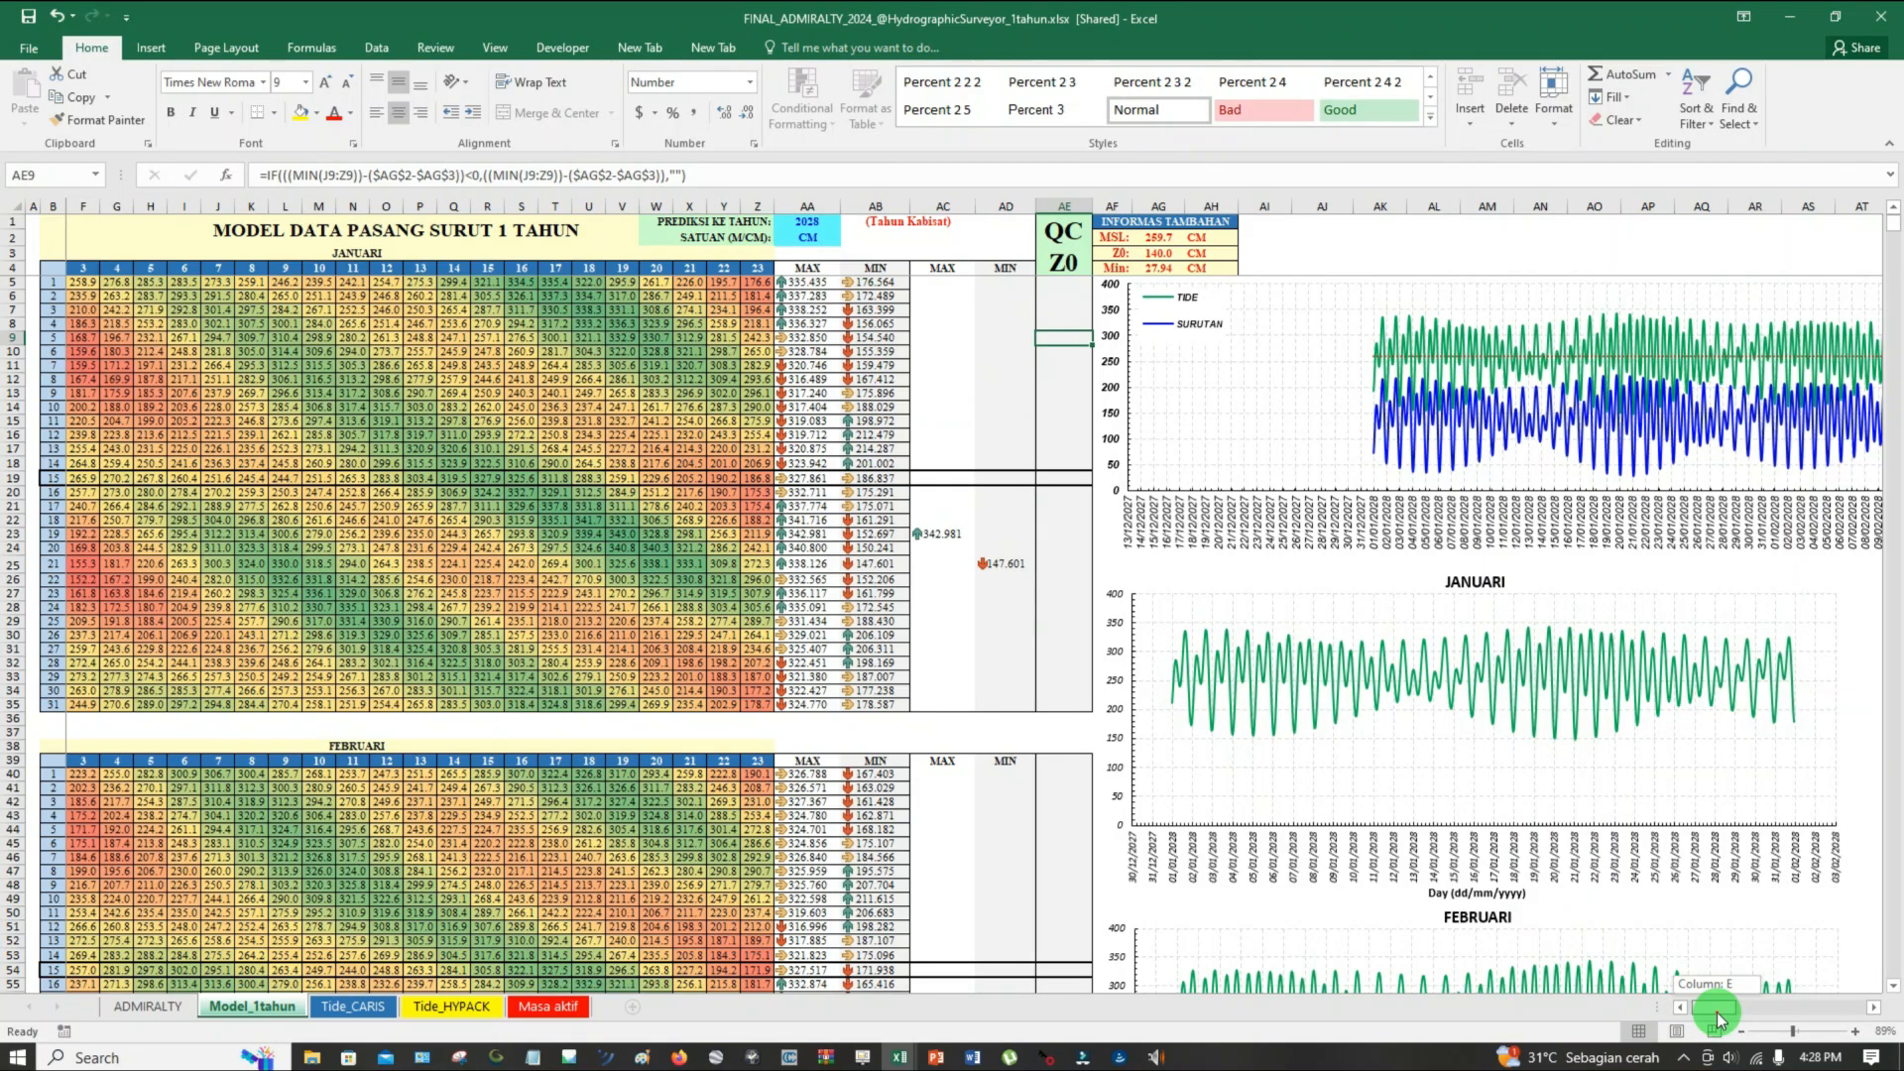
left_click_drag(1717, 1012, 1746, 1011)
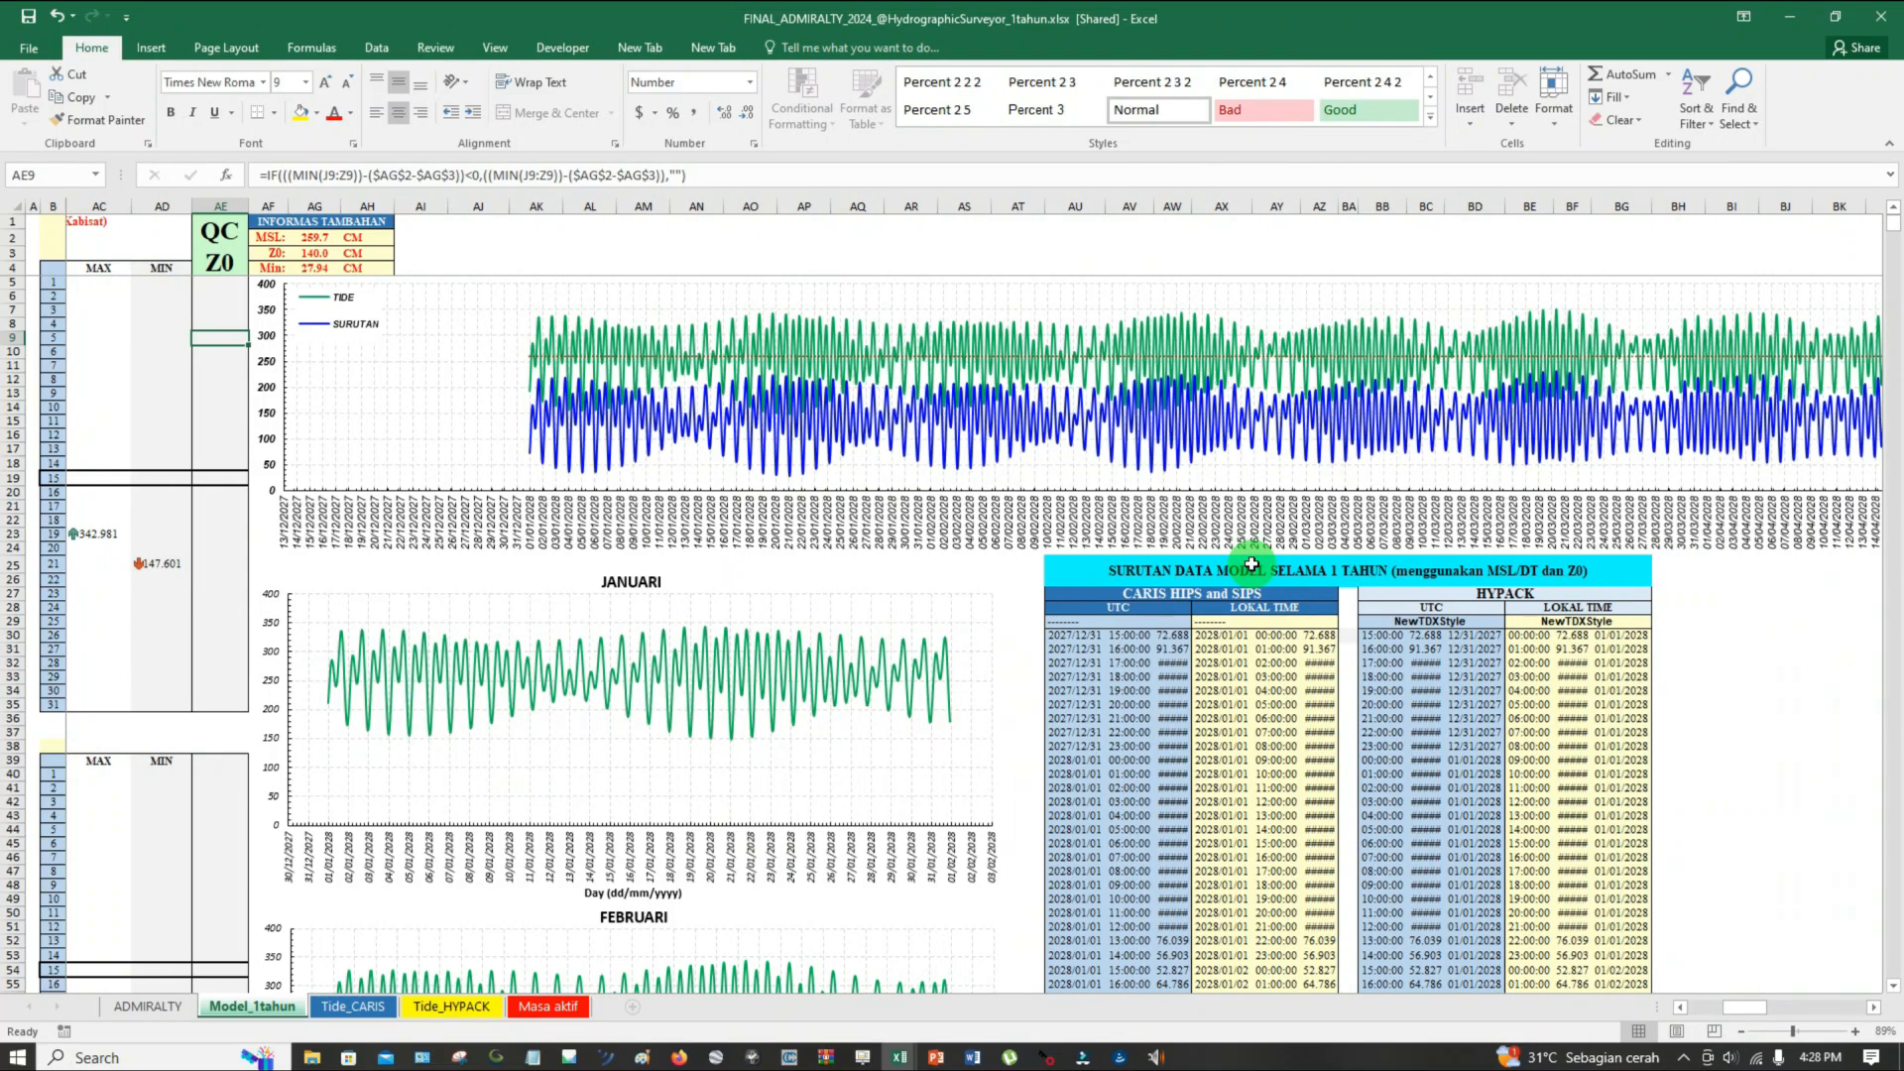
left_click(1252, 567)
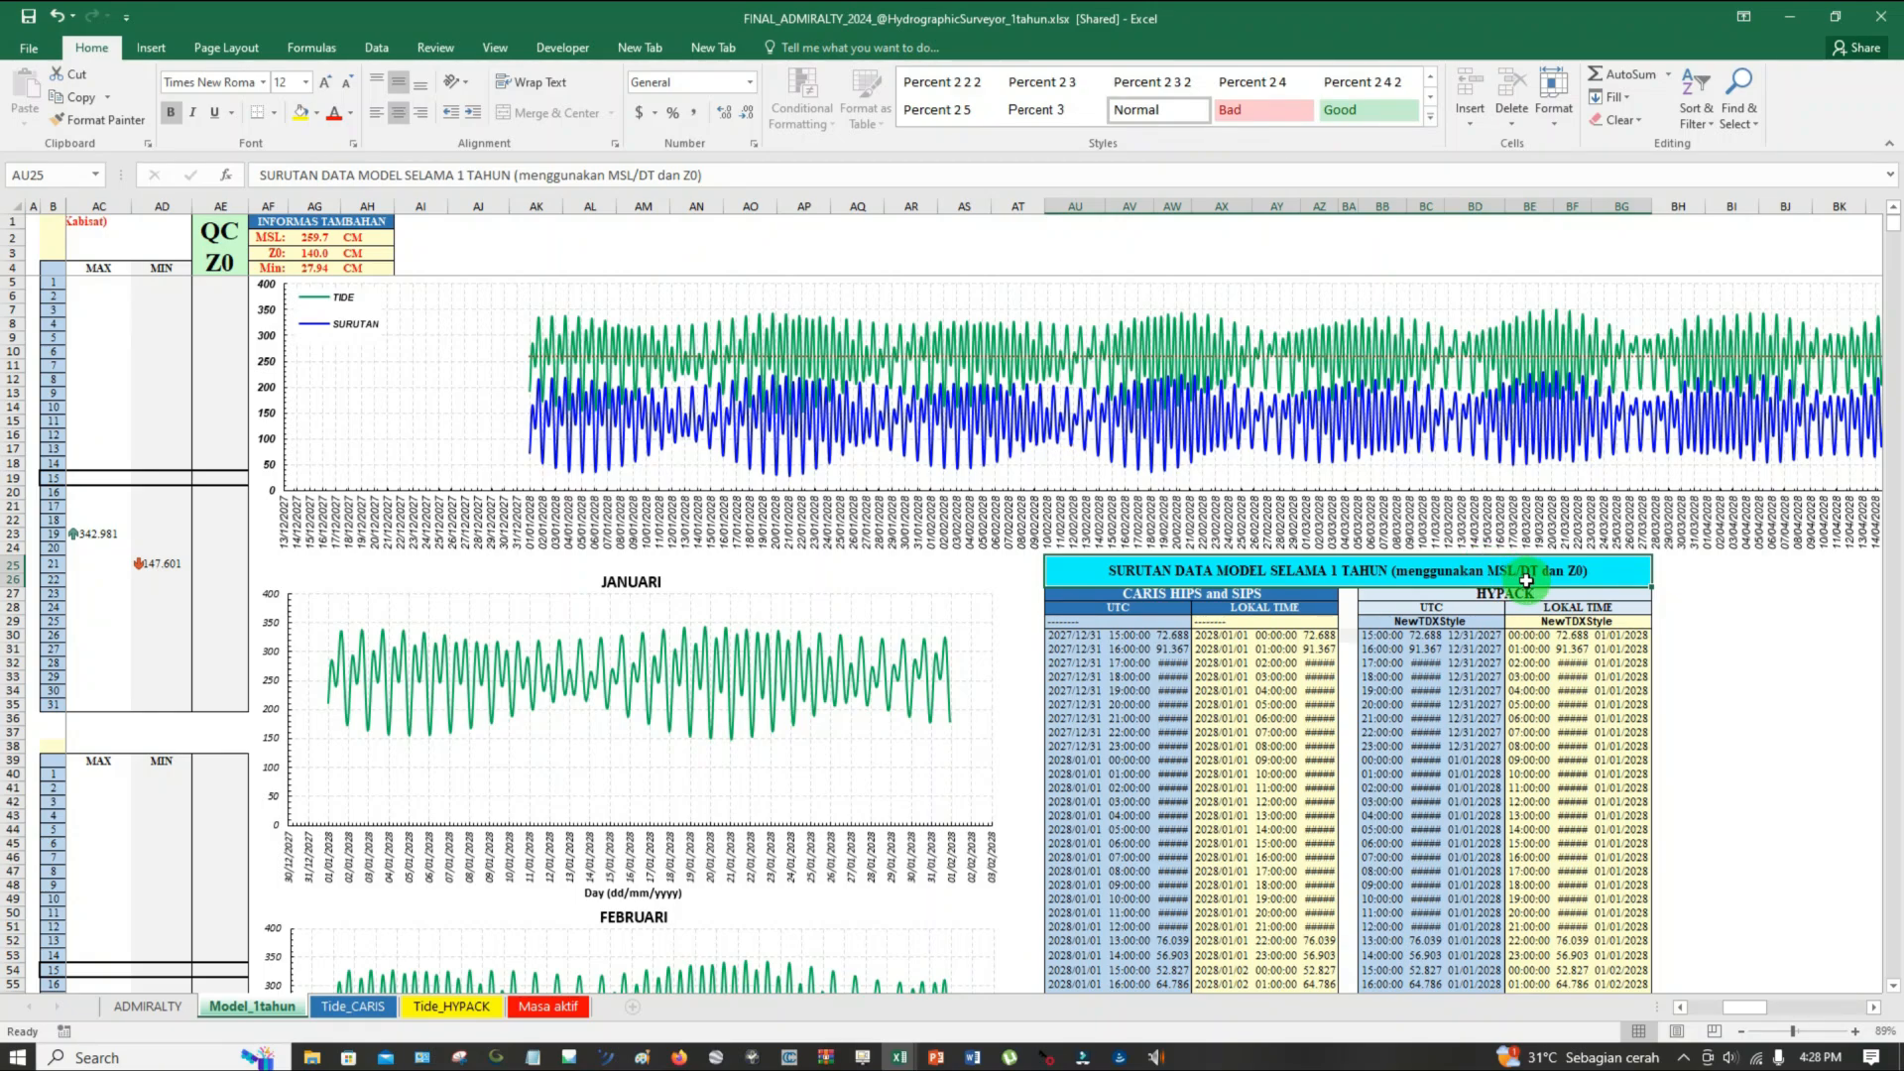
left_click(315, 253)
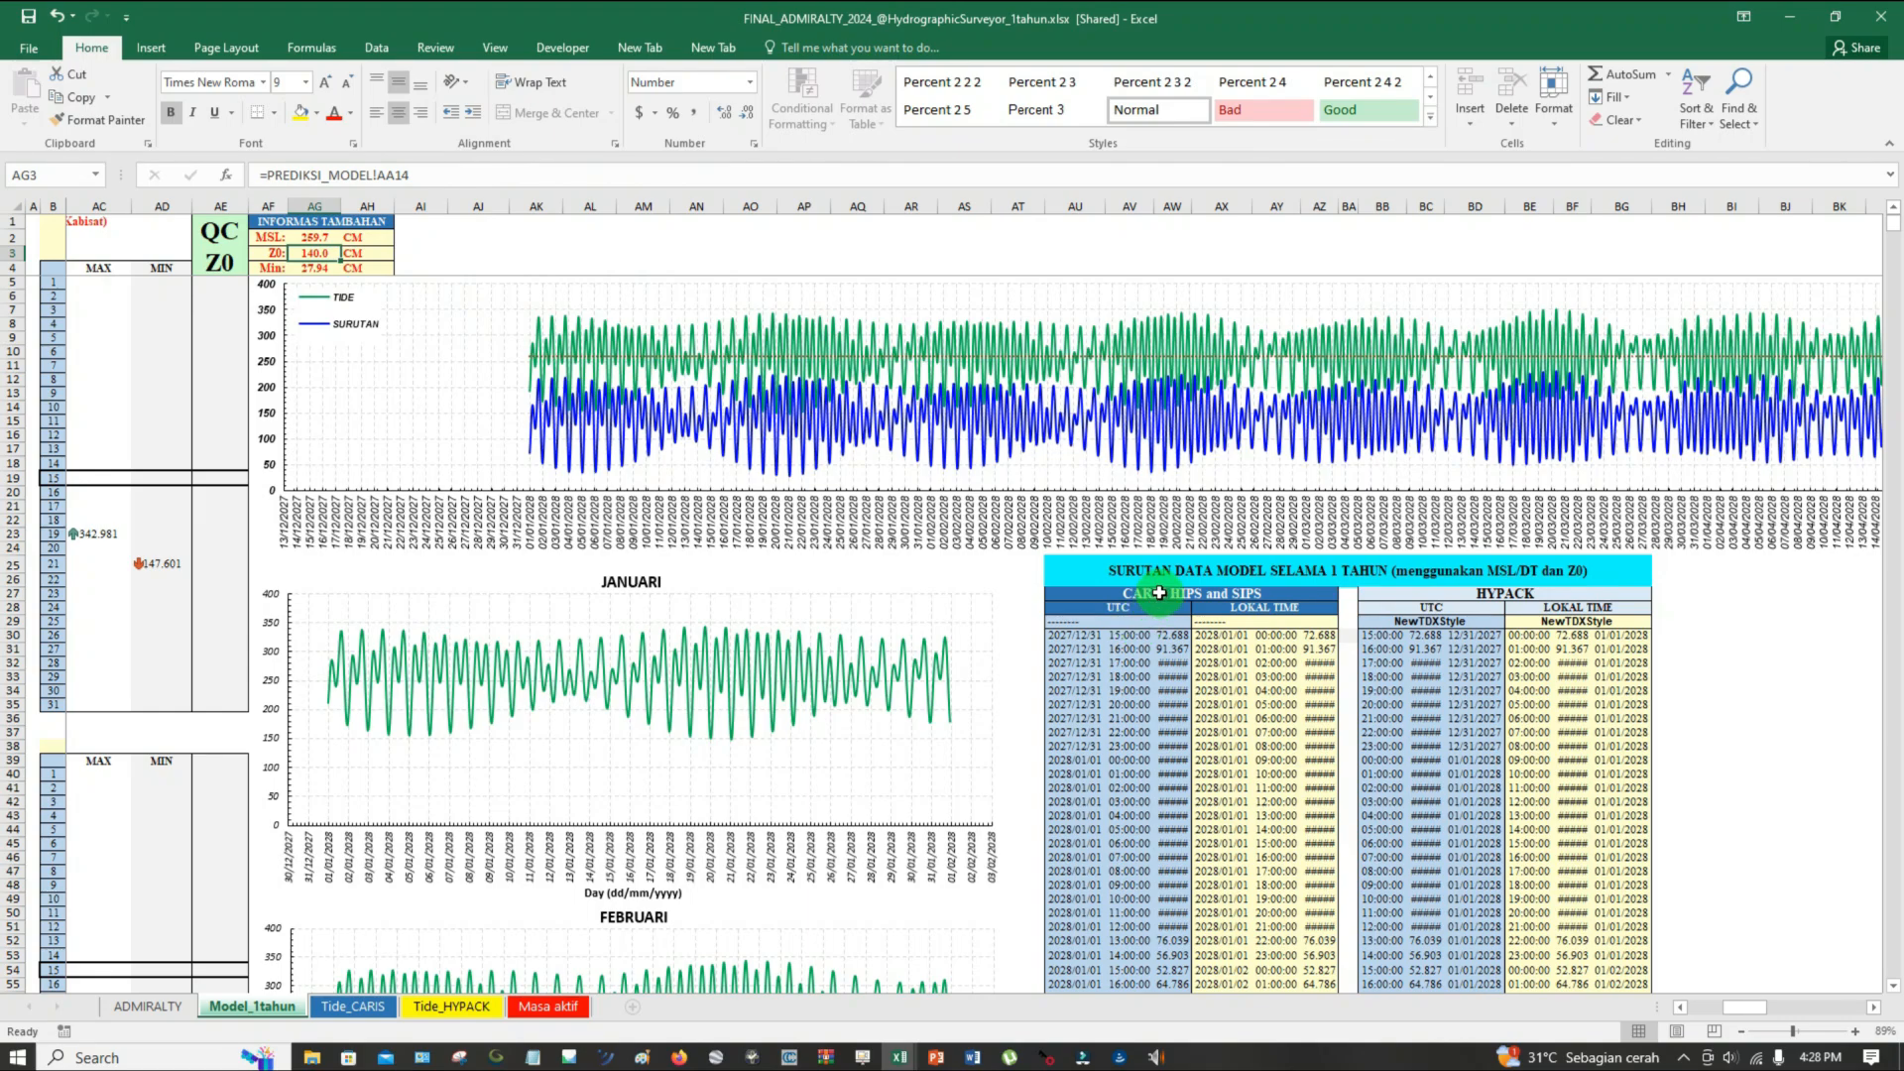
Review the CARIS HIPS and SIPS and HYPACK sections of the surutan table with their UTC and LOKAL TIME blocks
left_click(1165, 595)
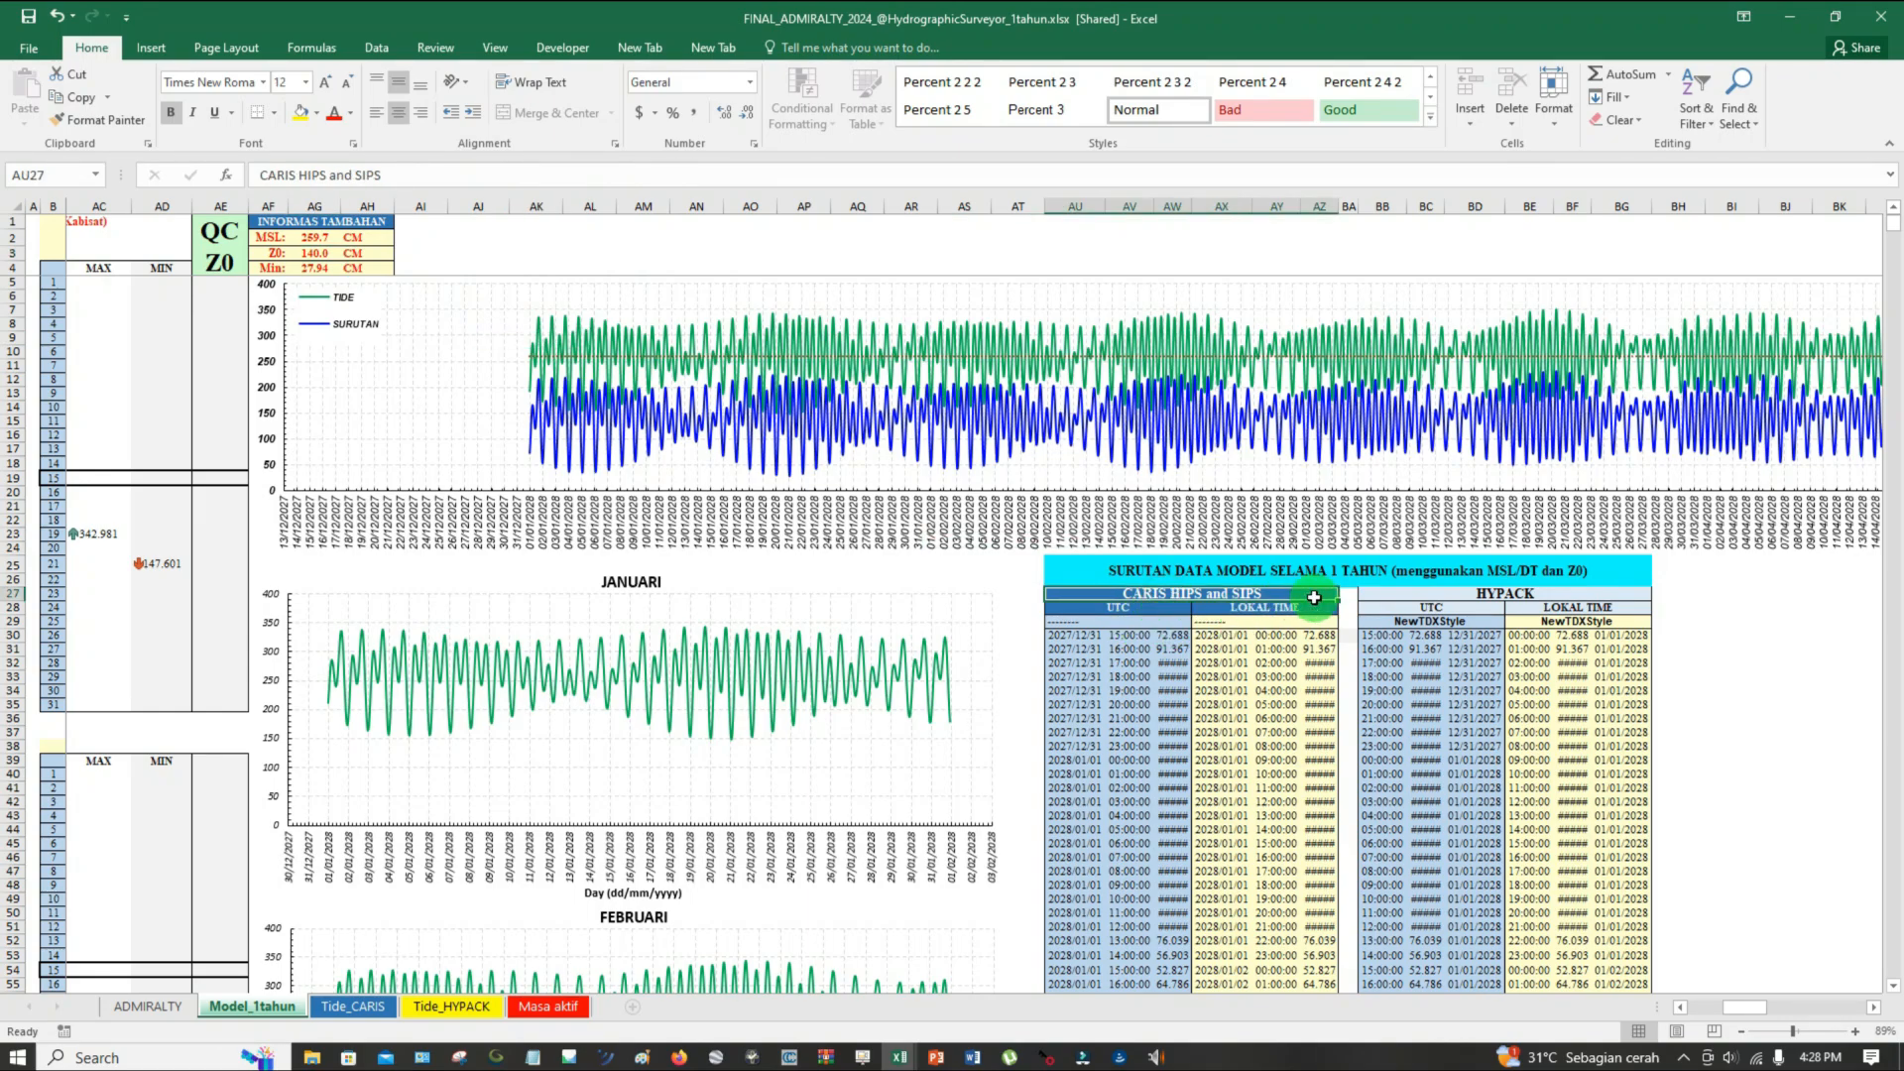
left_click(1406, 597)
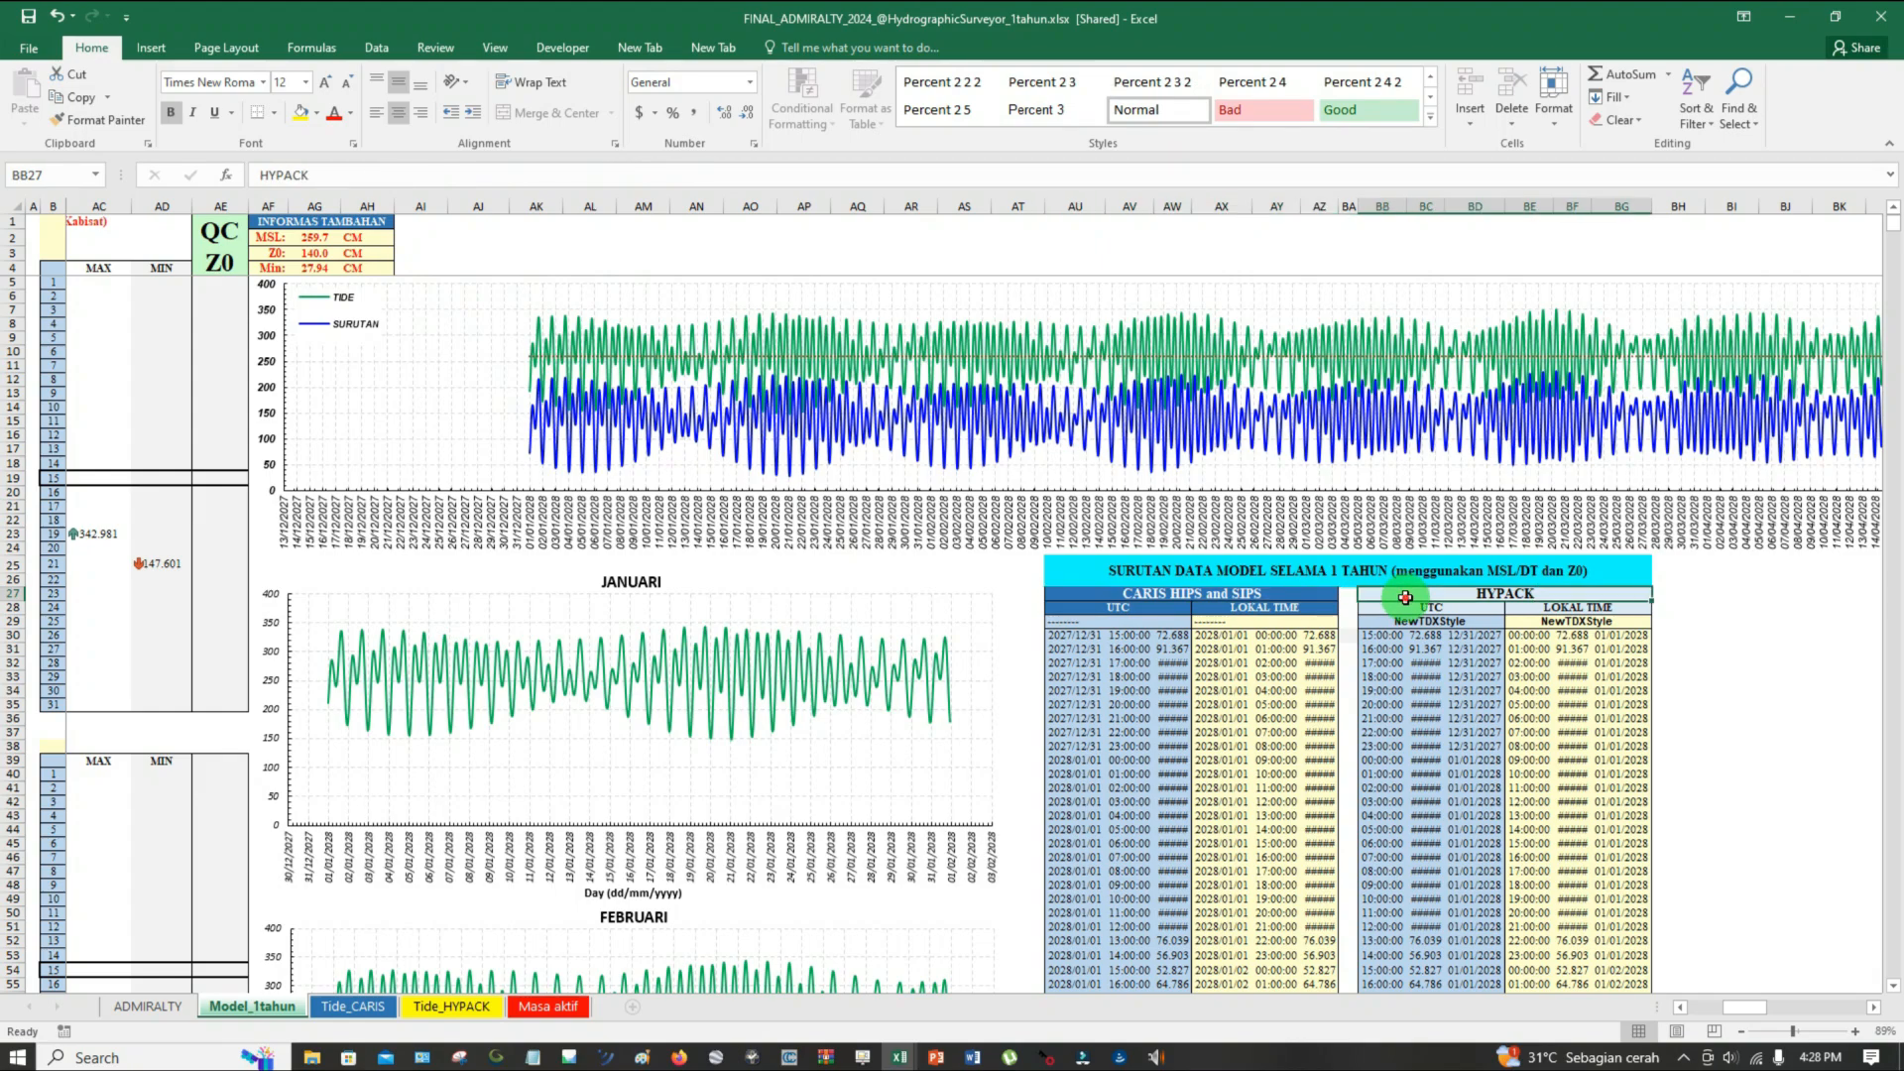
left_click(1148, 608)
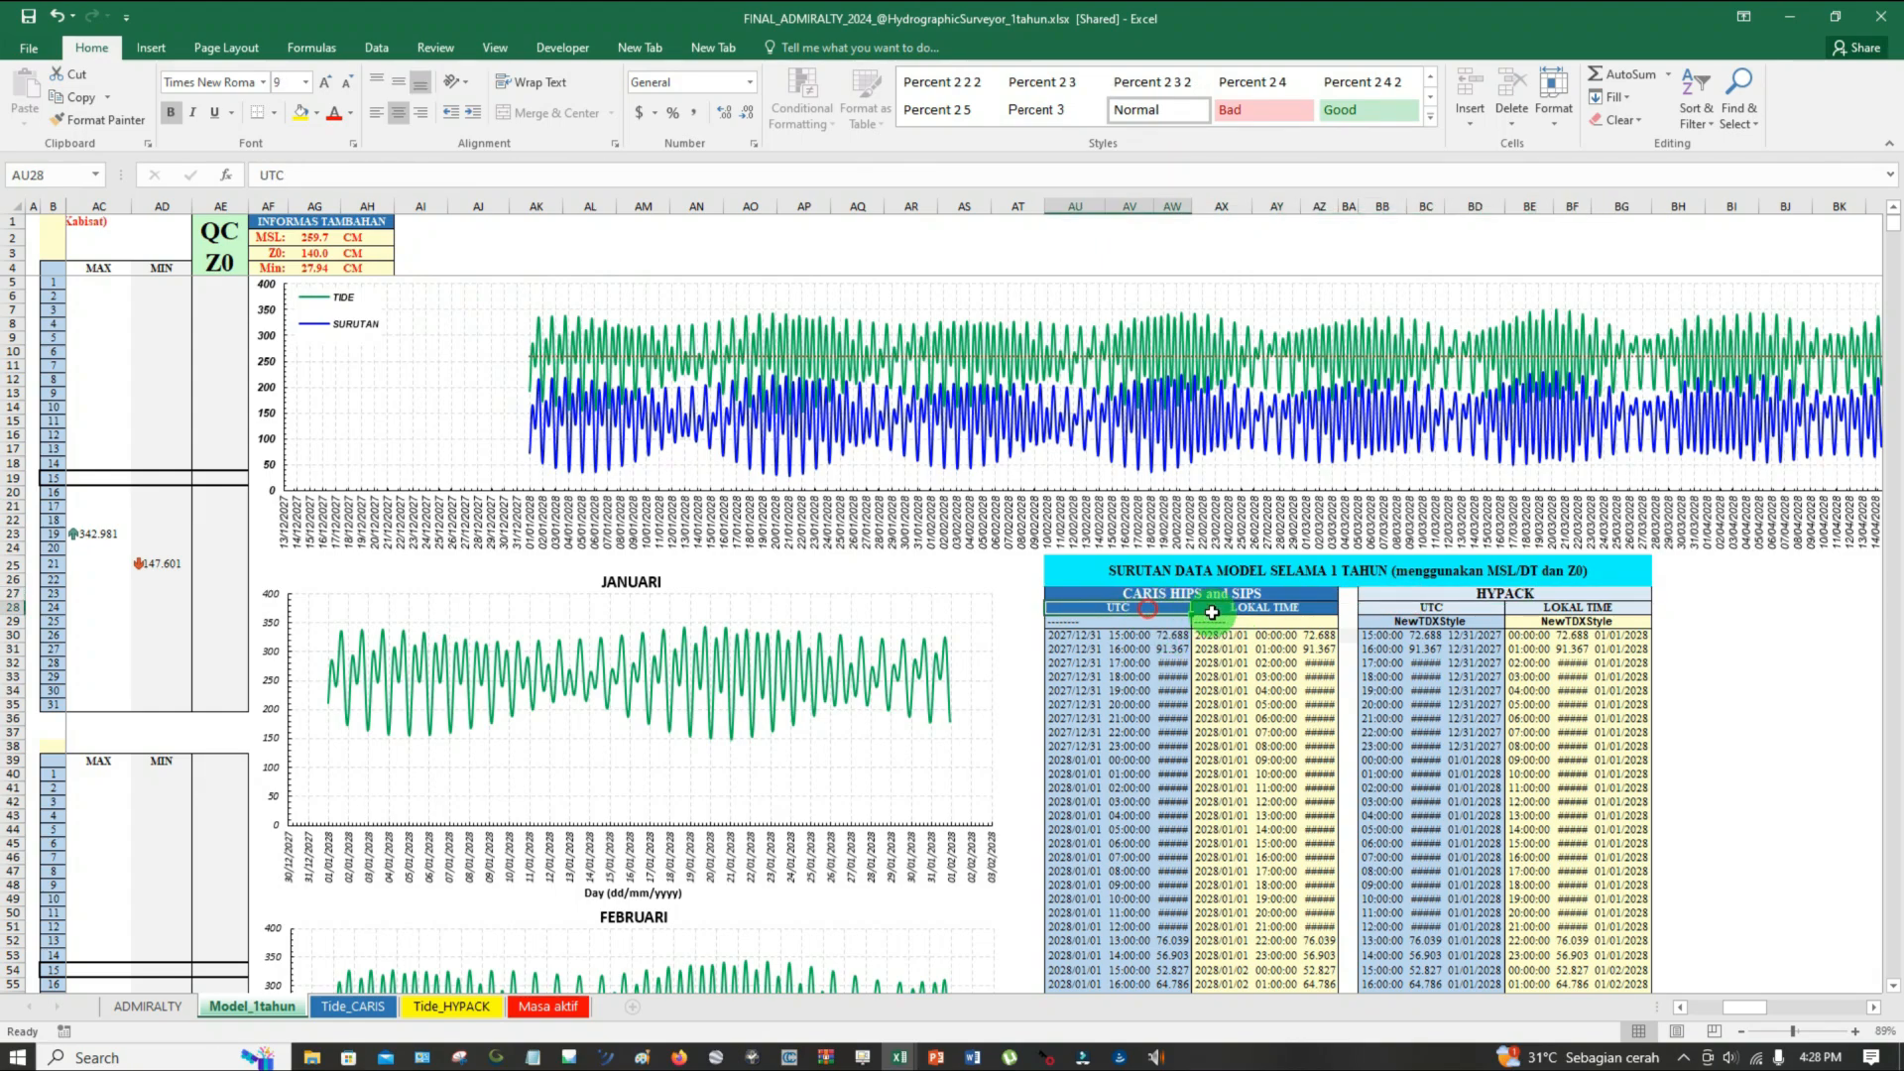
left_click(1247, 609)
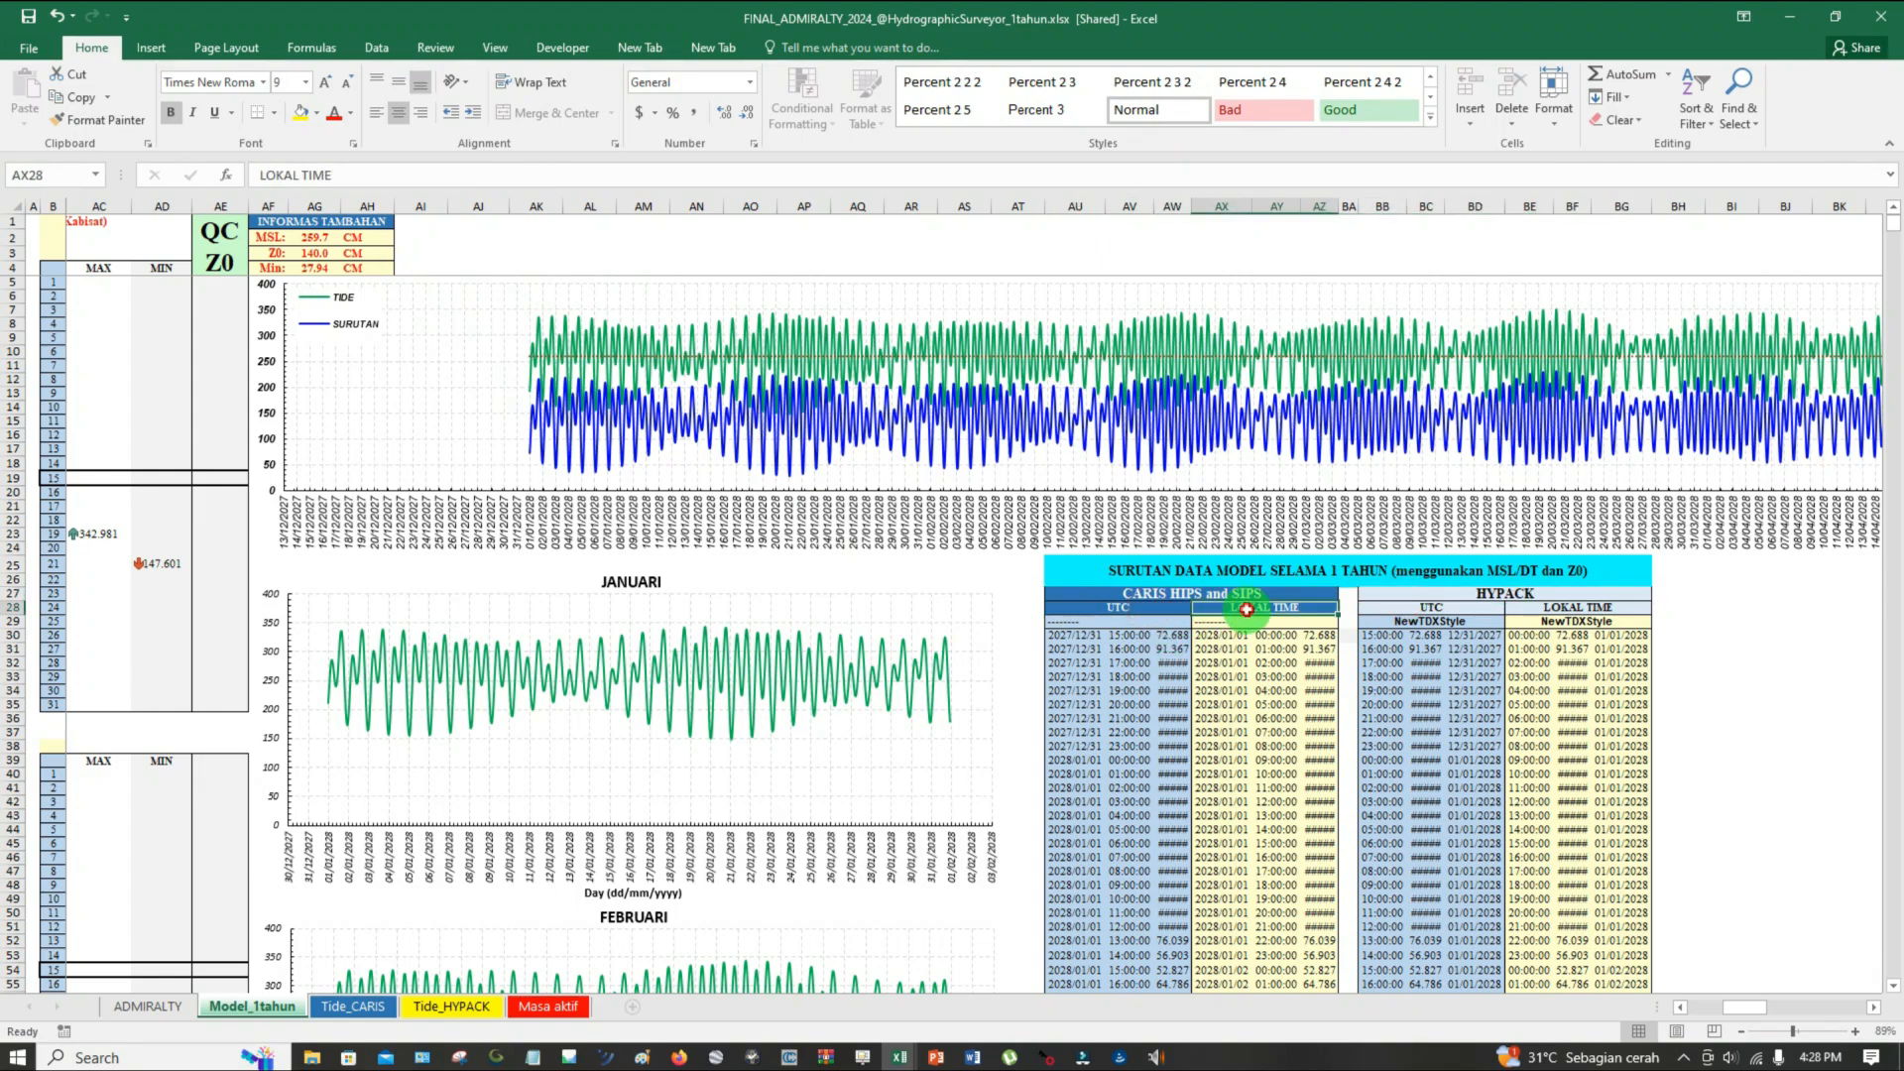
left_click(1447, 609)
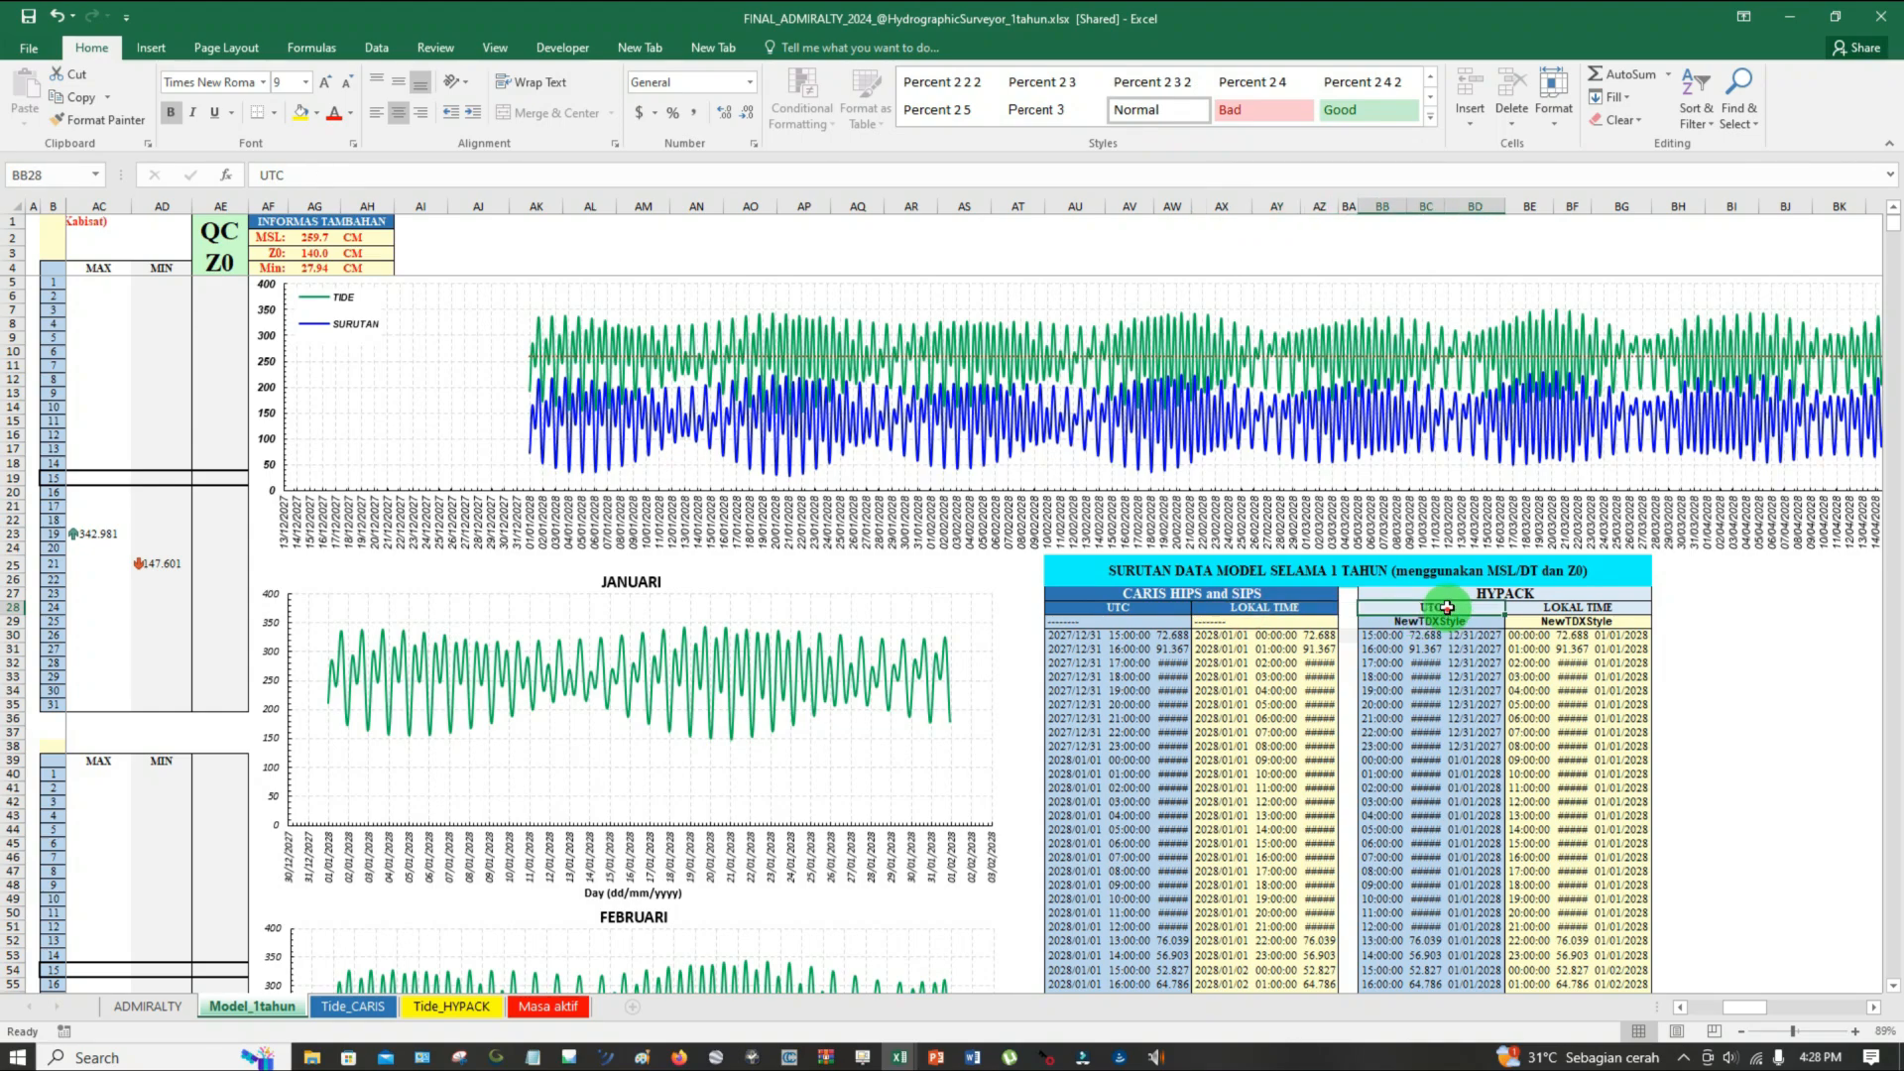
left_click(1577, 607)
Copy the full-year CARIS HIPS and SIPS UTC block, from its dashed header line to the last row
left_click(1133, 620)
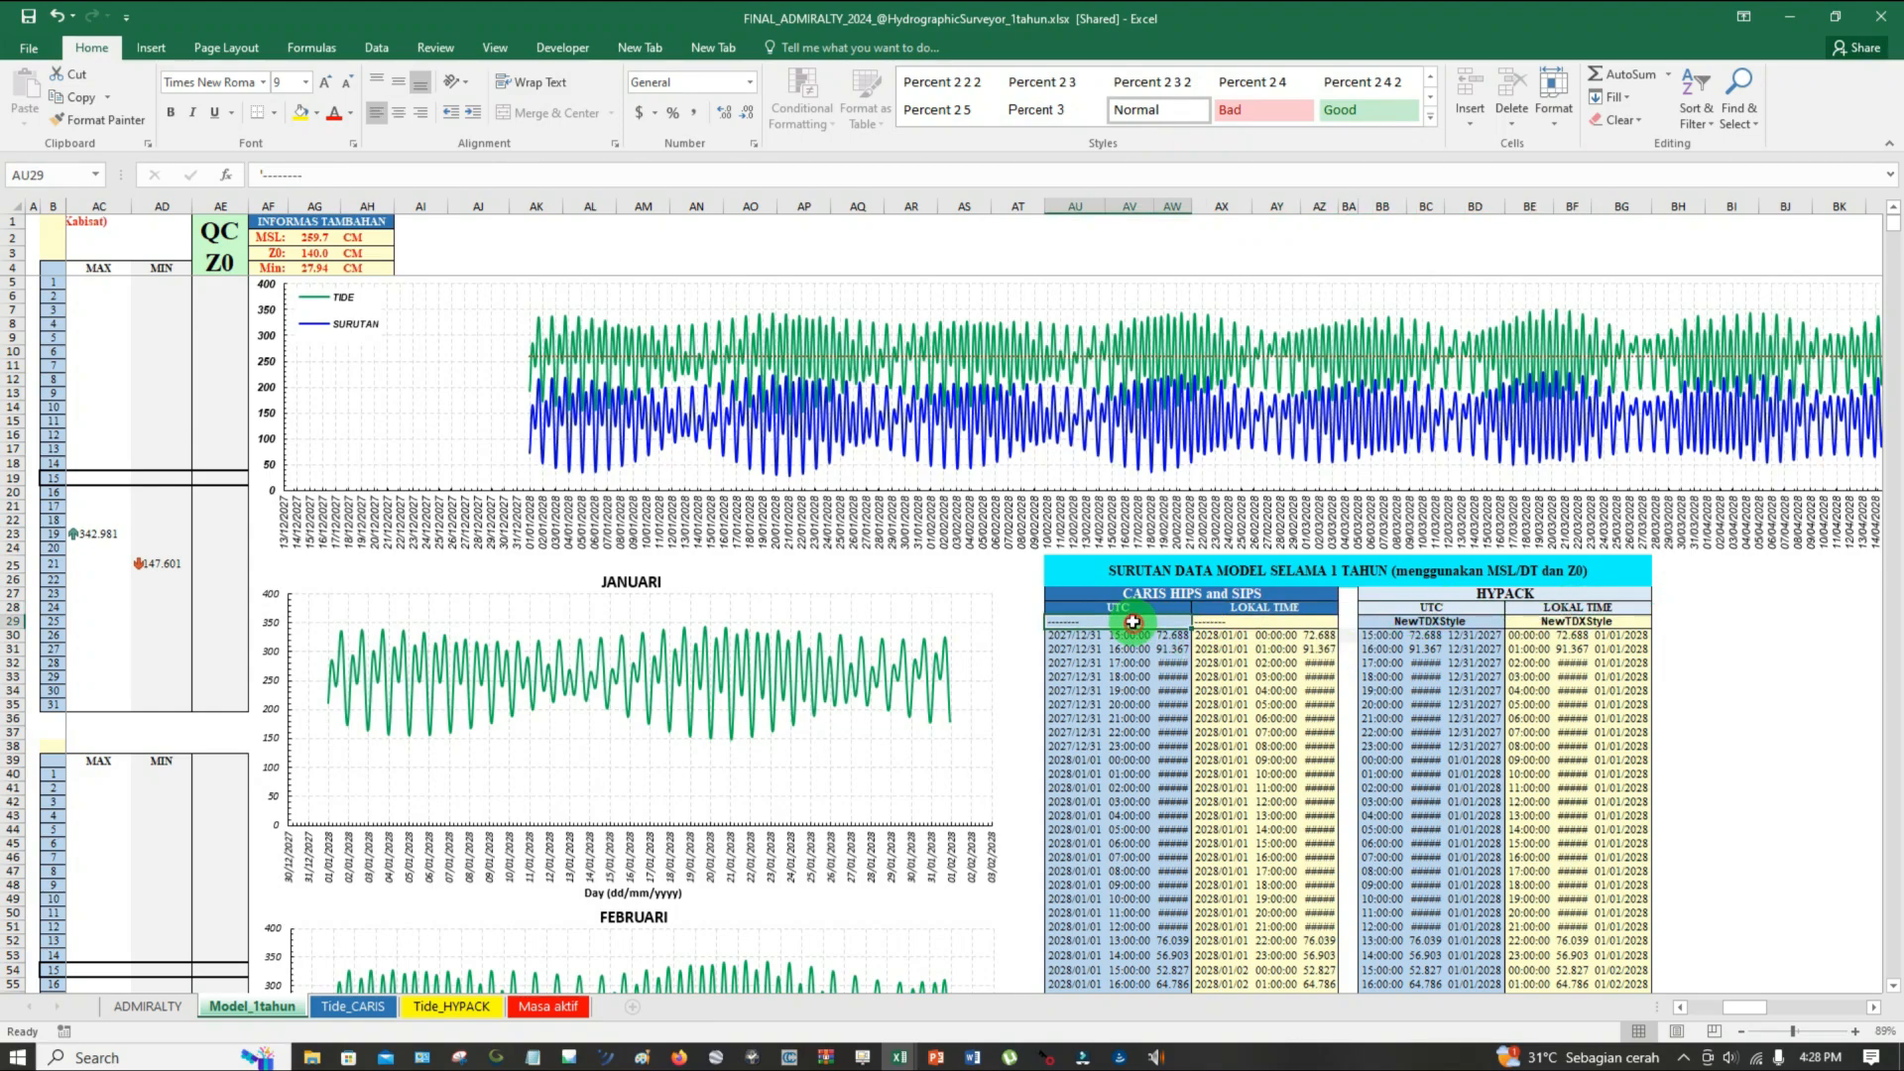
key("ctrl+shift+Down")
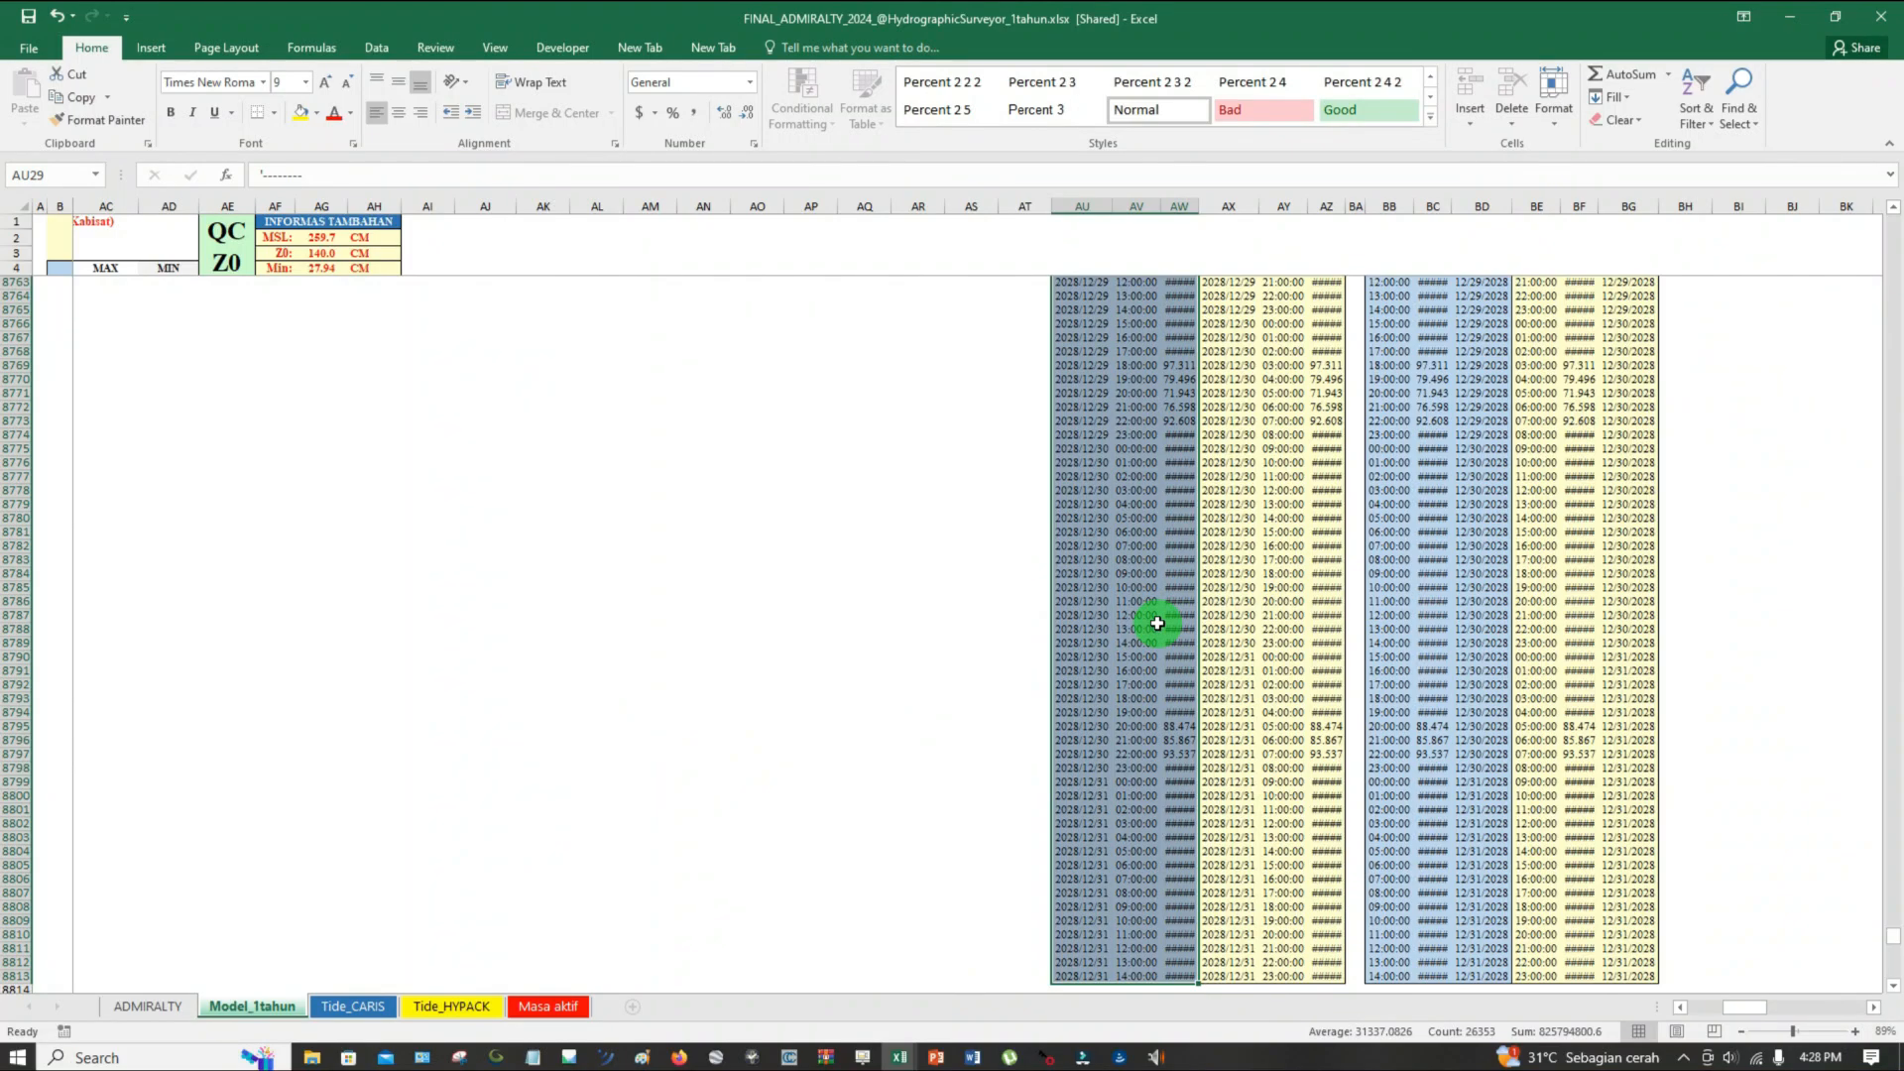
key("ctrl+c")
Switch to the tide1th.tid file in Notepad, close the Replace dialog and overwrite all its text with the copied CARIS data
right_click(540, 1059)
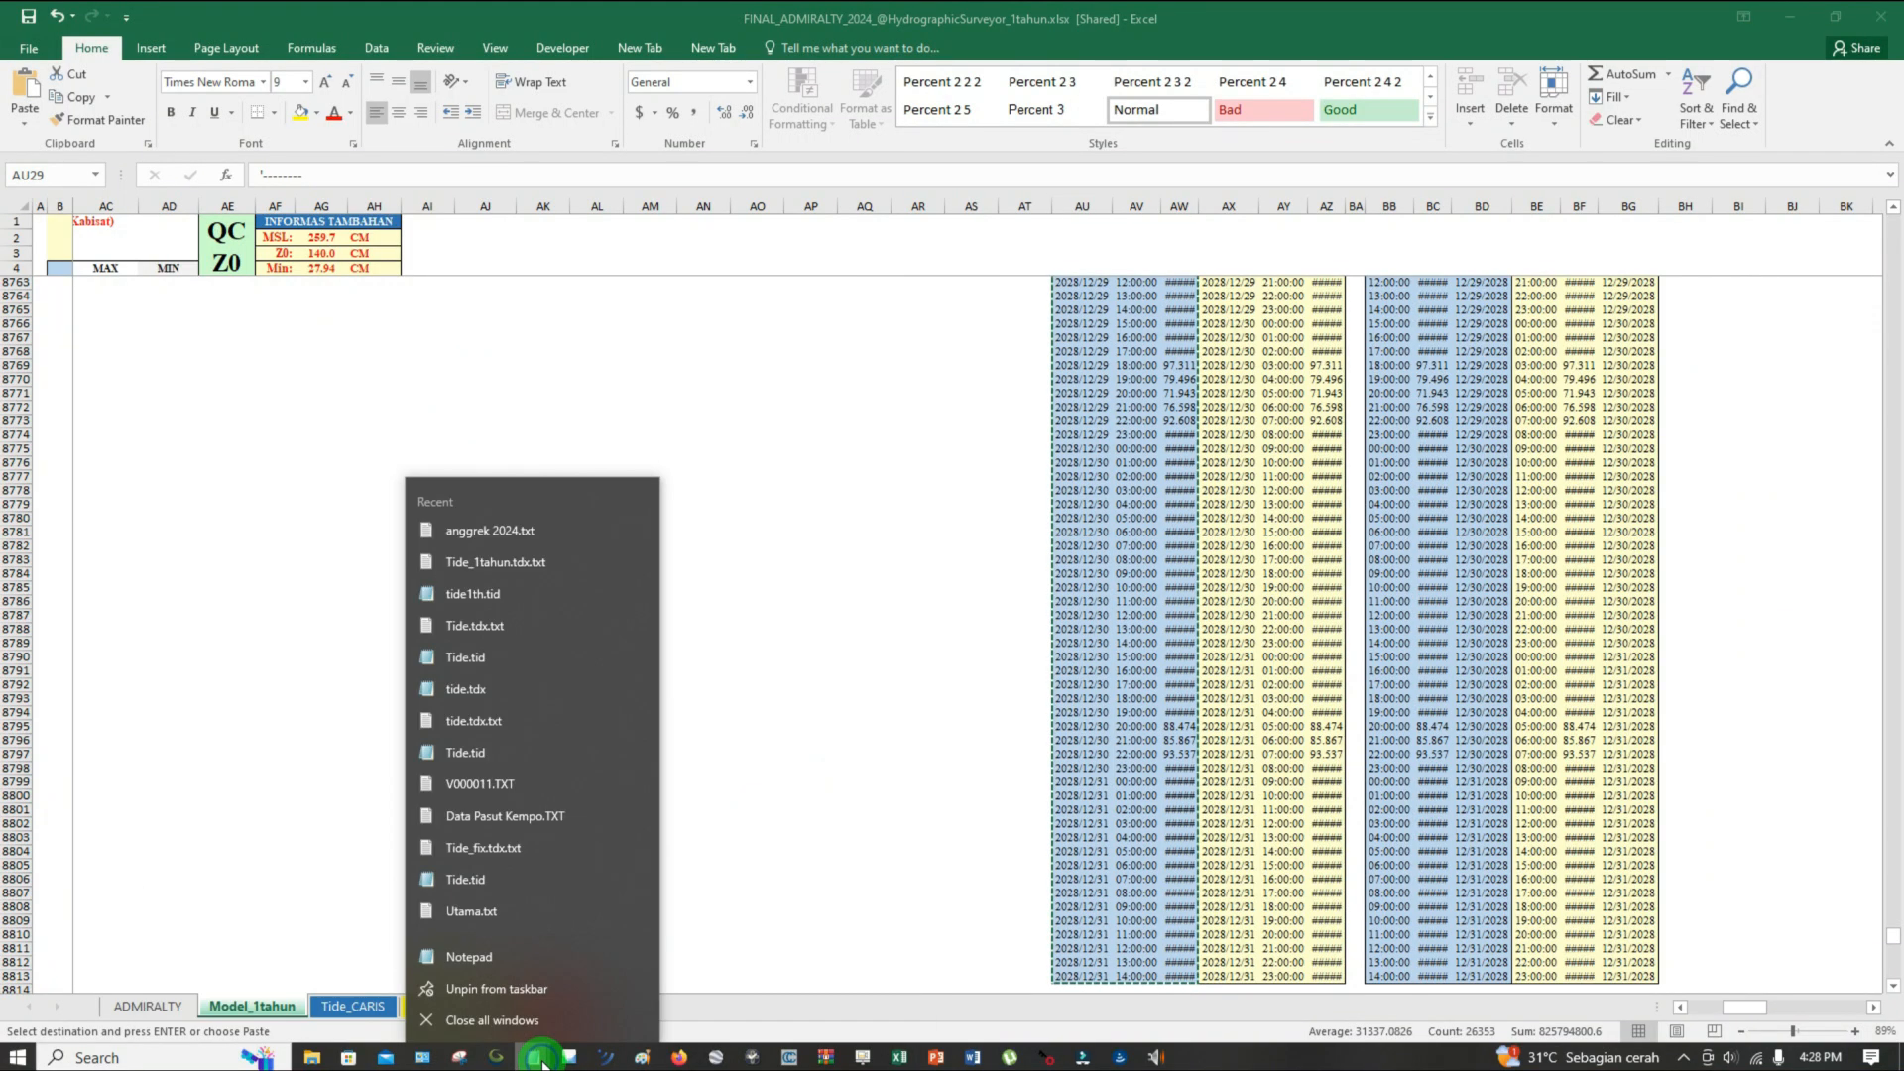
left_click(540, 1059)
left_click(611, 993)
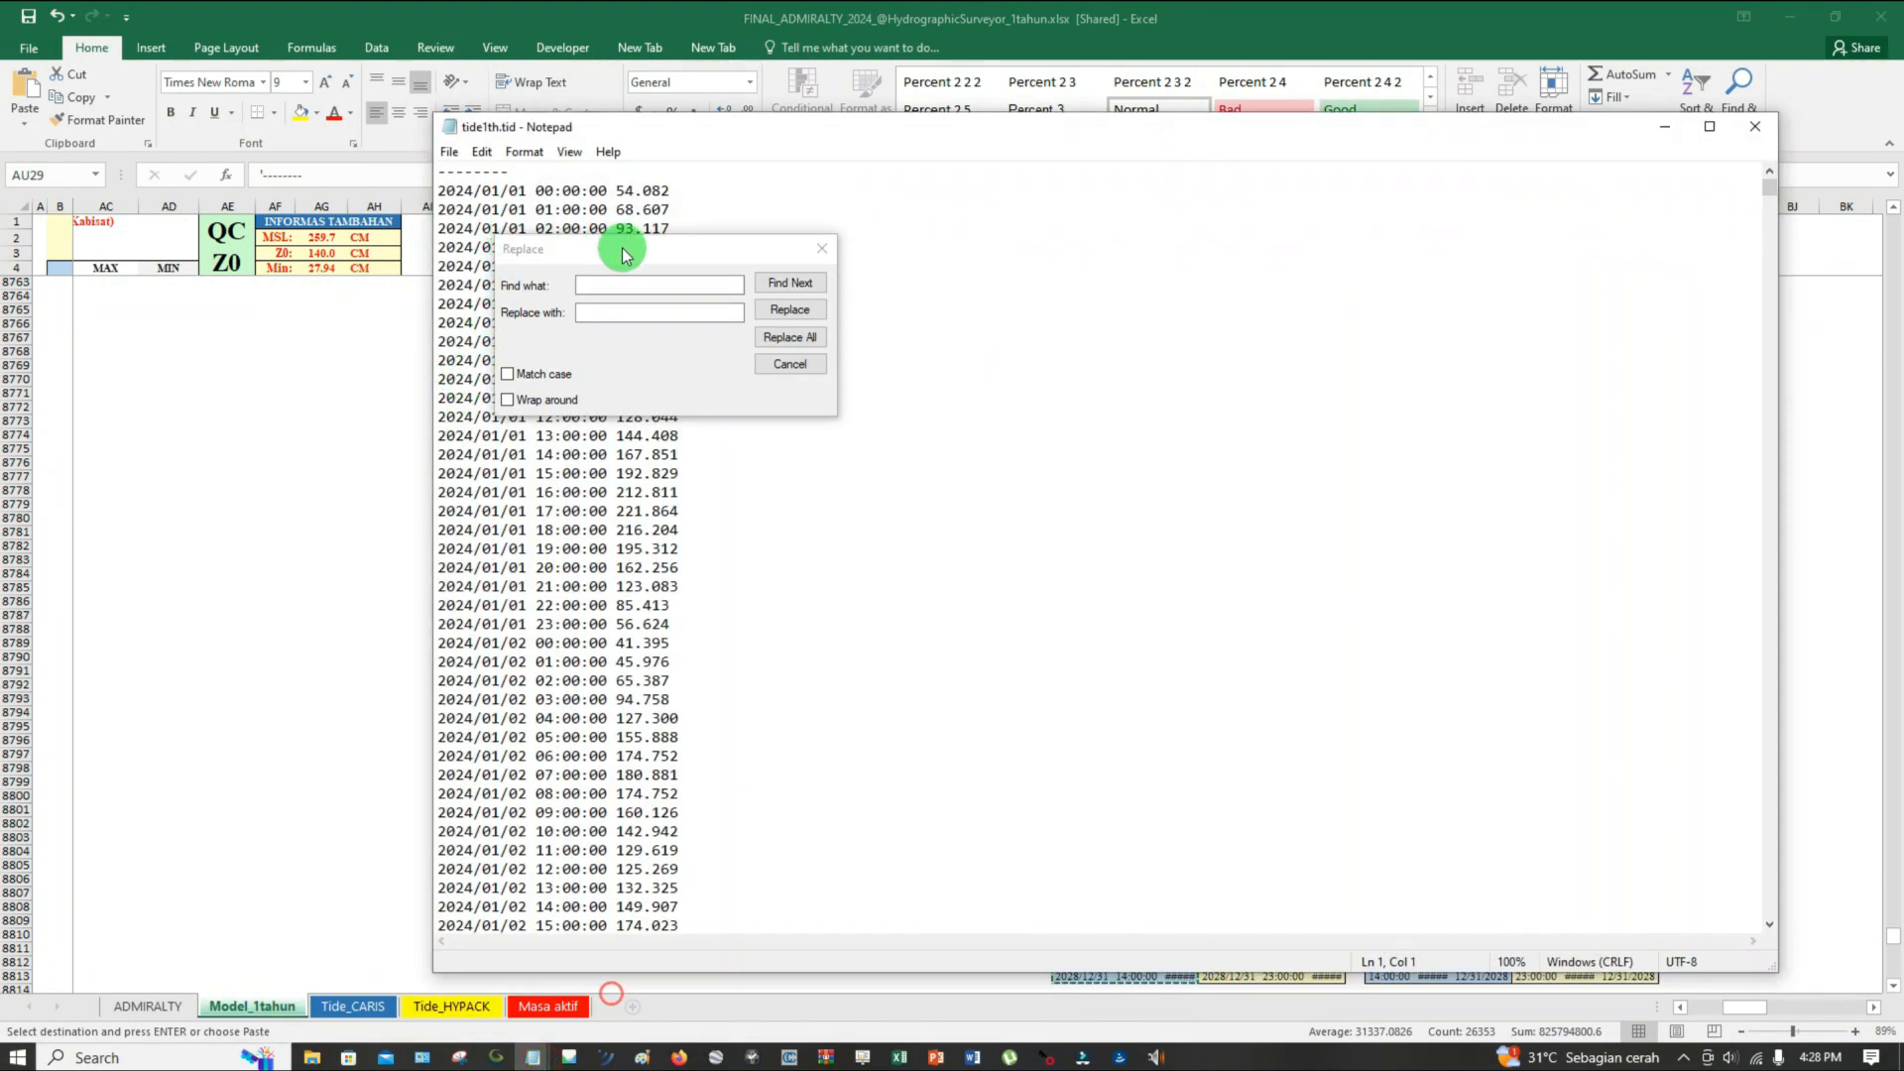
left_click(790, 364)
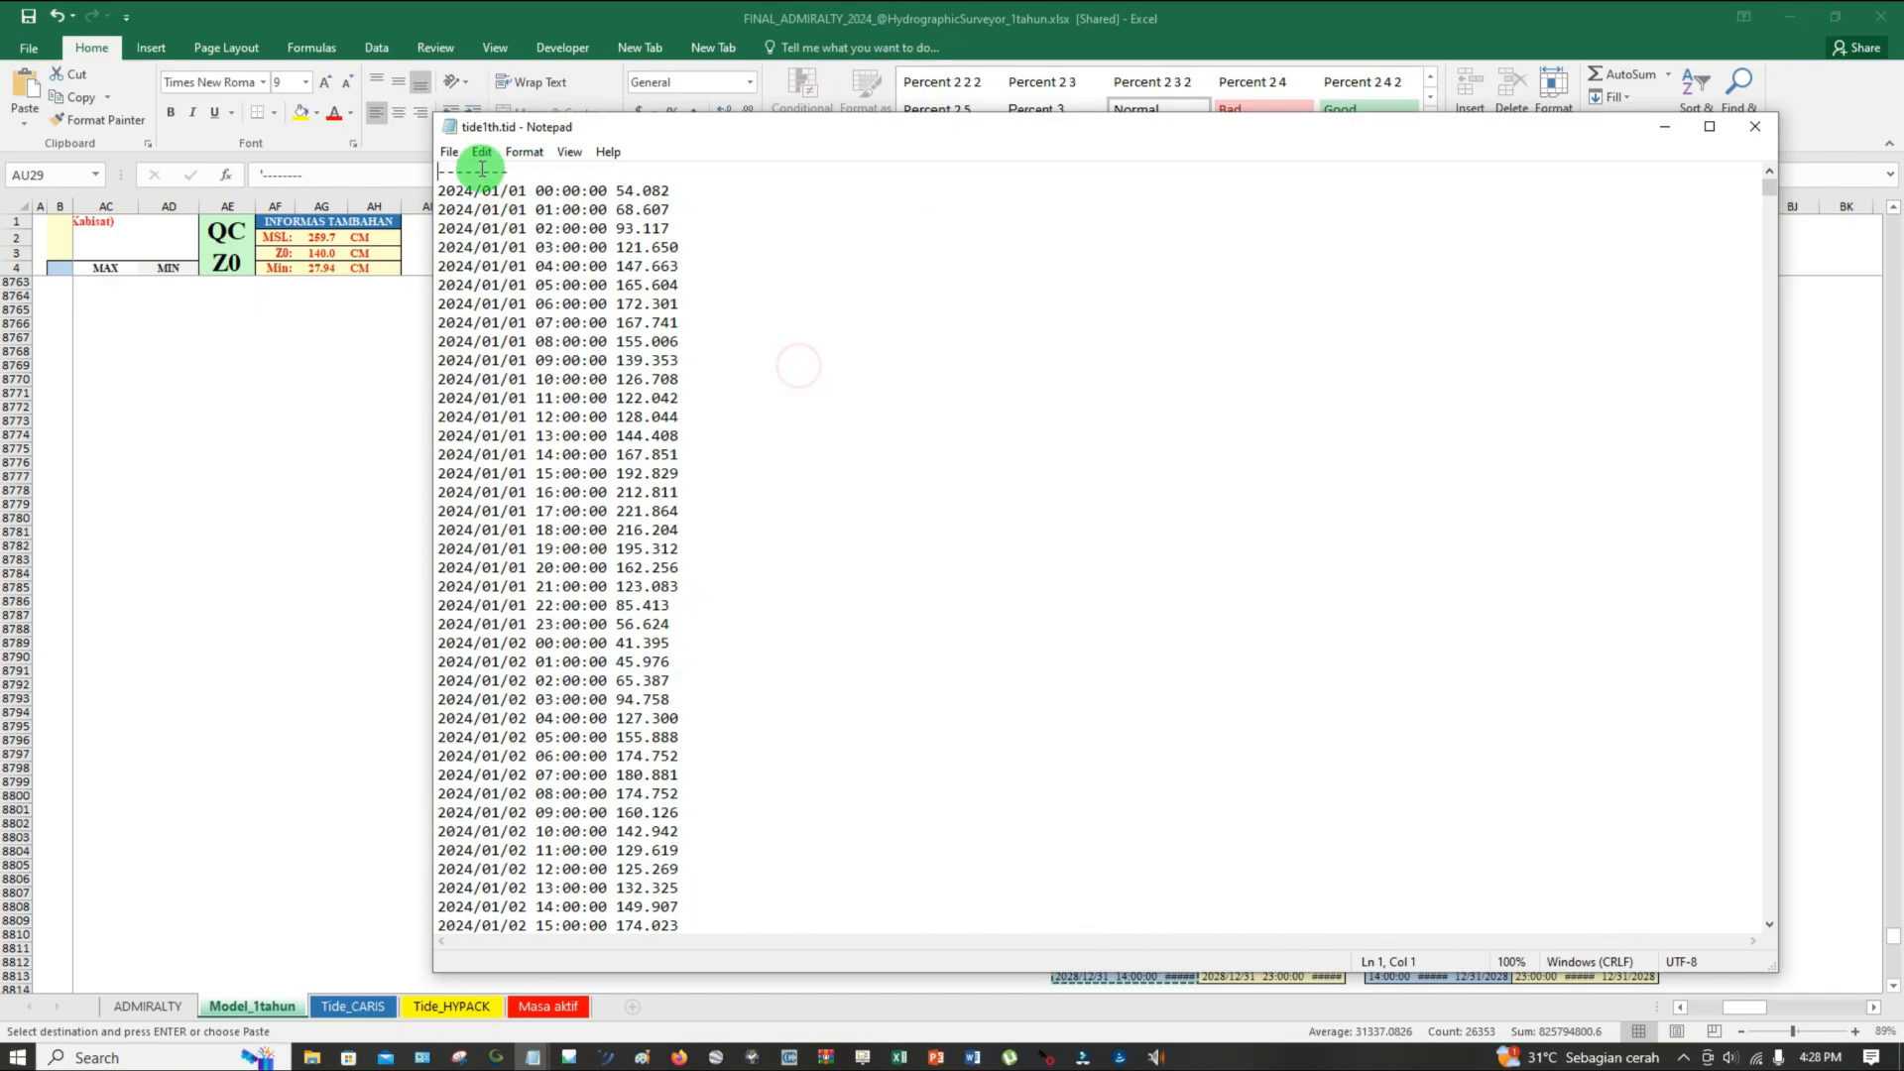
left_click(522, 230)
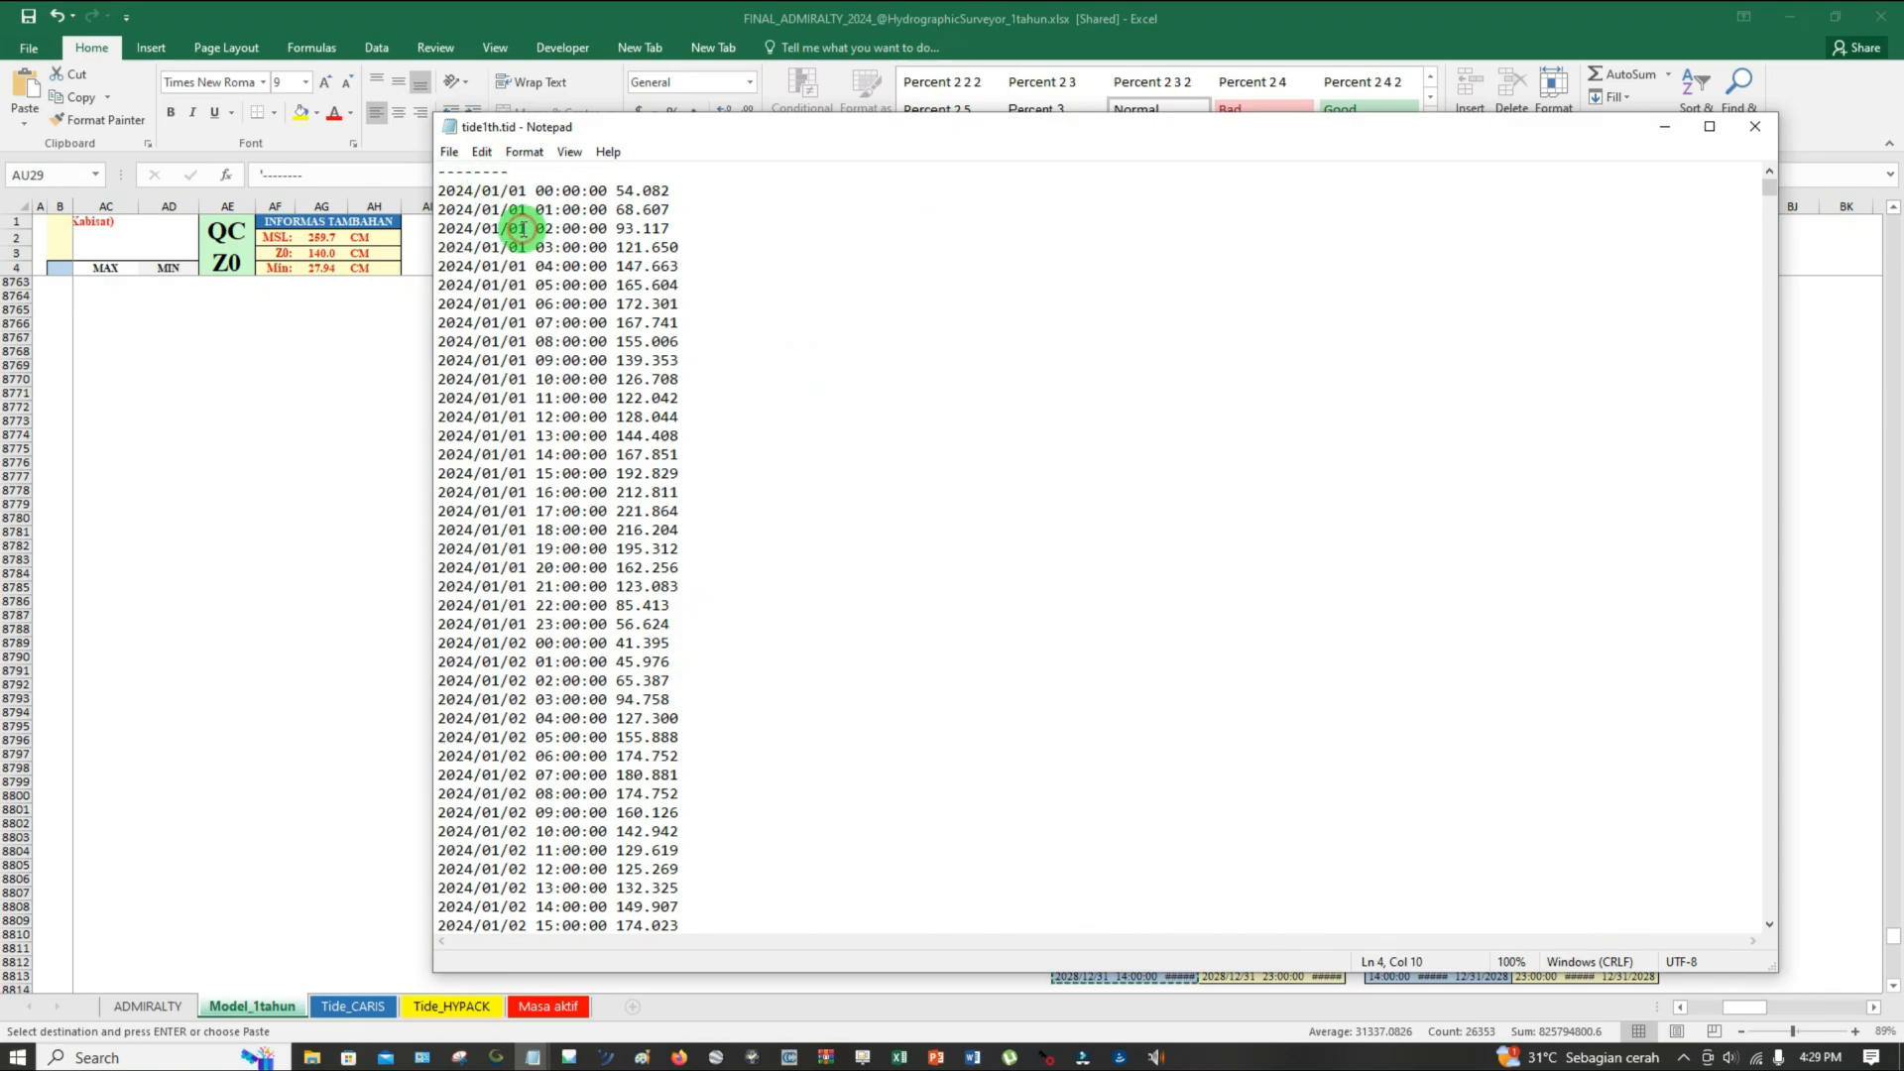
key("ctrl+a")
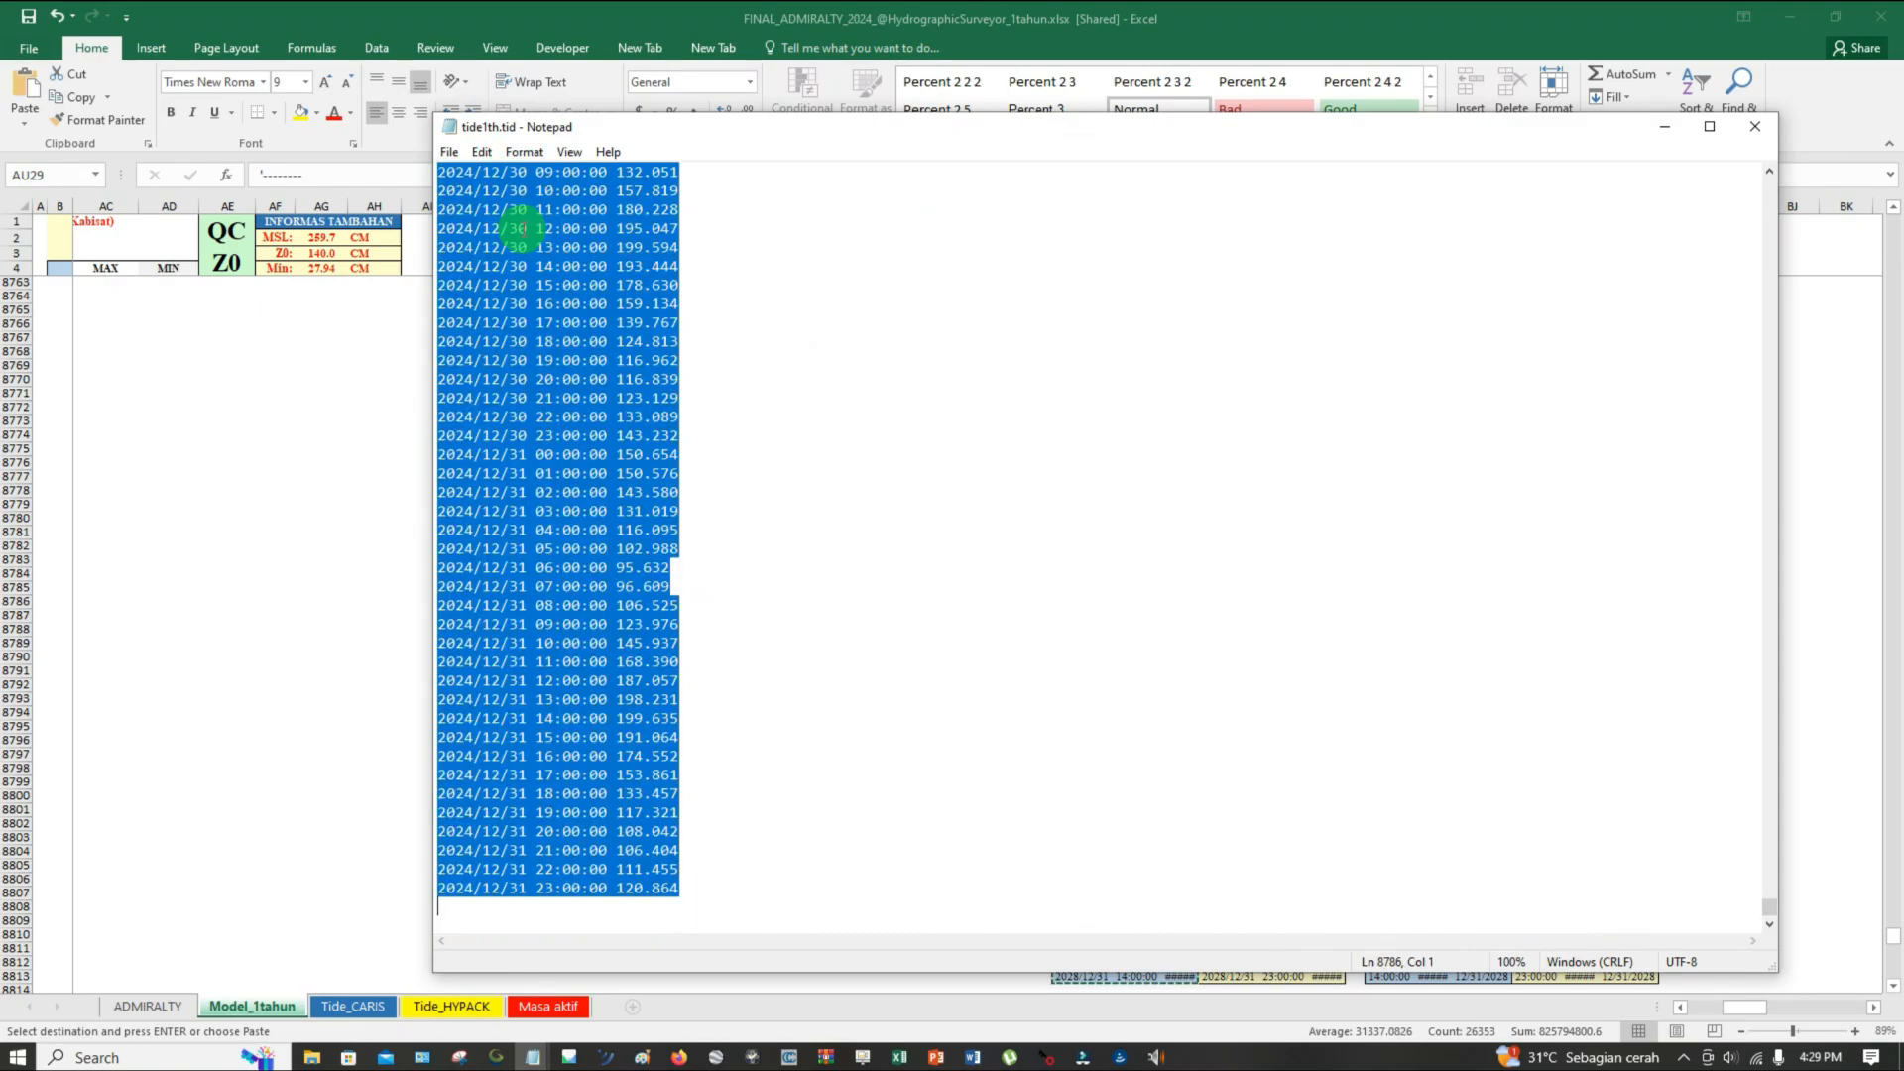
key("ctrl+v")
Replace every tab gap between the date, time and tide columns with a single space throughout the file, then close the Replace dialog
left_click_drag(582, 172, 534, 181)
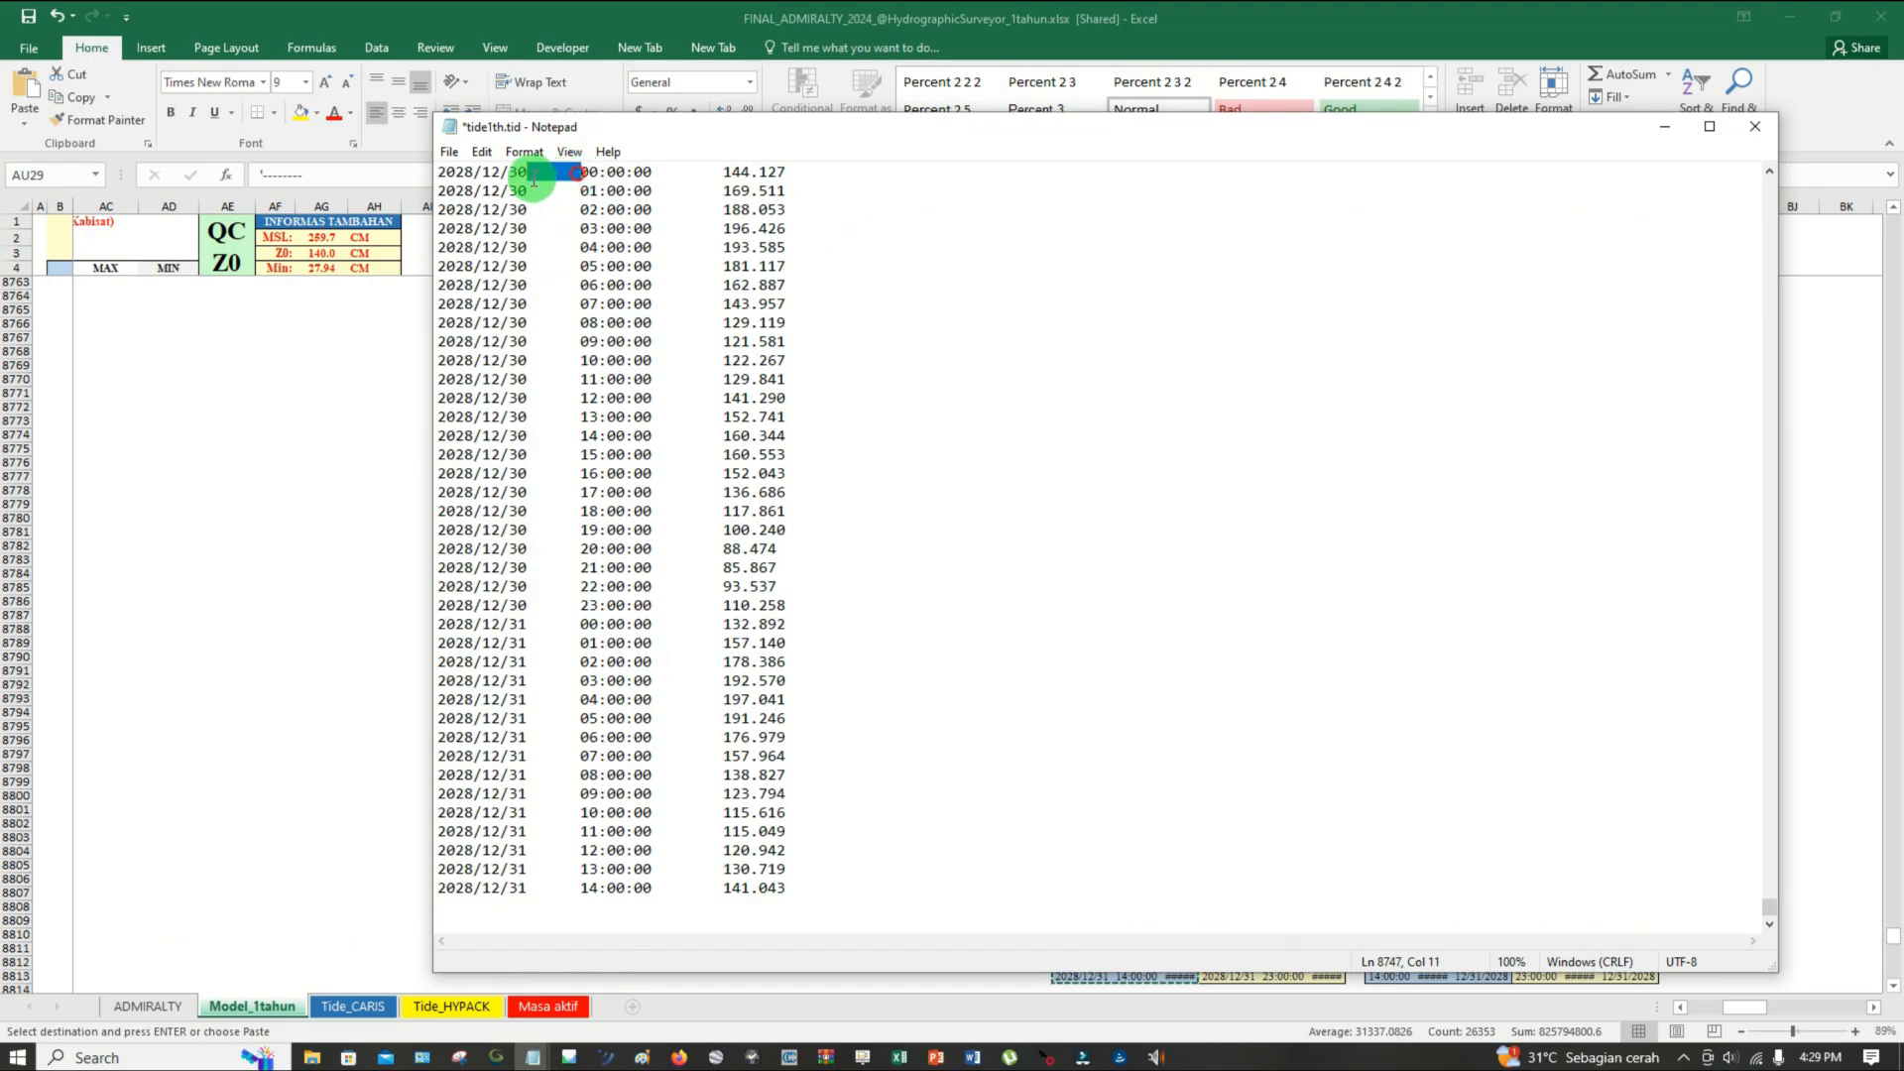
left_click(482, 152)
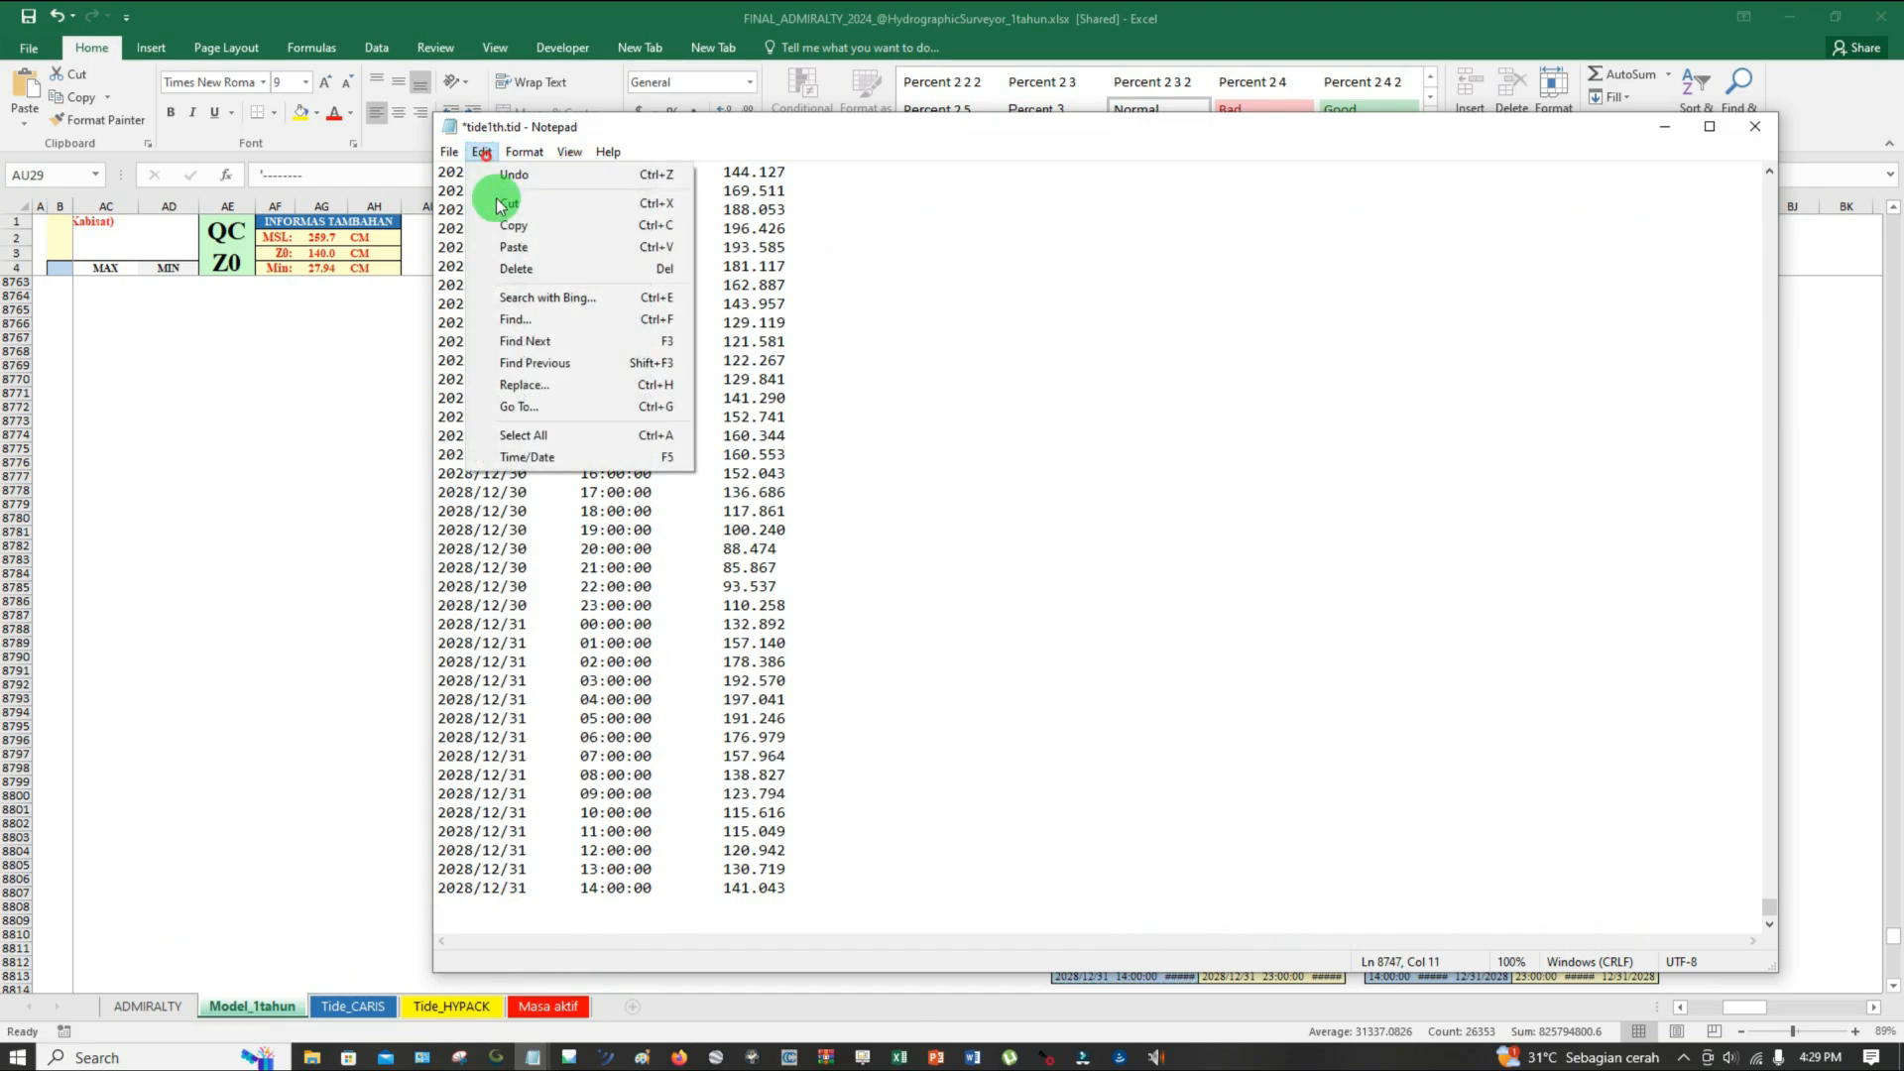
left_click(530, 387)
left_click_drag(668, 251, 762, 298)
left_click(744, 336)
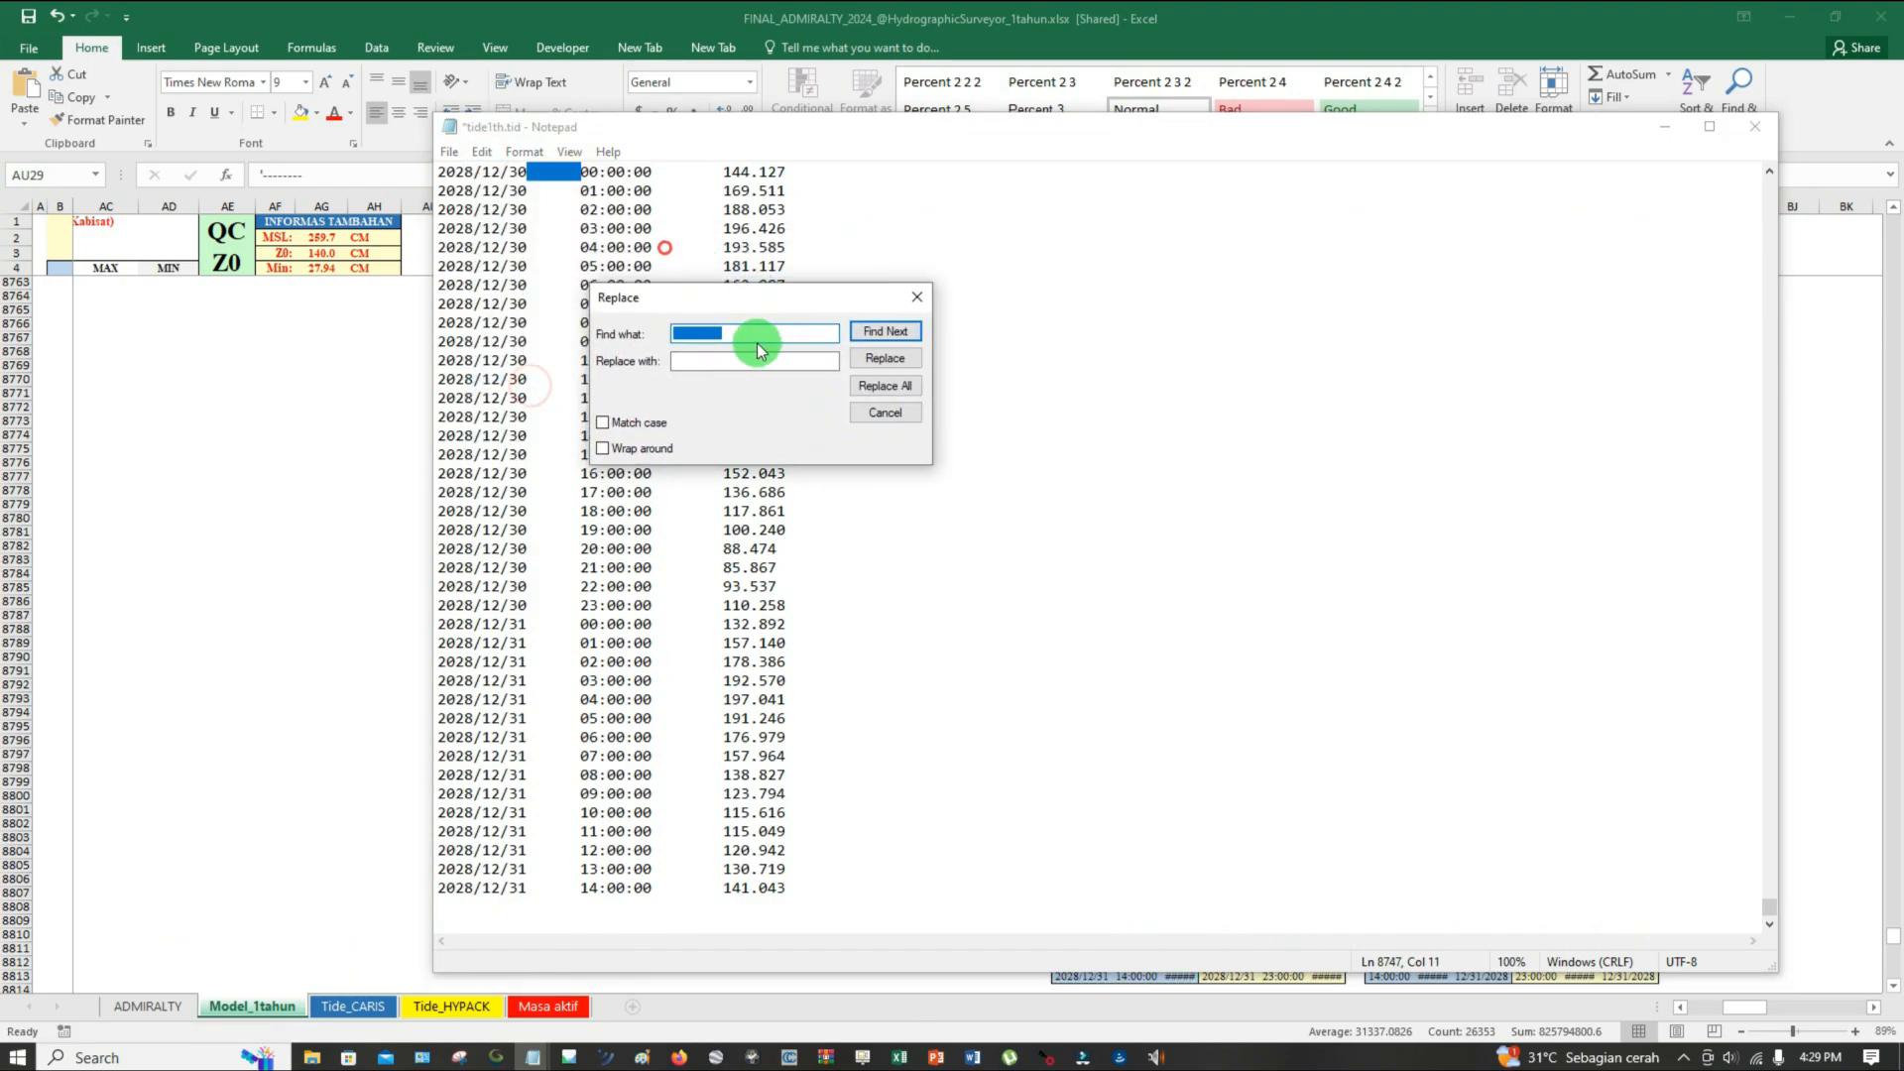
left_click(726, 358)
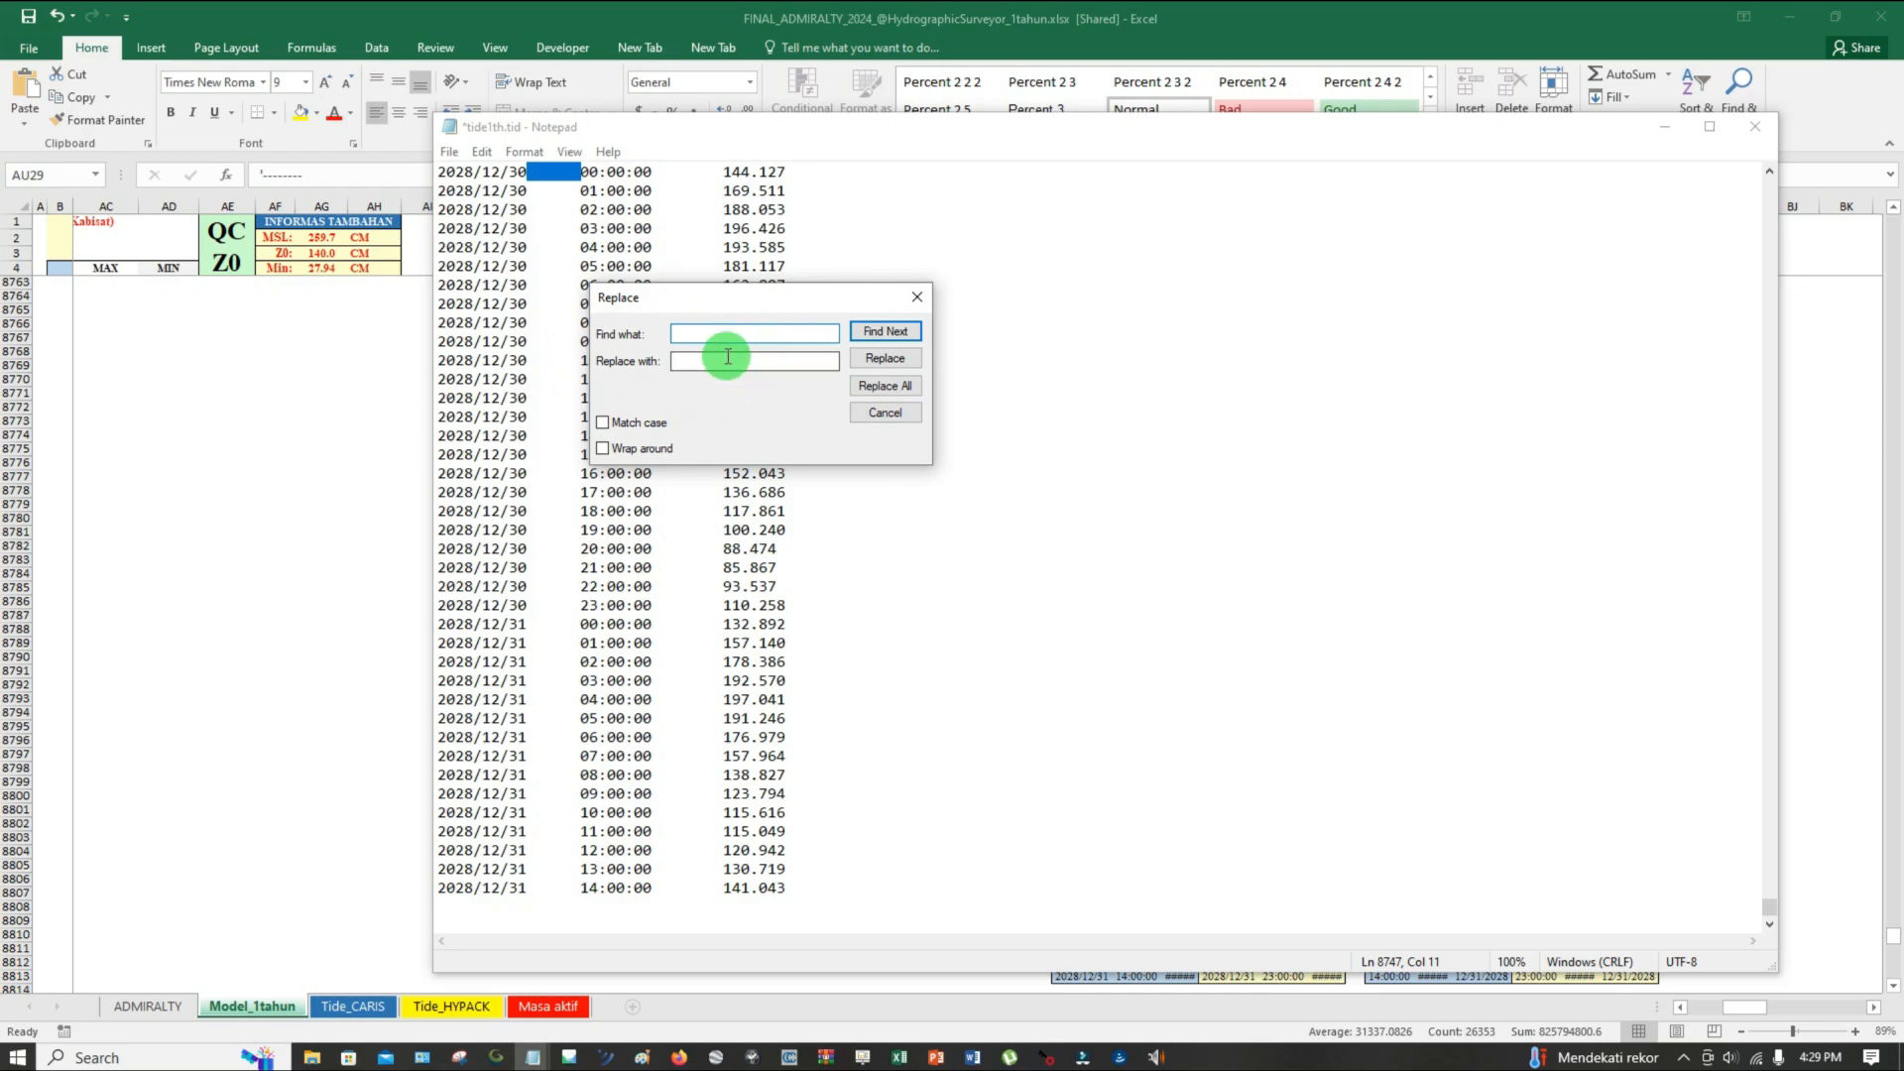
left_click(874, 386)
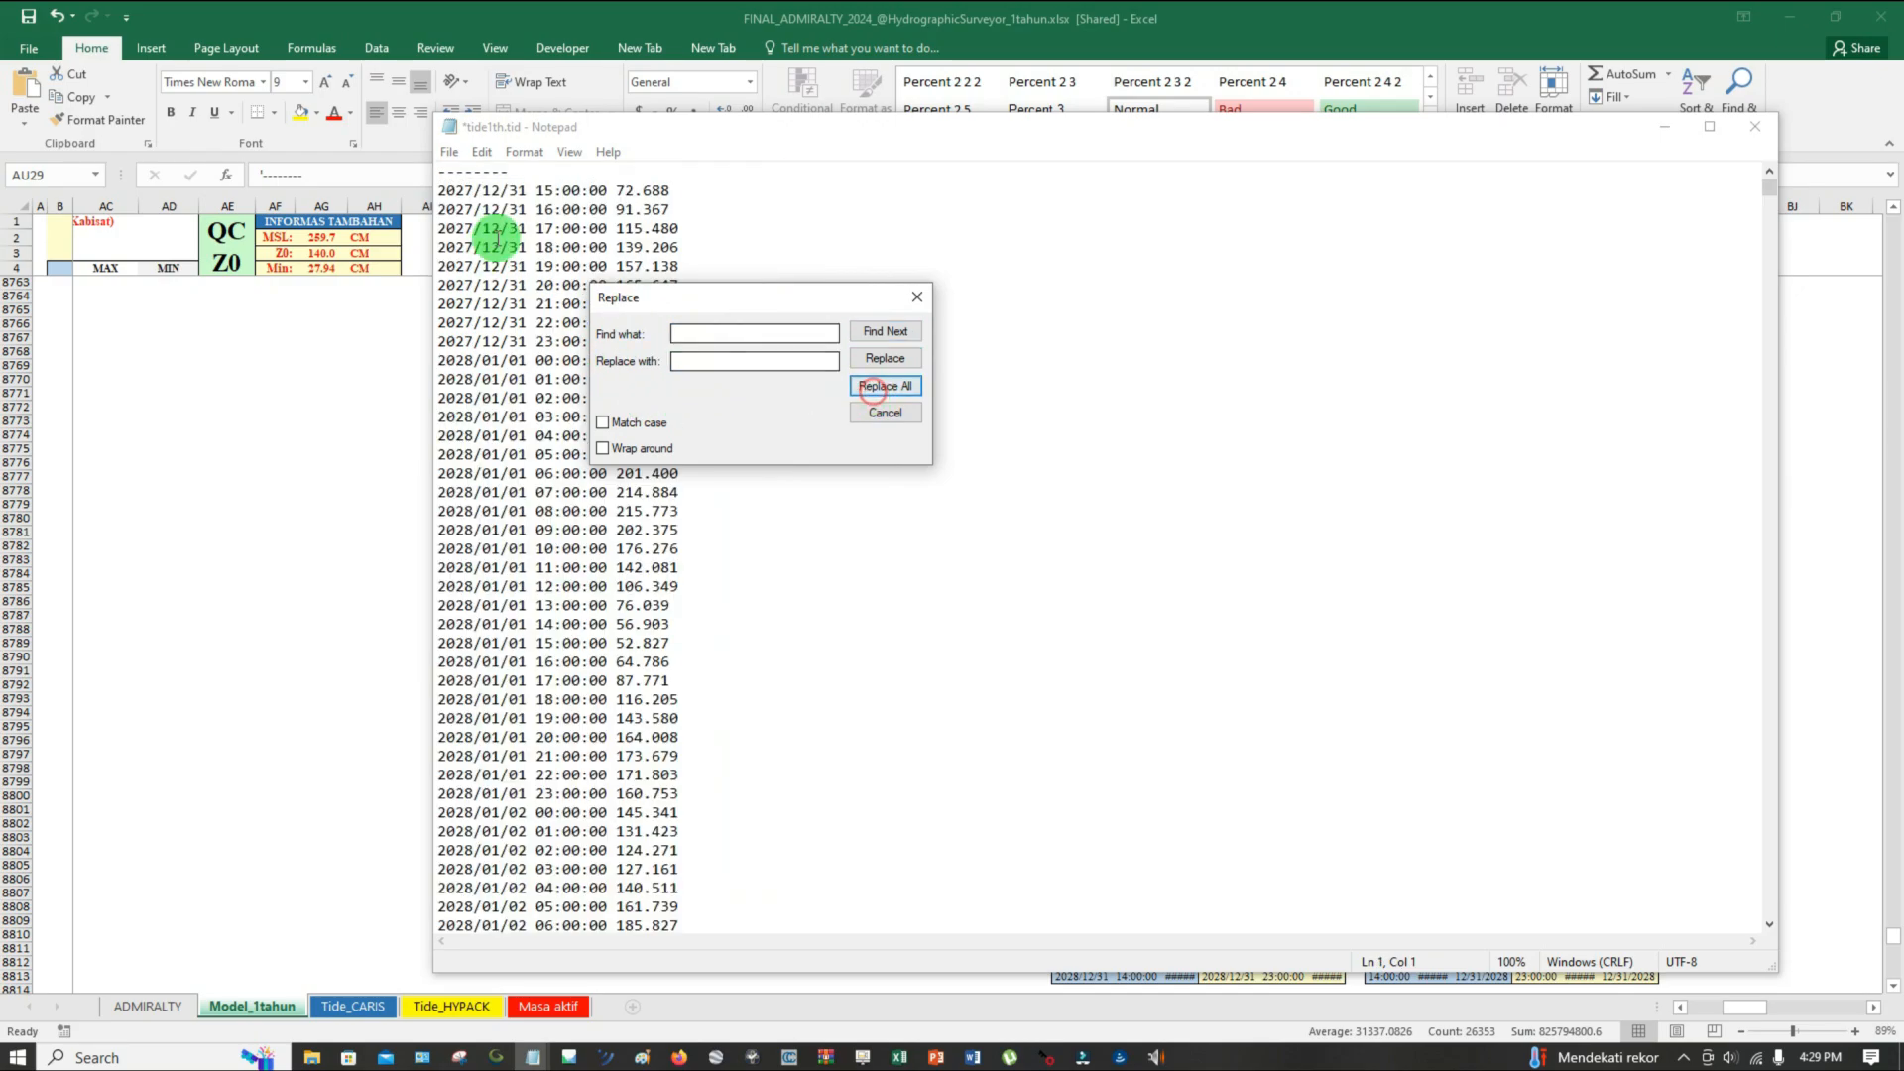
left_click(918, 297)
Open the Save As dialog for the tide text and check the file name tide1th.tid with its .tid extension
left_click(447, 151)
left_click(485, 263)
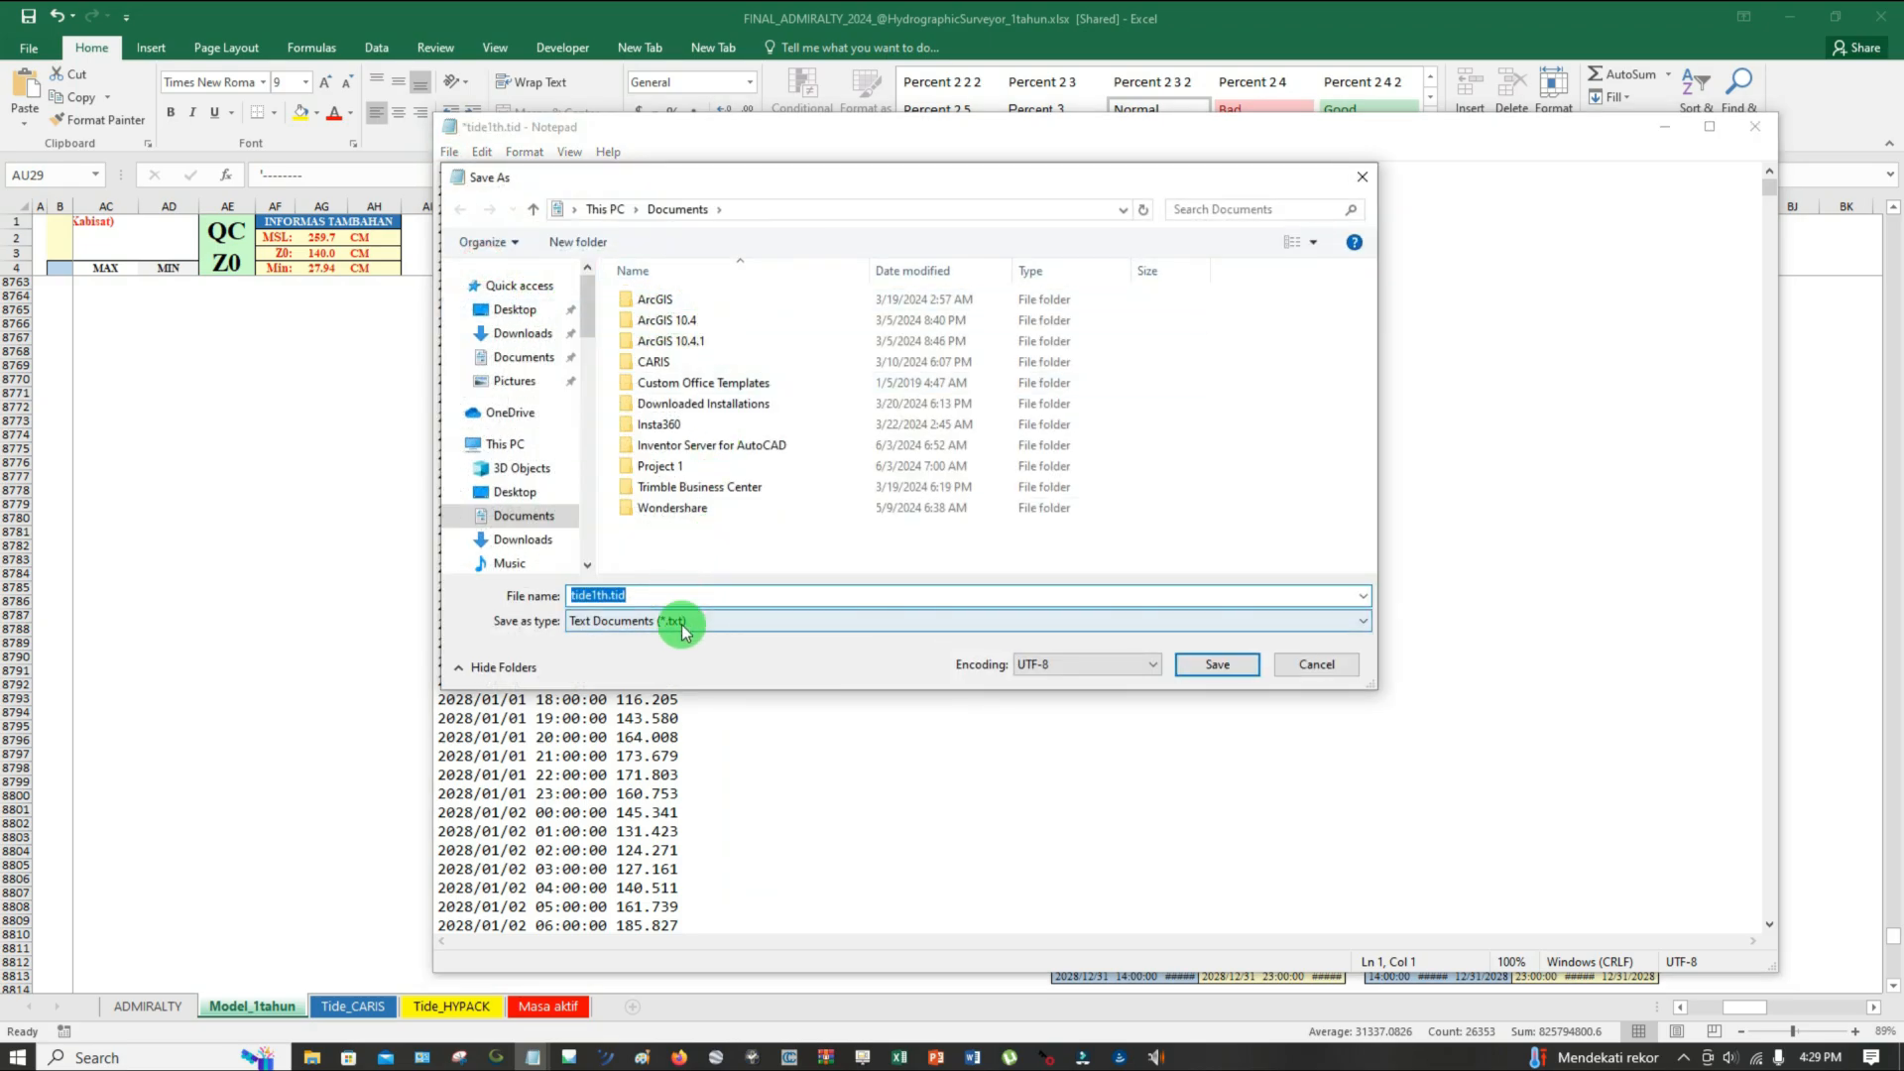
left_click(631, 598)
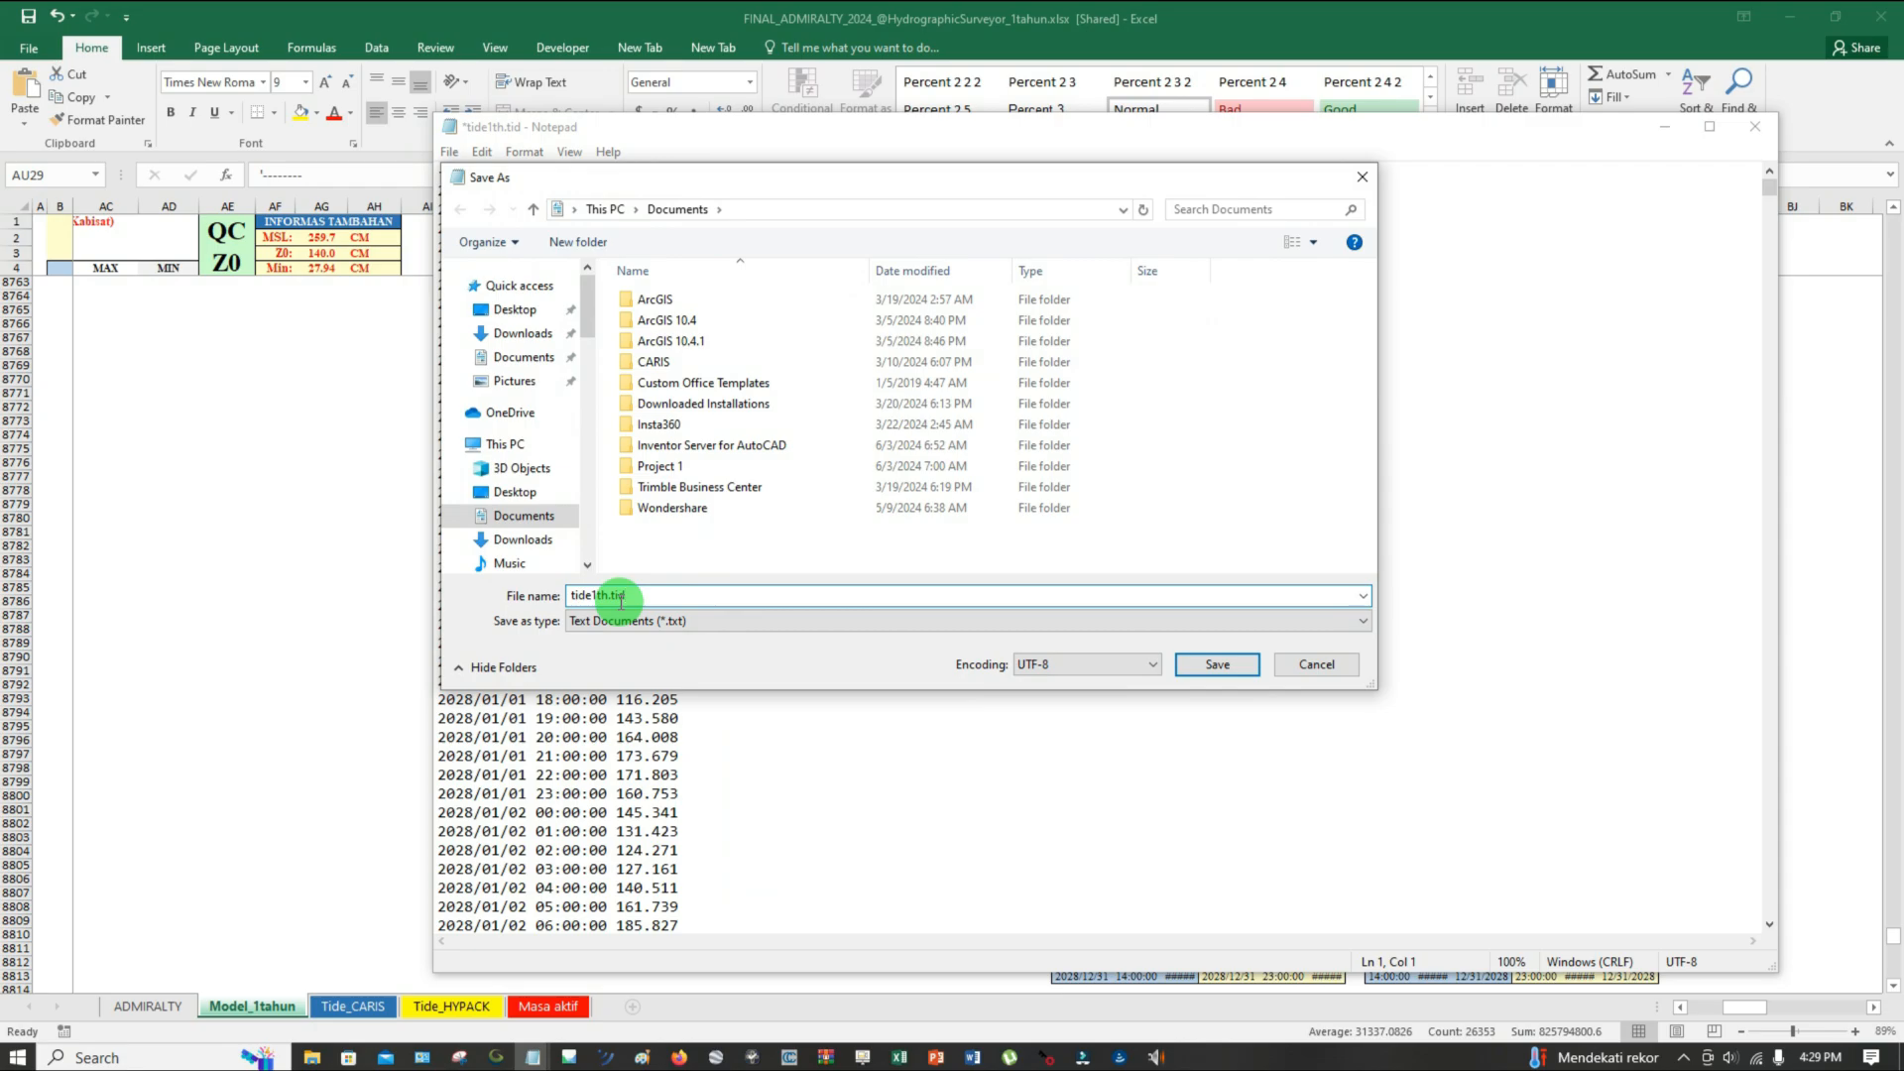
left_click(627, 621)
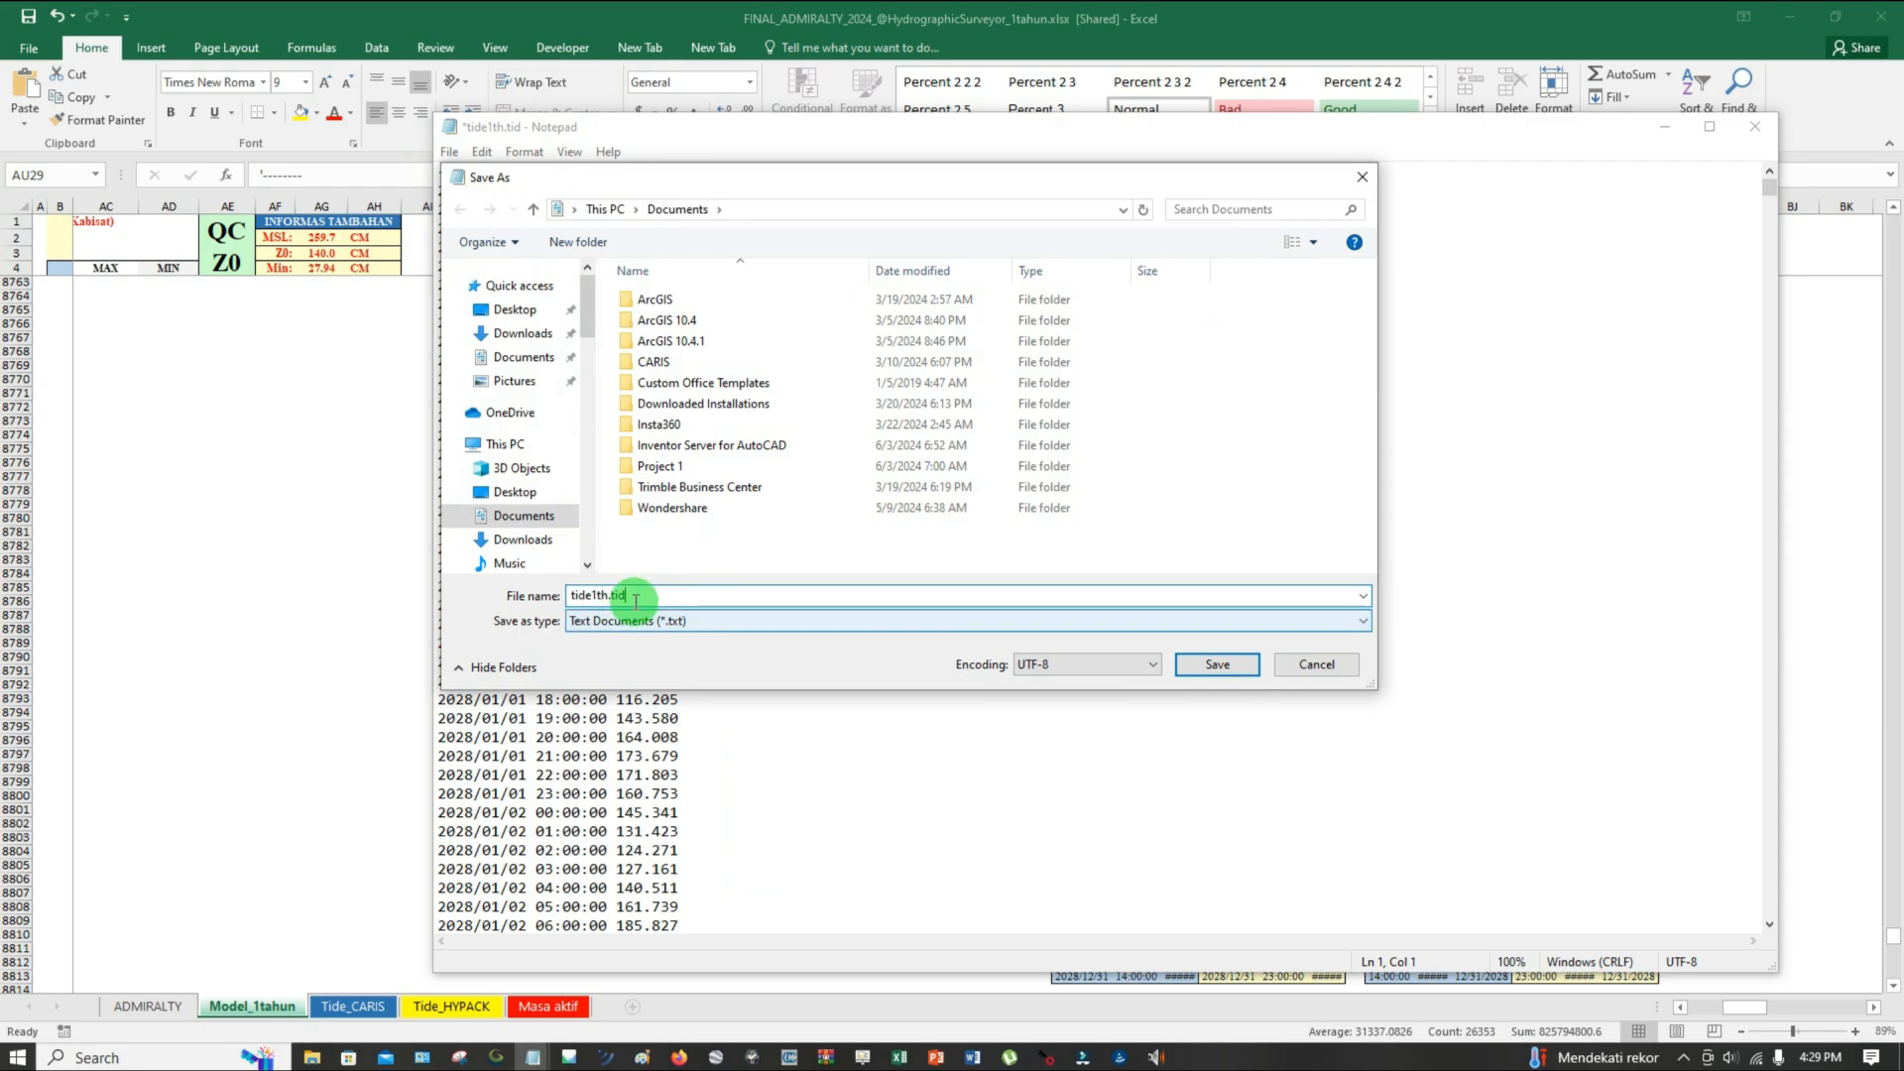
left_click(633, 596)
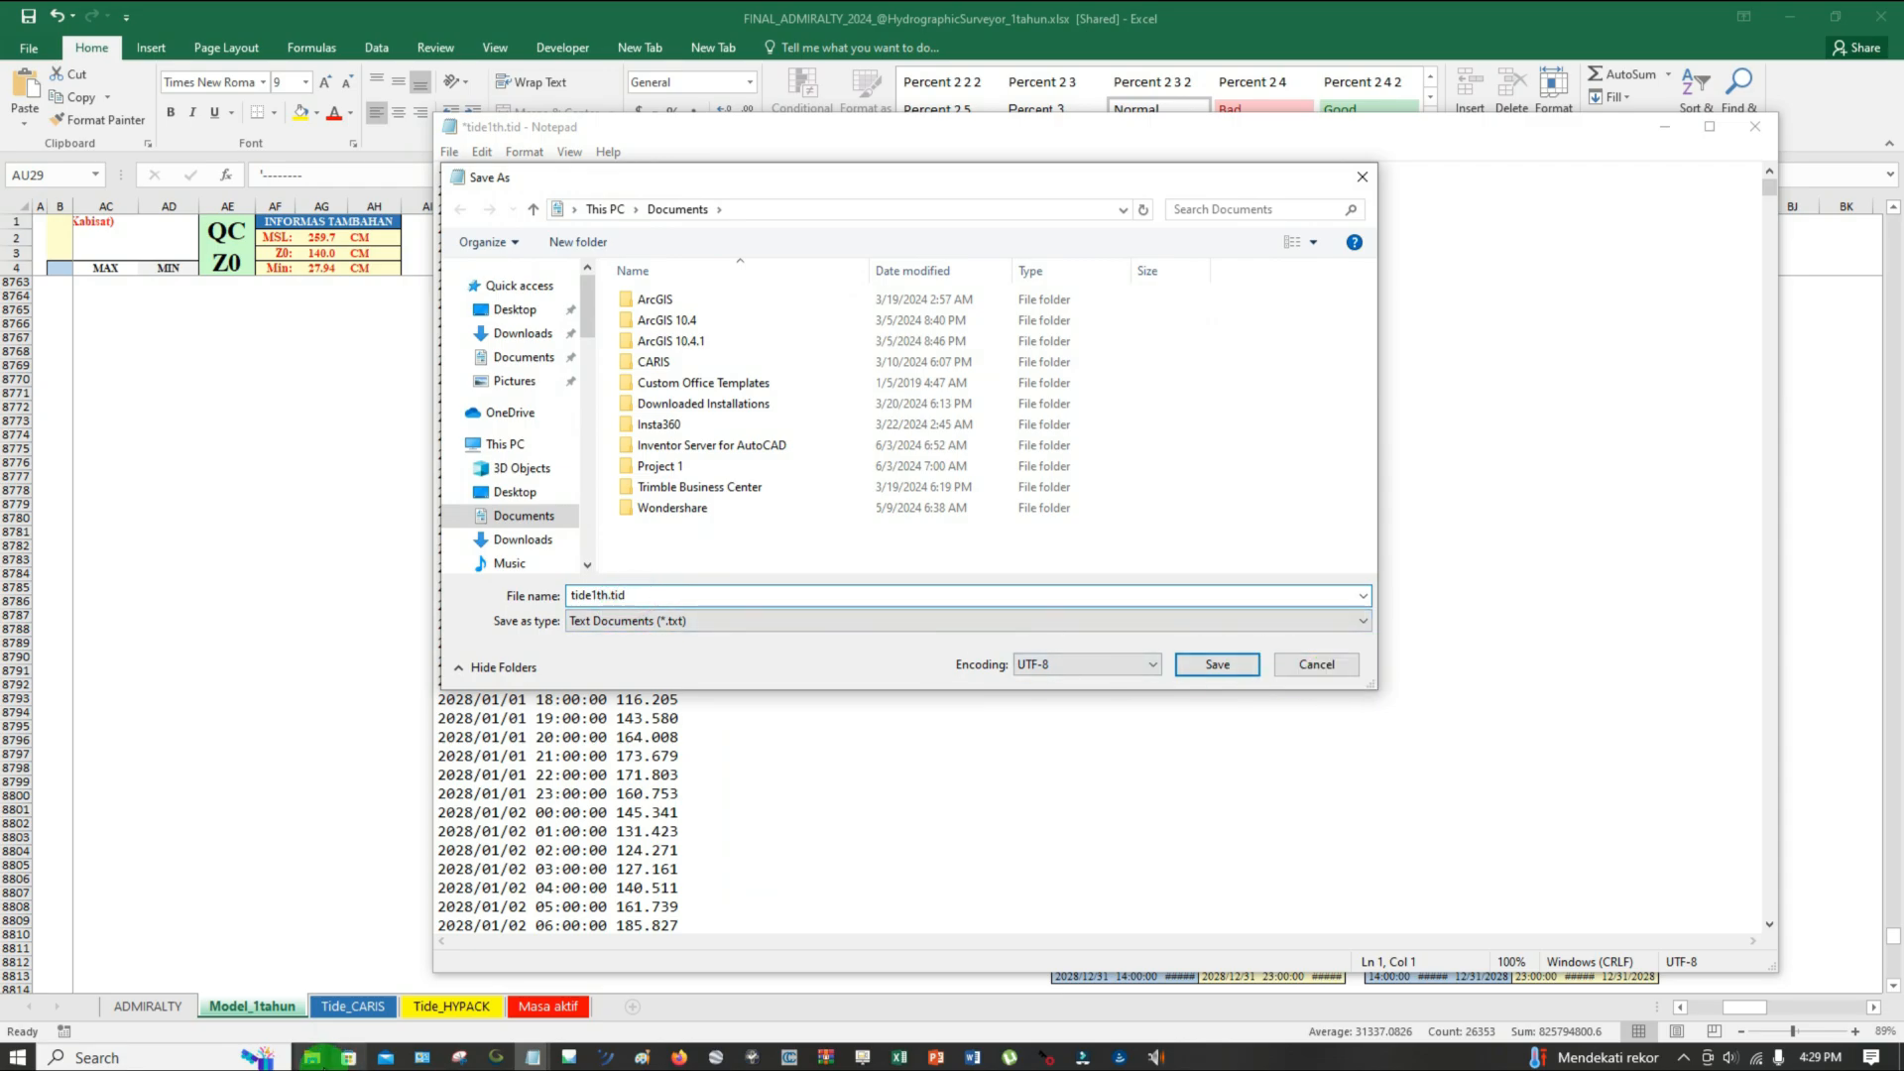
Switch to File Explorer, open tide1th.tid from the Documents folder in CARIS HIPS Tide Editor and inspect its tide graph
mouse_move(311, 1057)
left_click(321, 1009)
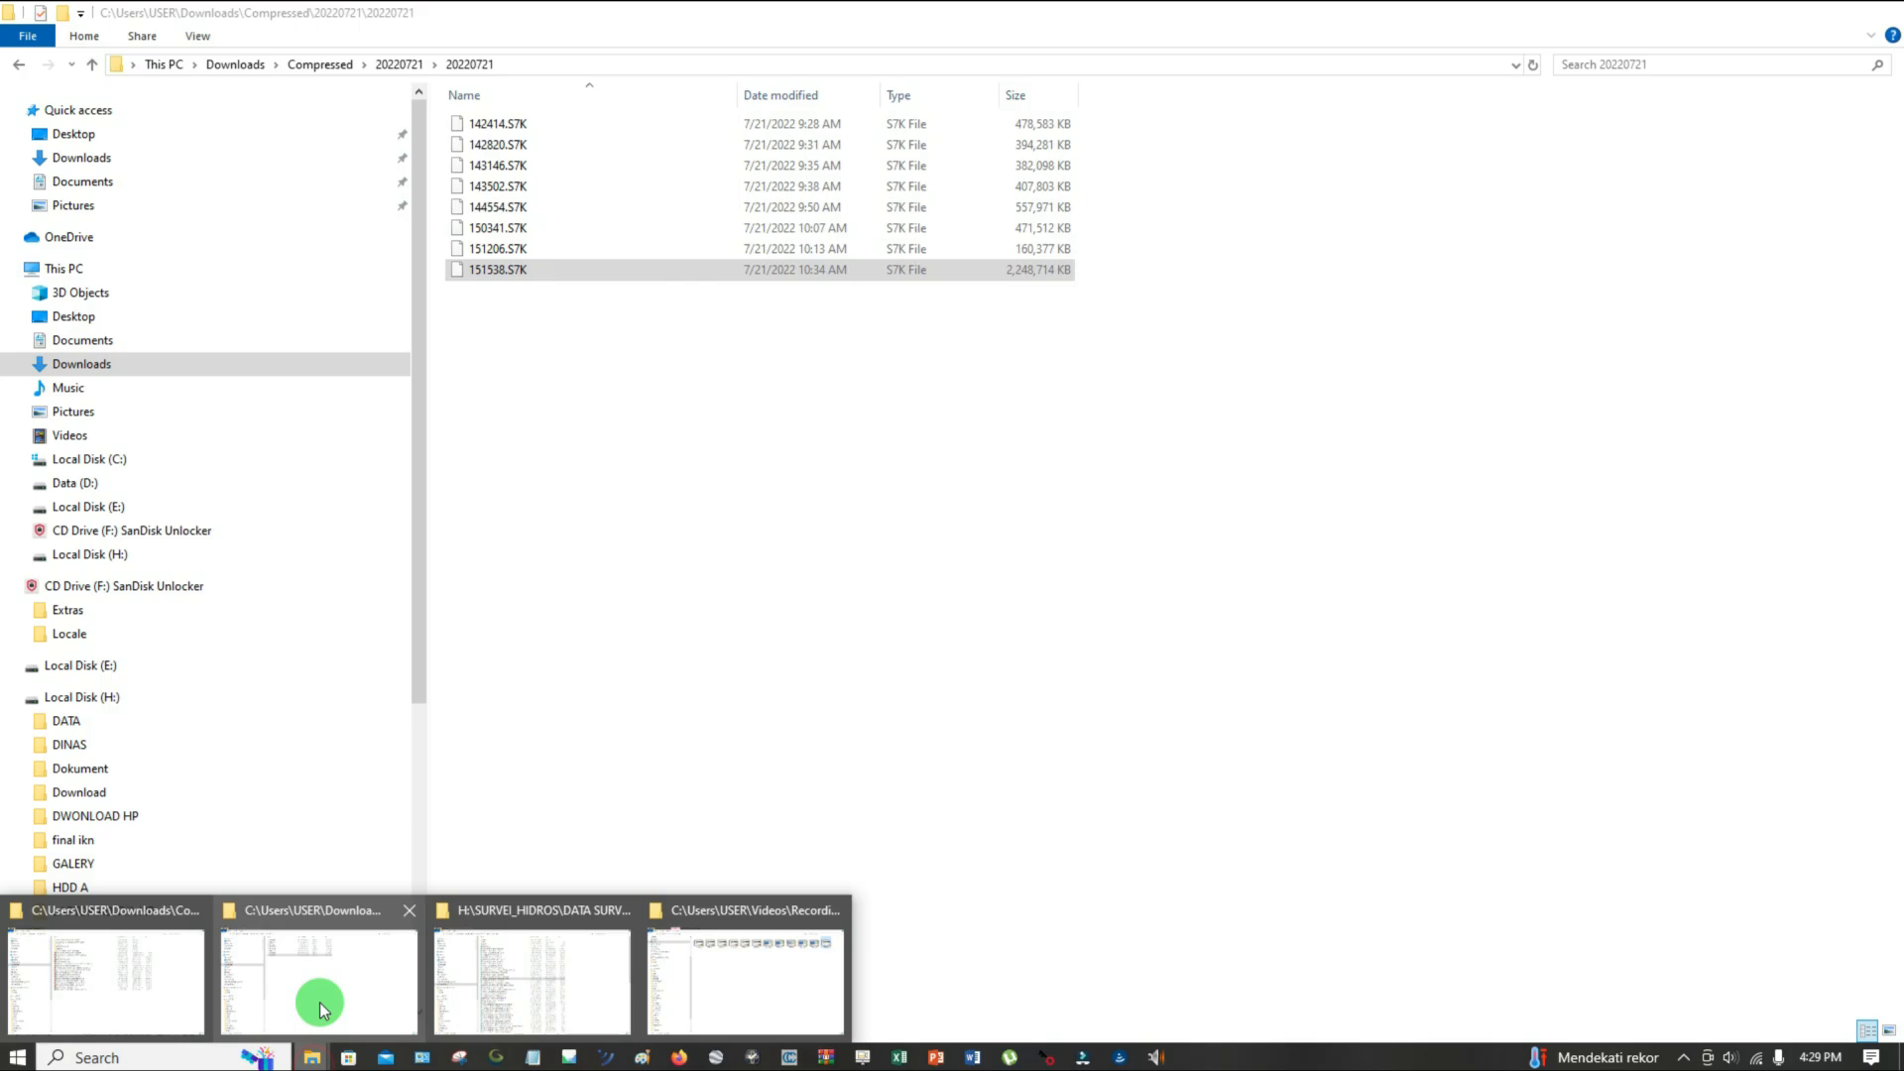
left_click(179, 984)
left_click(83, 340)
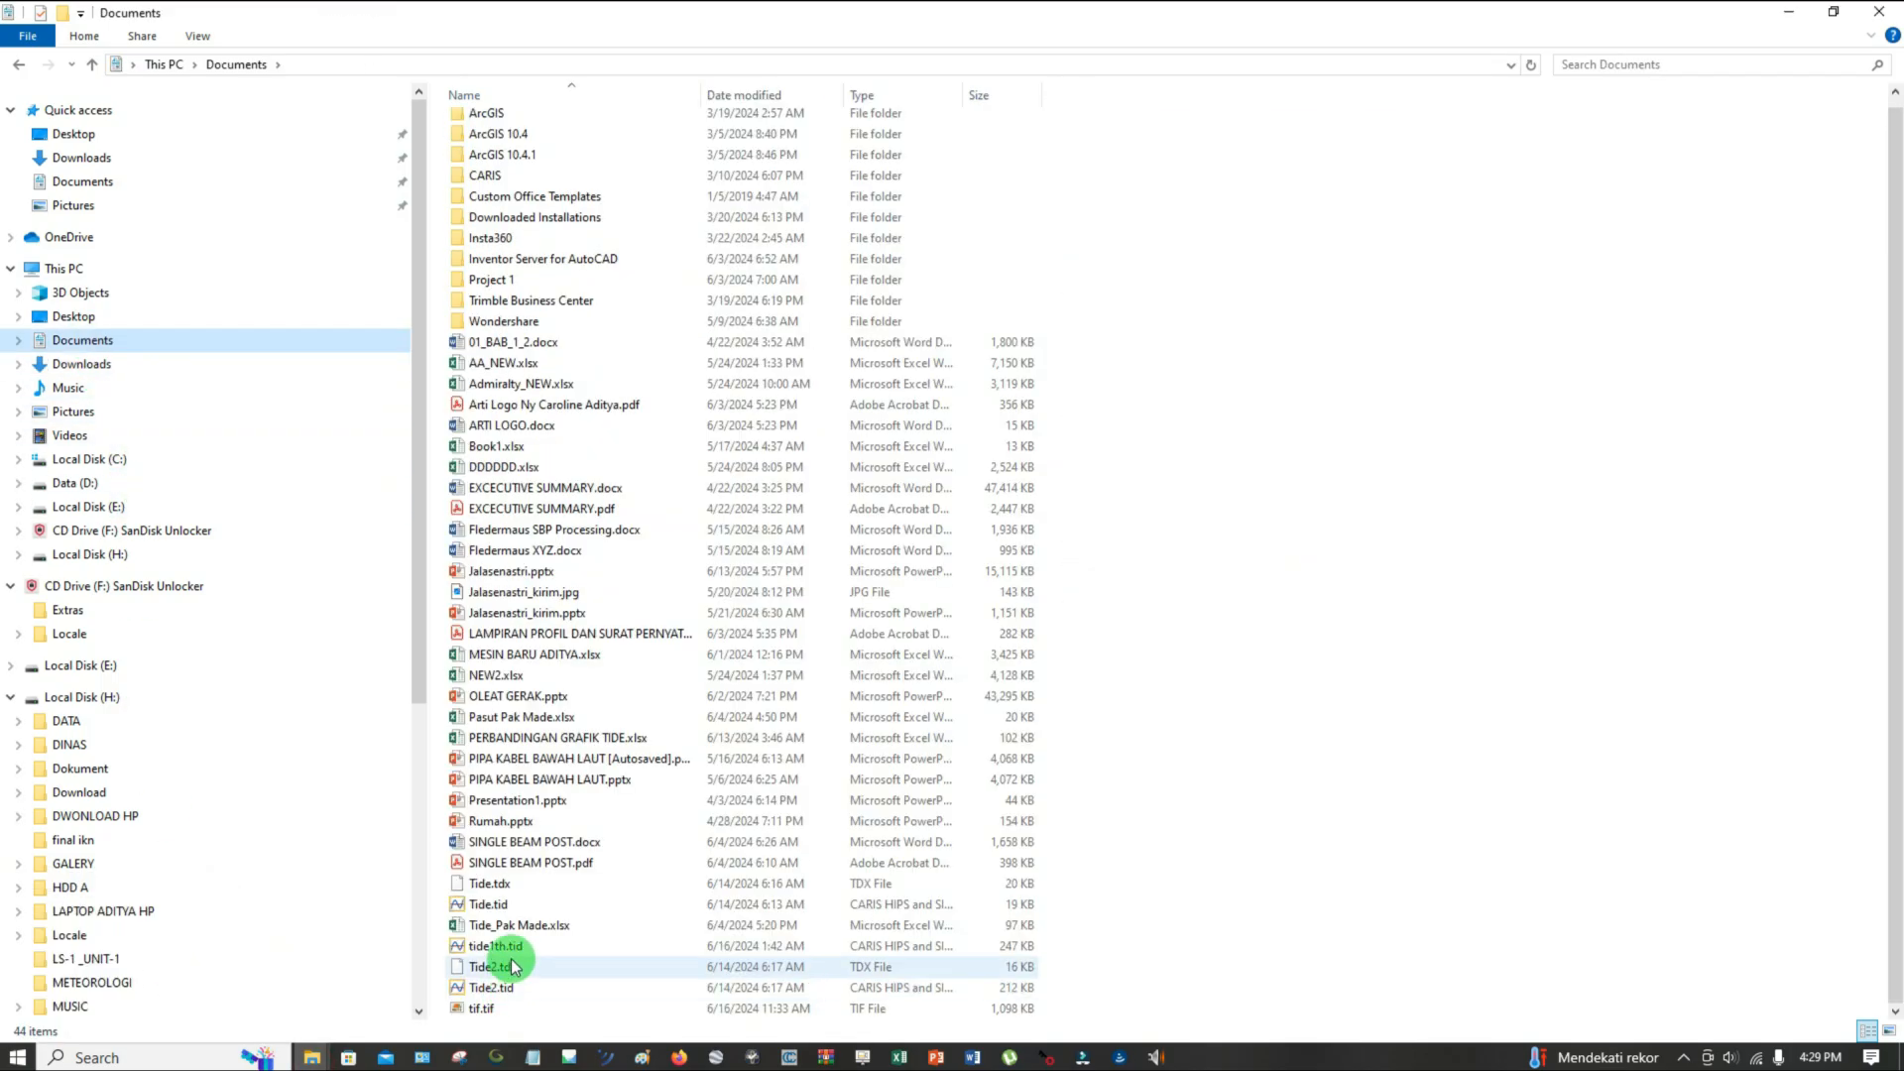
left_click(511, 947)
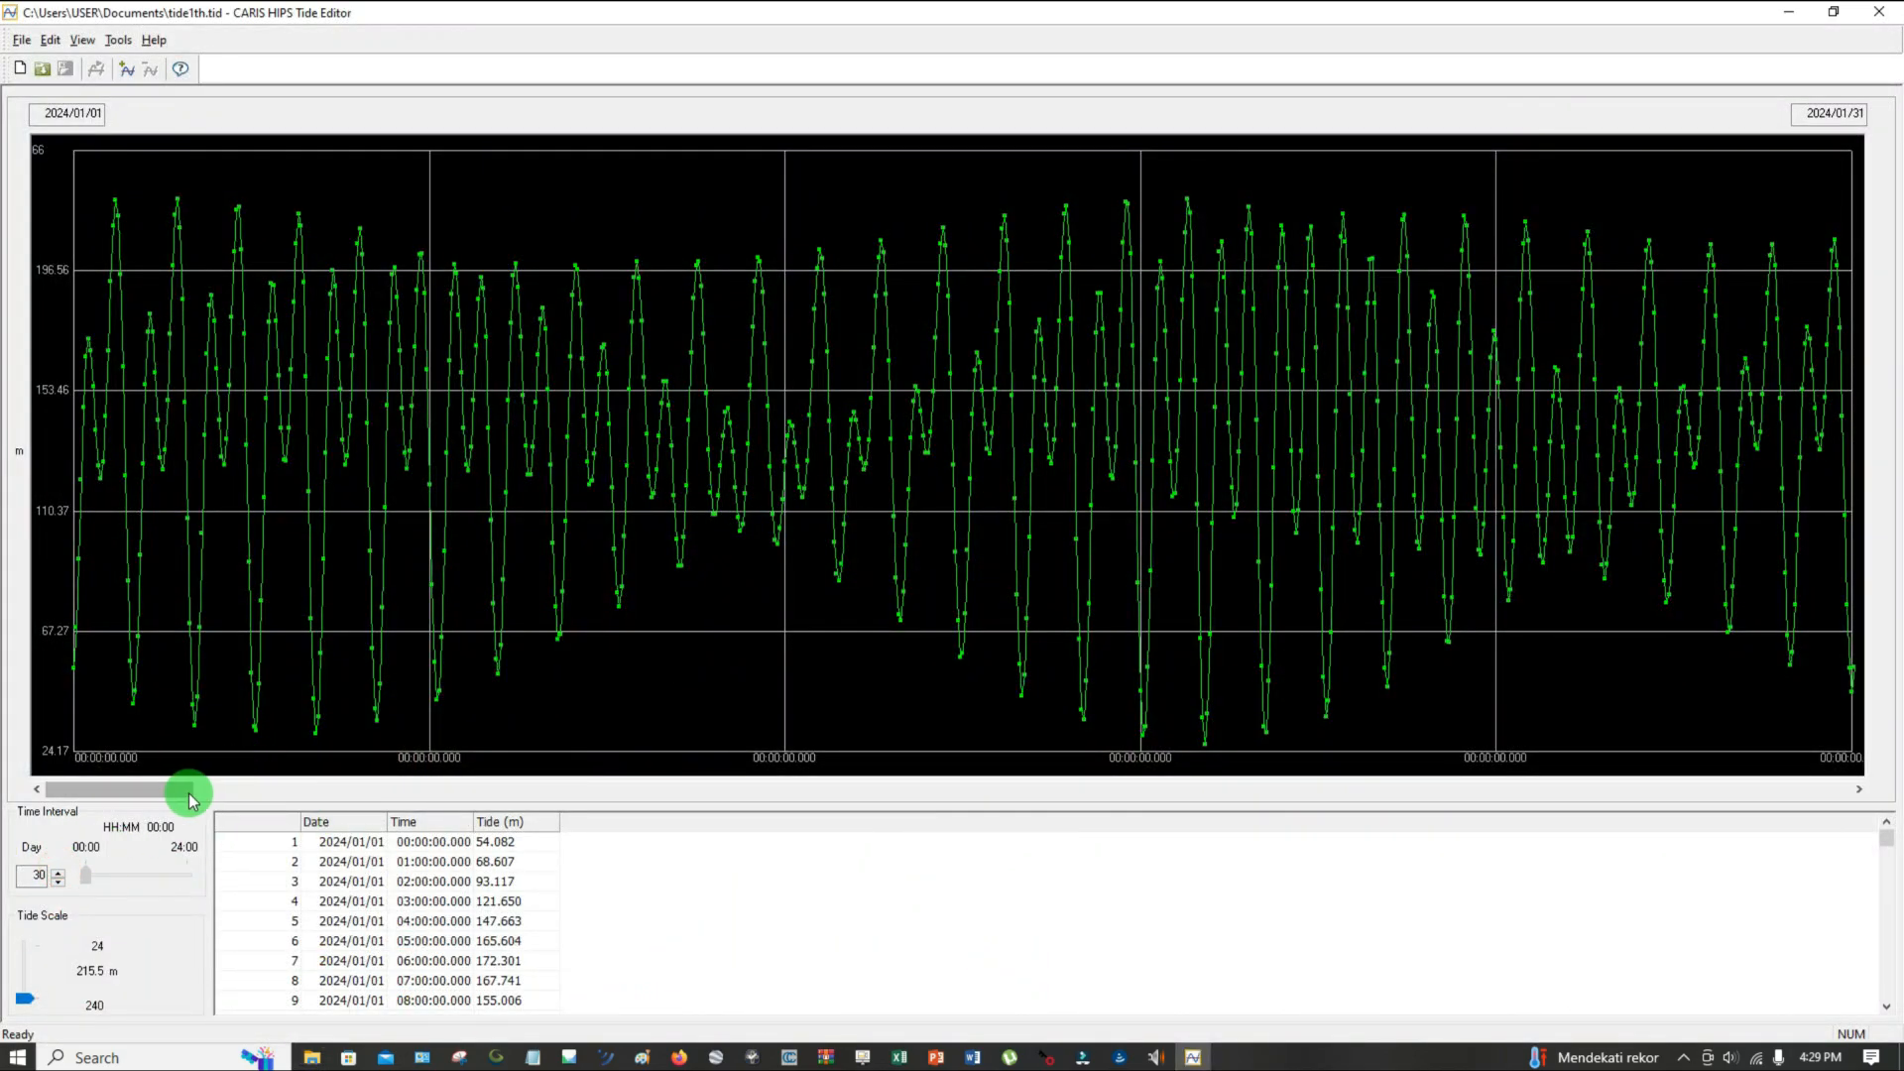
mouse_move(140, 793)
left_mouse_down()
mouse_move(1547, 790)
mouse_move(1827, 827)
mouse_move(1517, 867)
mouse_move(859, 848)
mouse_move(479, 791)
mouse_move(112, 801)
left_mouse_up()
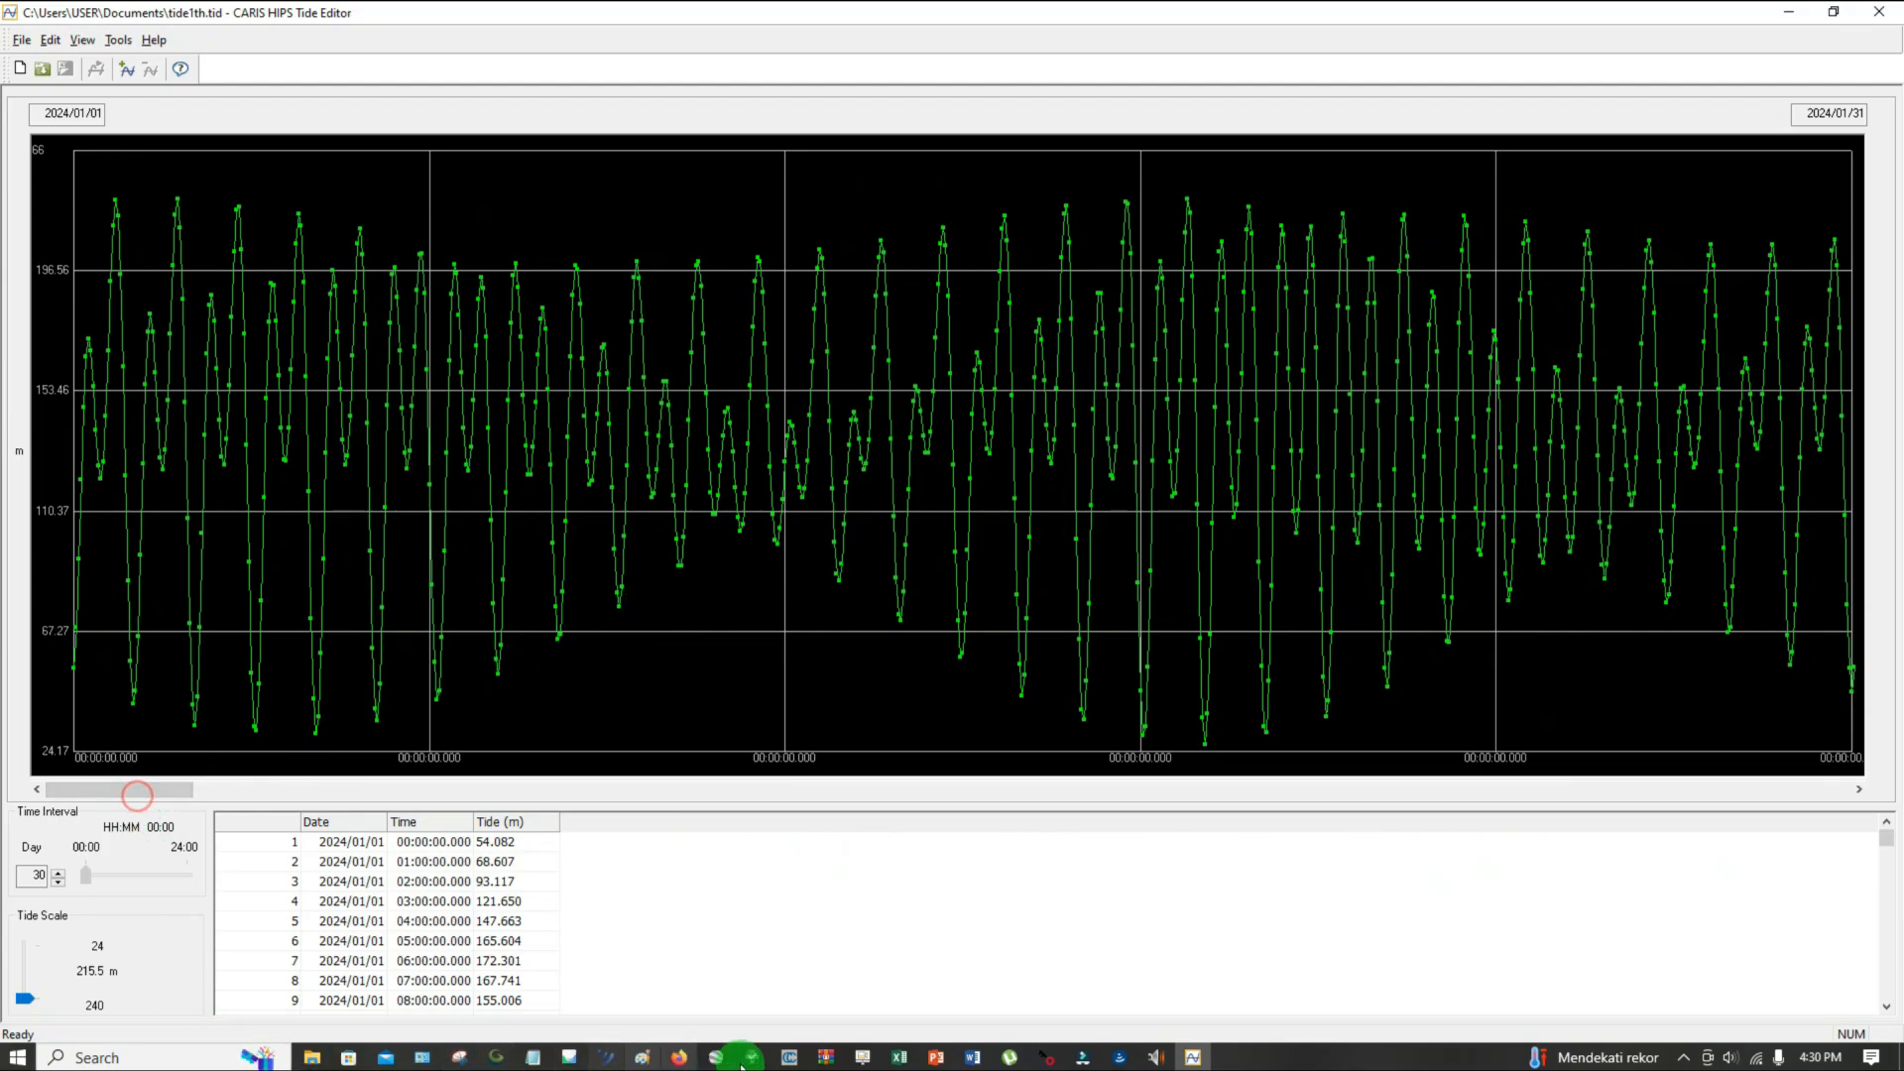
Return to the FINAL_ADMIRALTY one-year workbook in Excel, minimizing Tide Editor, cancelling the Save As dialog and minimizing Notepad
left_click(839, 1059)
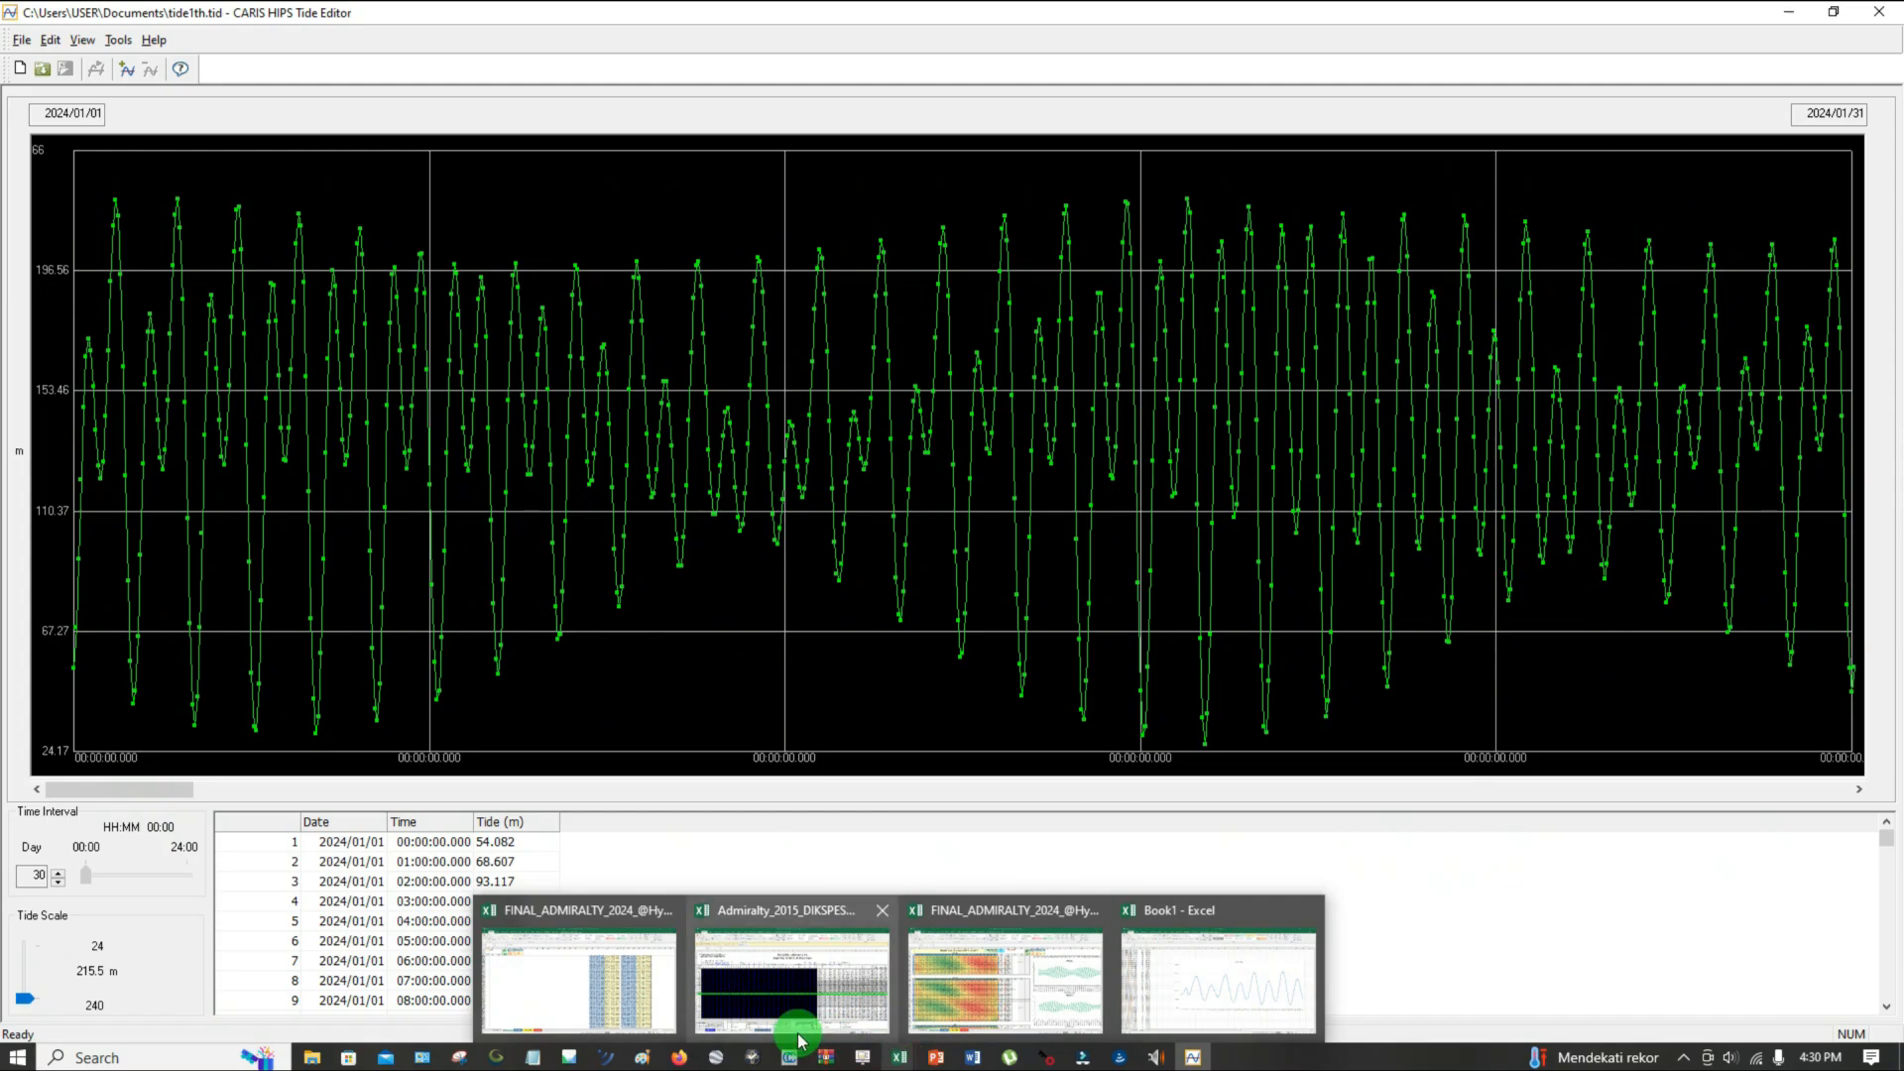
left_click(617, 994)
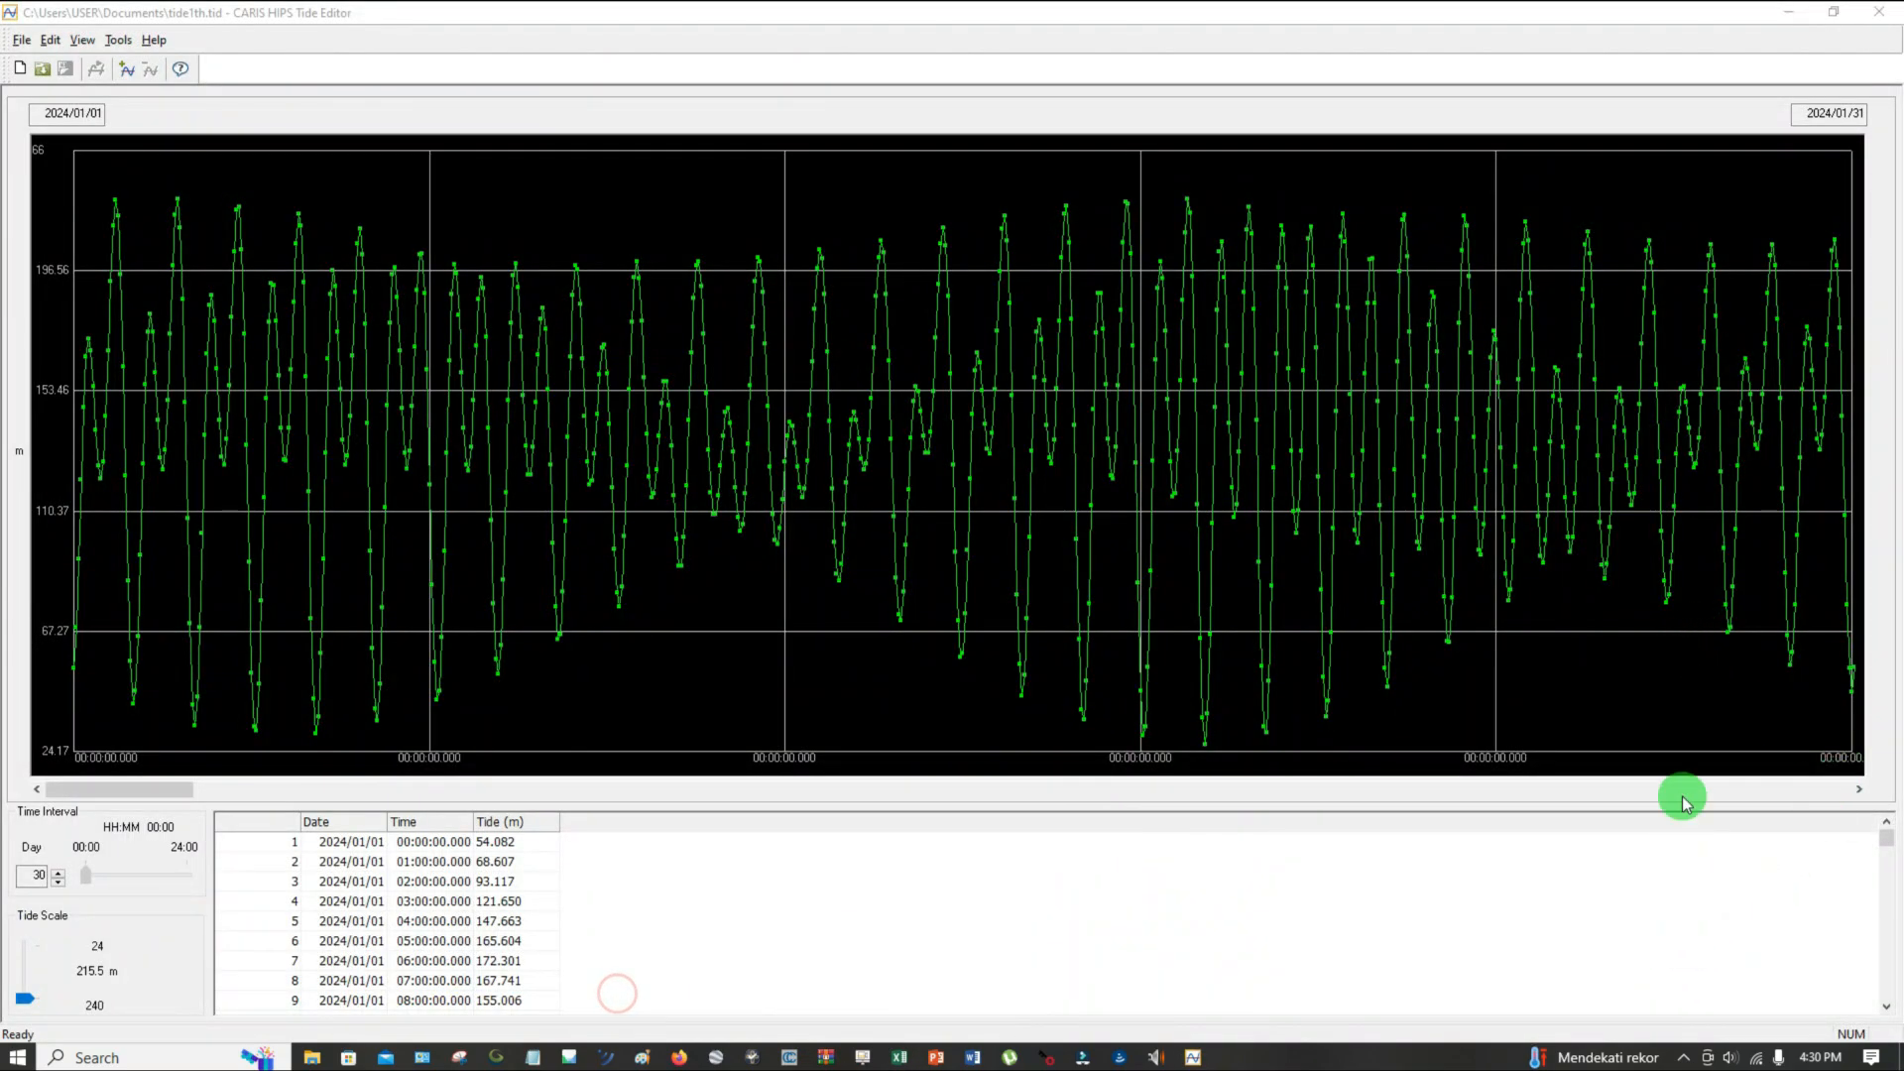
left_click(1788, 13)
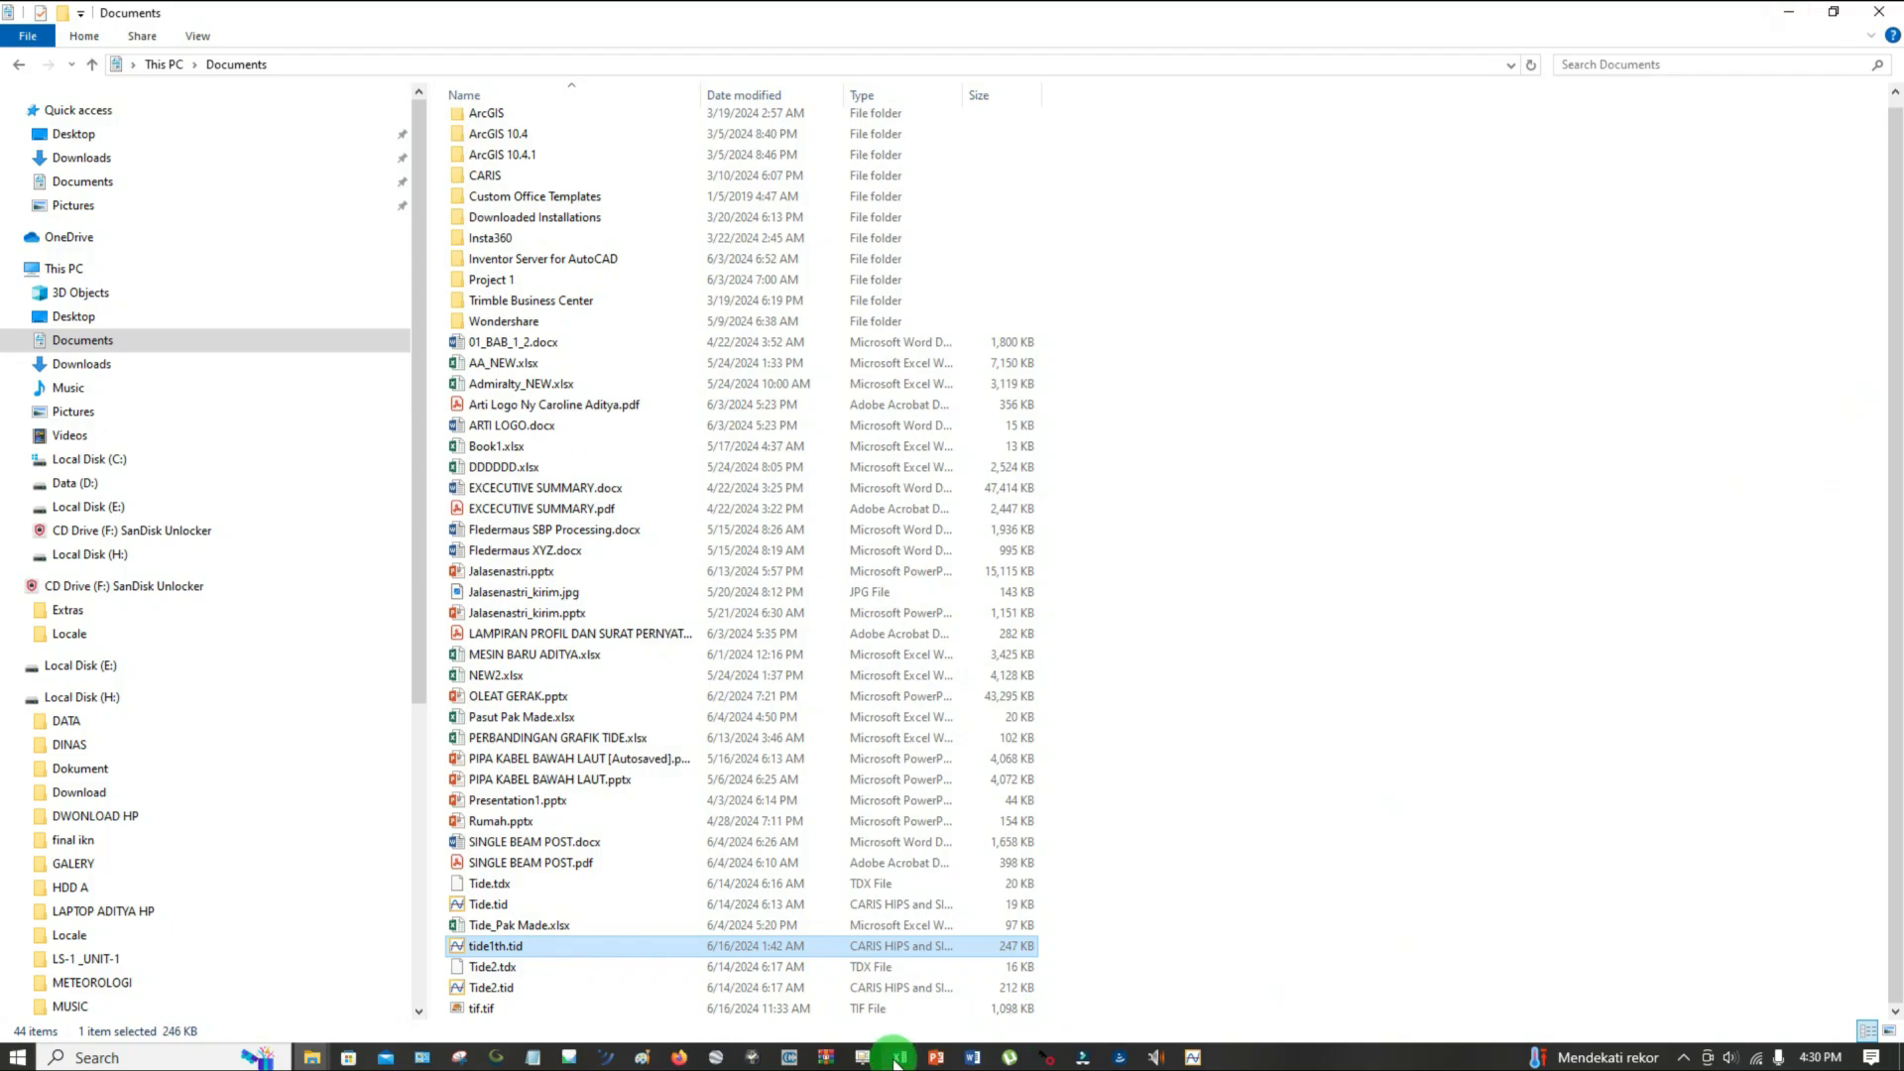
mouse_move(907, 1059)
left_click(659, 990)
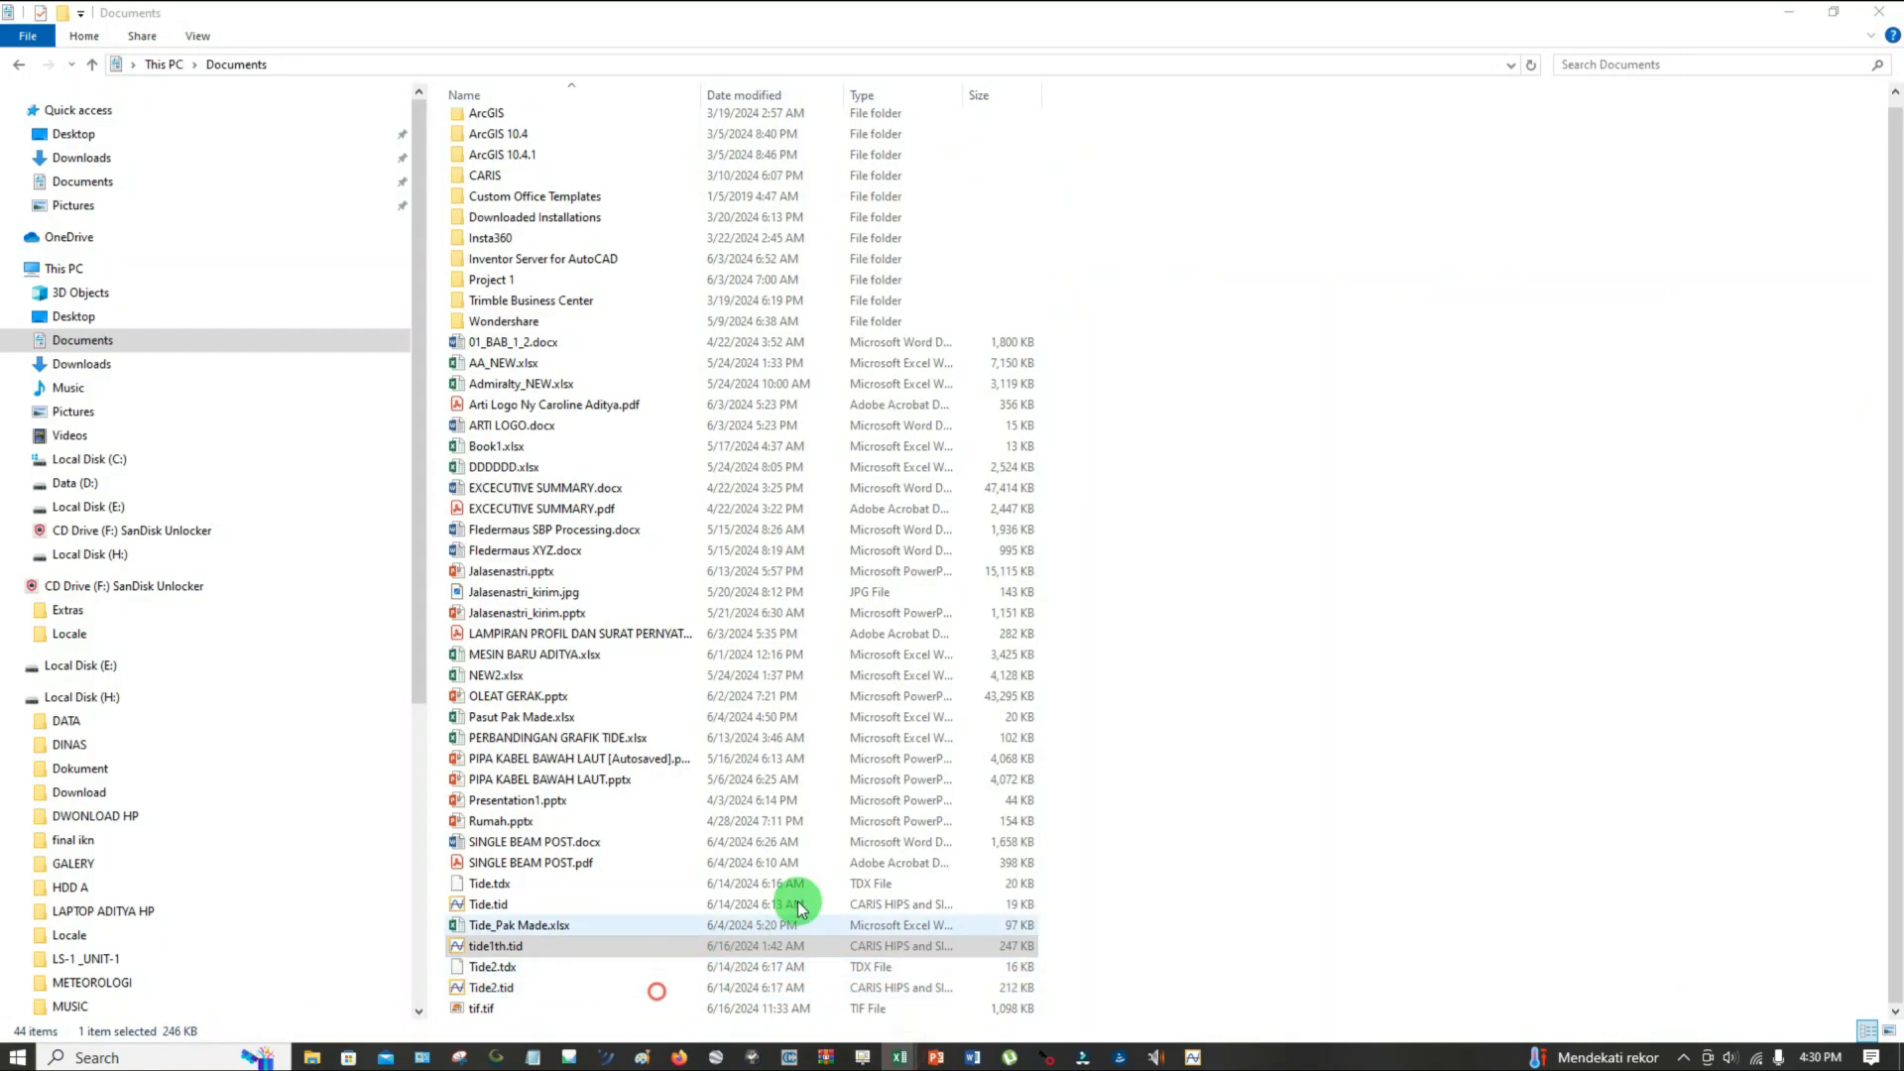
left_click(1357, 181)
left_click(1666, 127)
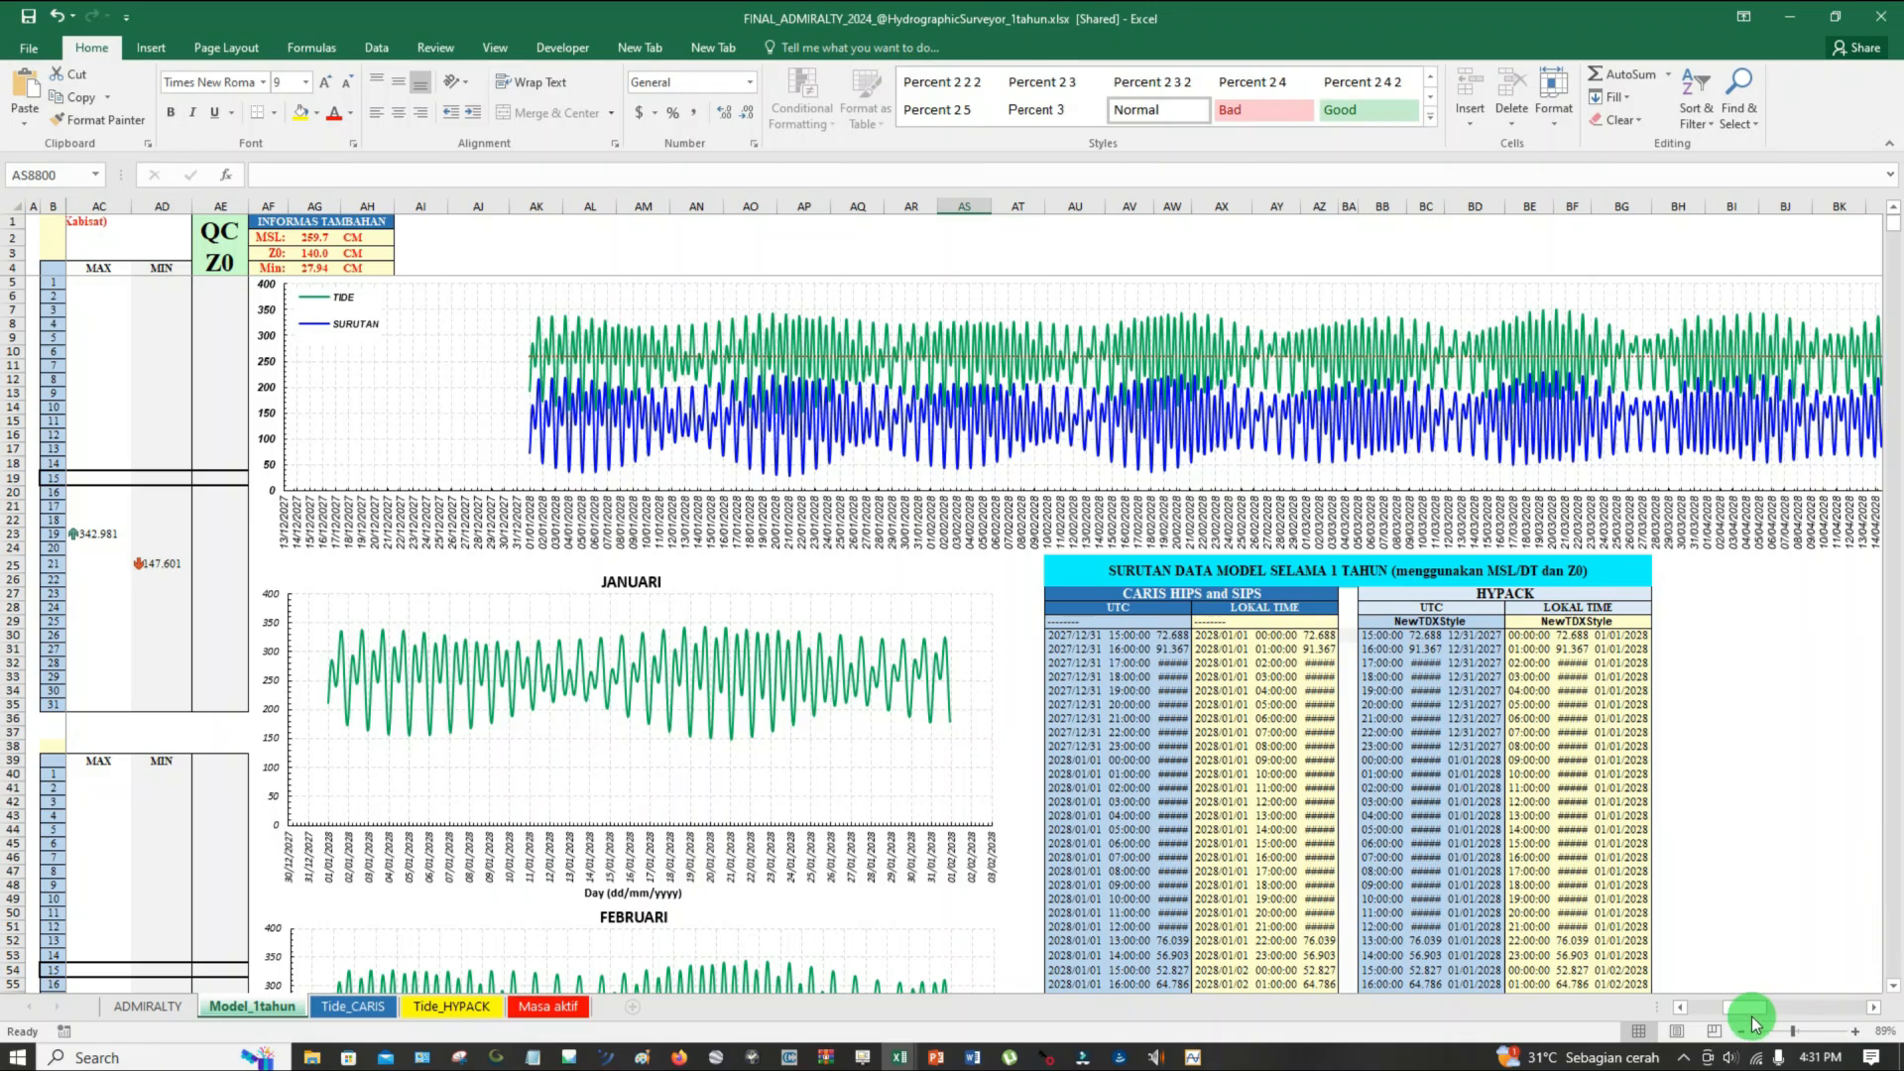
Examine the FEBRUARI table of the one-year model, its heading, the Tahun Kabisat label and the rows for days 28 and 29
left_click_drag(1749, 1017, 1704, 1009)
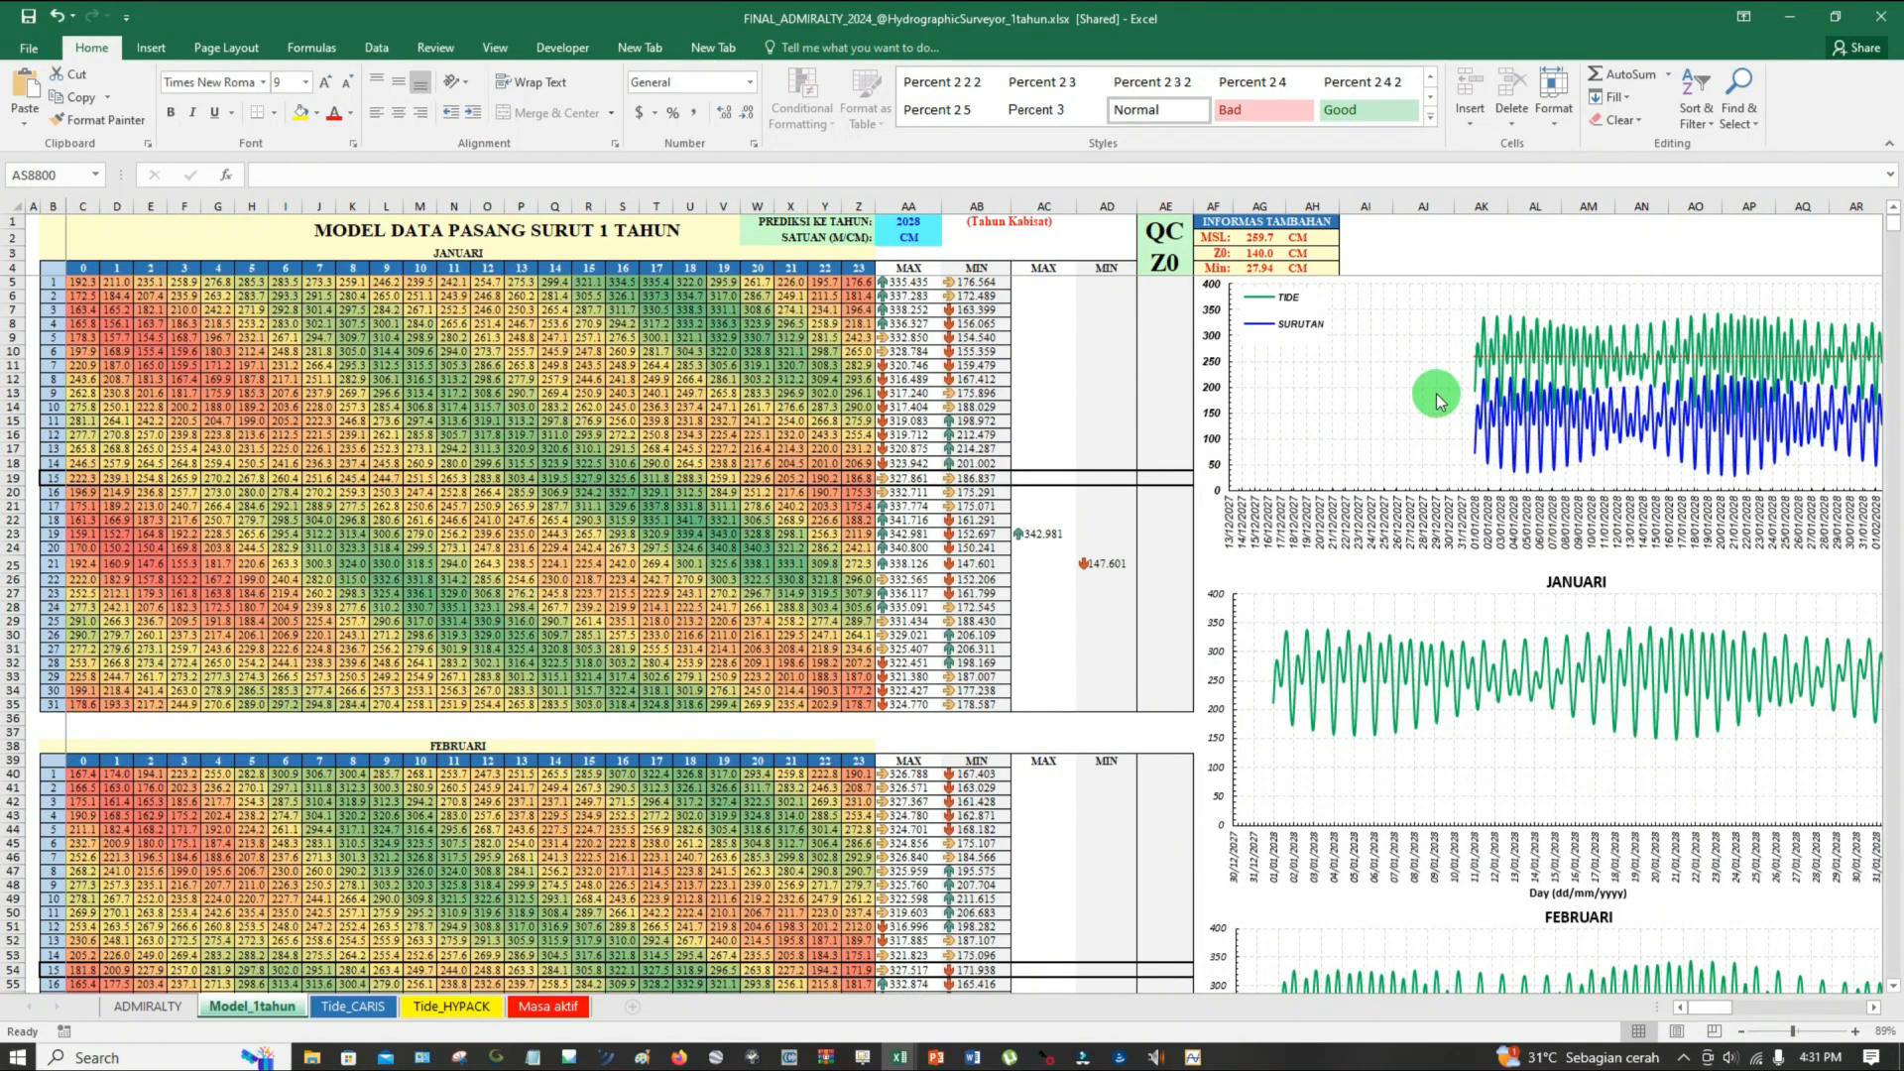
scroll(616, 630, "down", 1)
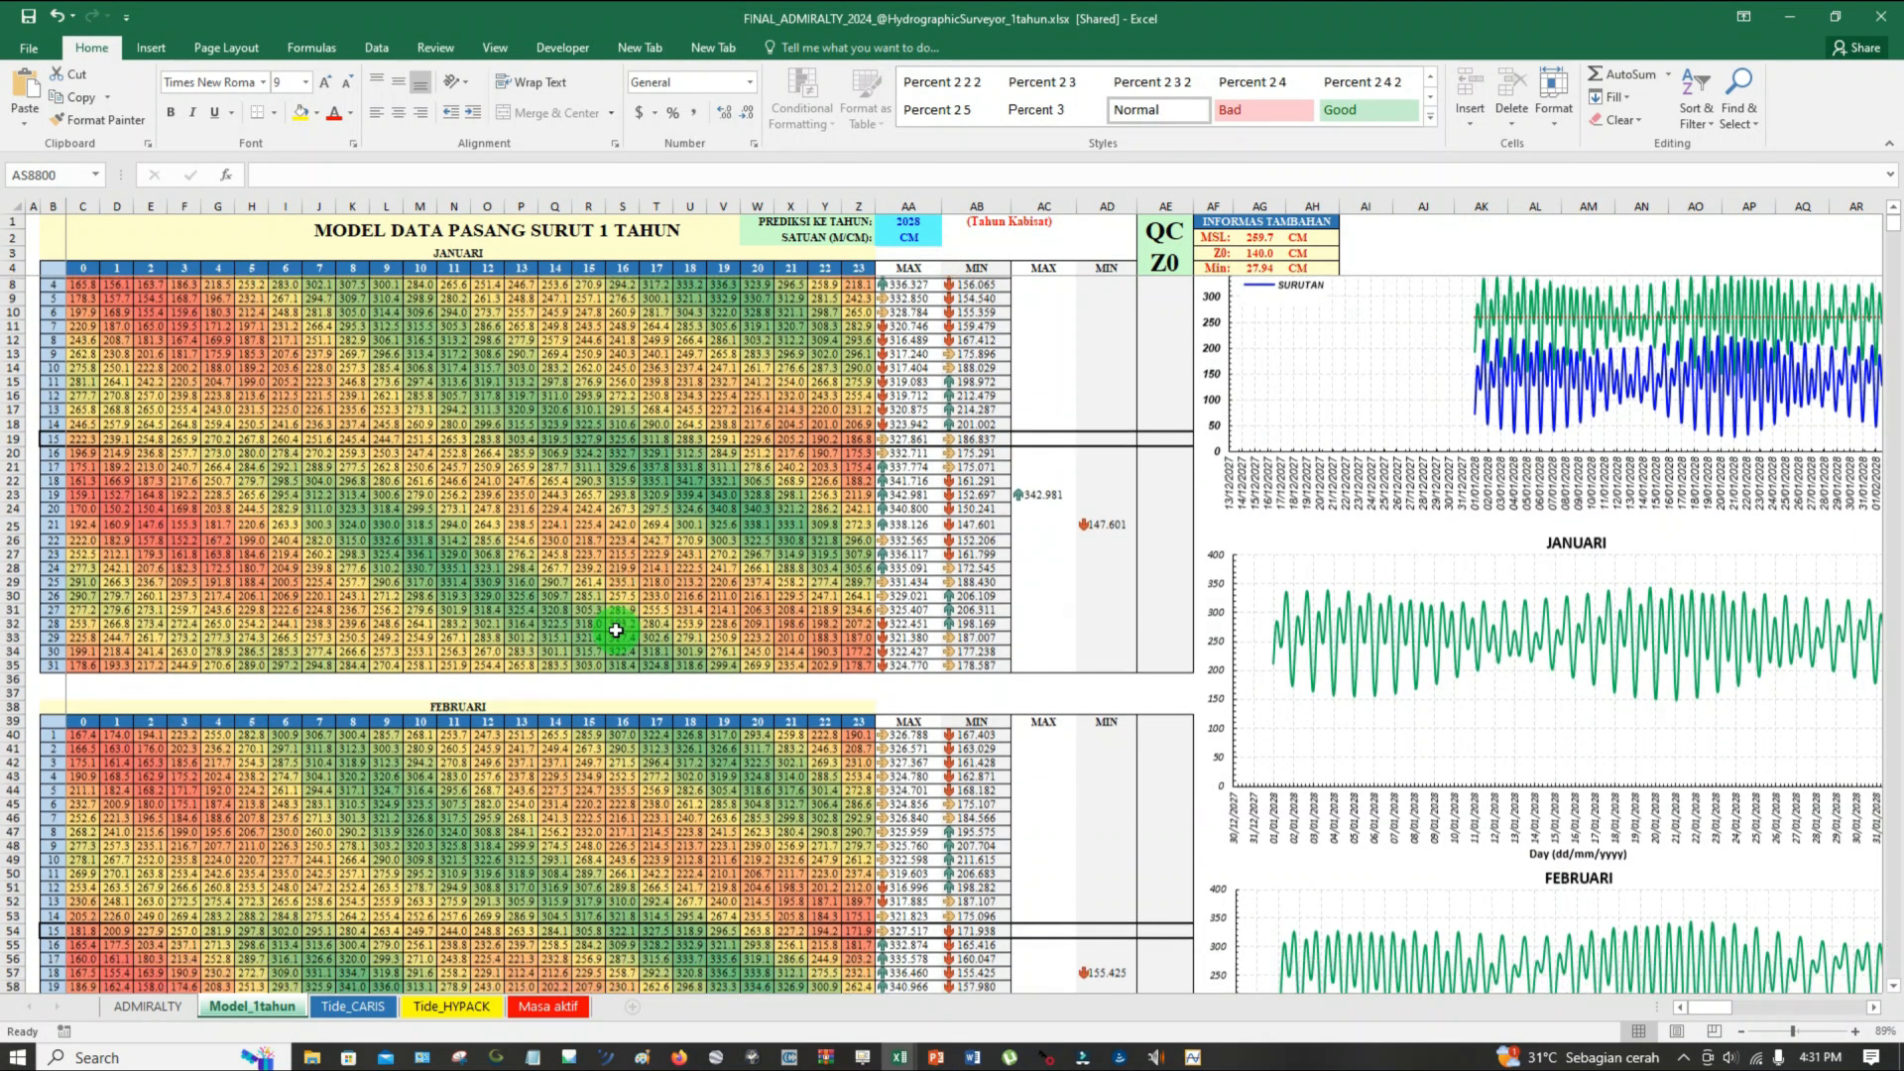
scroll(613, 625, "down", 2)
scroll(610, 616, "down", 3)
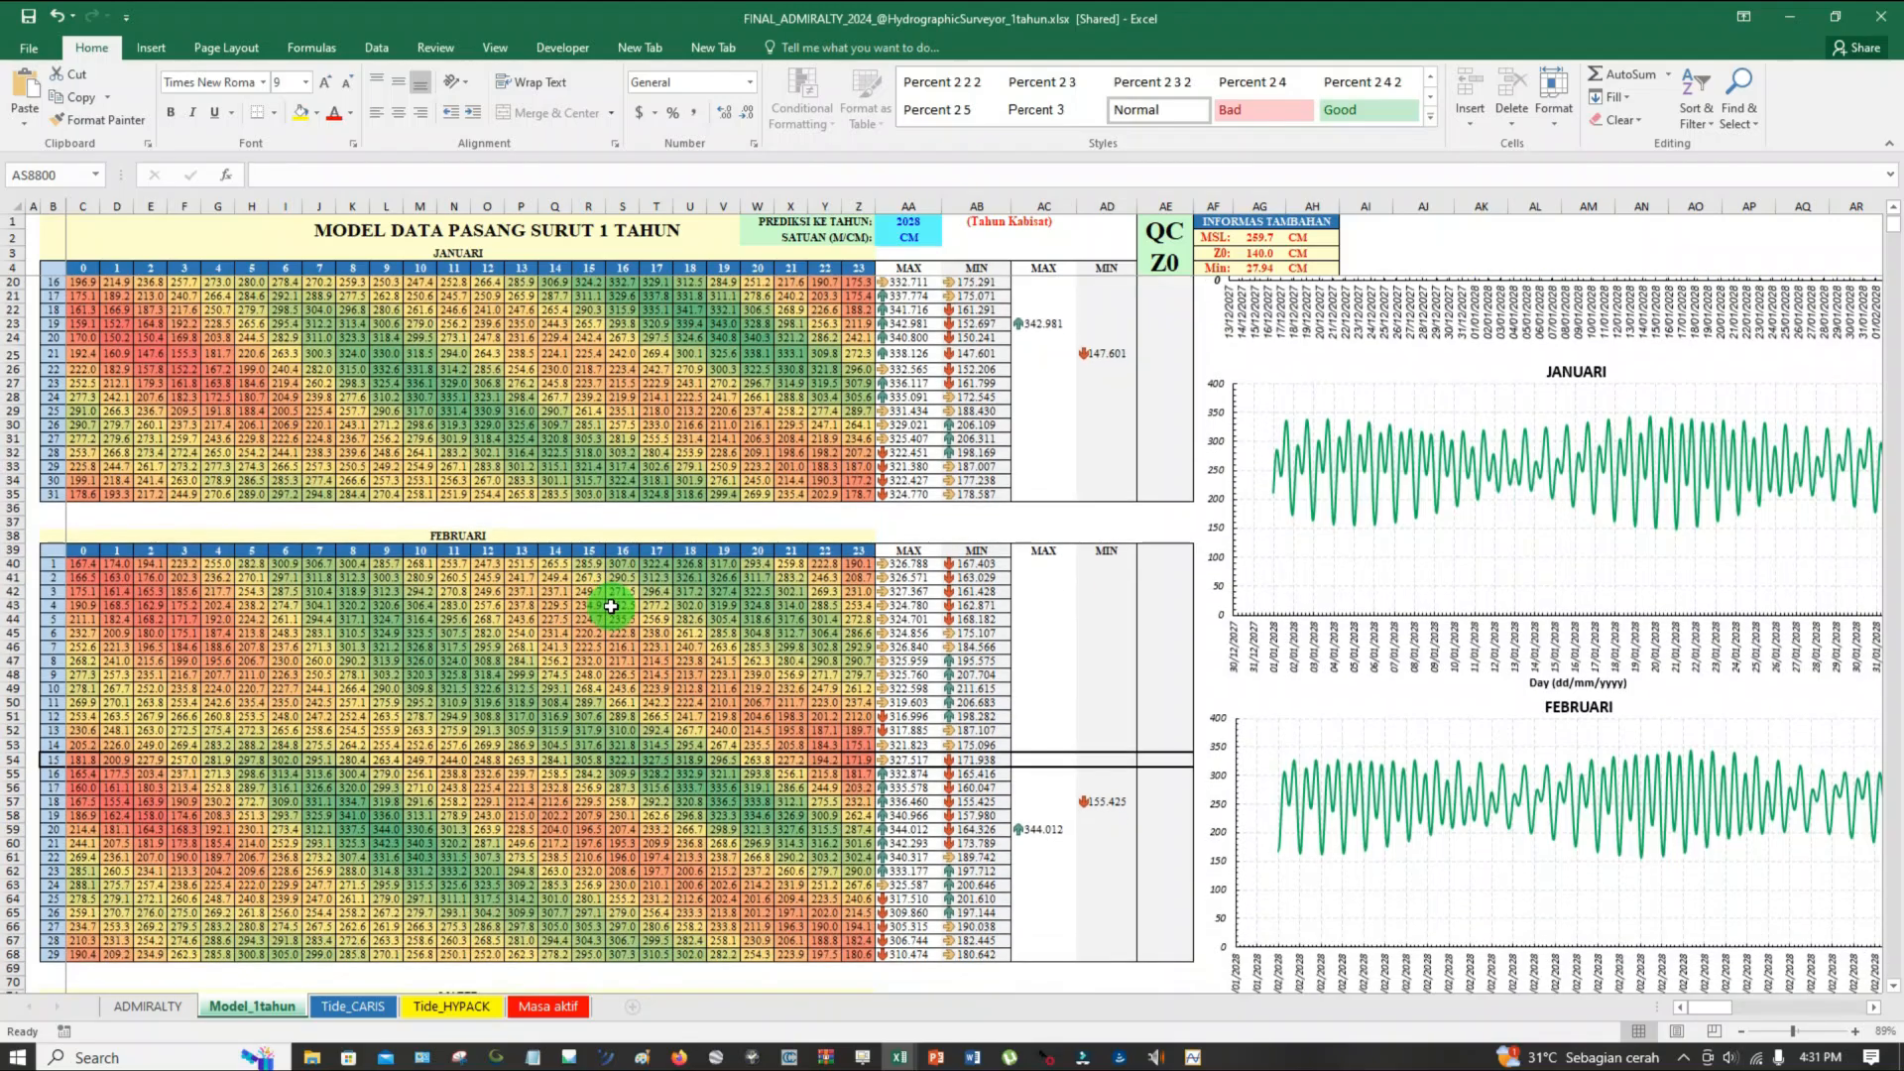
scroll(613, 583, "down", 3)
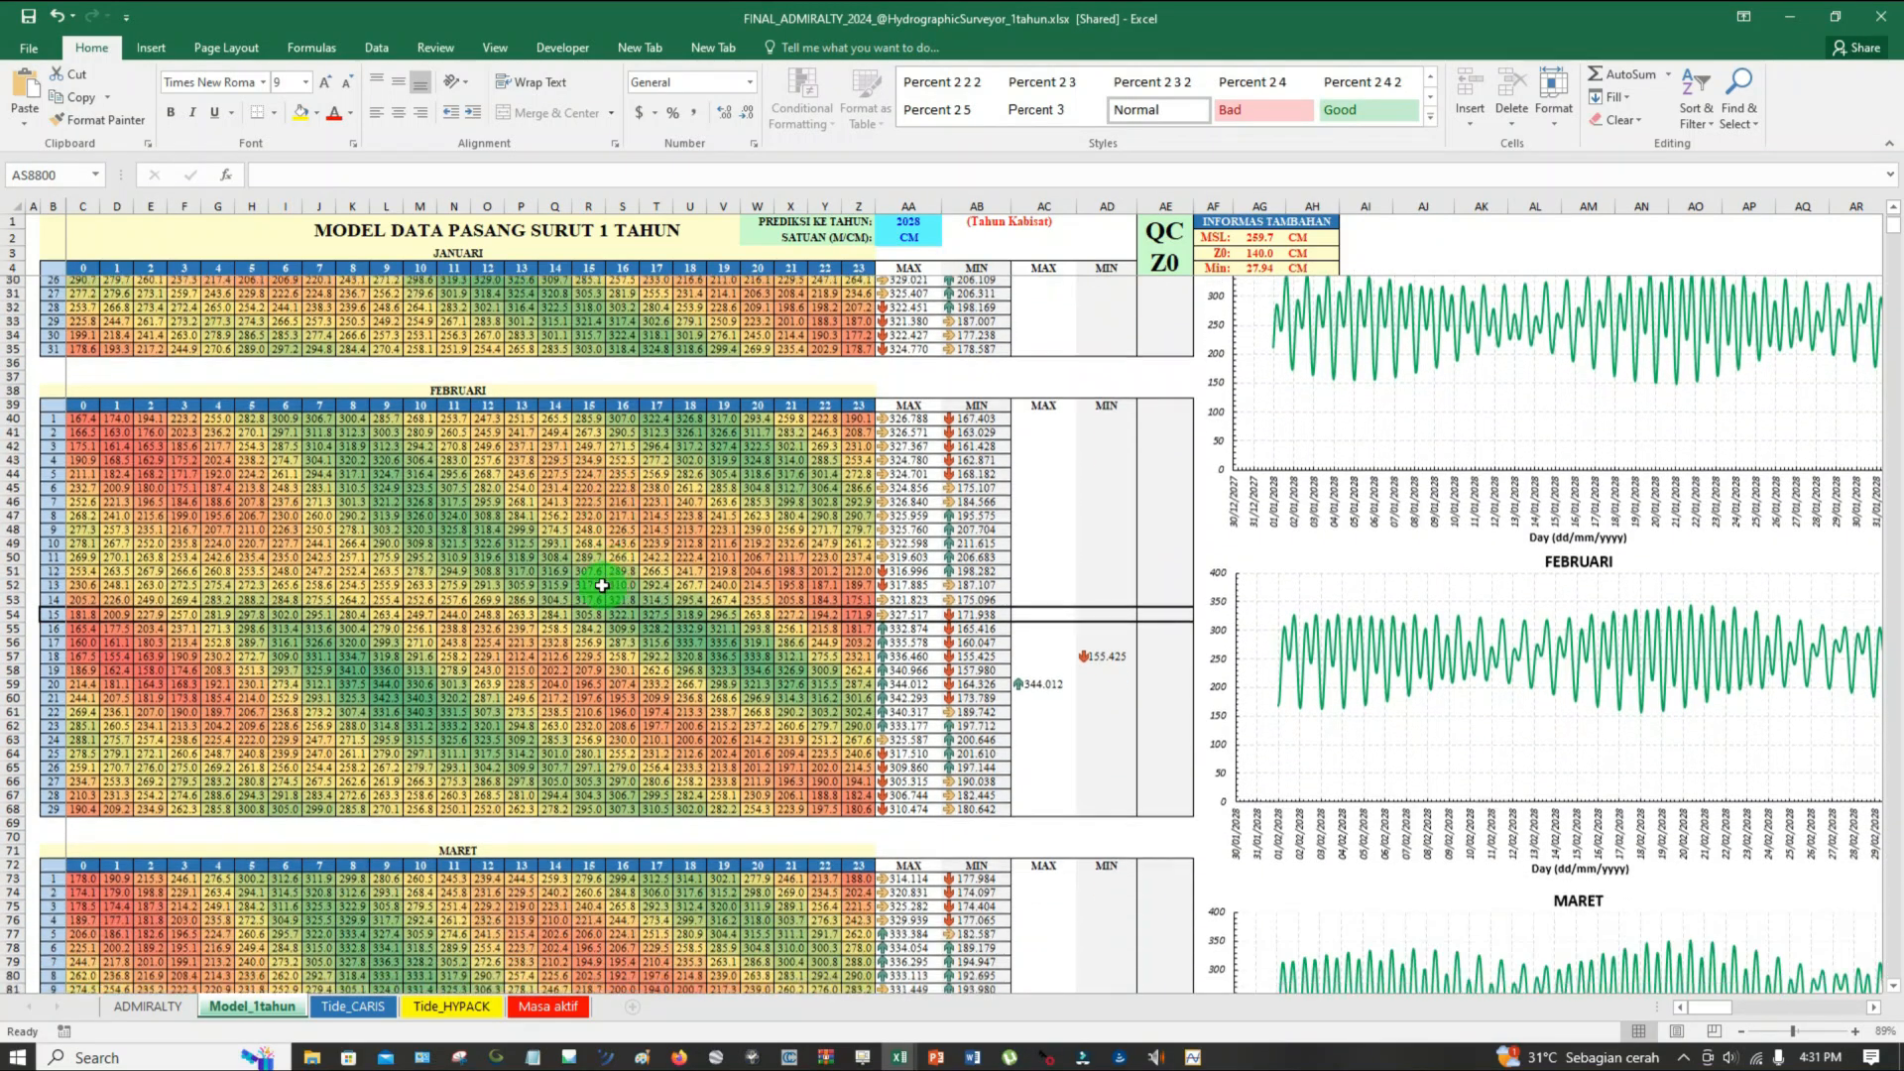
left_click(447, 371)
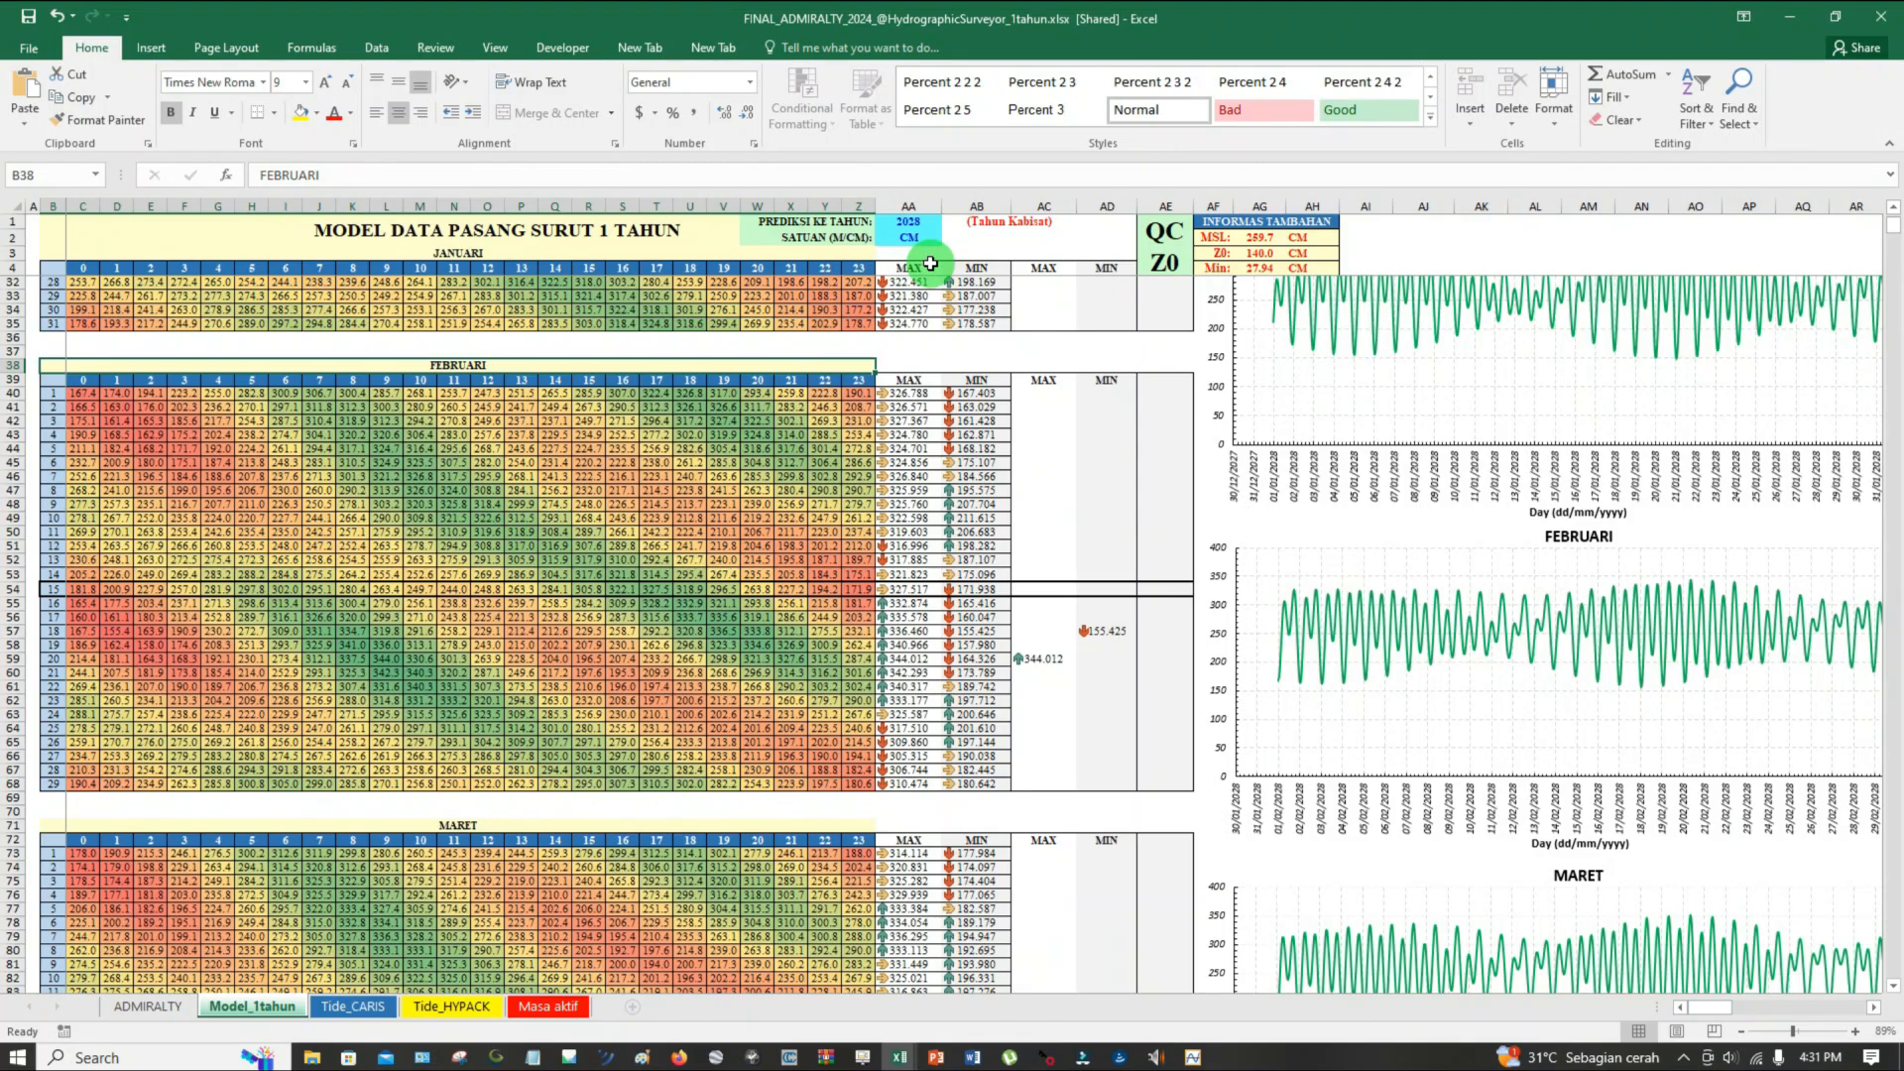
left_click(981, 225)
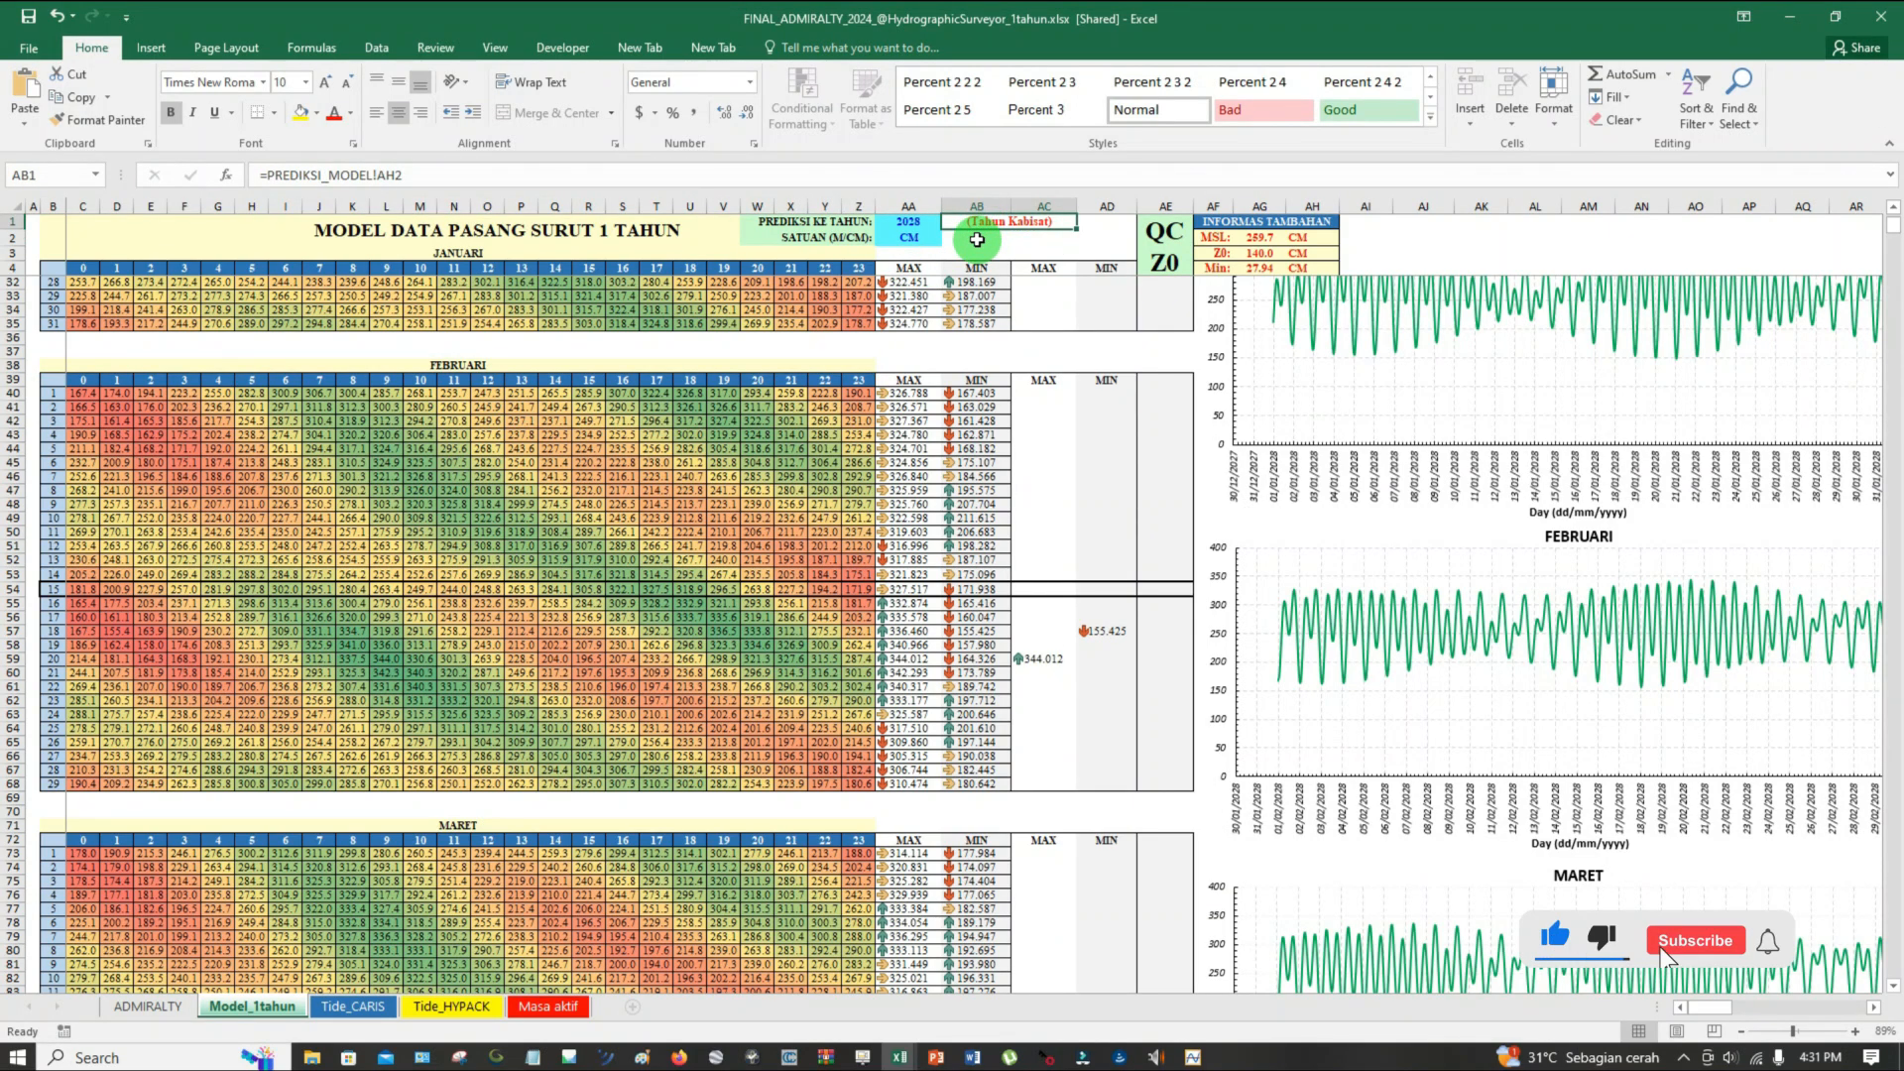
left_click(55, 786)
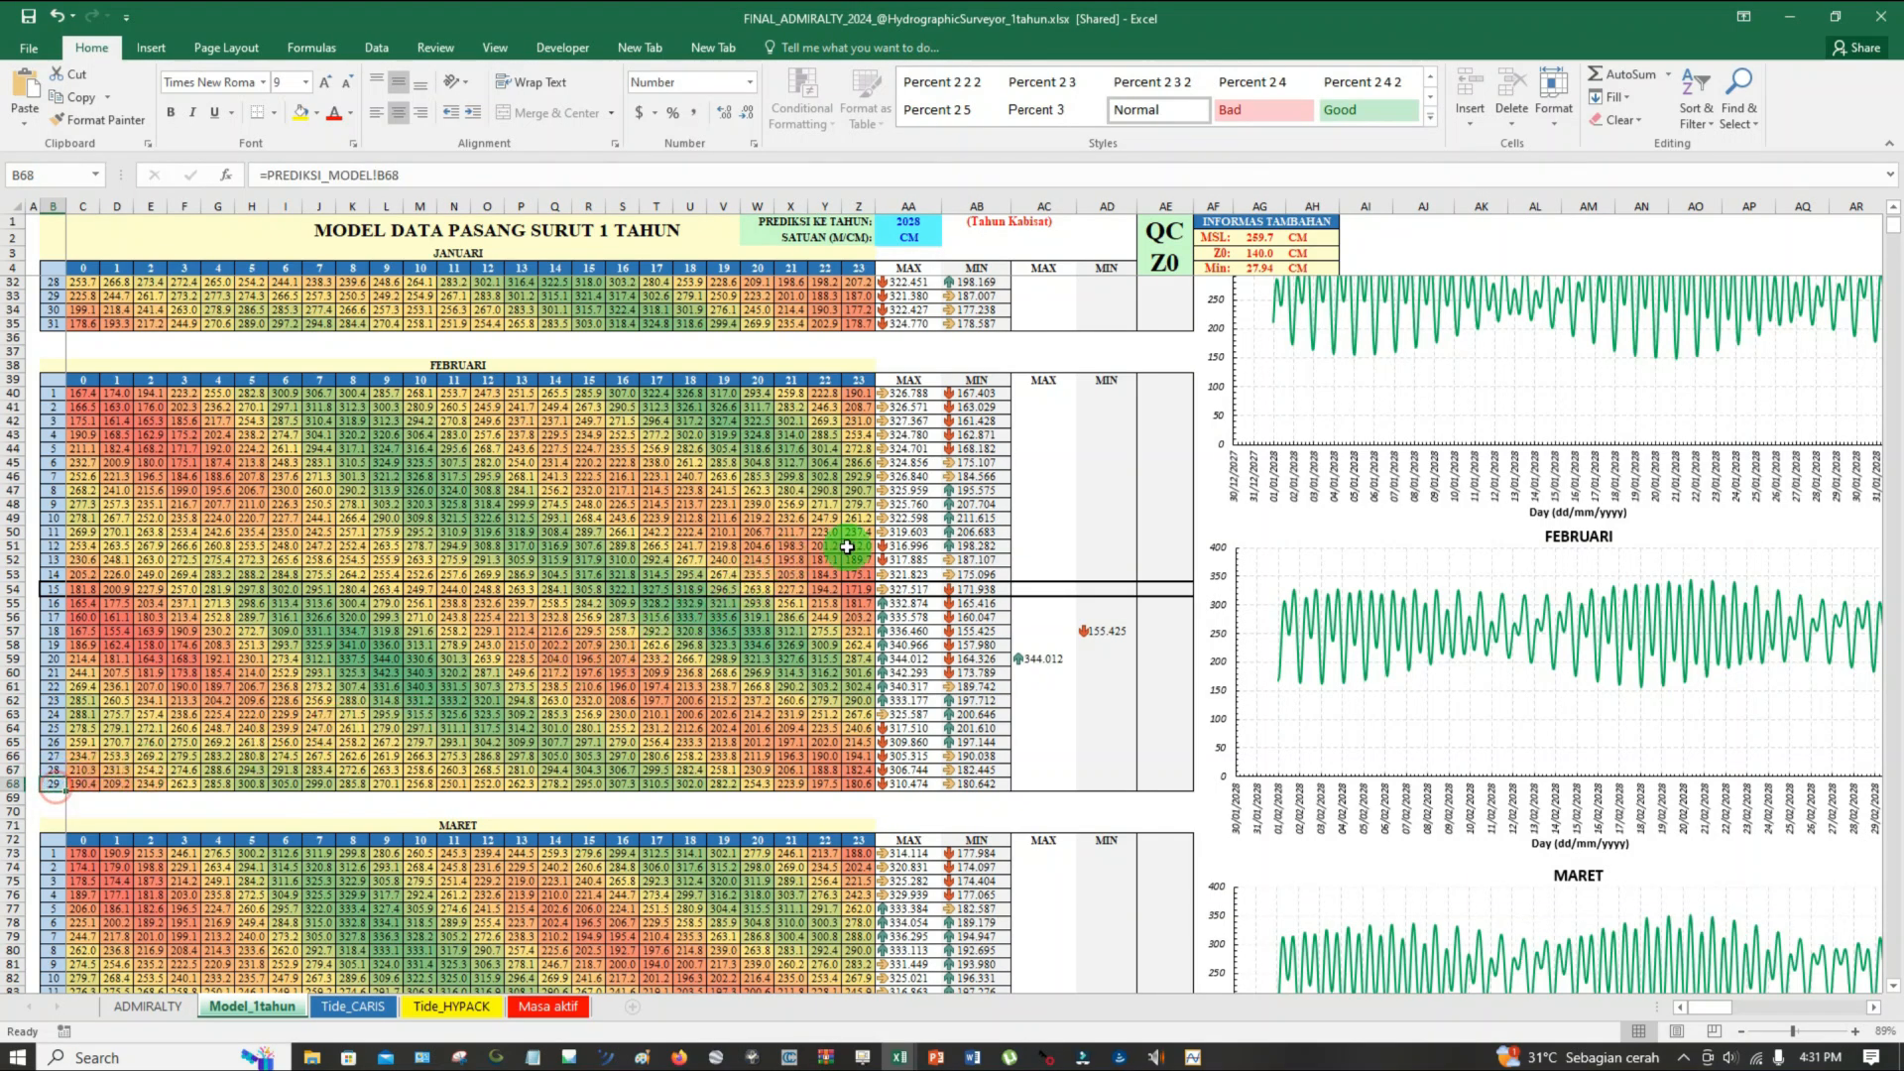
left_click(1055, 741)
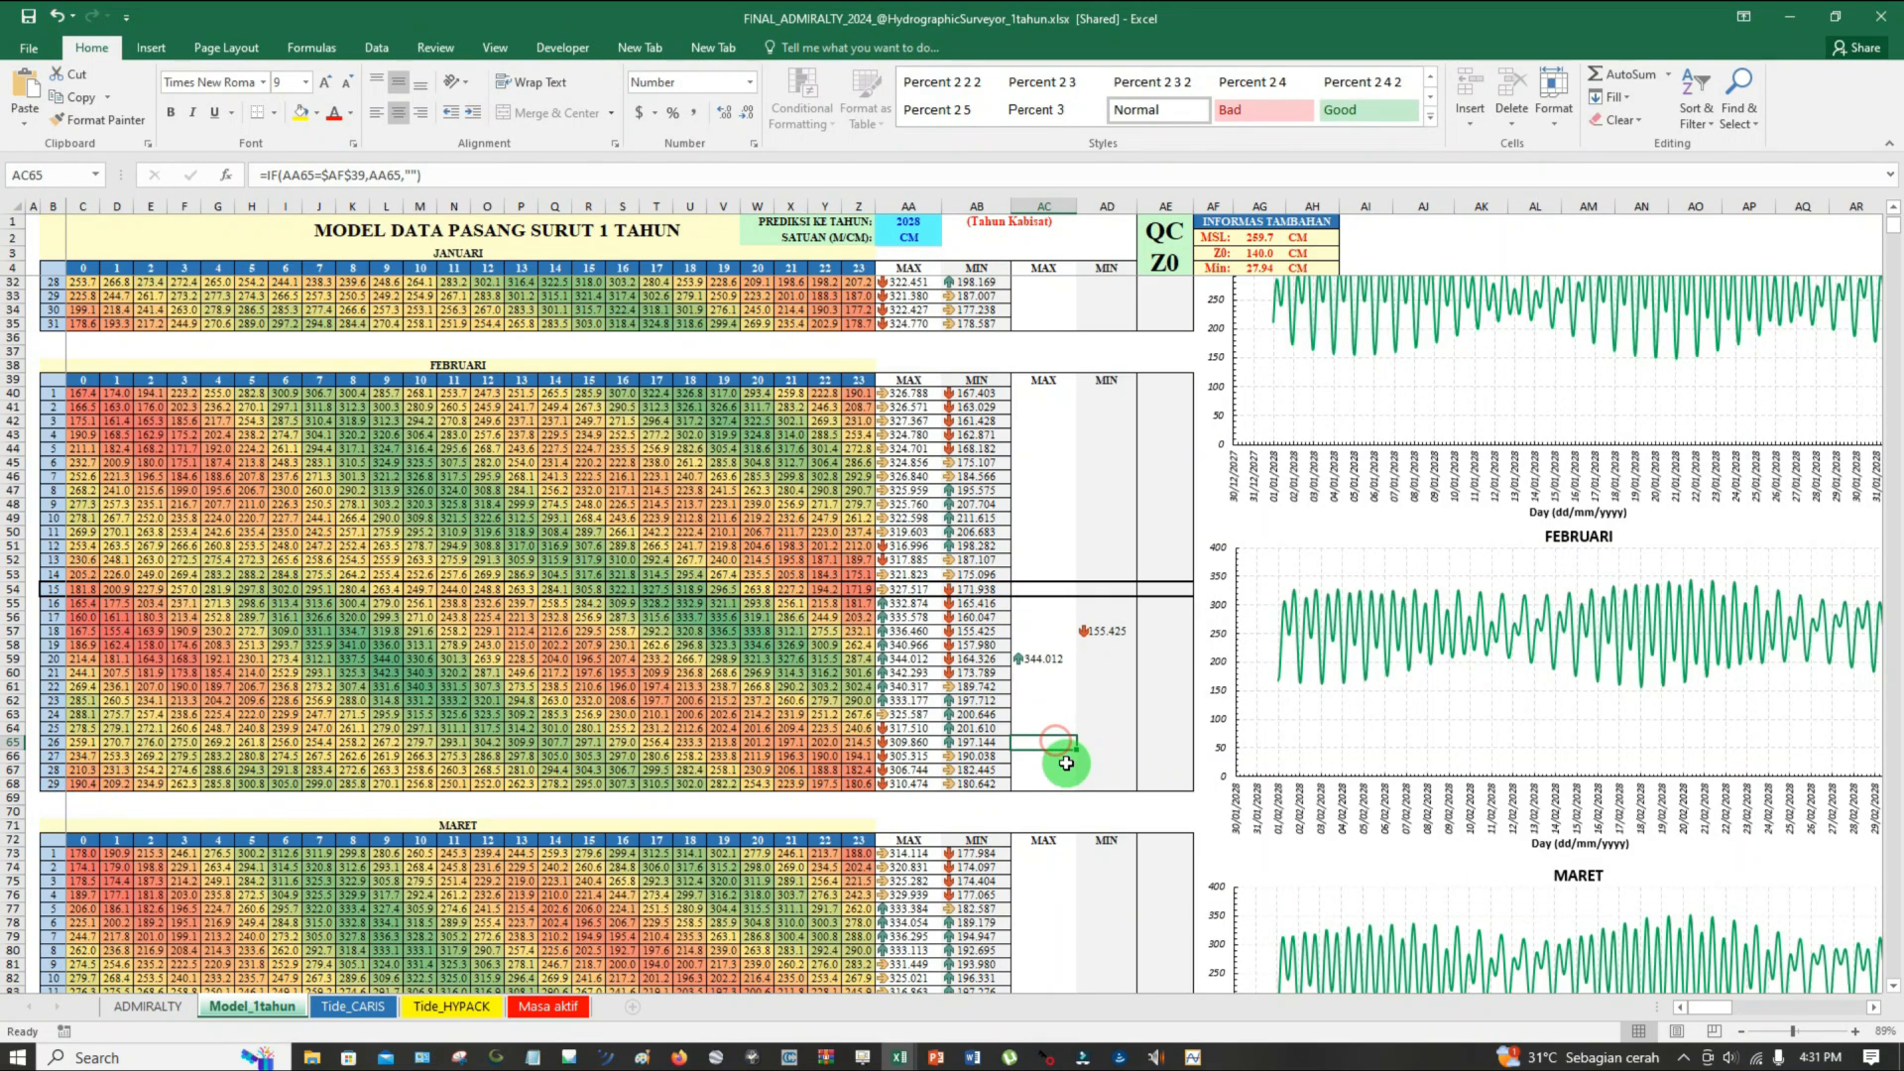
left_click(1063, 759)
left_click(1062, 770)
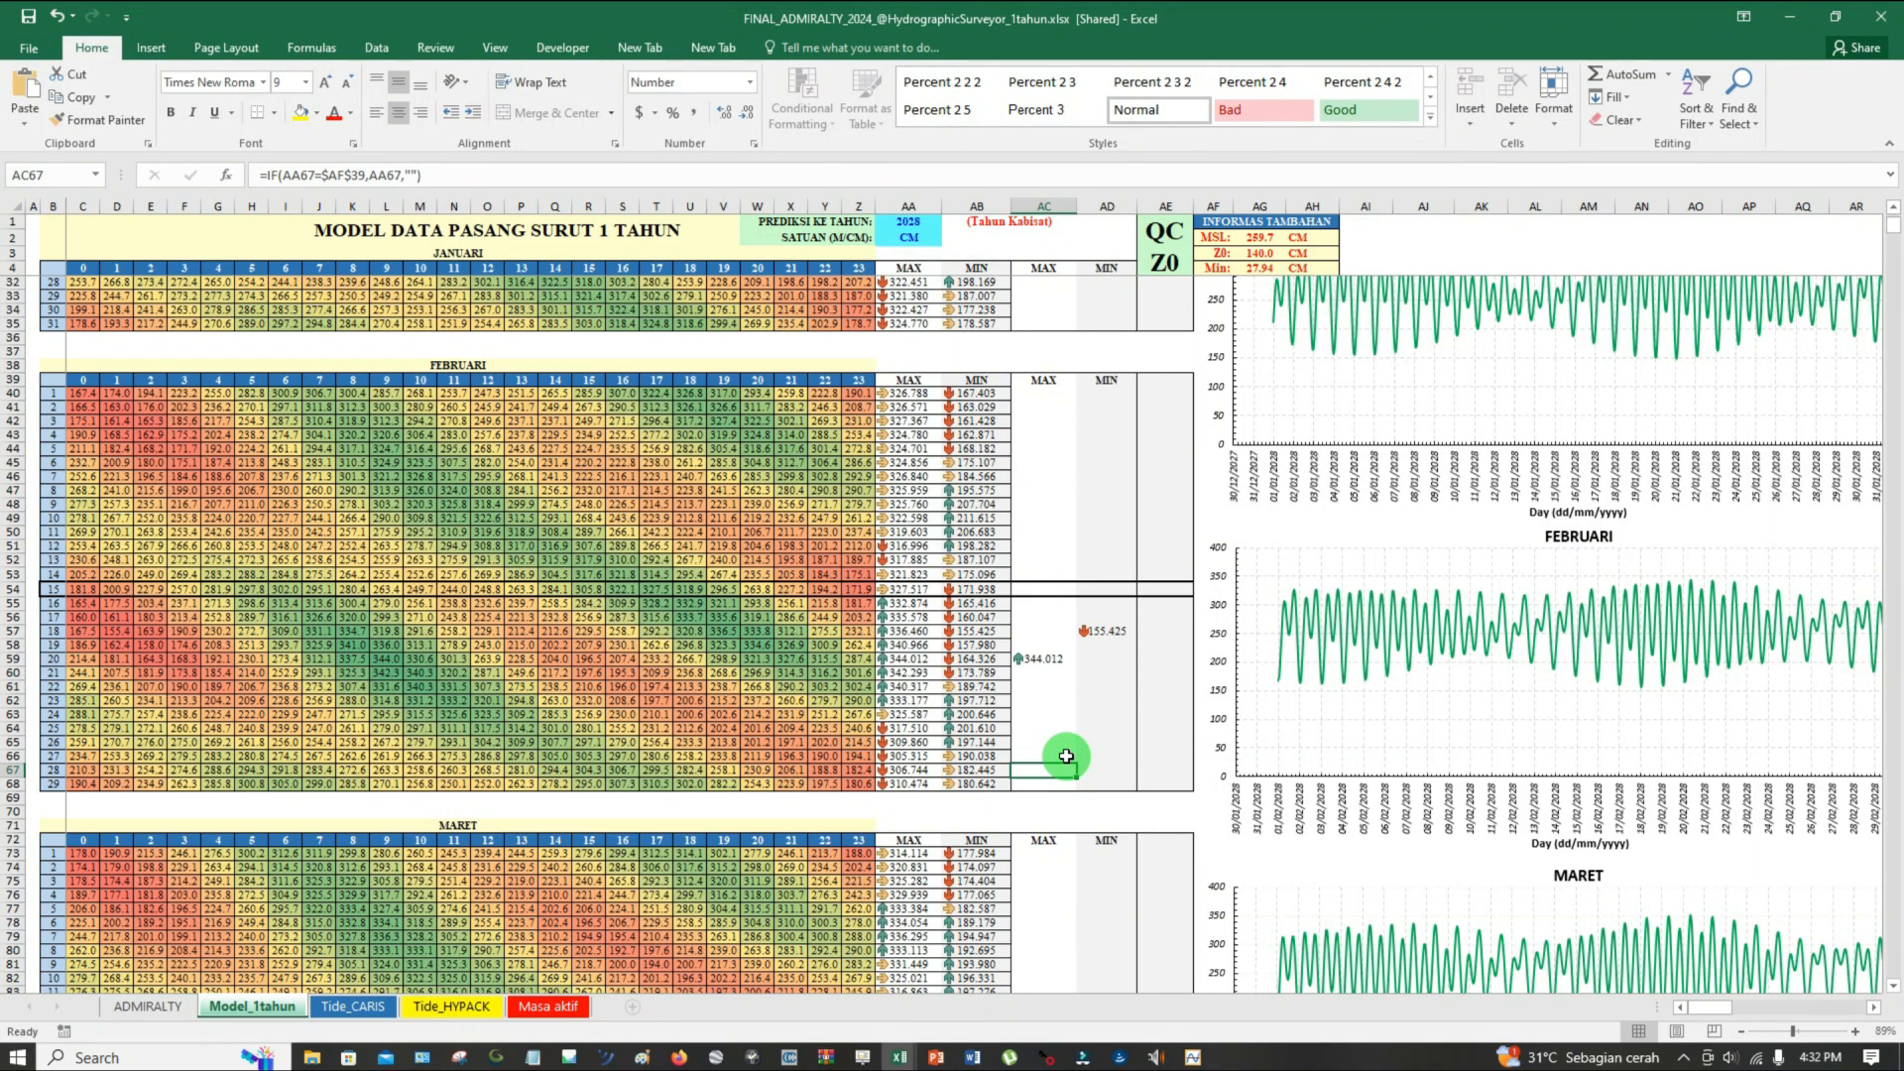
left_click(1059, 757)
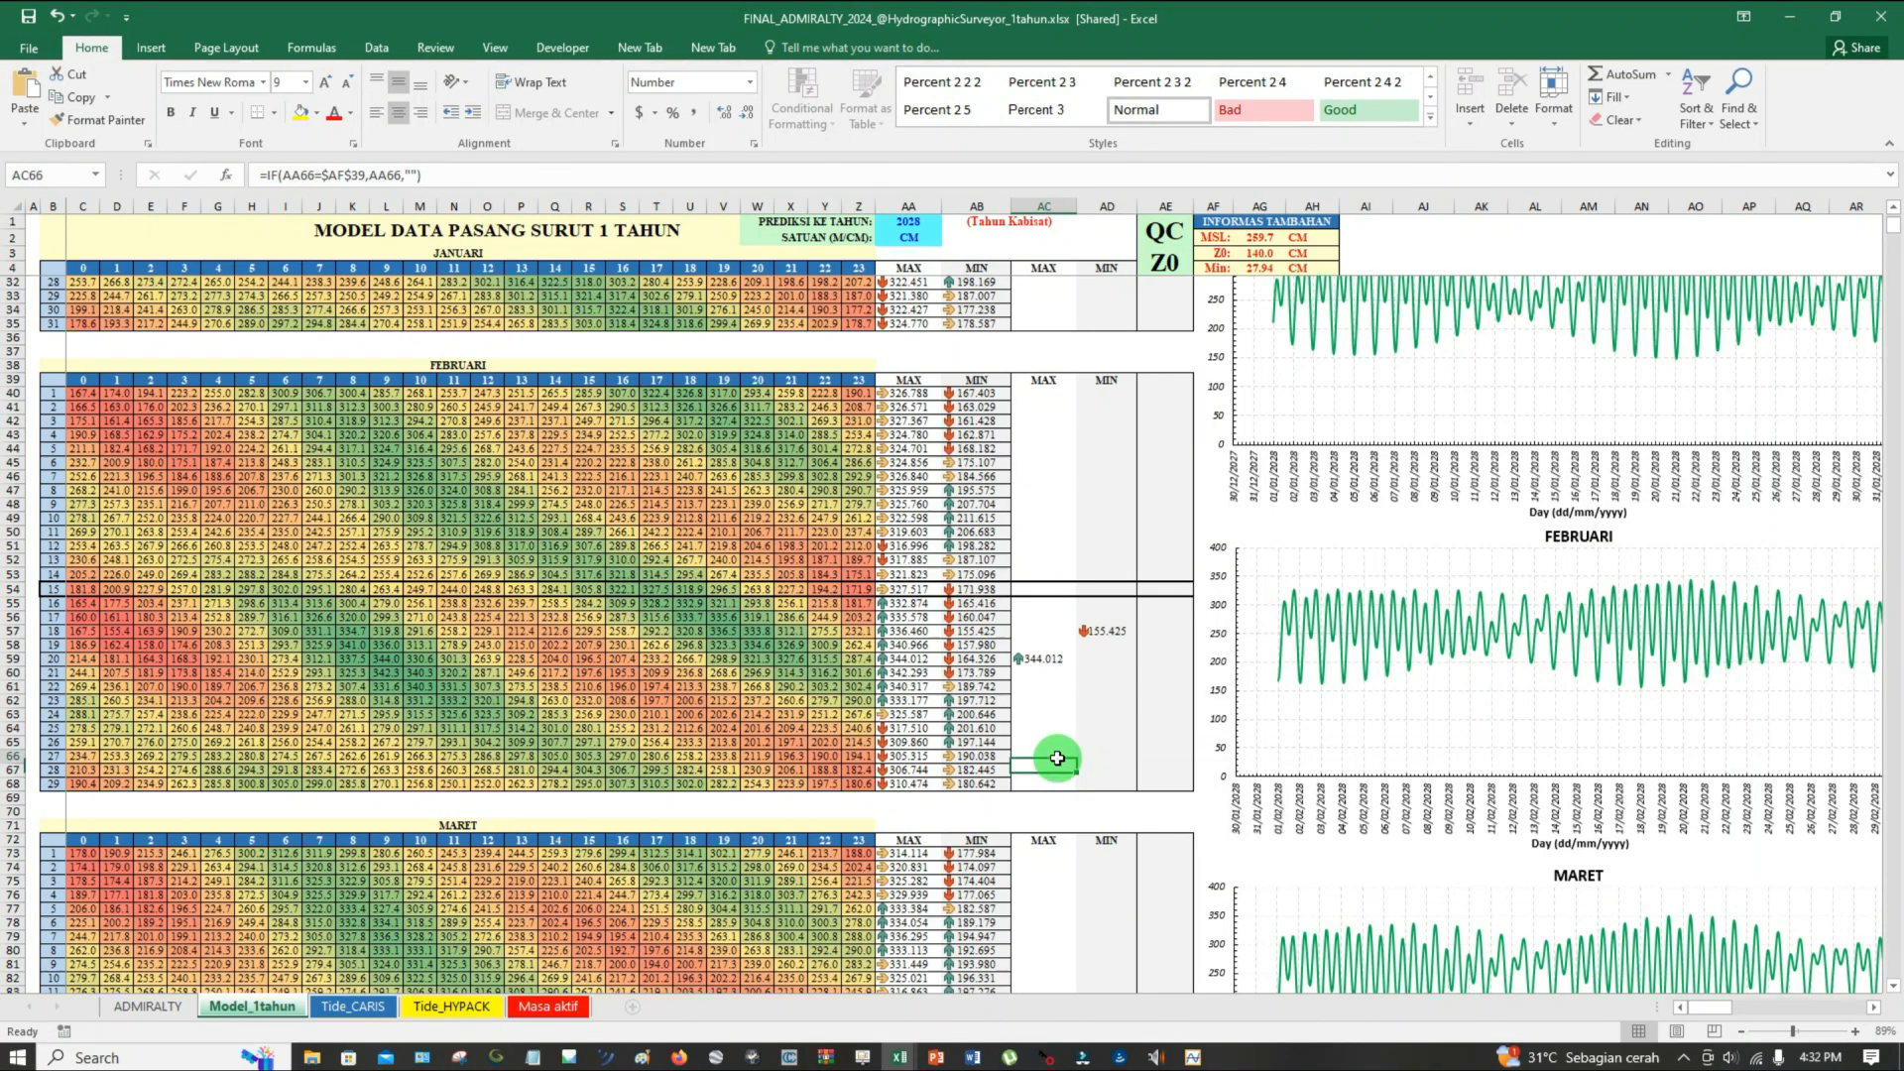
left_click(56, 789)
left_click(56, 770)
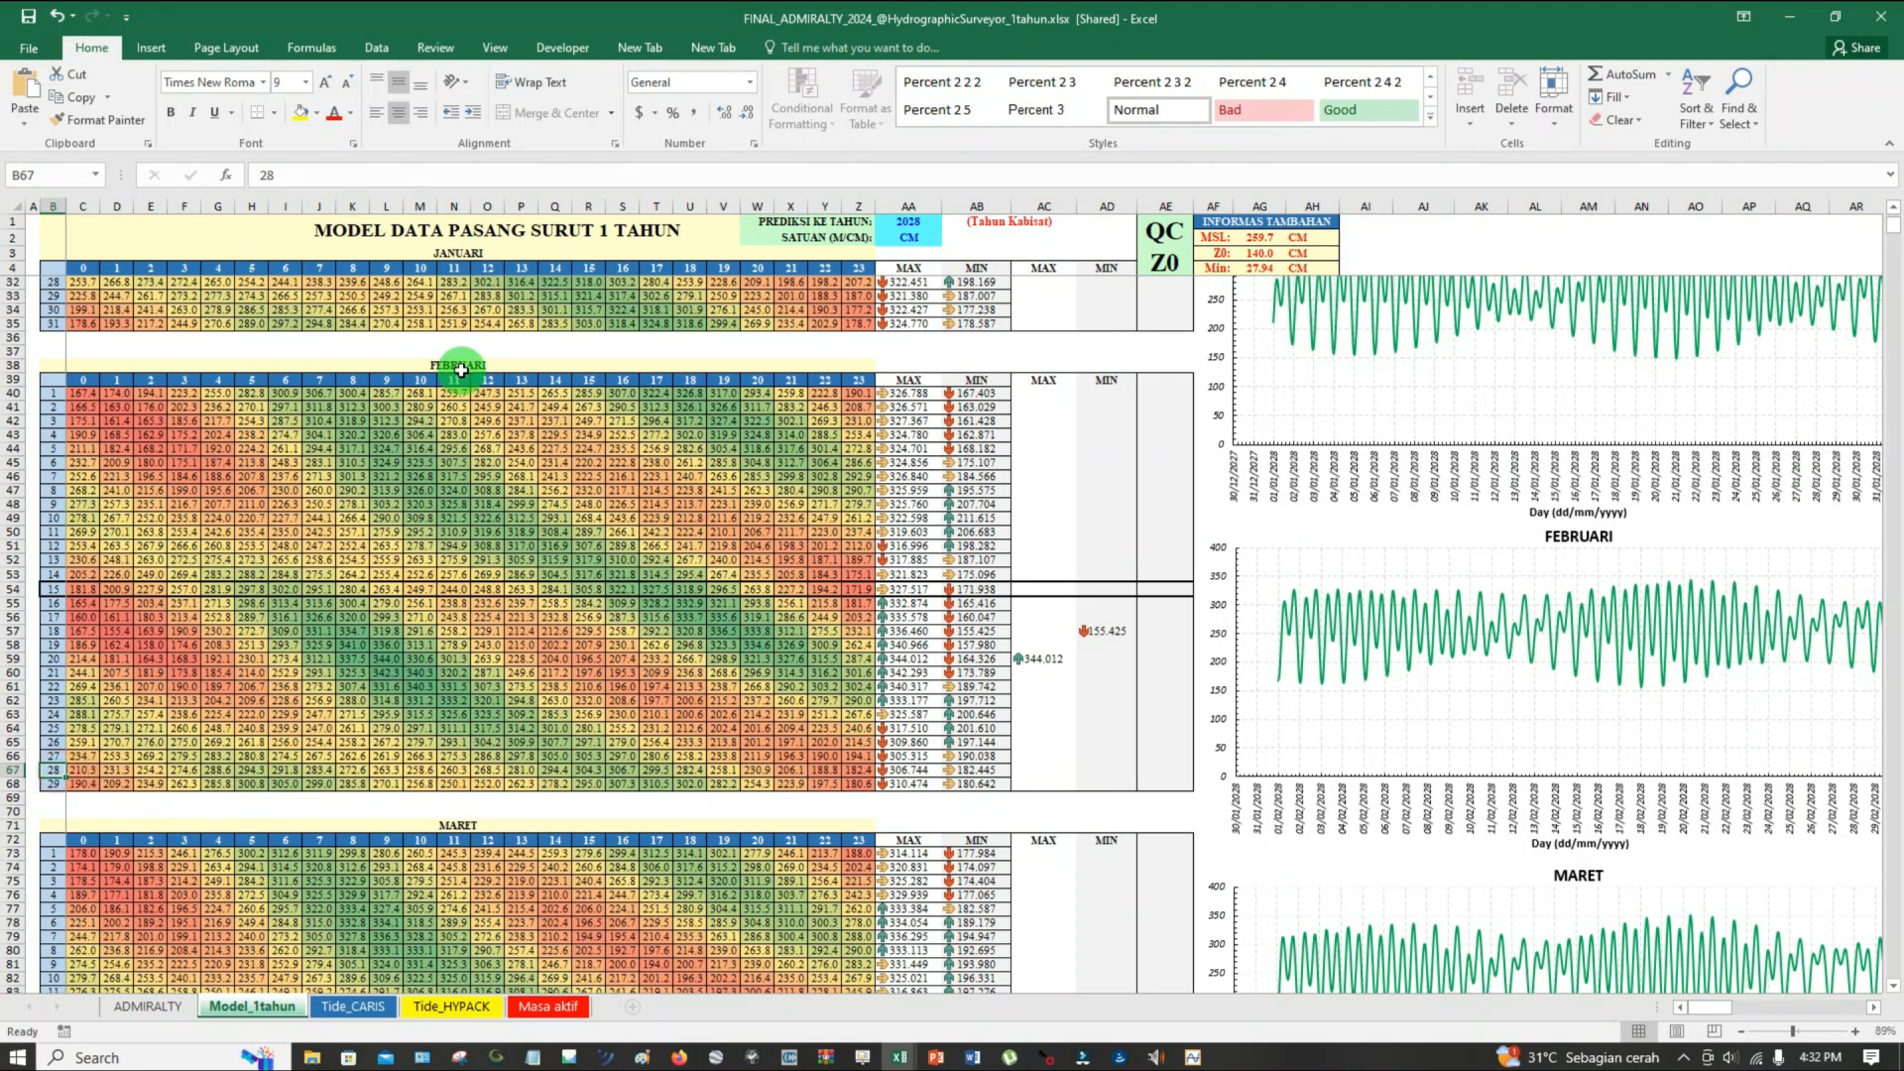
Review the model from the JANUARI table across to the TIDE and SURUTAN chart and the surutan data table, and return to the hourly tables
scroll(595, 575, "up", 4)
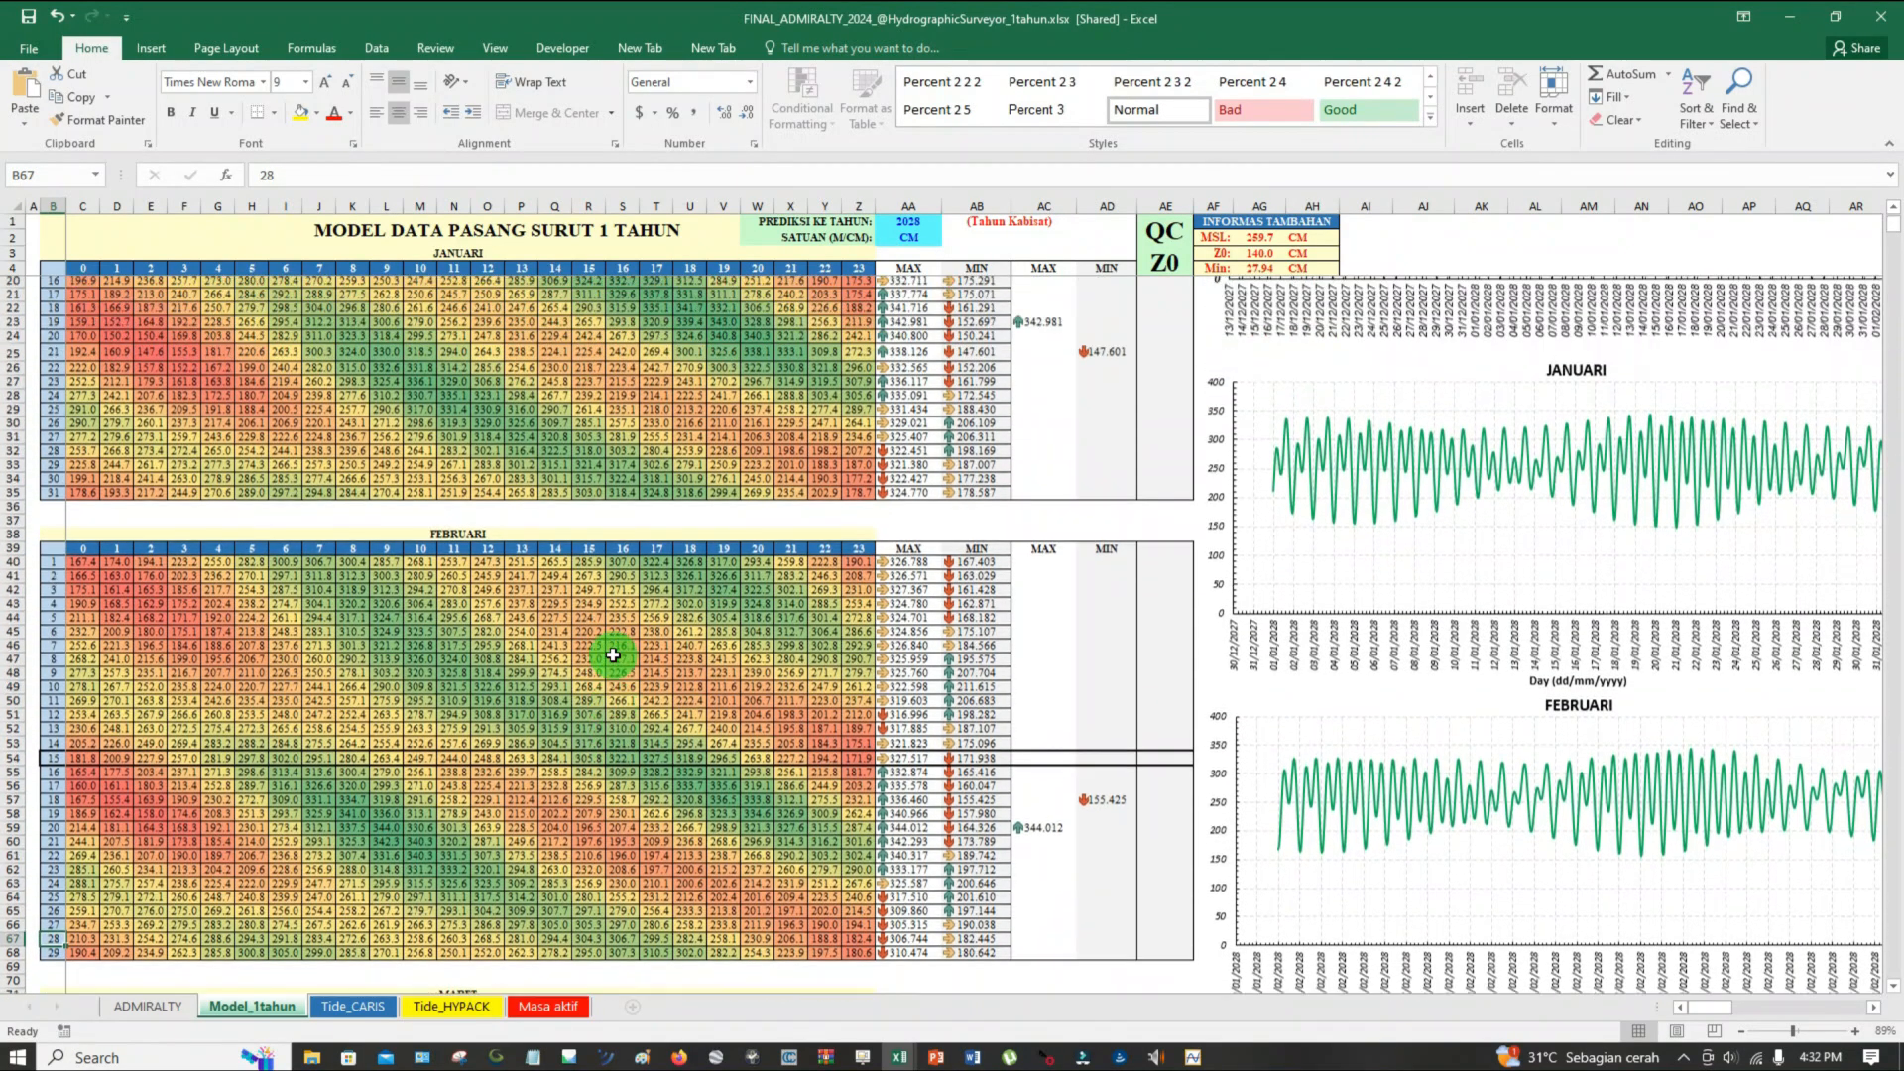
scroll(613, 655, "up", 1)
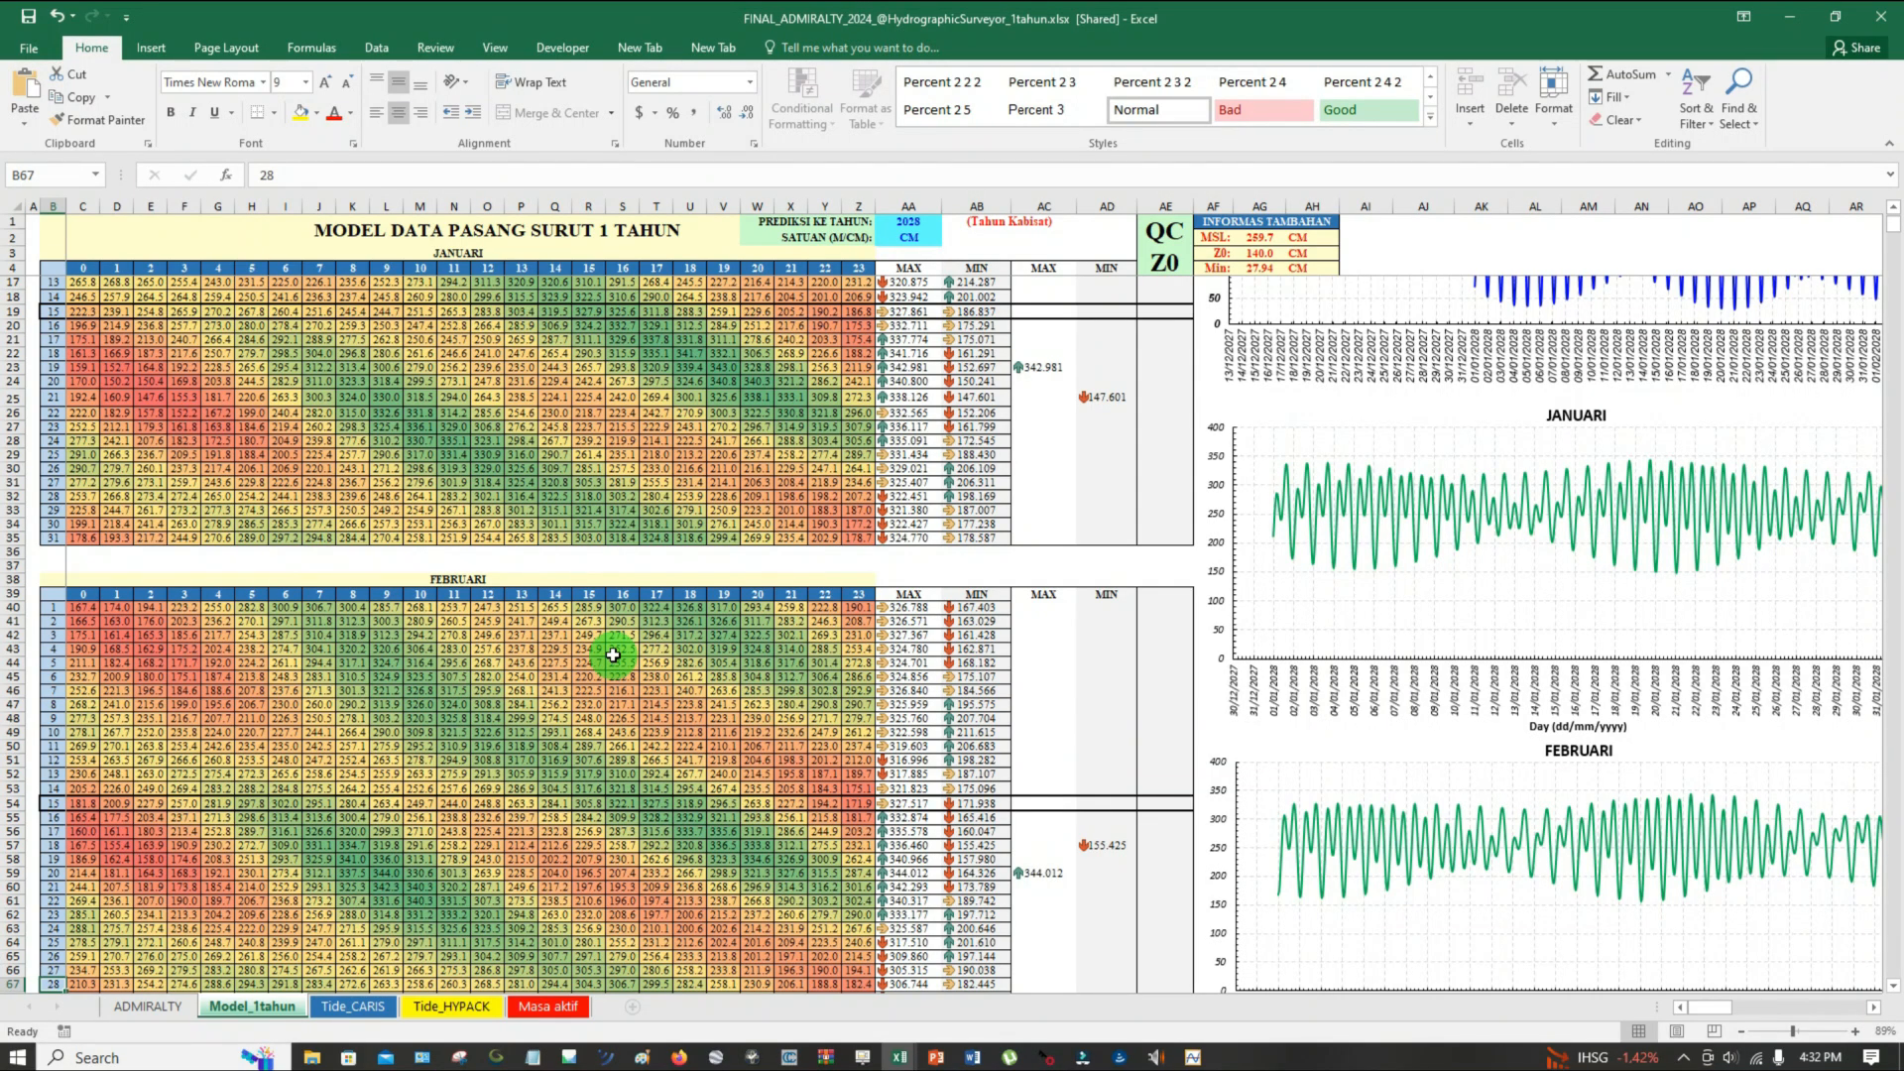
scroll(970, 462, "up", 4)
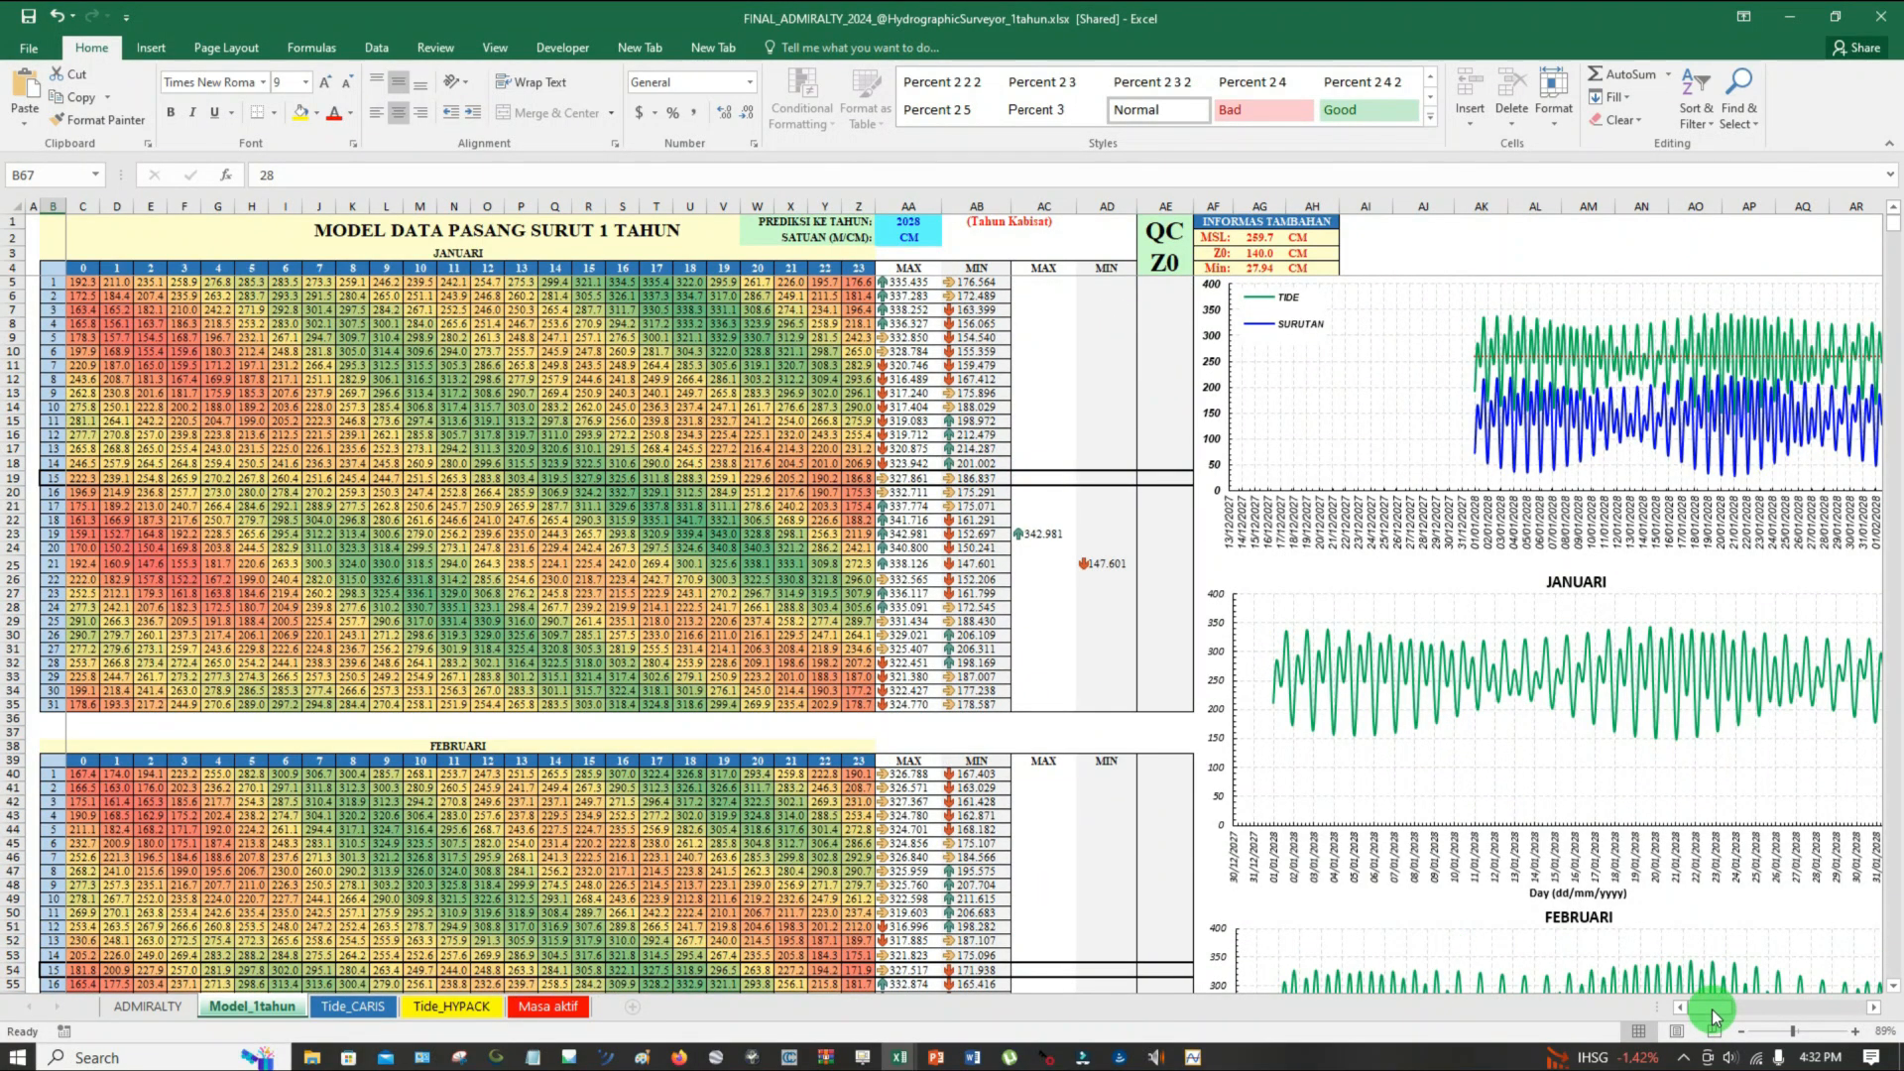
left_click_drag(1715, 1017, 1736, 1011)
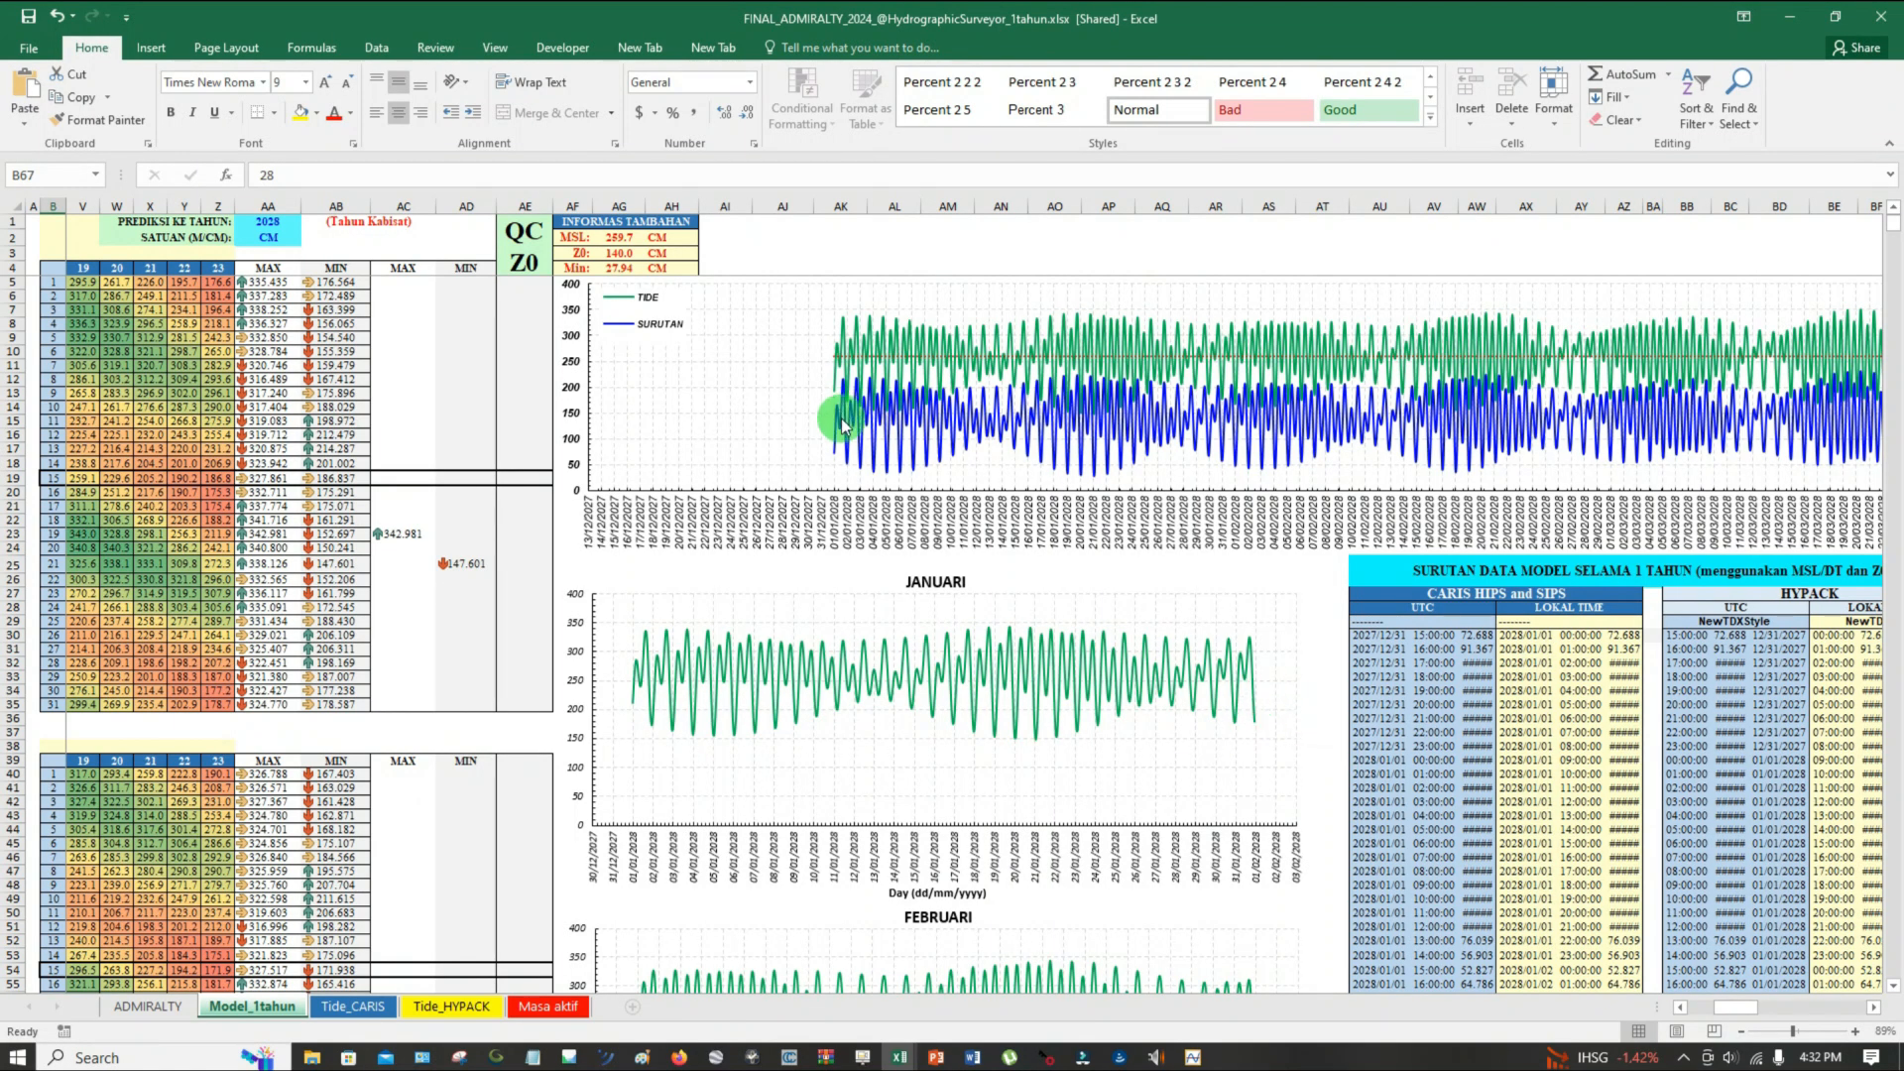
scroll(893, 558, "down", 1)
scroll(898, 546, "up", 1)
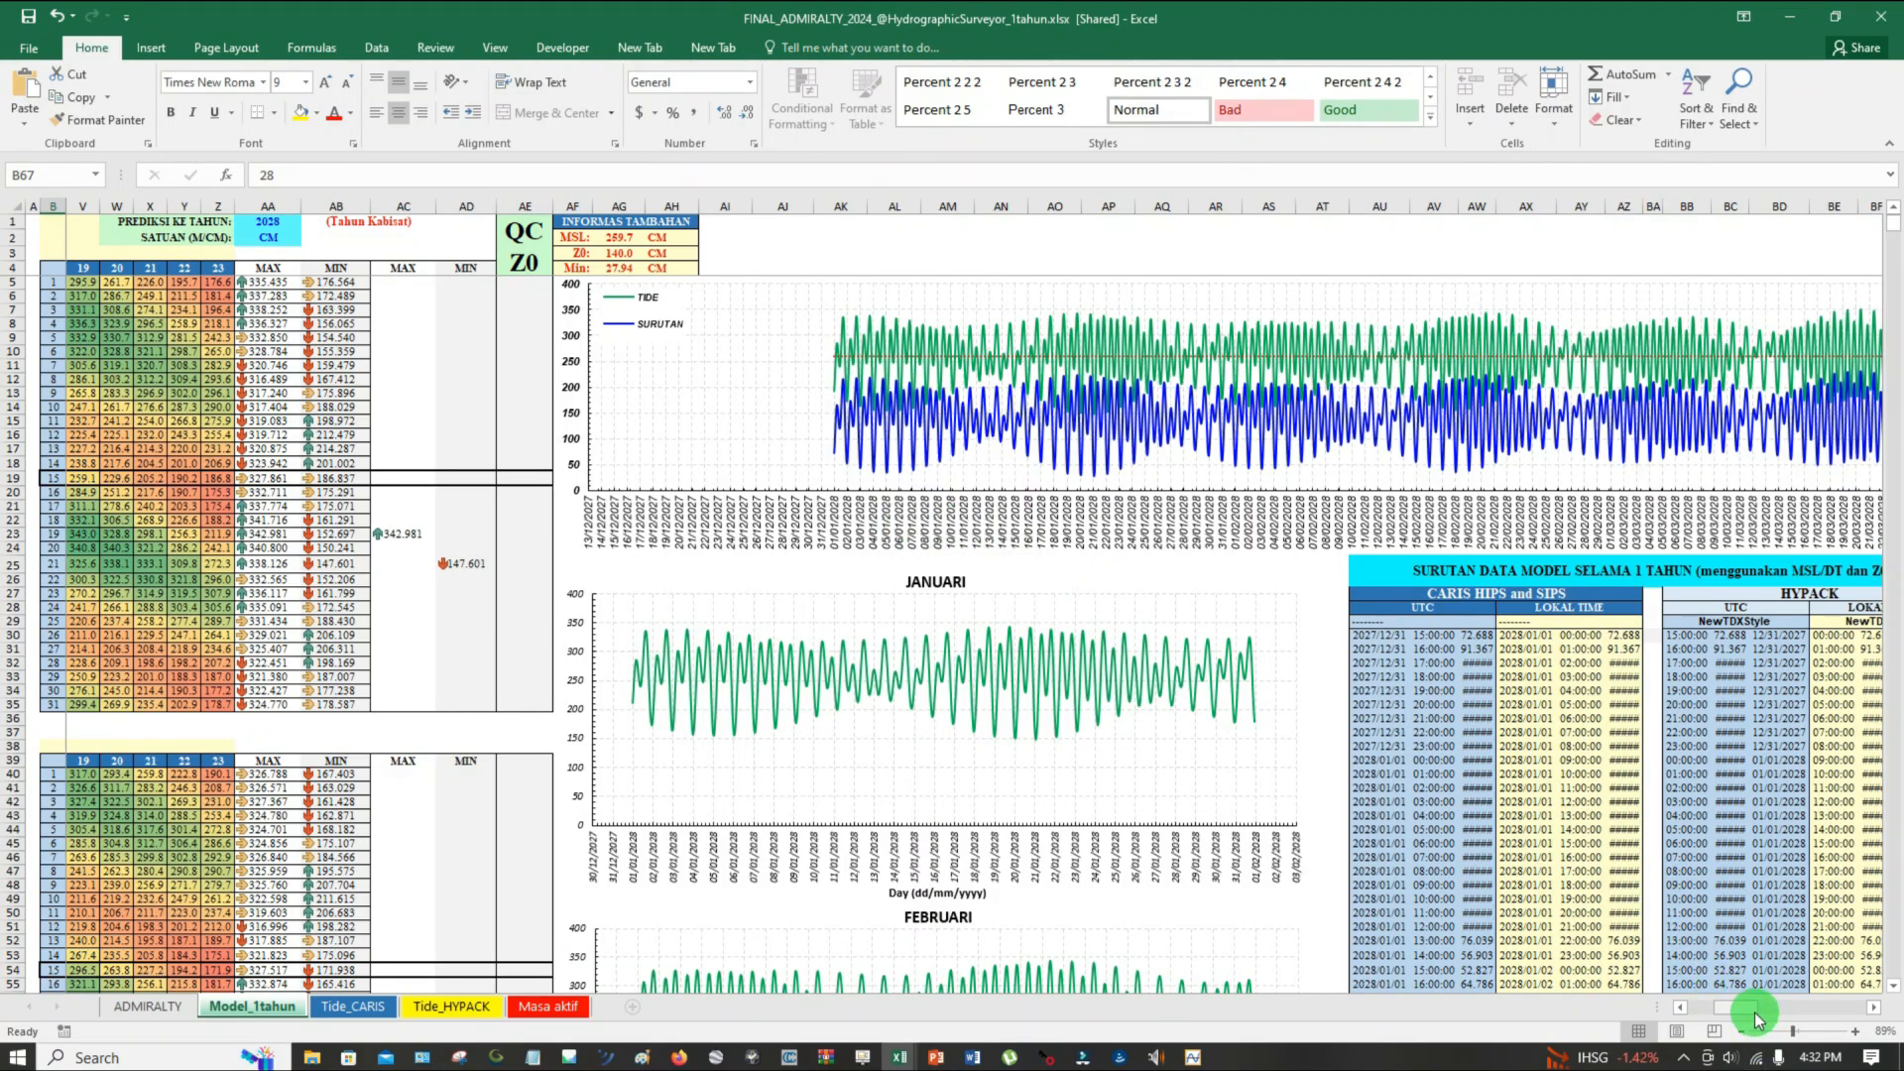
left_click_drag(1755, 1019, 1723, 1027)
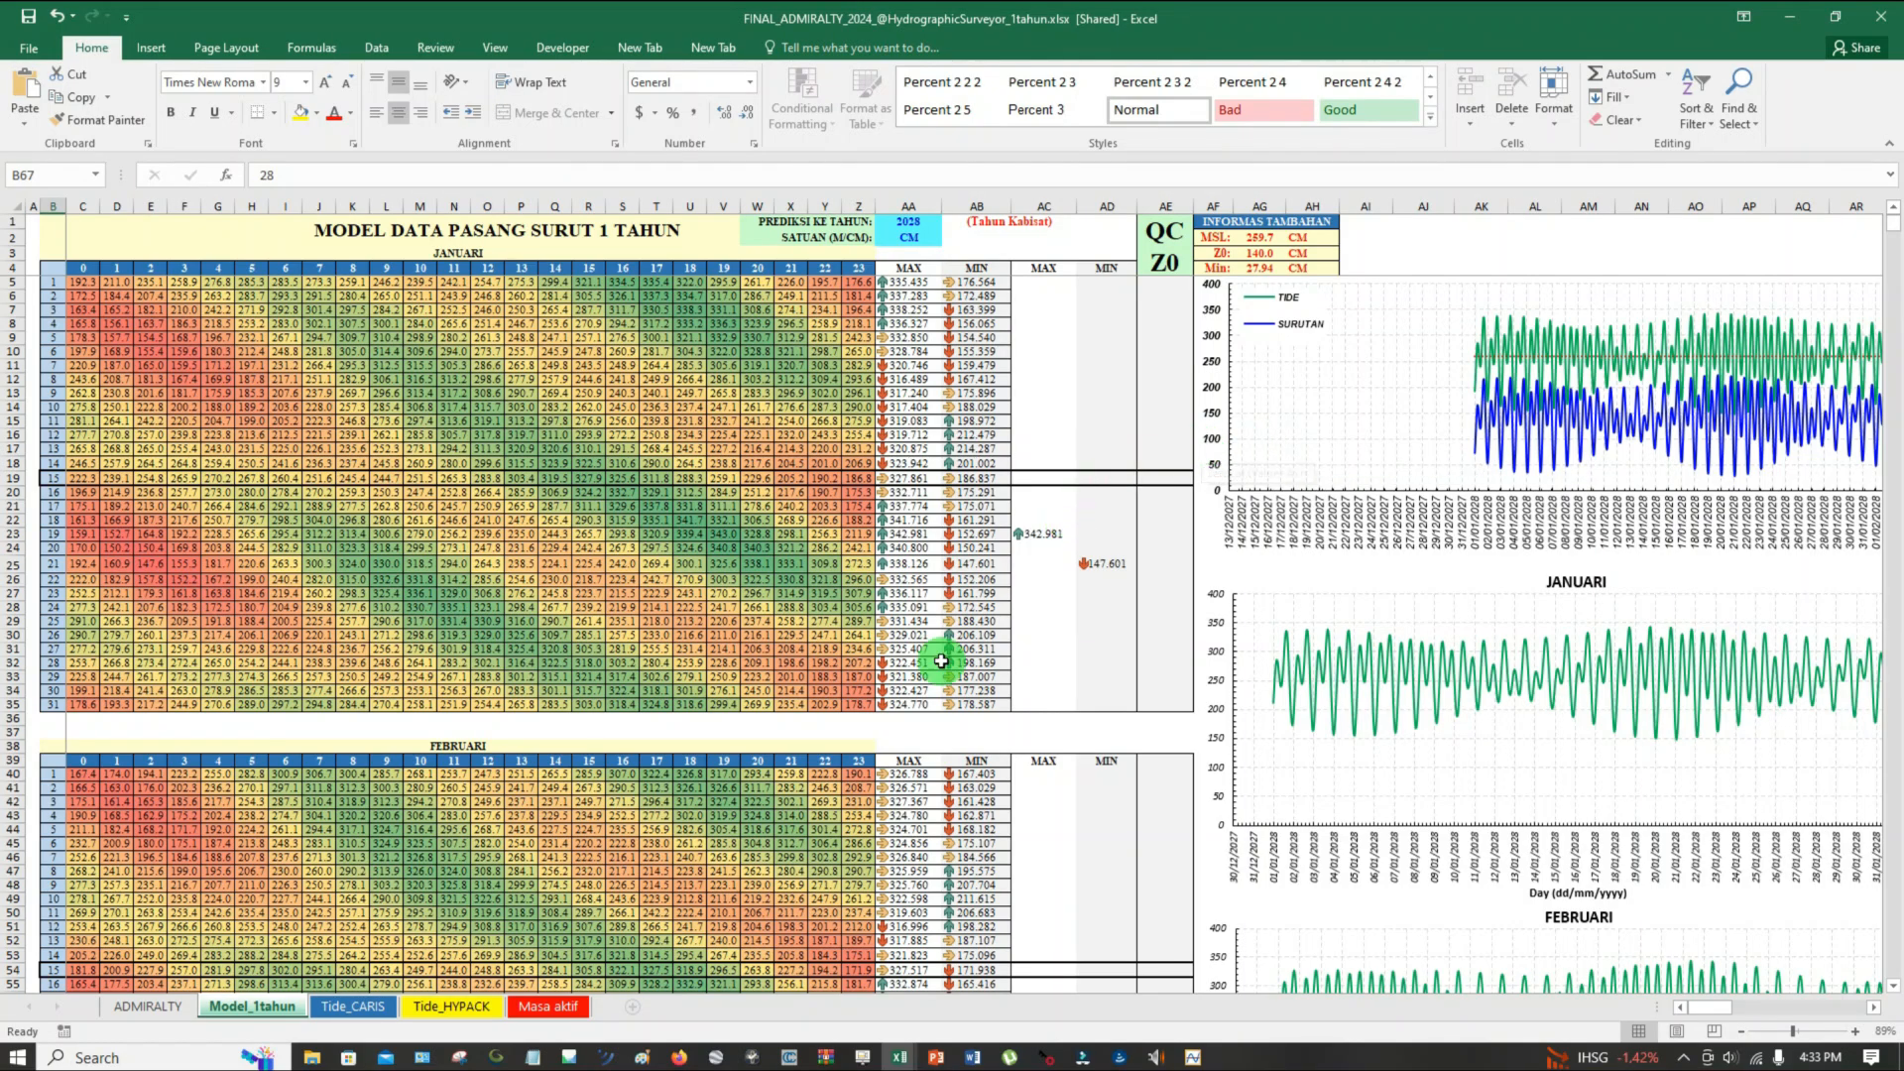
Examine the harmonic constants table on the ADMIRALTY sheet, including its amplitude (A) and phase (g) rows
left_click(167, 1006)
left_click_drag(1720, 1007, 1758, 1011)
scroll(1713, 962, "down", 4)
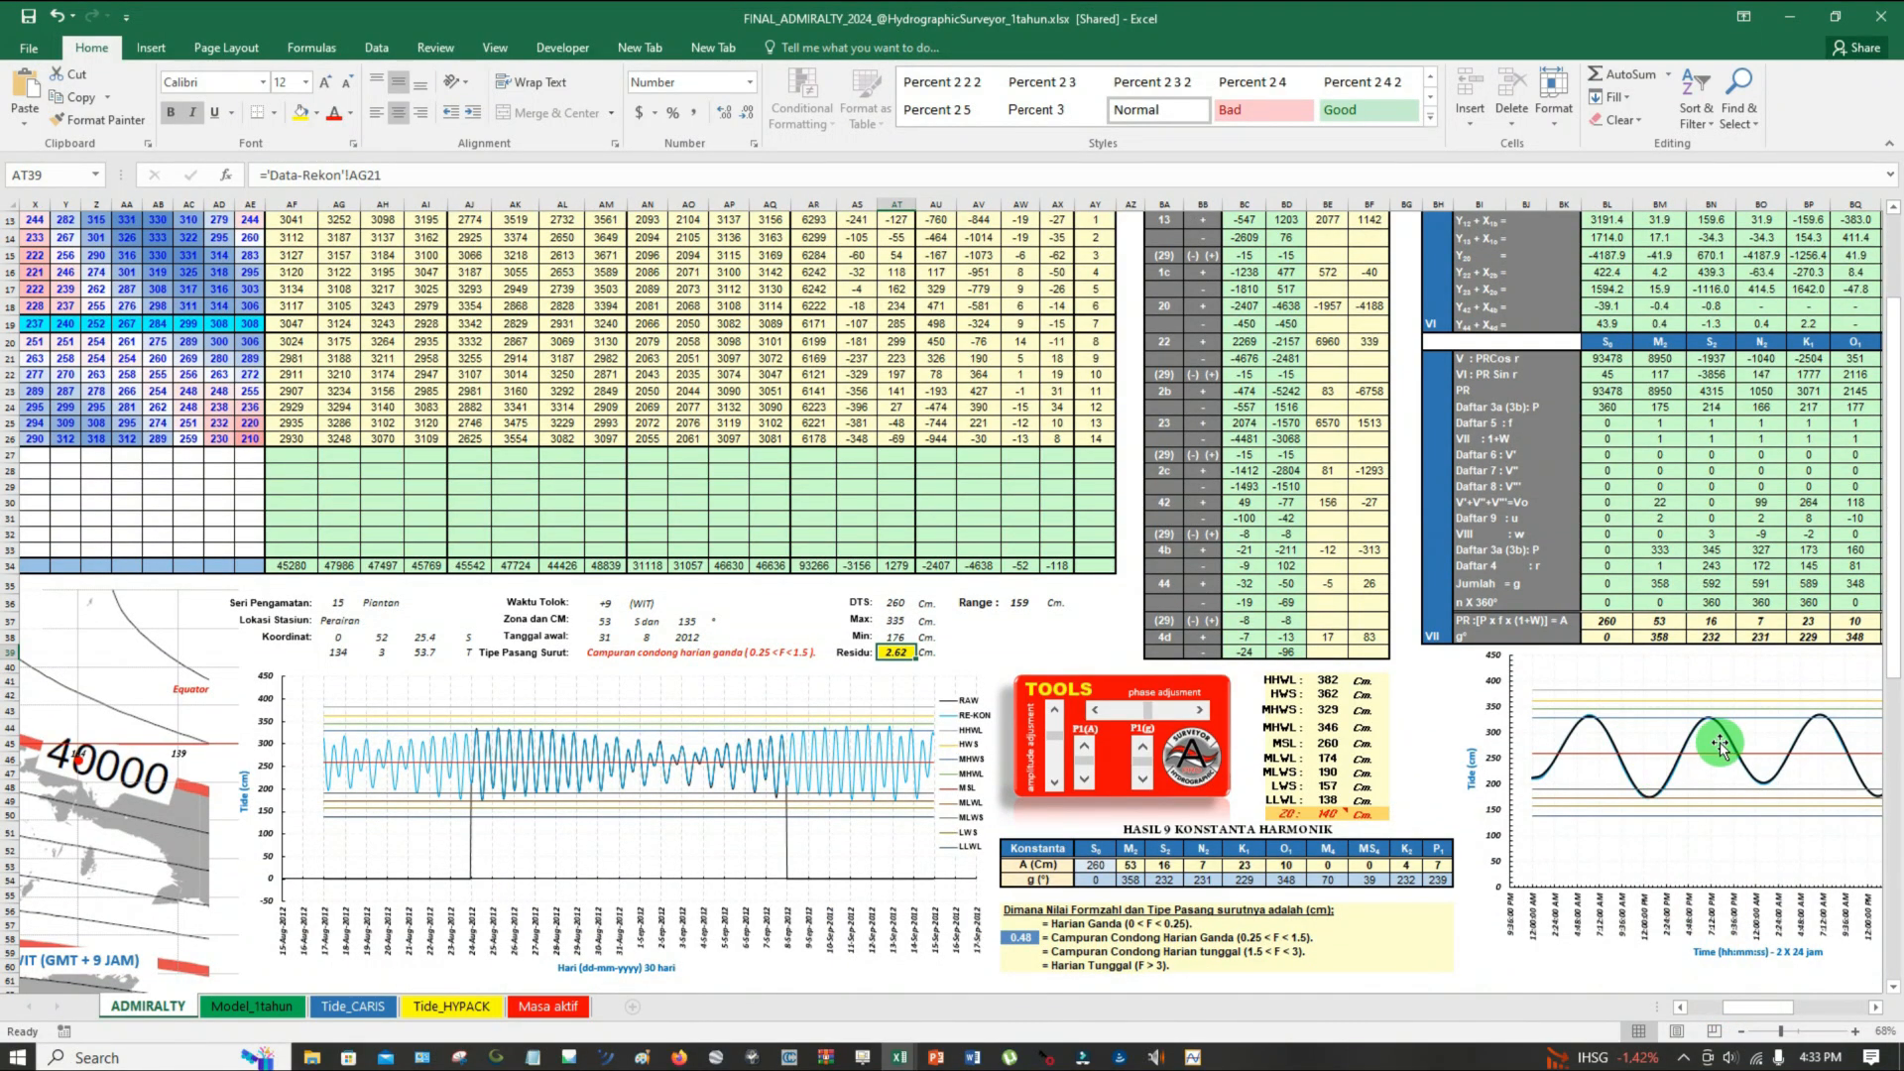
left_click(1442, 882)
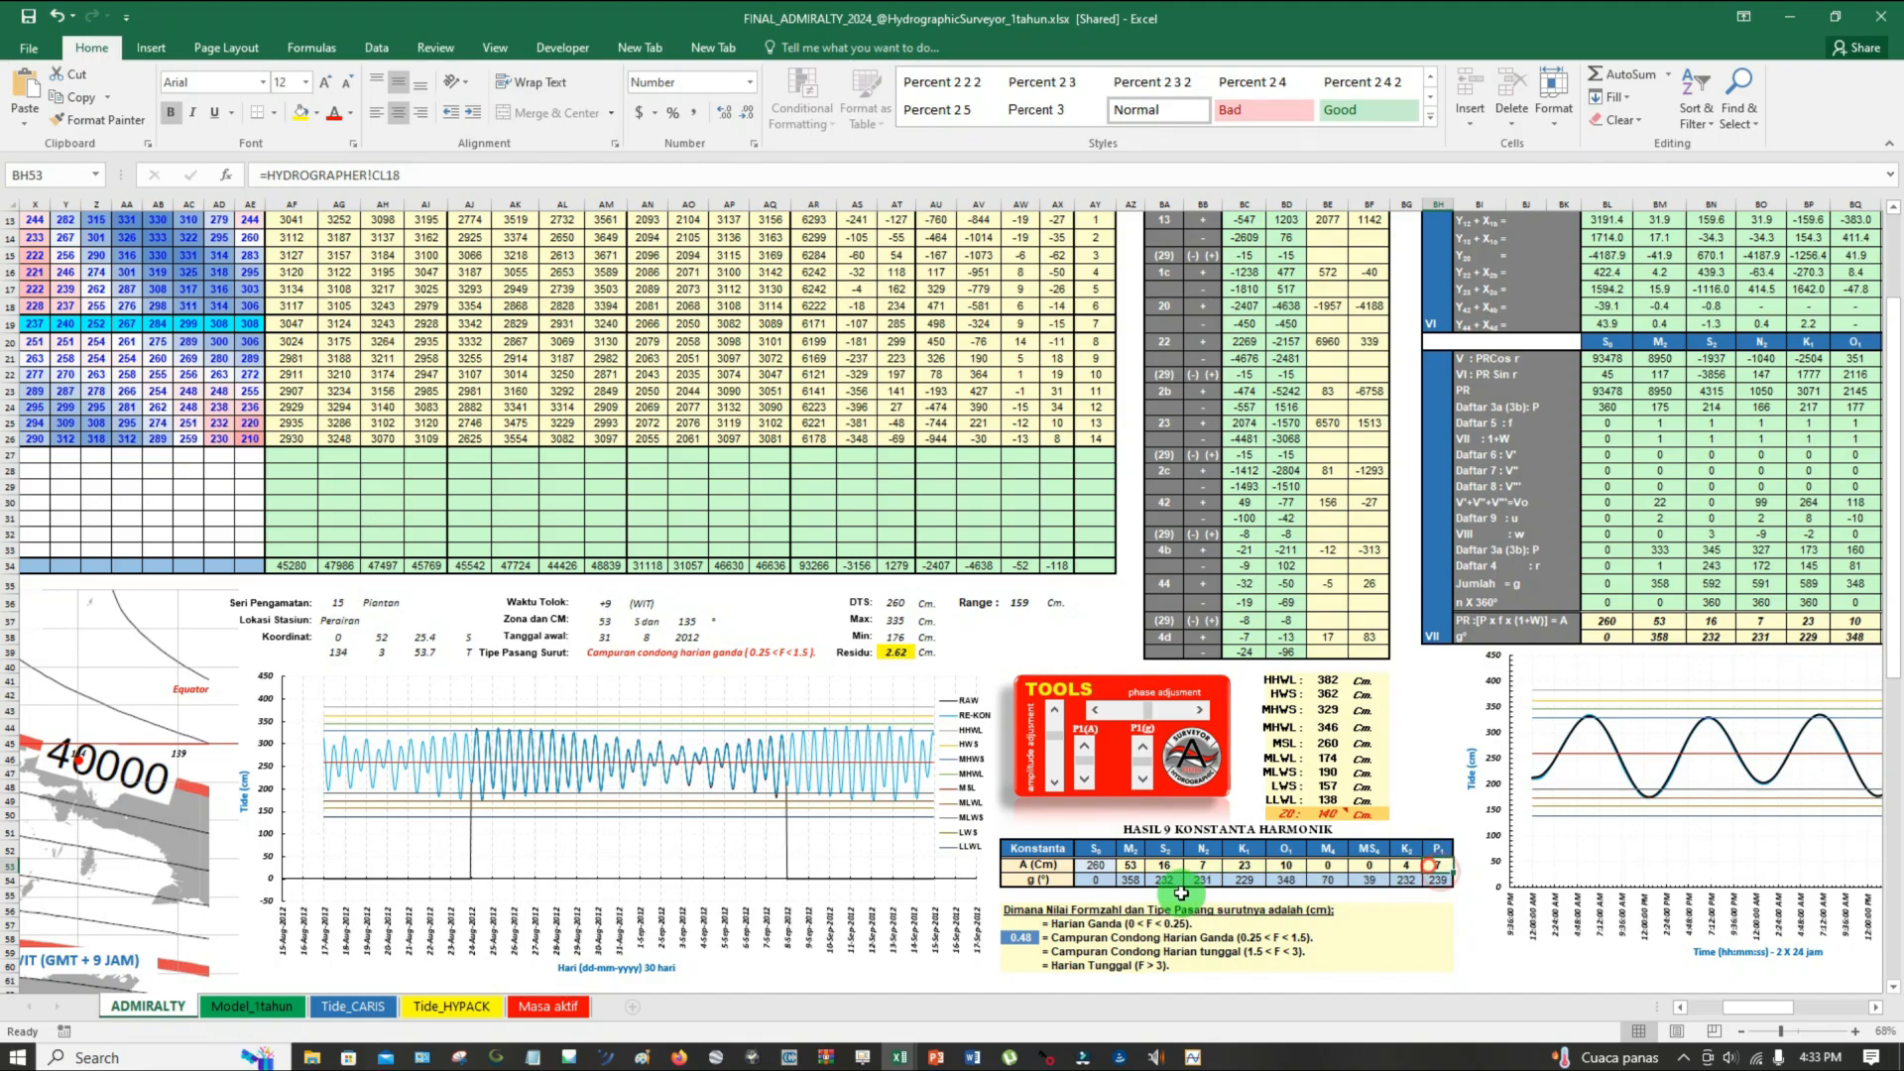
left_click(1053, 870)
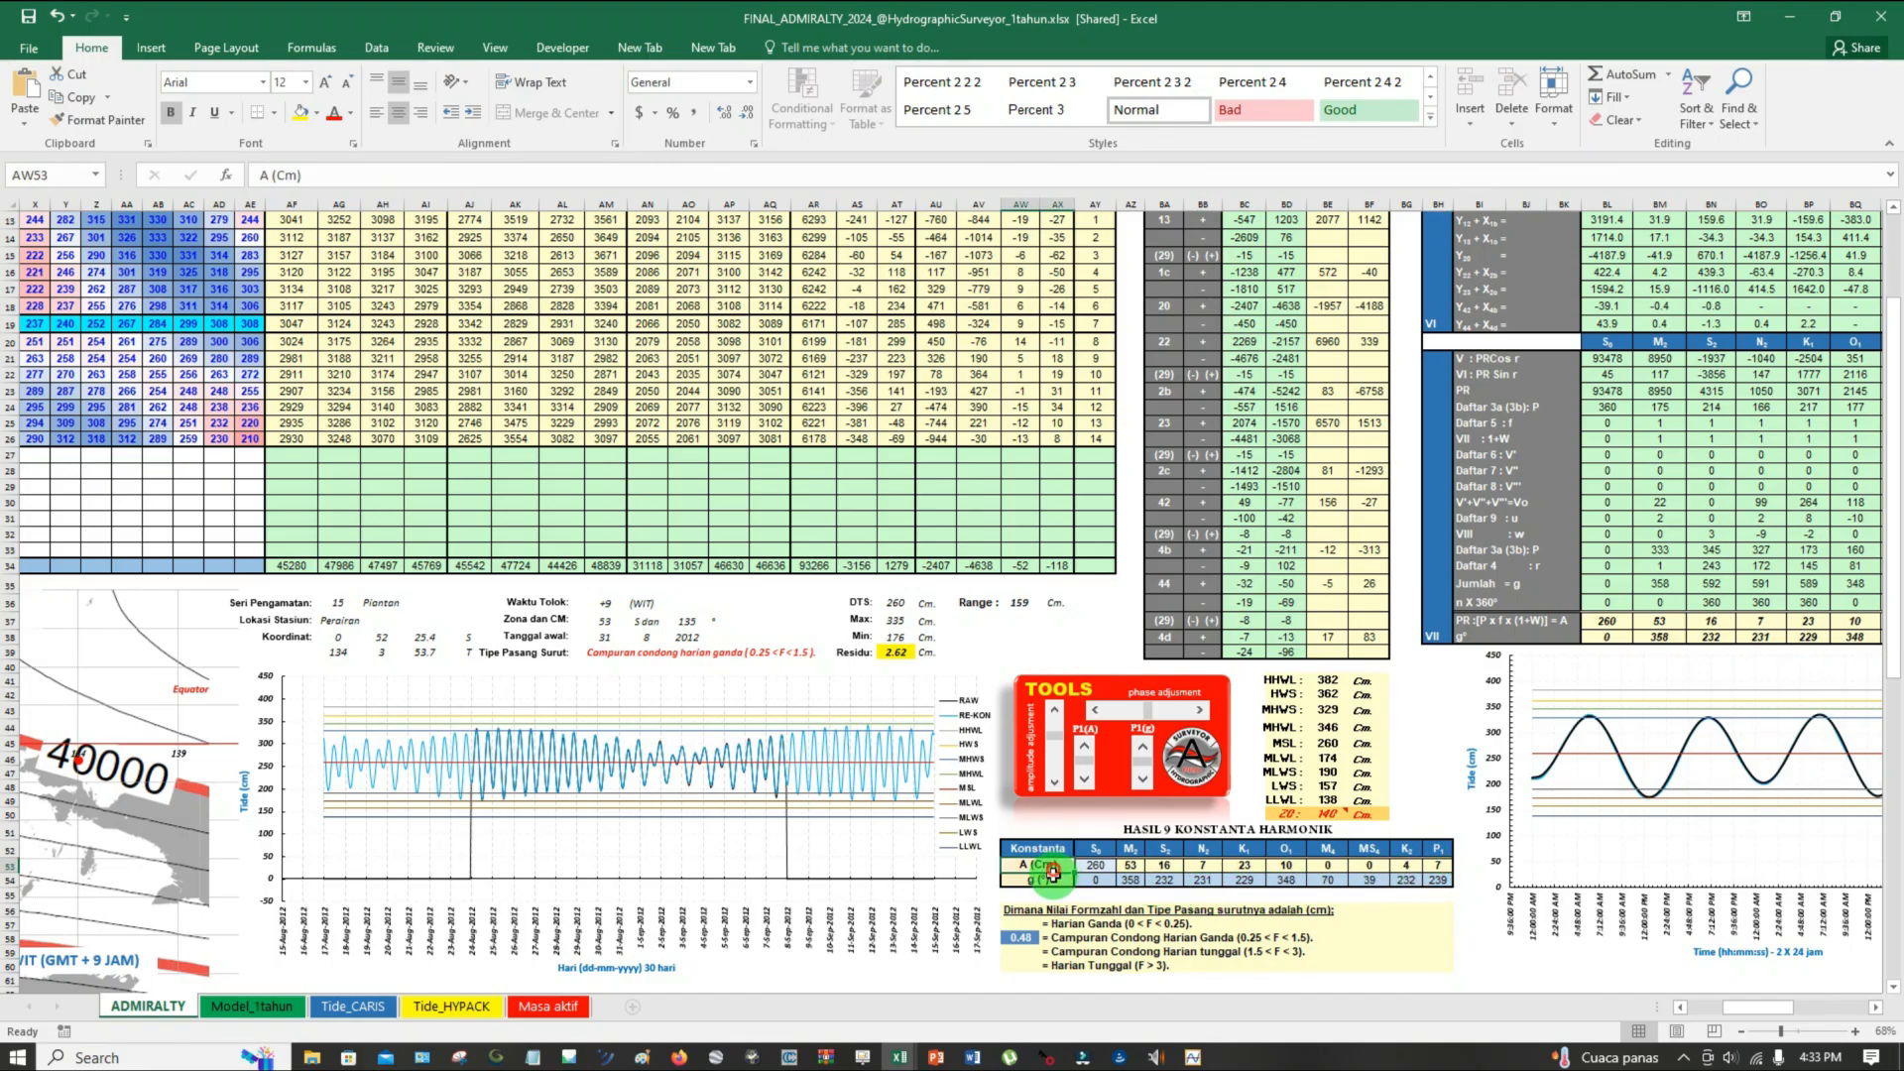
left_click(1053, 879)
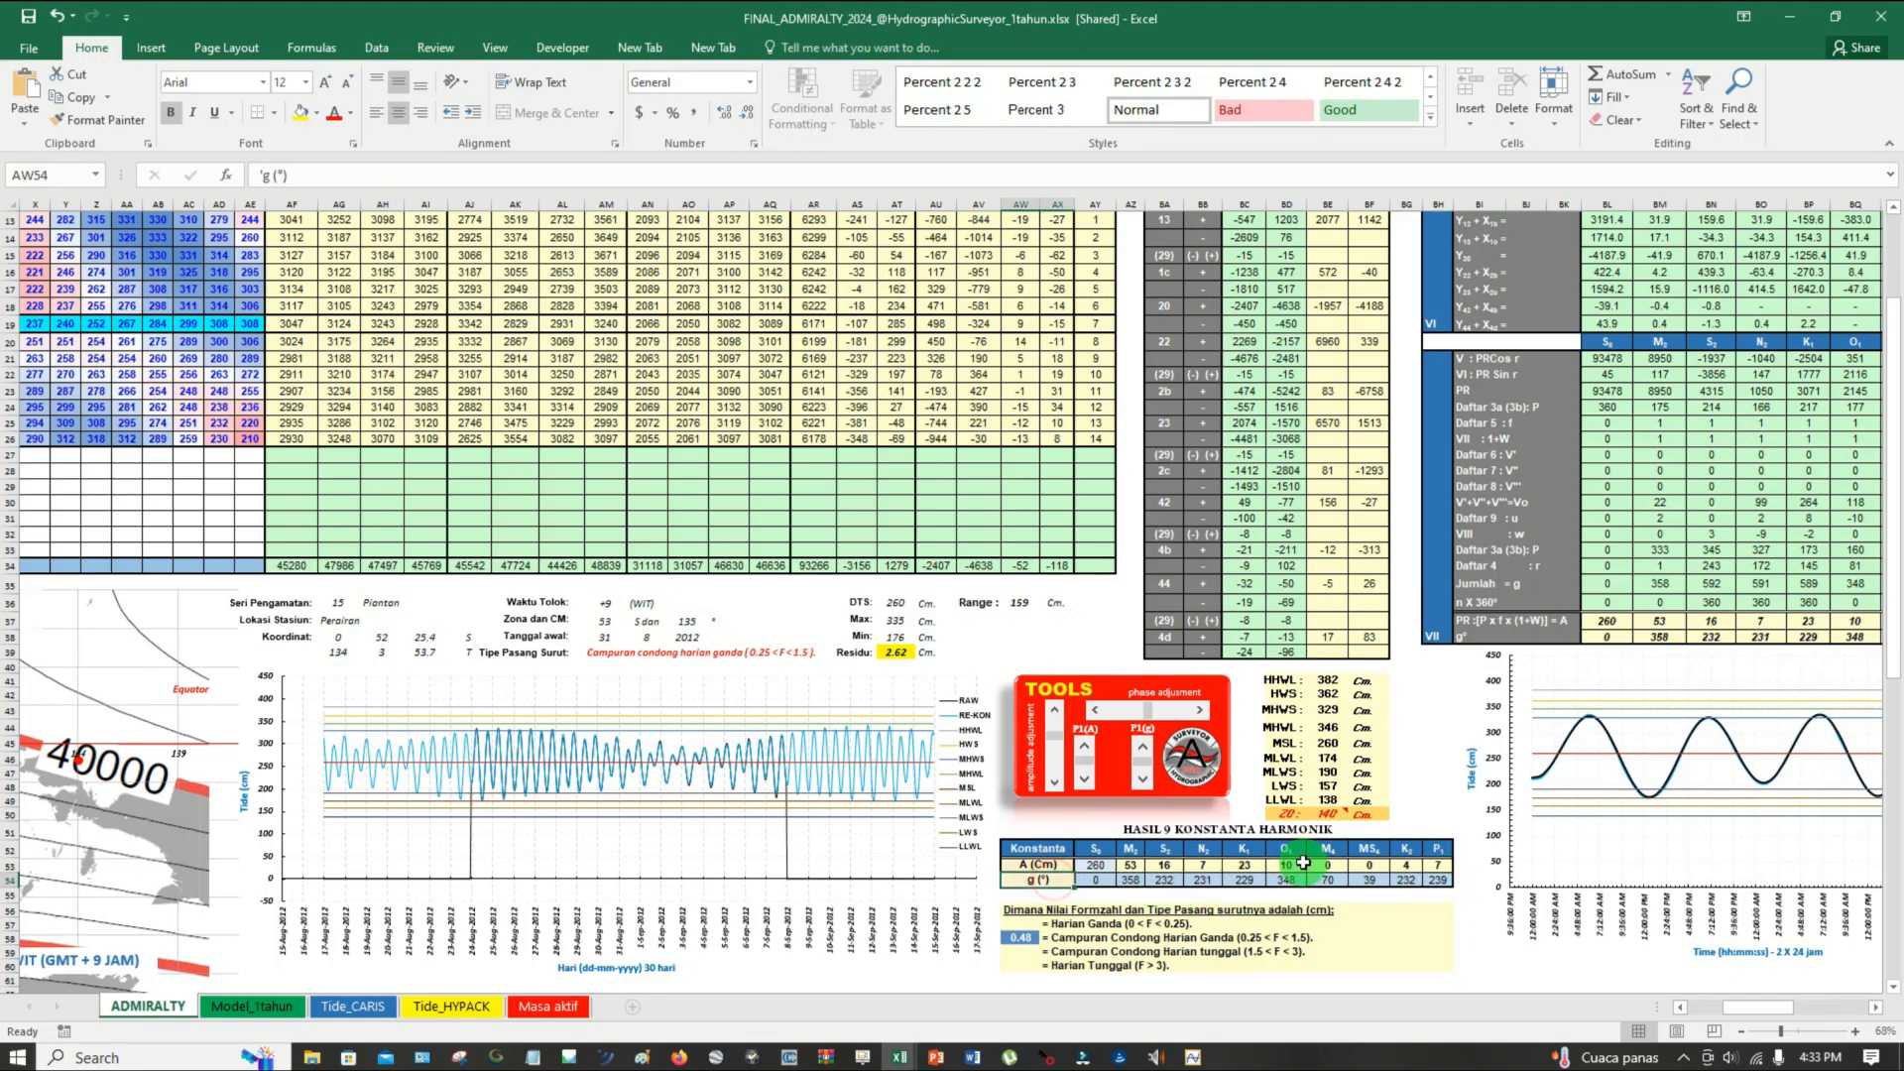
Copy the full HYPACK UTC columns of the one-year surutan data on the Model_1tahun sheet into an empty Notepad document
left_click(273, 1006)
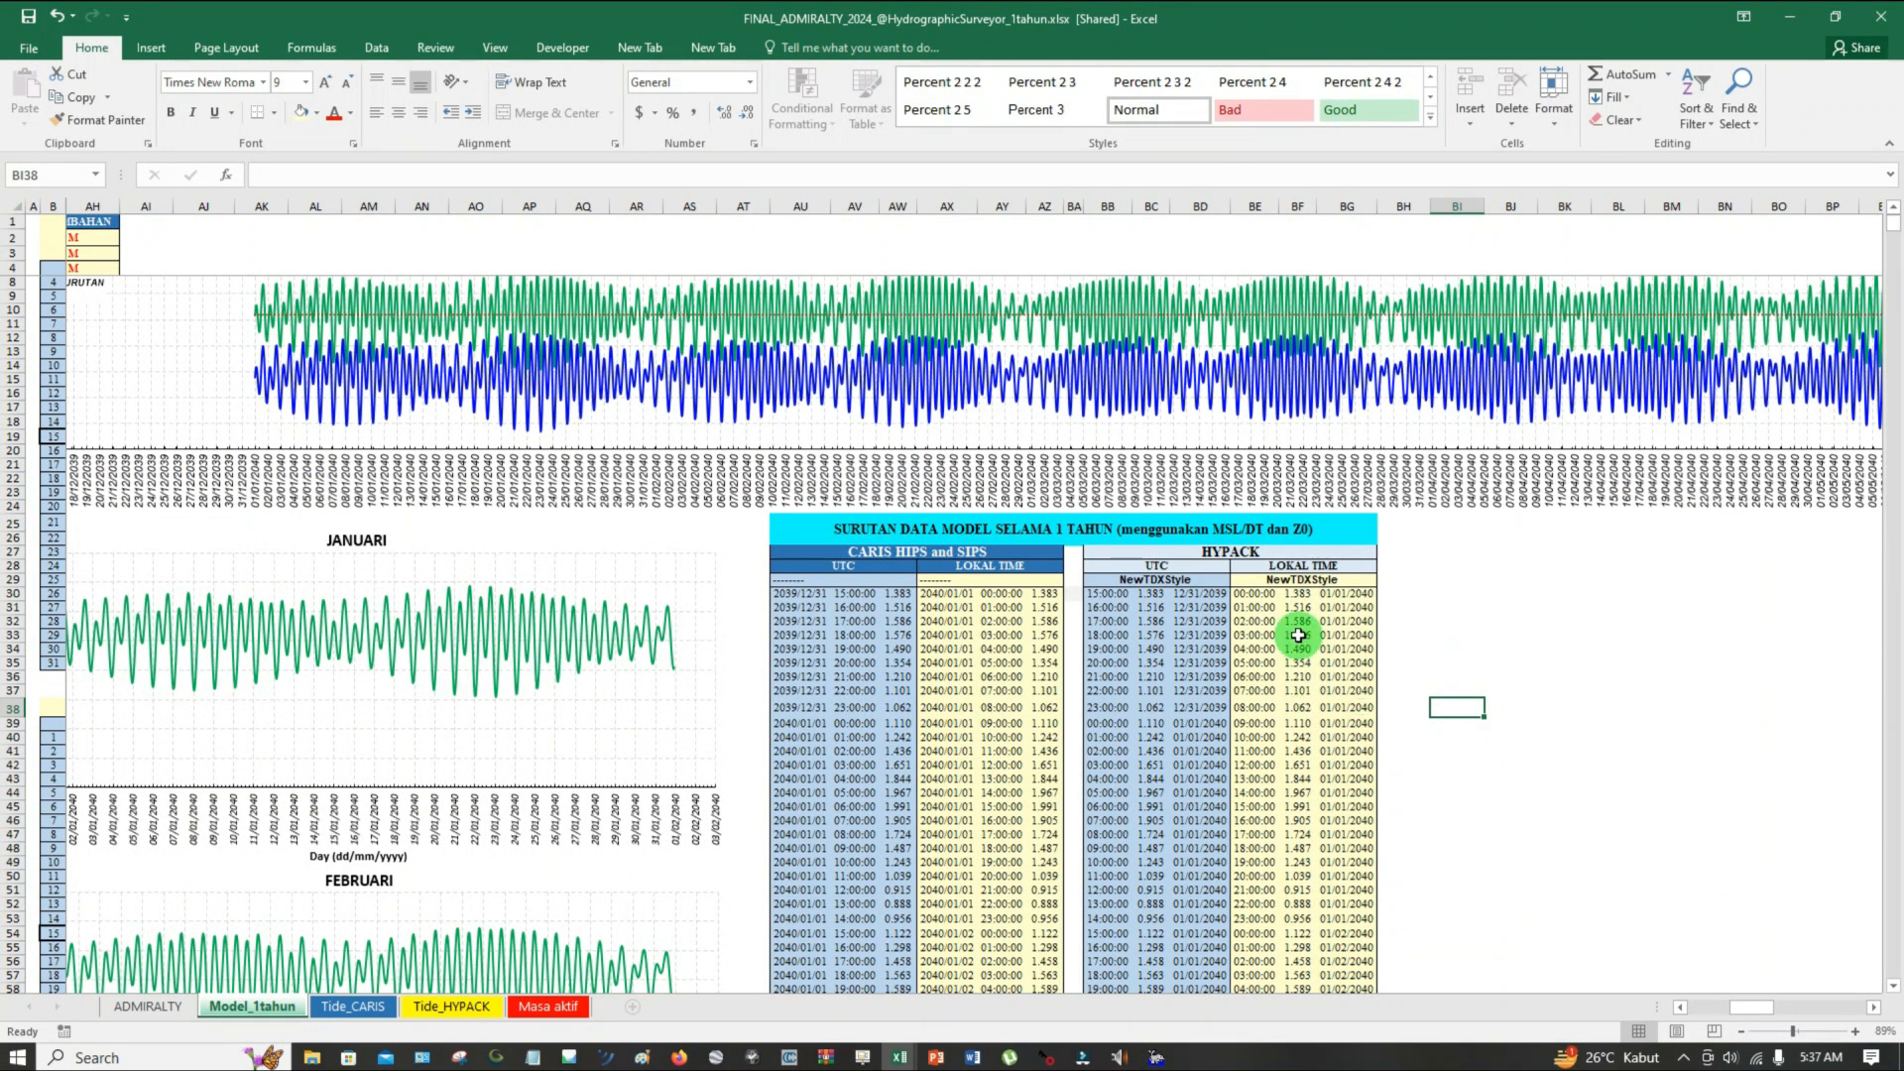
left_click(1165, 565)
key("ctrl+shift+Down")
key("ctrl+c")
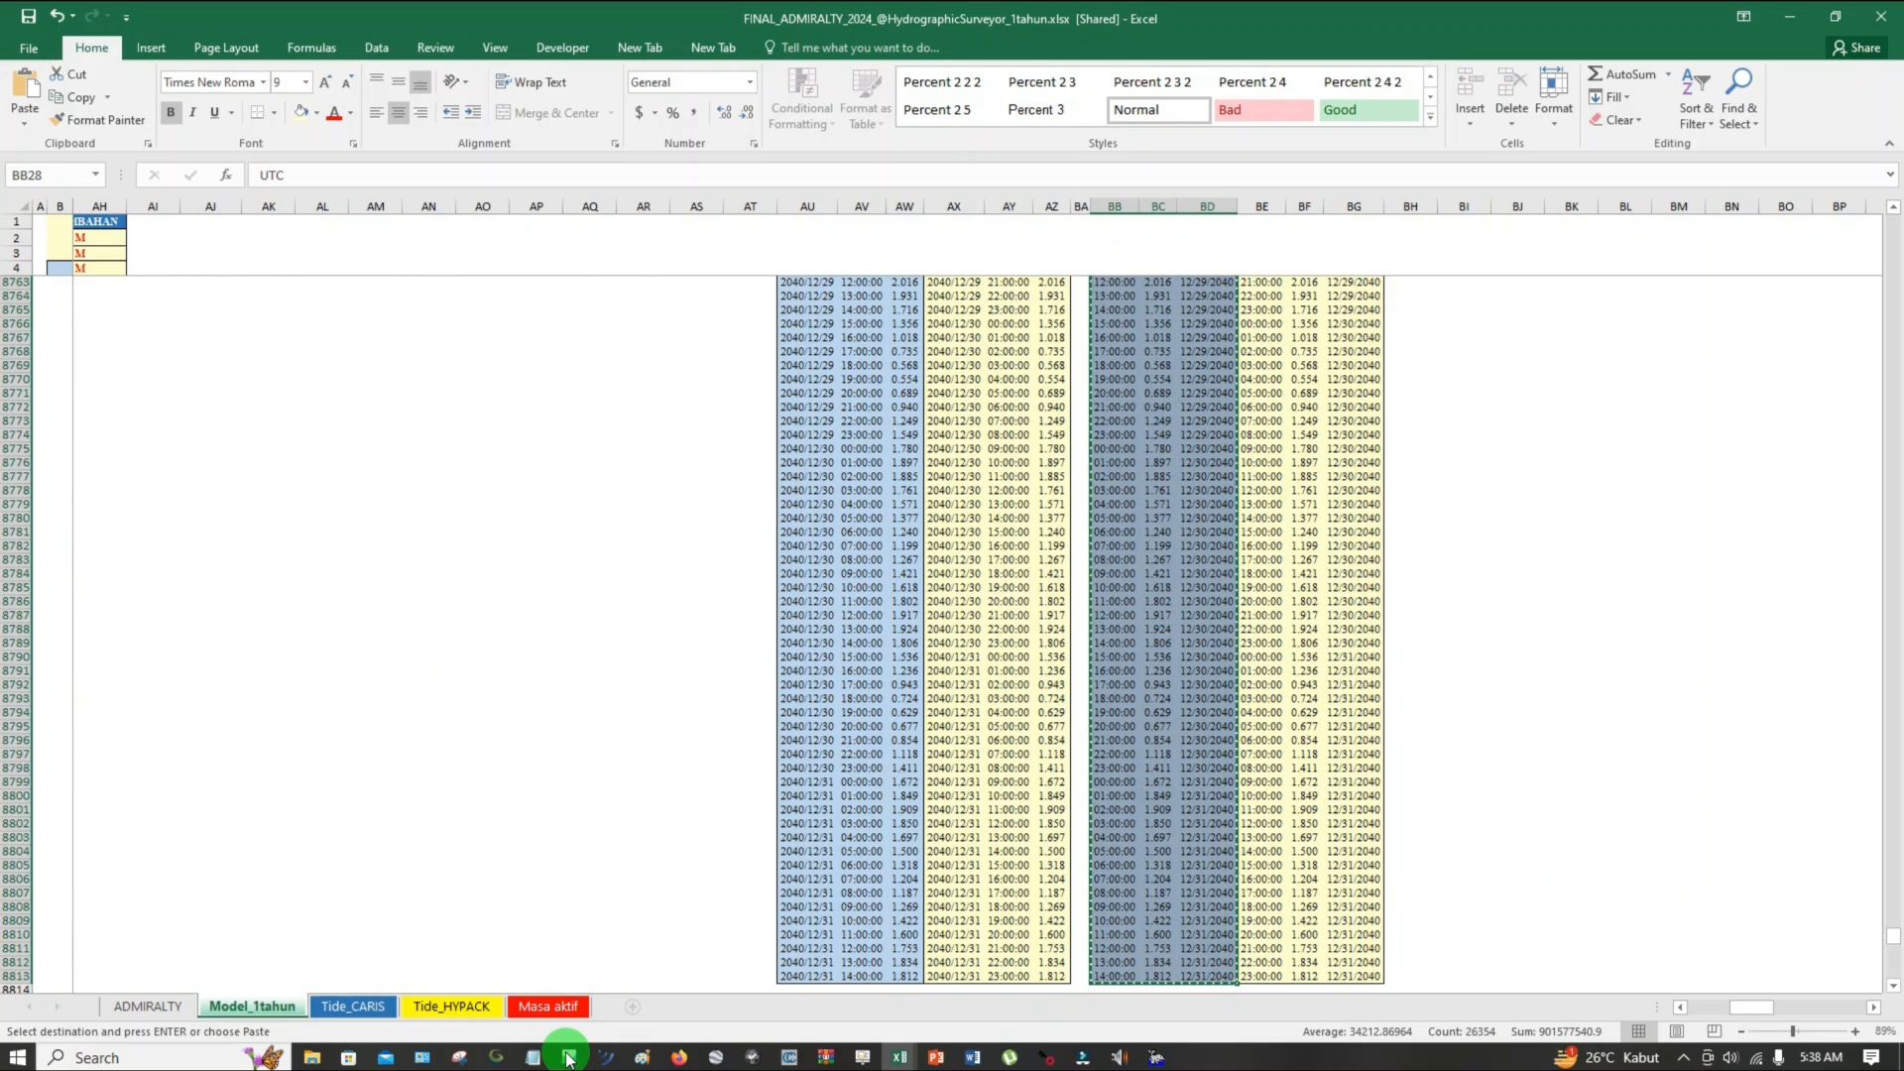
left_click(569, 1057)
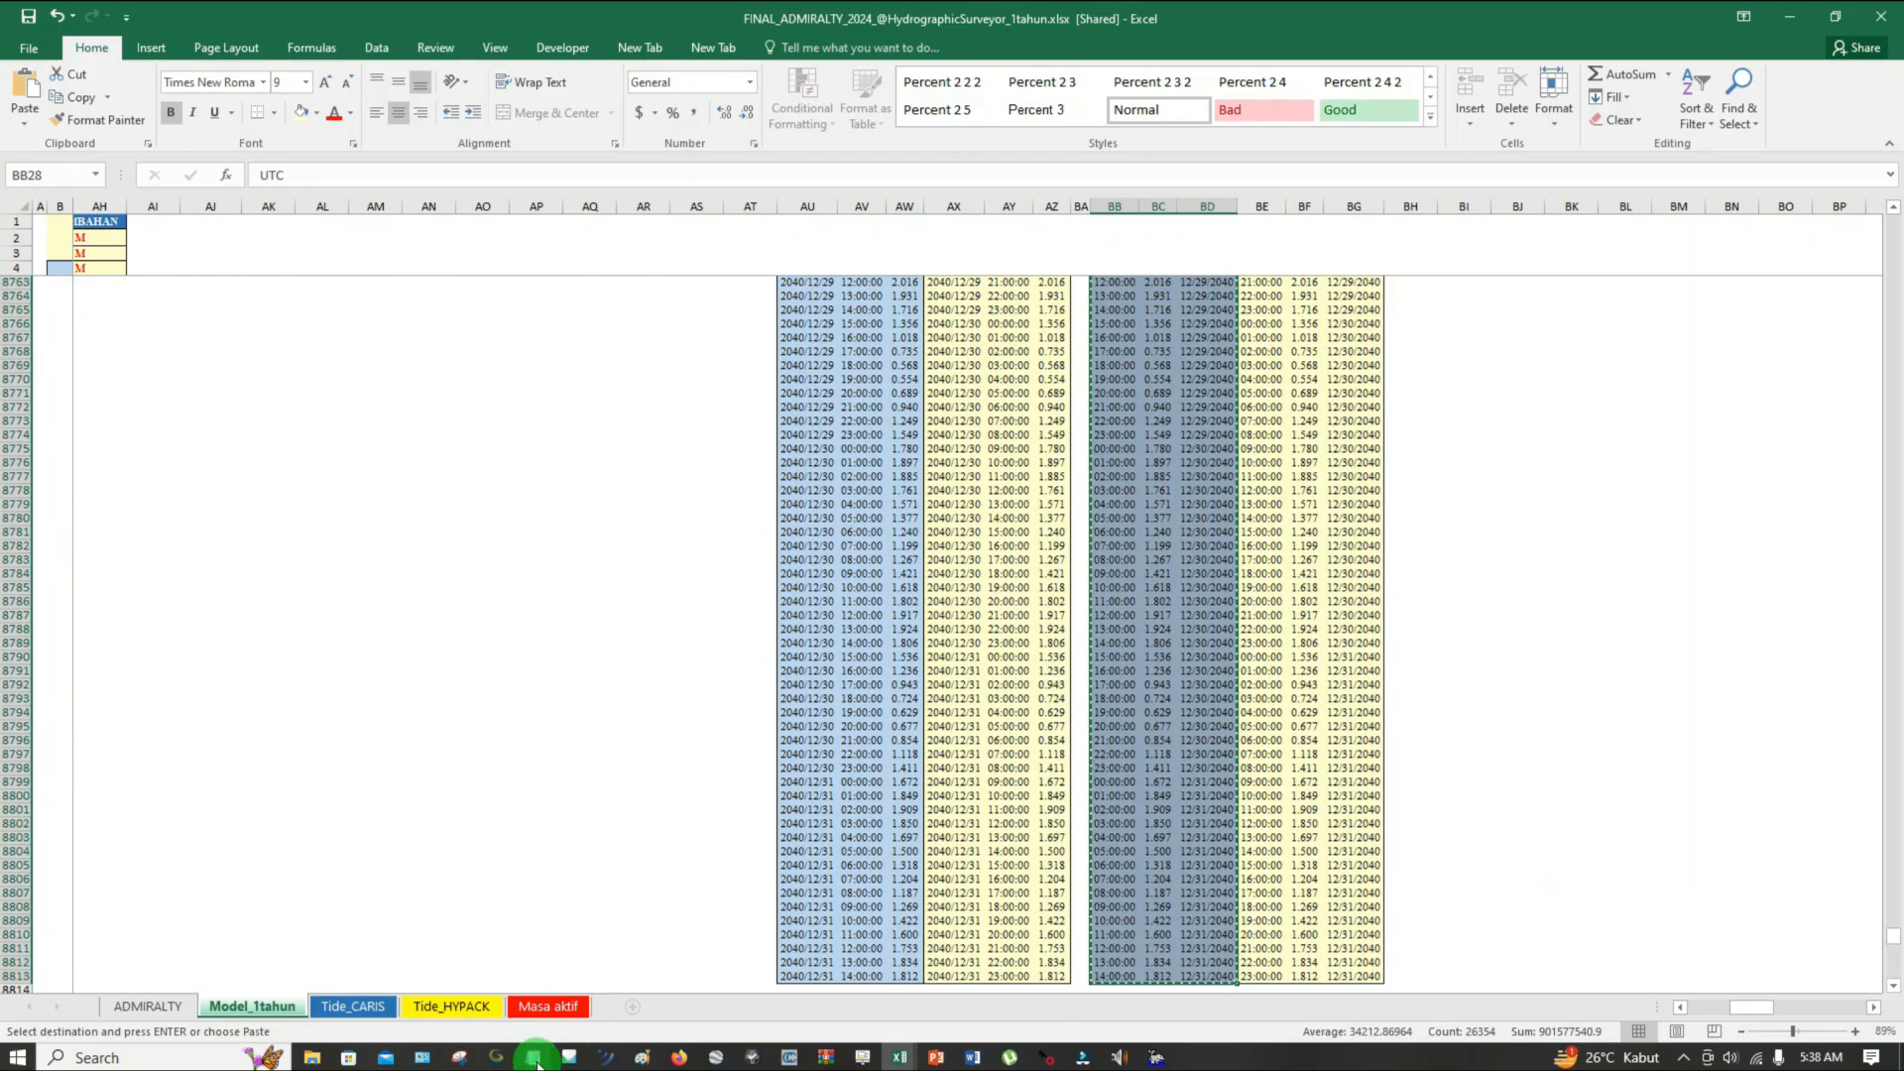
left_click(539, 195)
key("ctrl+v")
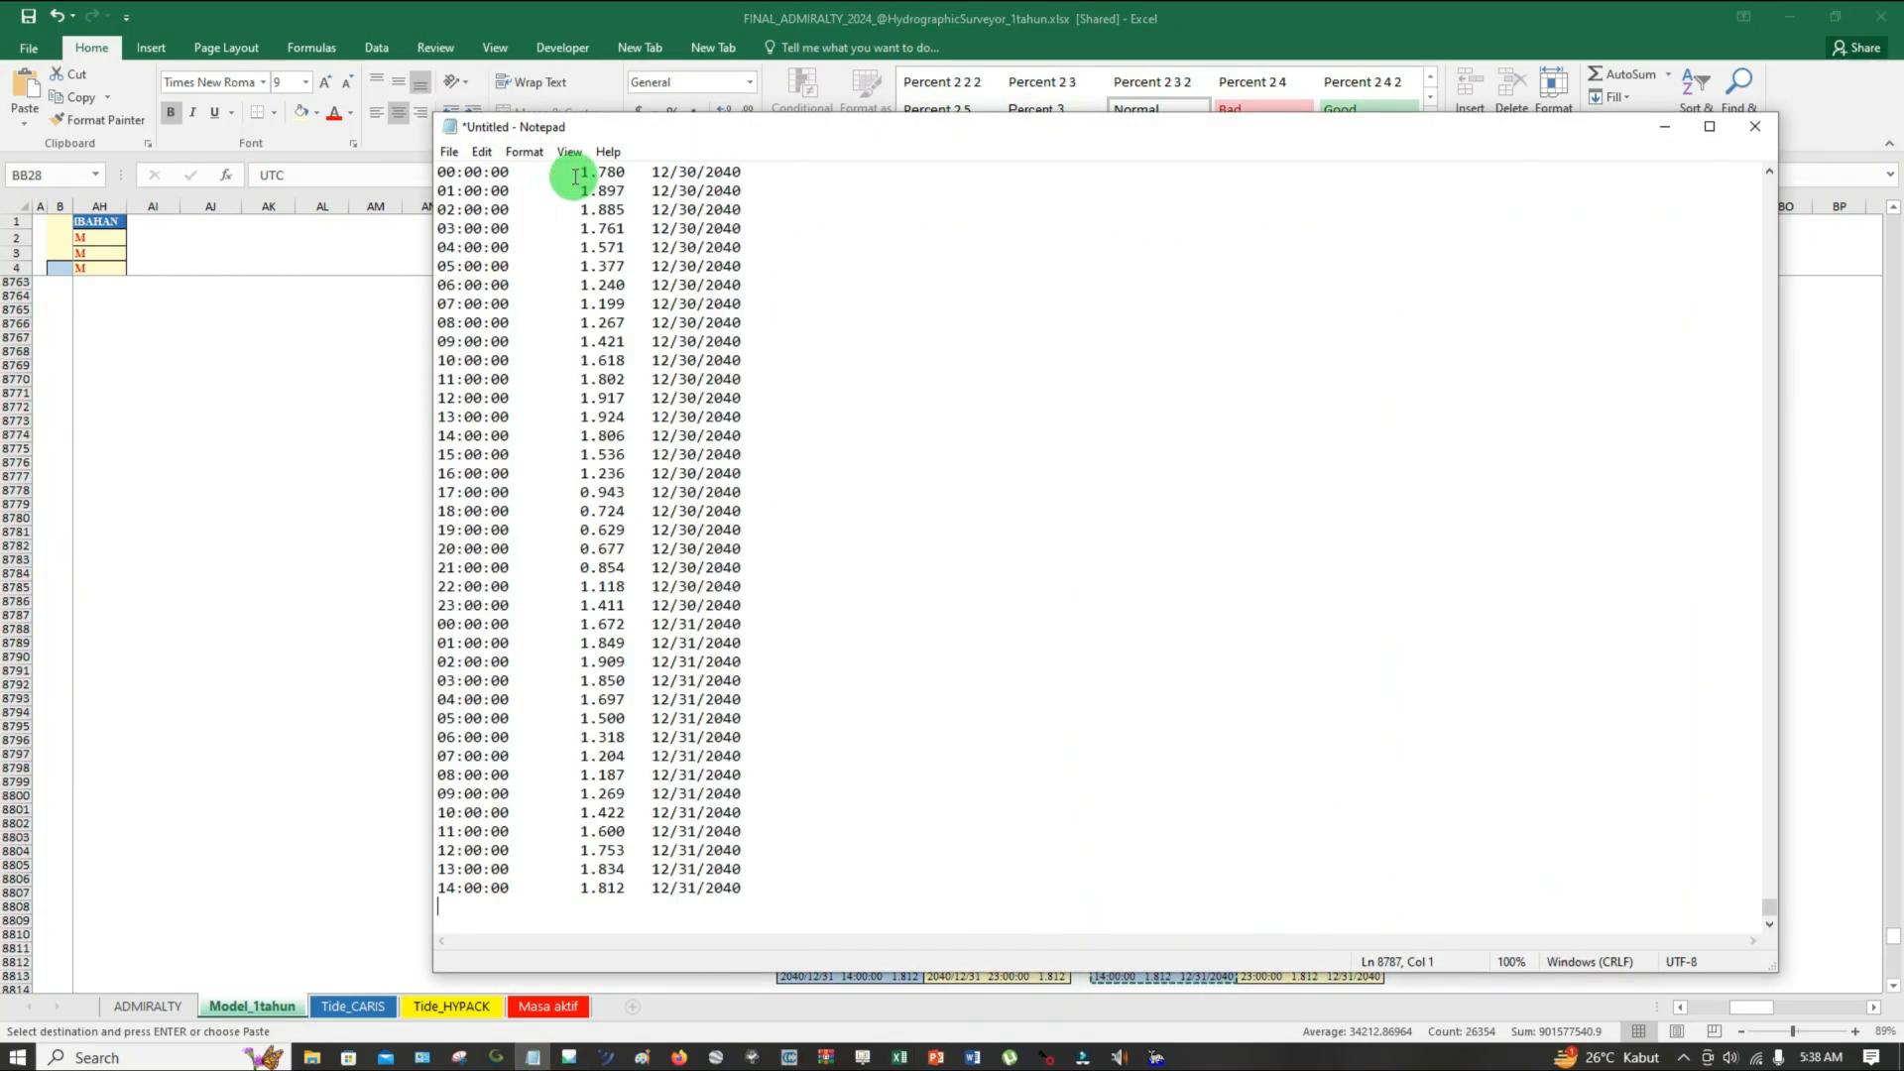
Replace all wide gaps between the time, tide and date columns throughout the pasted text so the columns are narrowly separated
left_click_drag(580, 177, 512, 171)
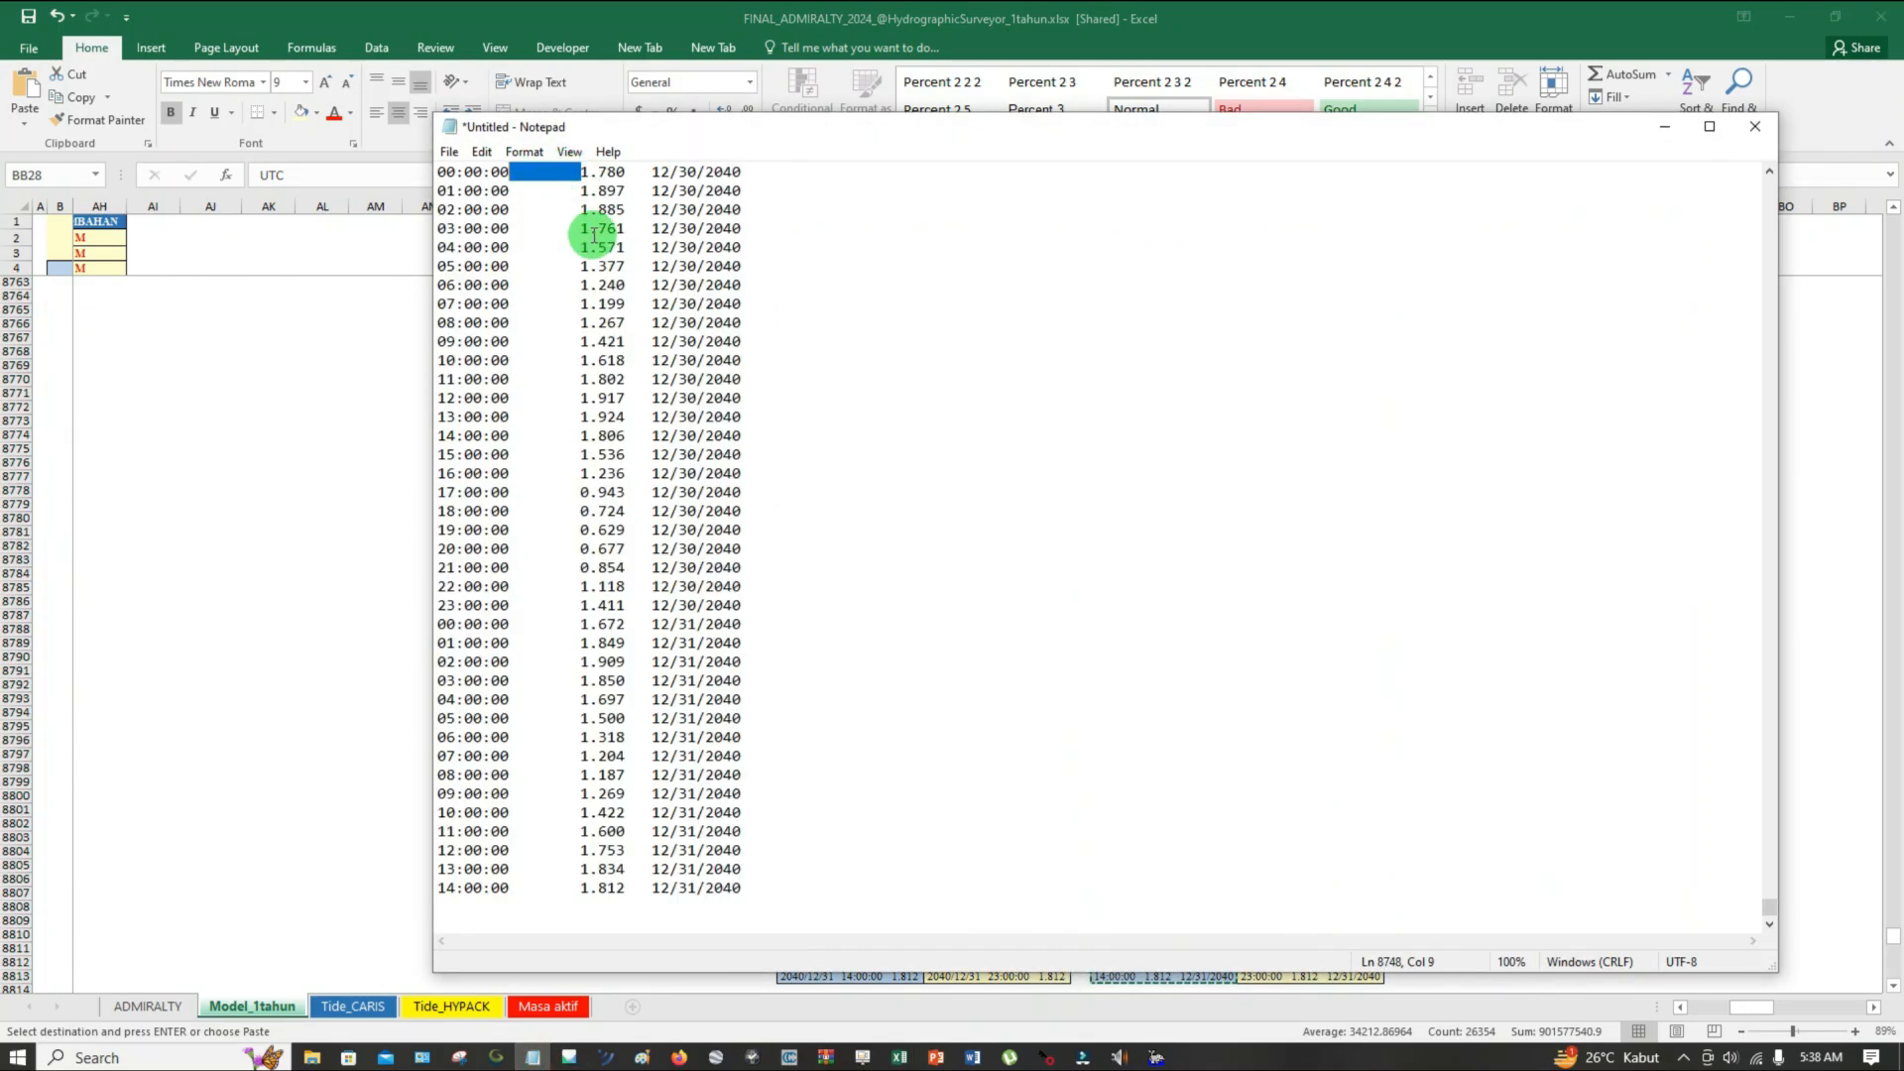
key("ctrl+h")
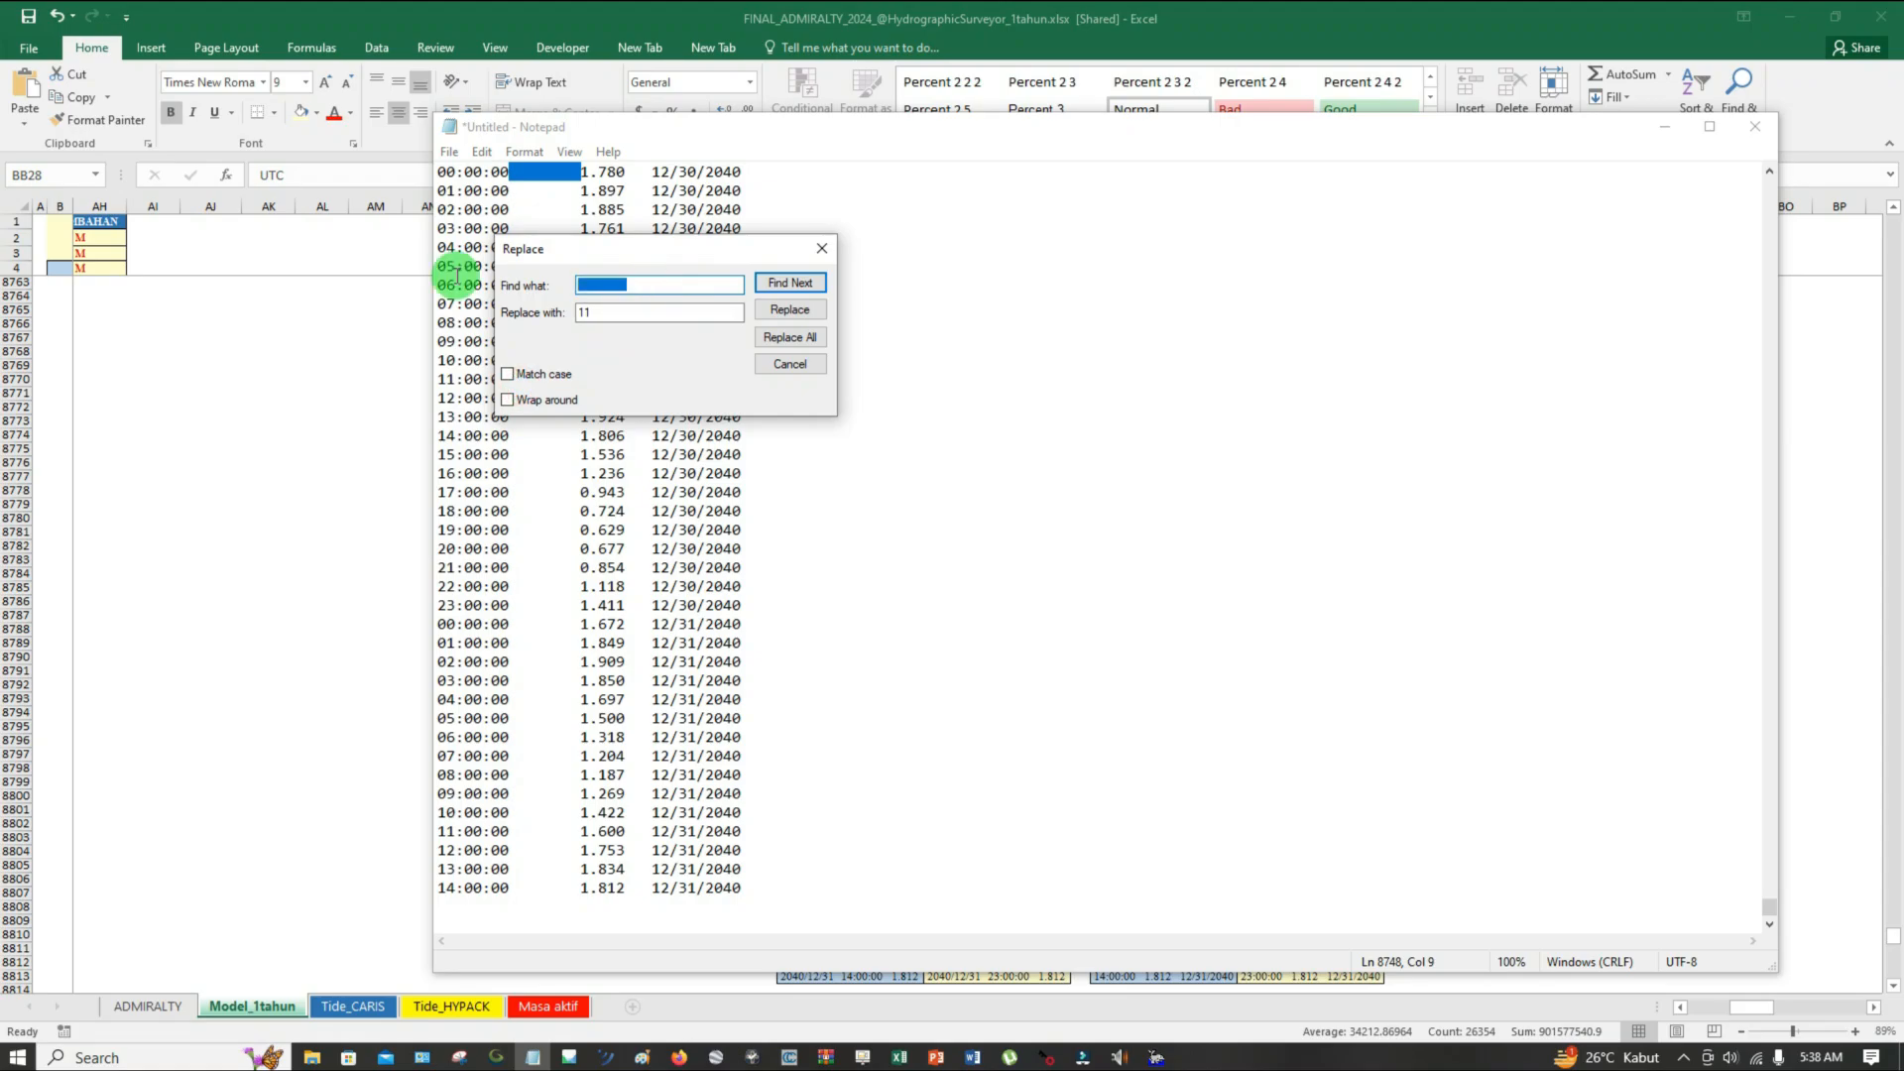
double_click(612, 313)
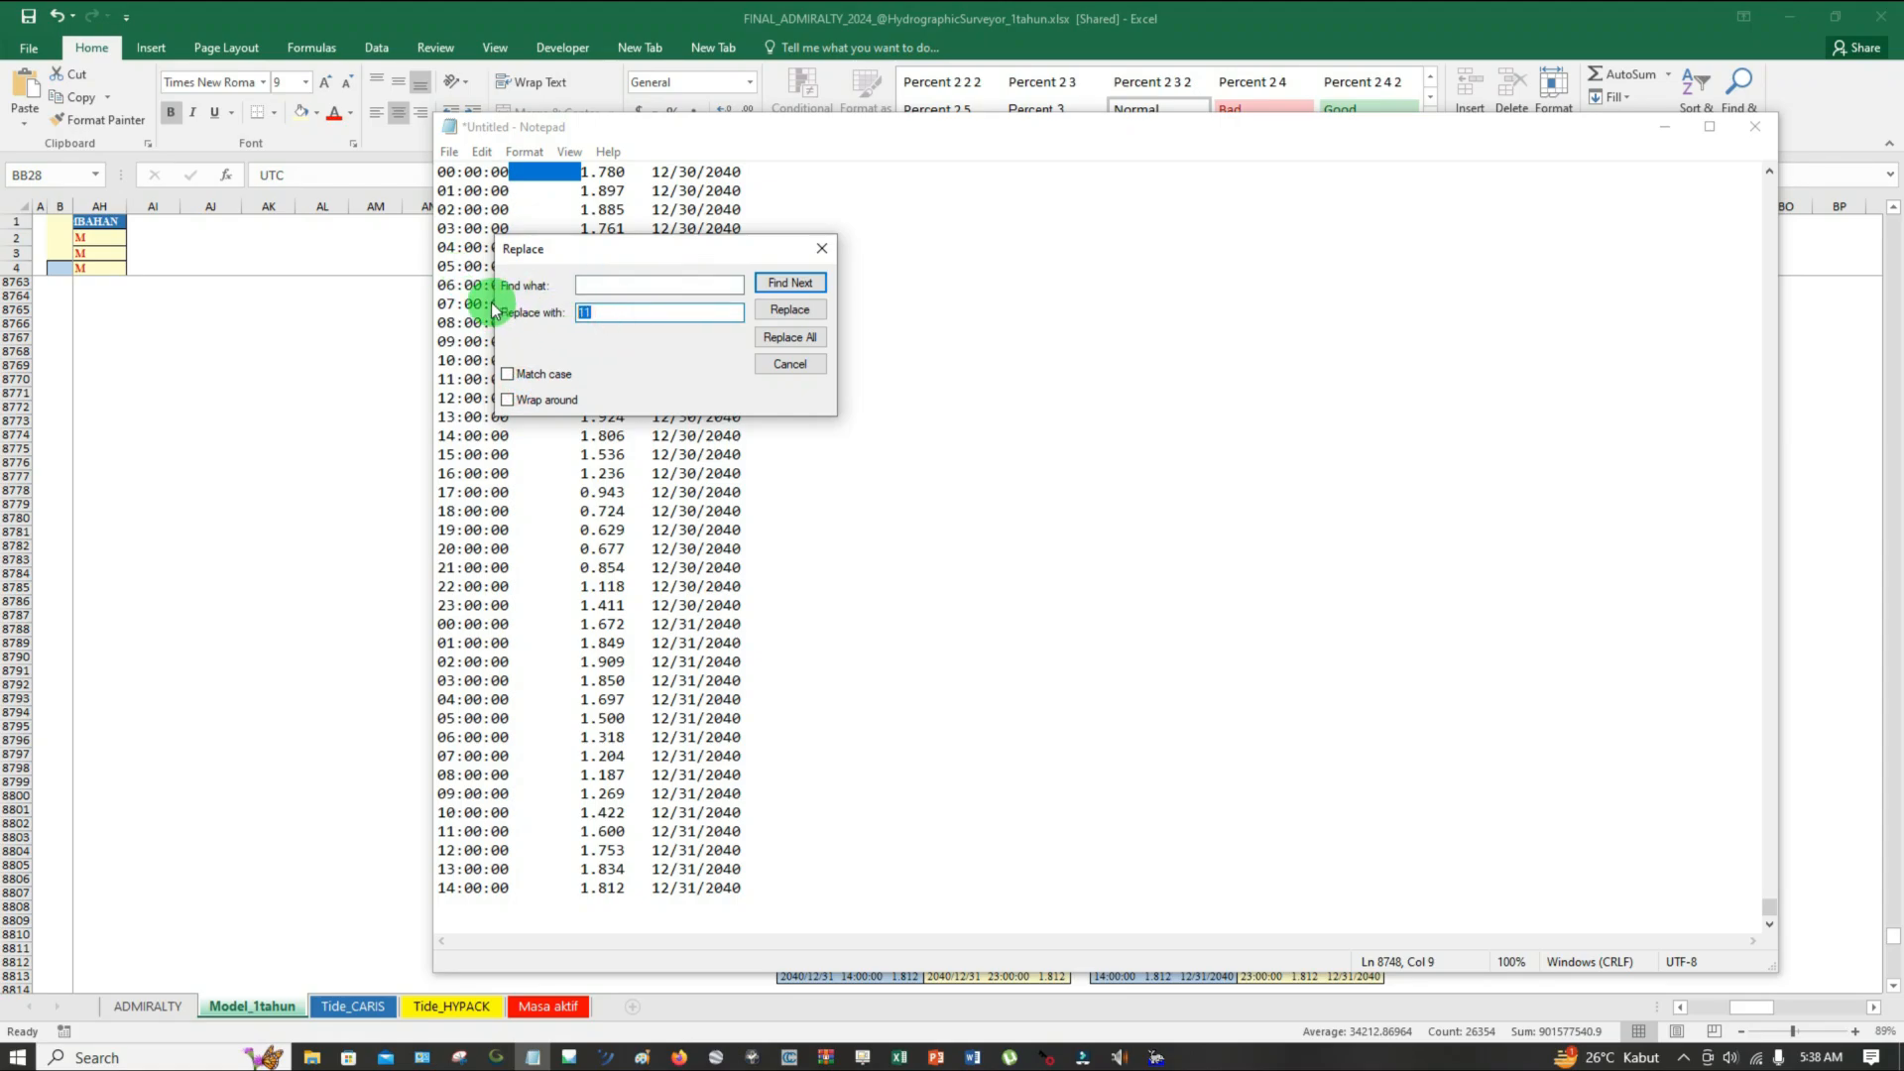
left_click(786, 338)
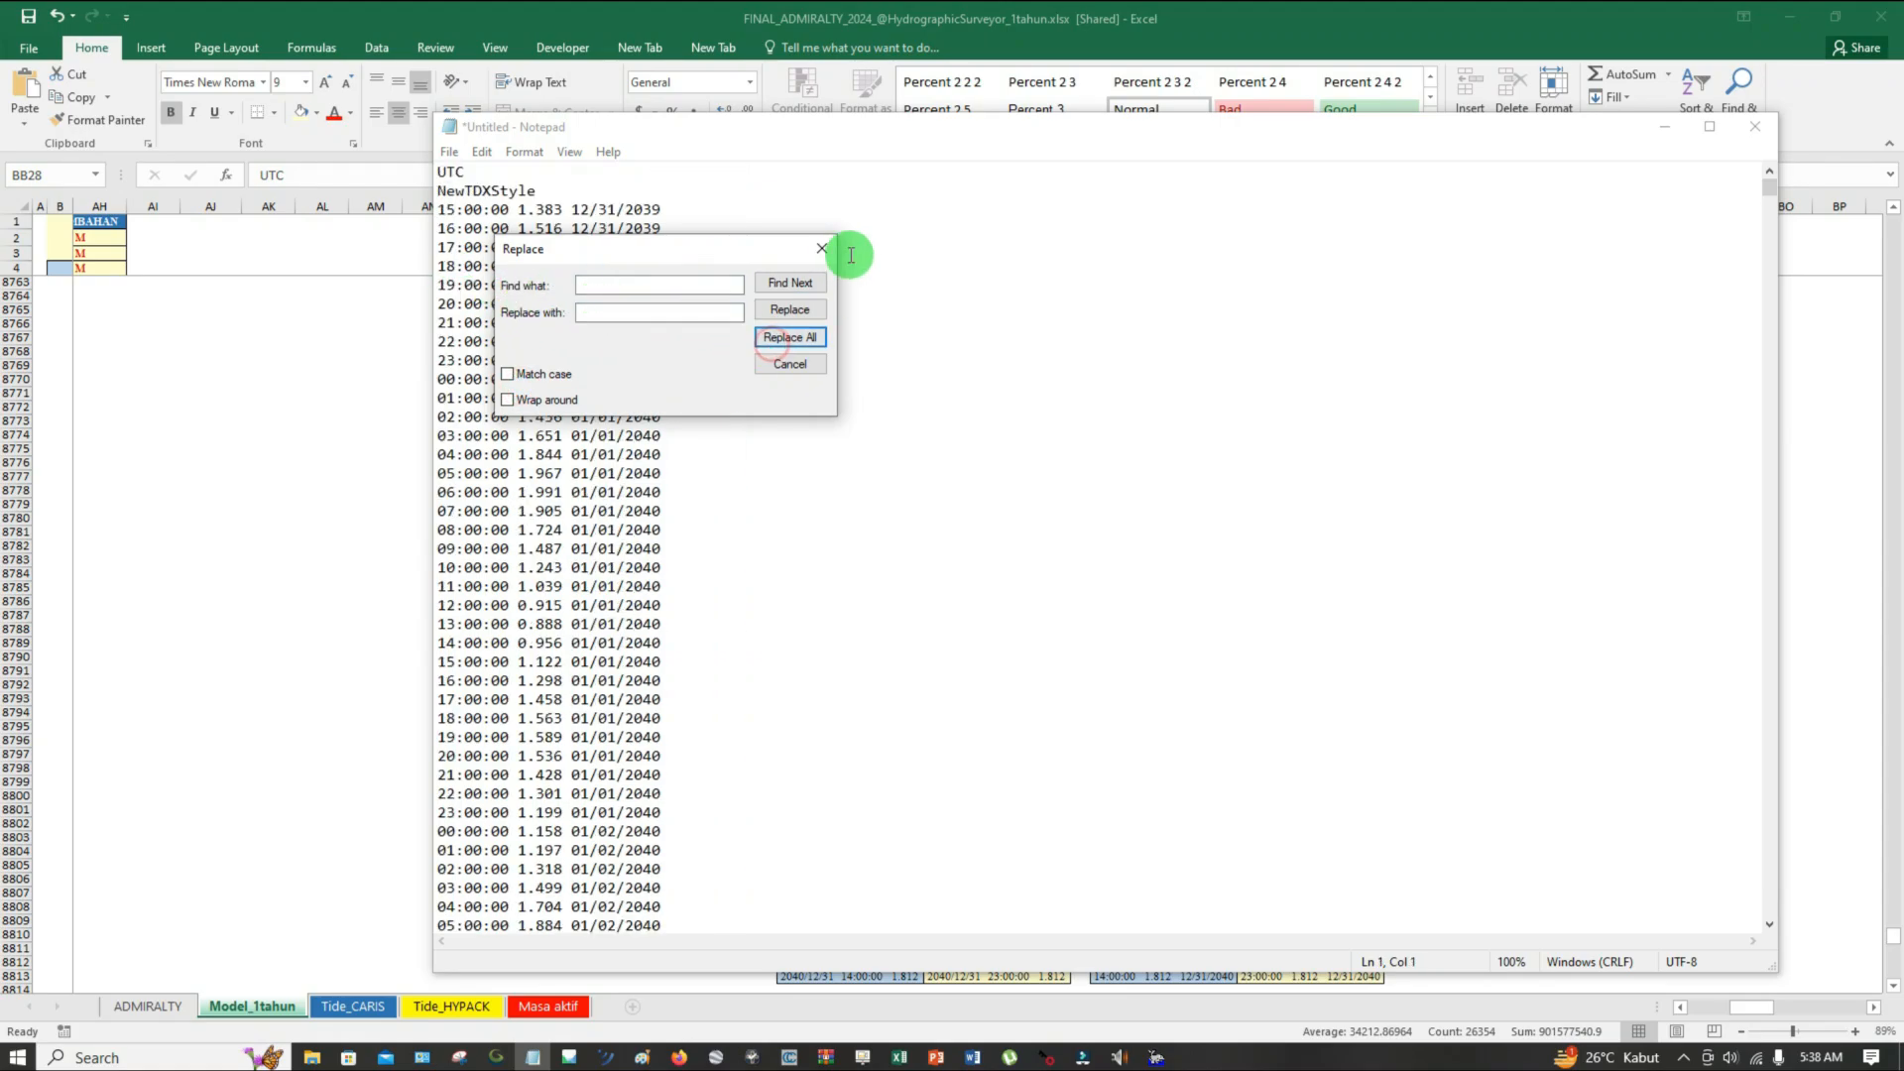
left_click(823, 249)
Save the text under the name Tide_1tahun.tdx in the HYPACK 2018 project folder TEST, consulting the Tide_HYPACK sheet's instructions, and close Notepad
left_click(449, 152)
left_click(491, 259)
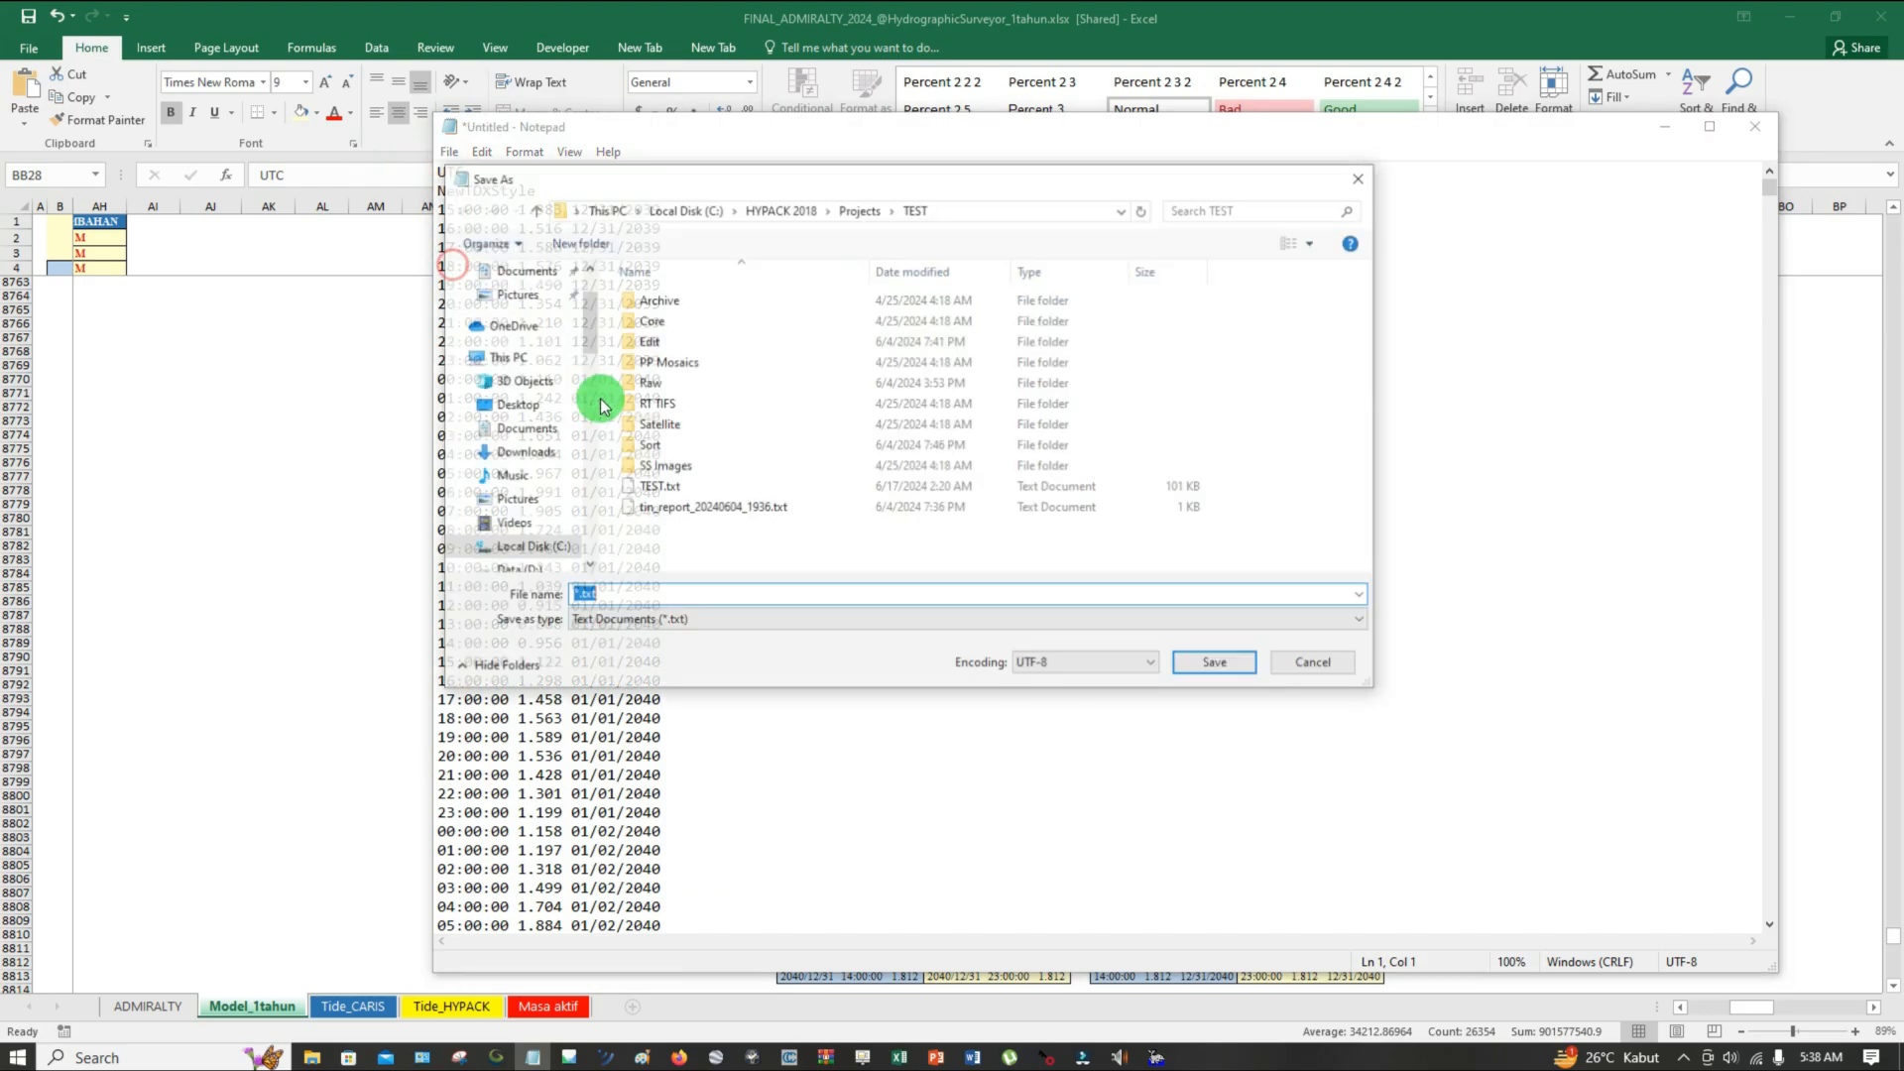
type("Tide_1tahun")
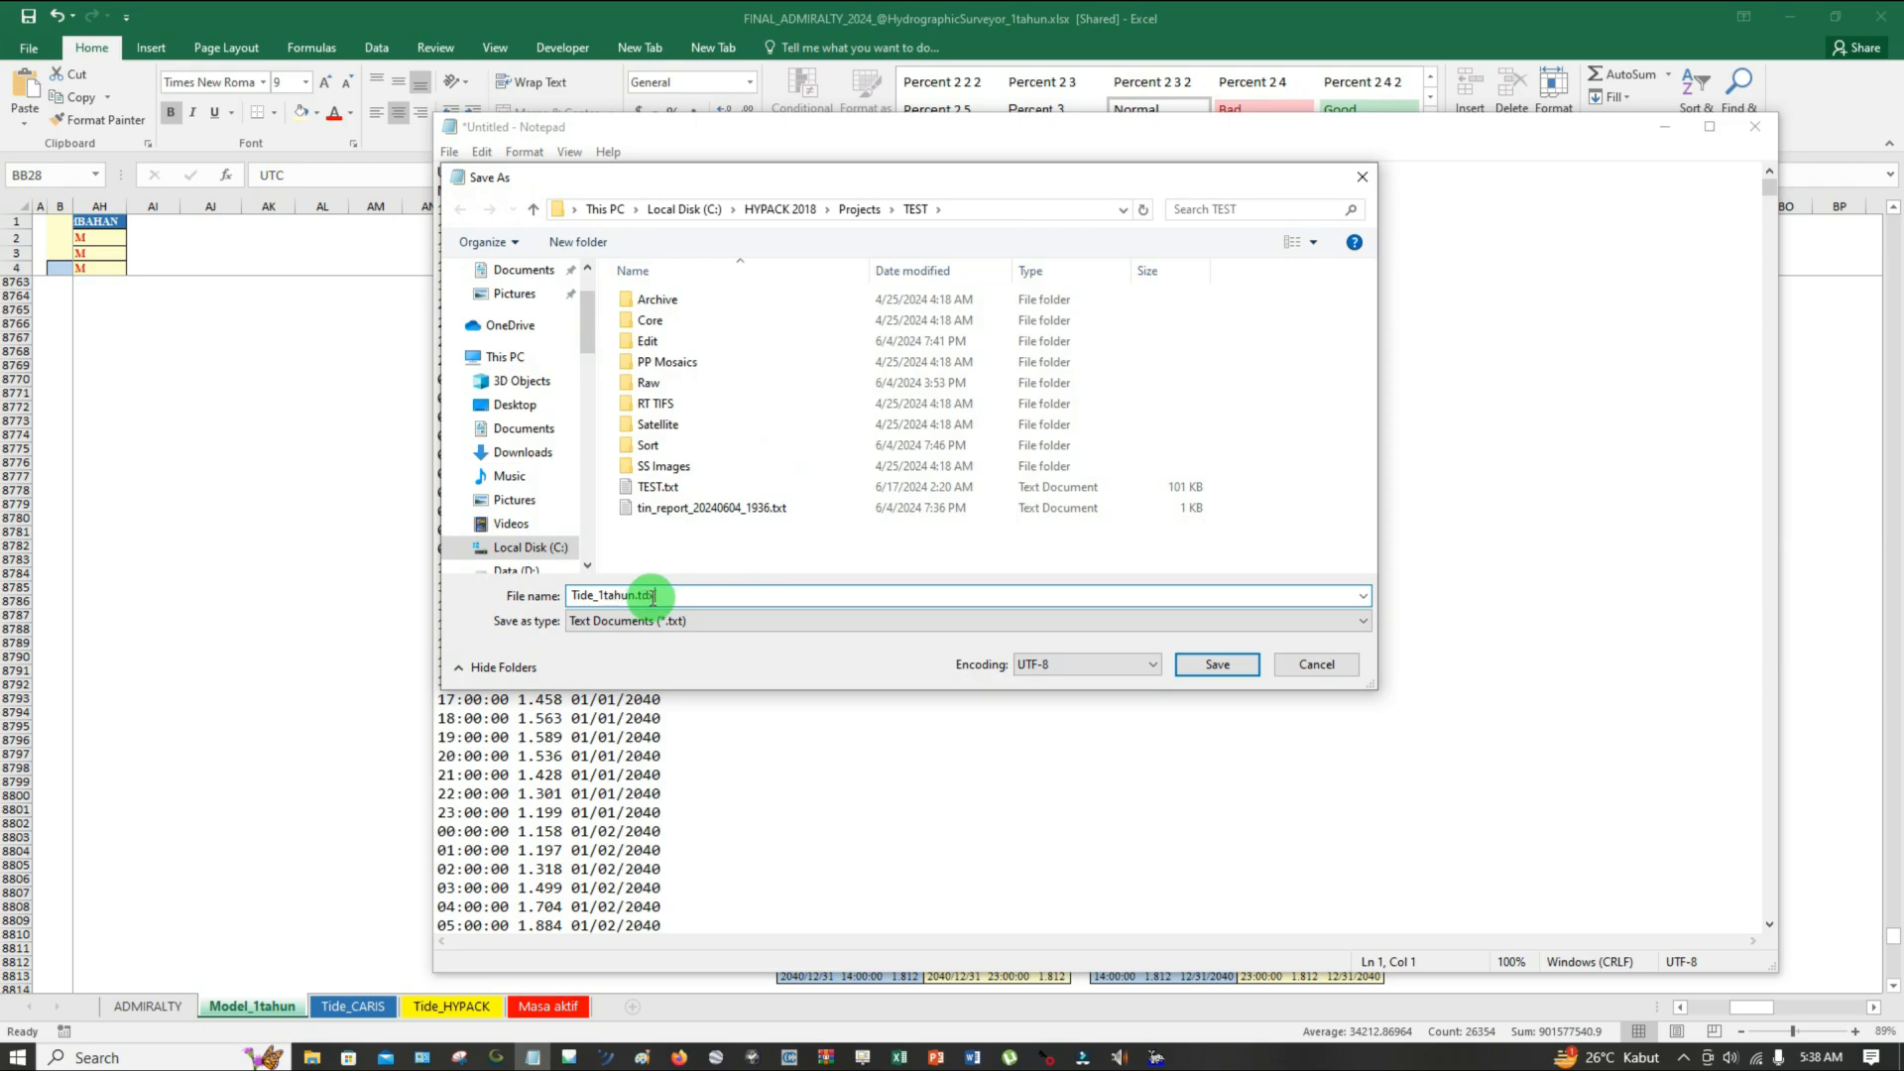
left_click(318, 642)
left_click(458, 1008)
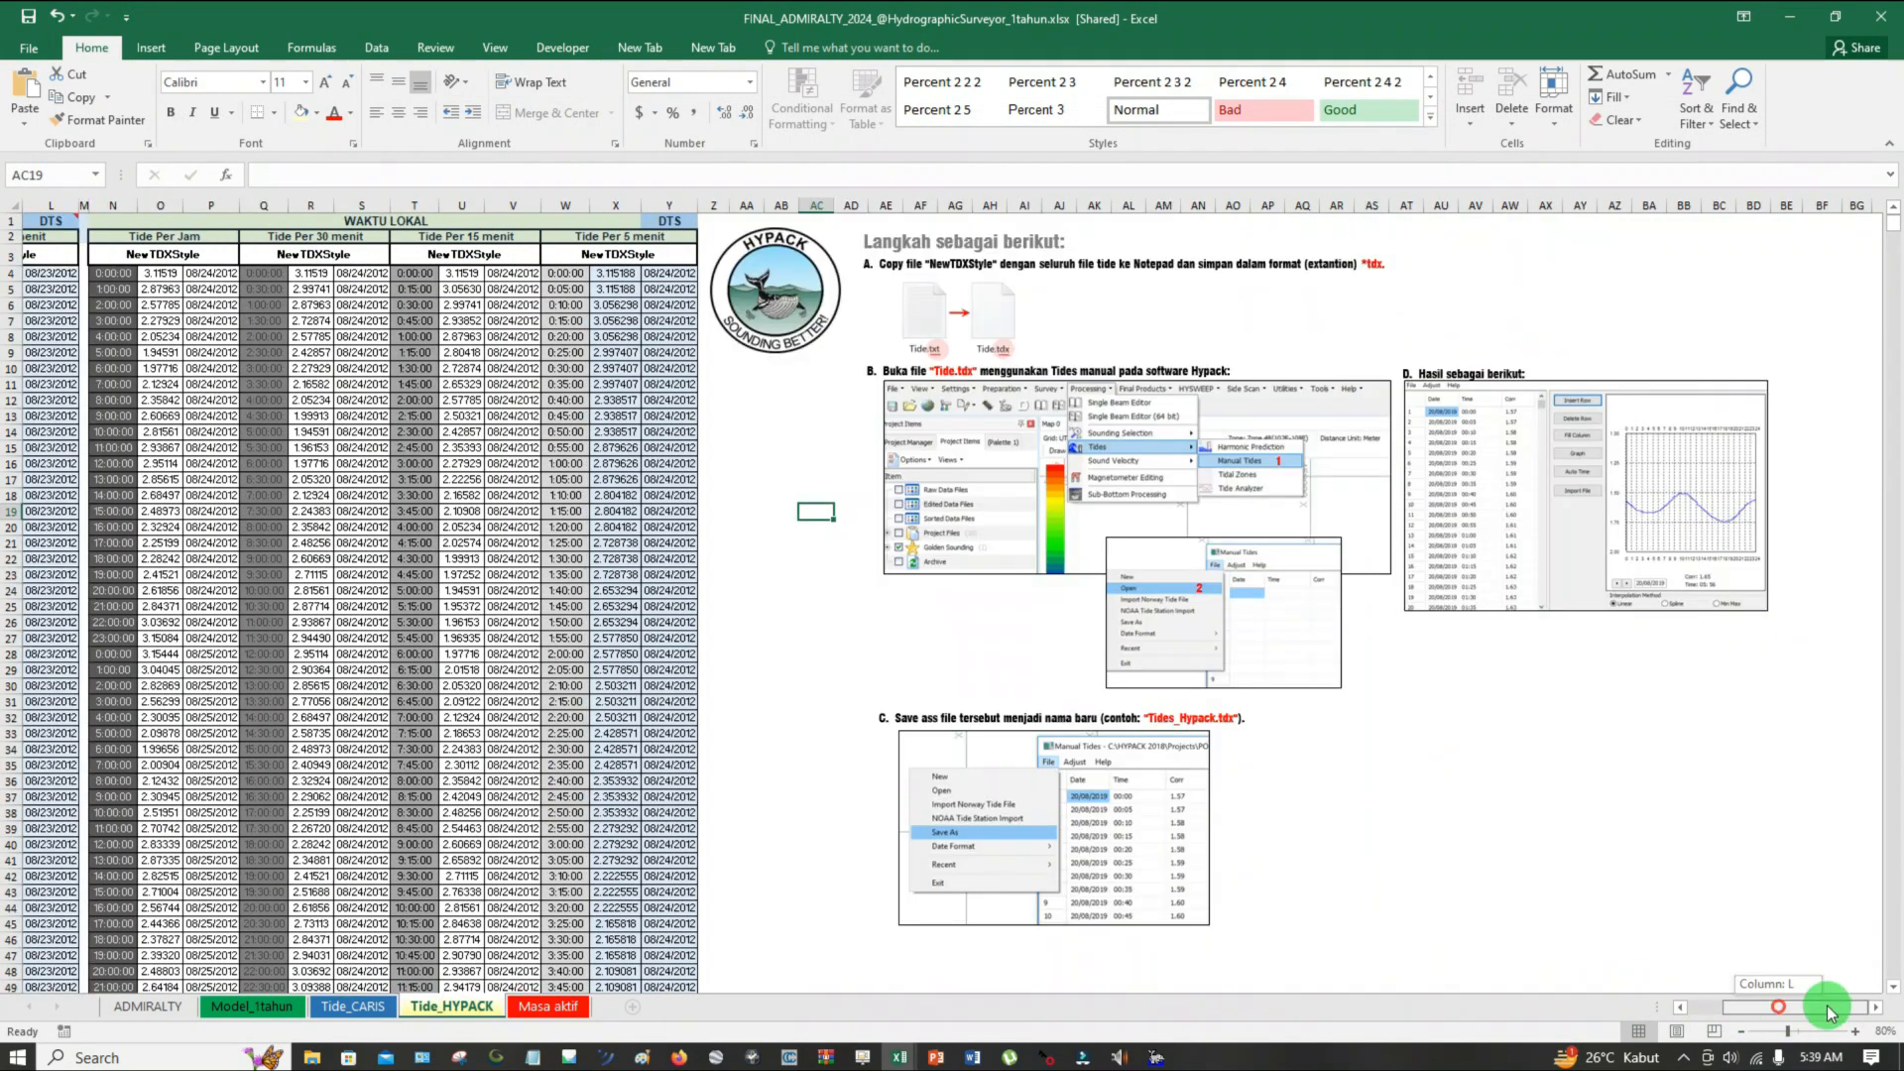
left_click_drag(1686, 1007, 1779, 1007)
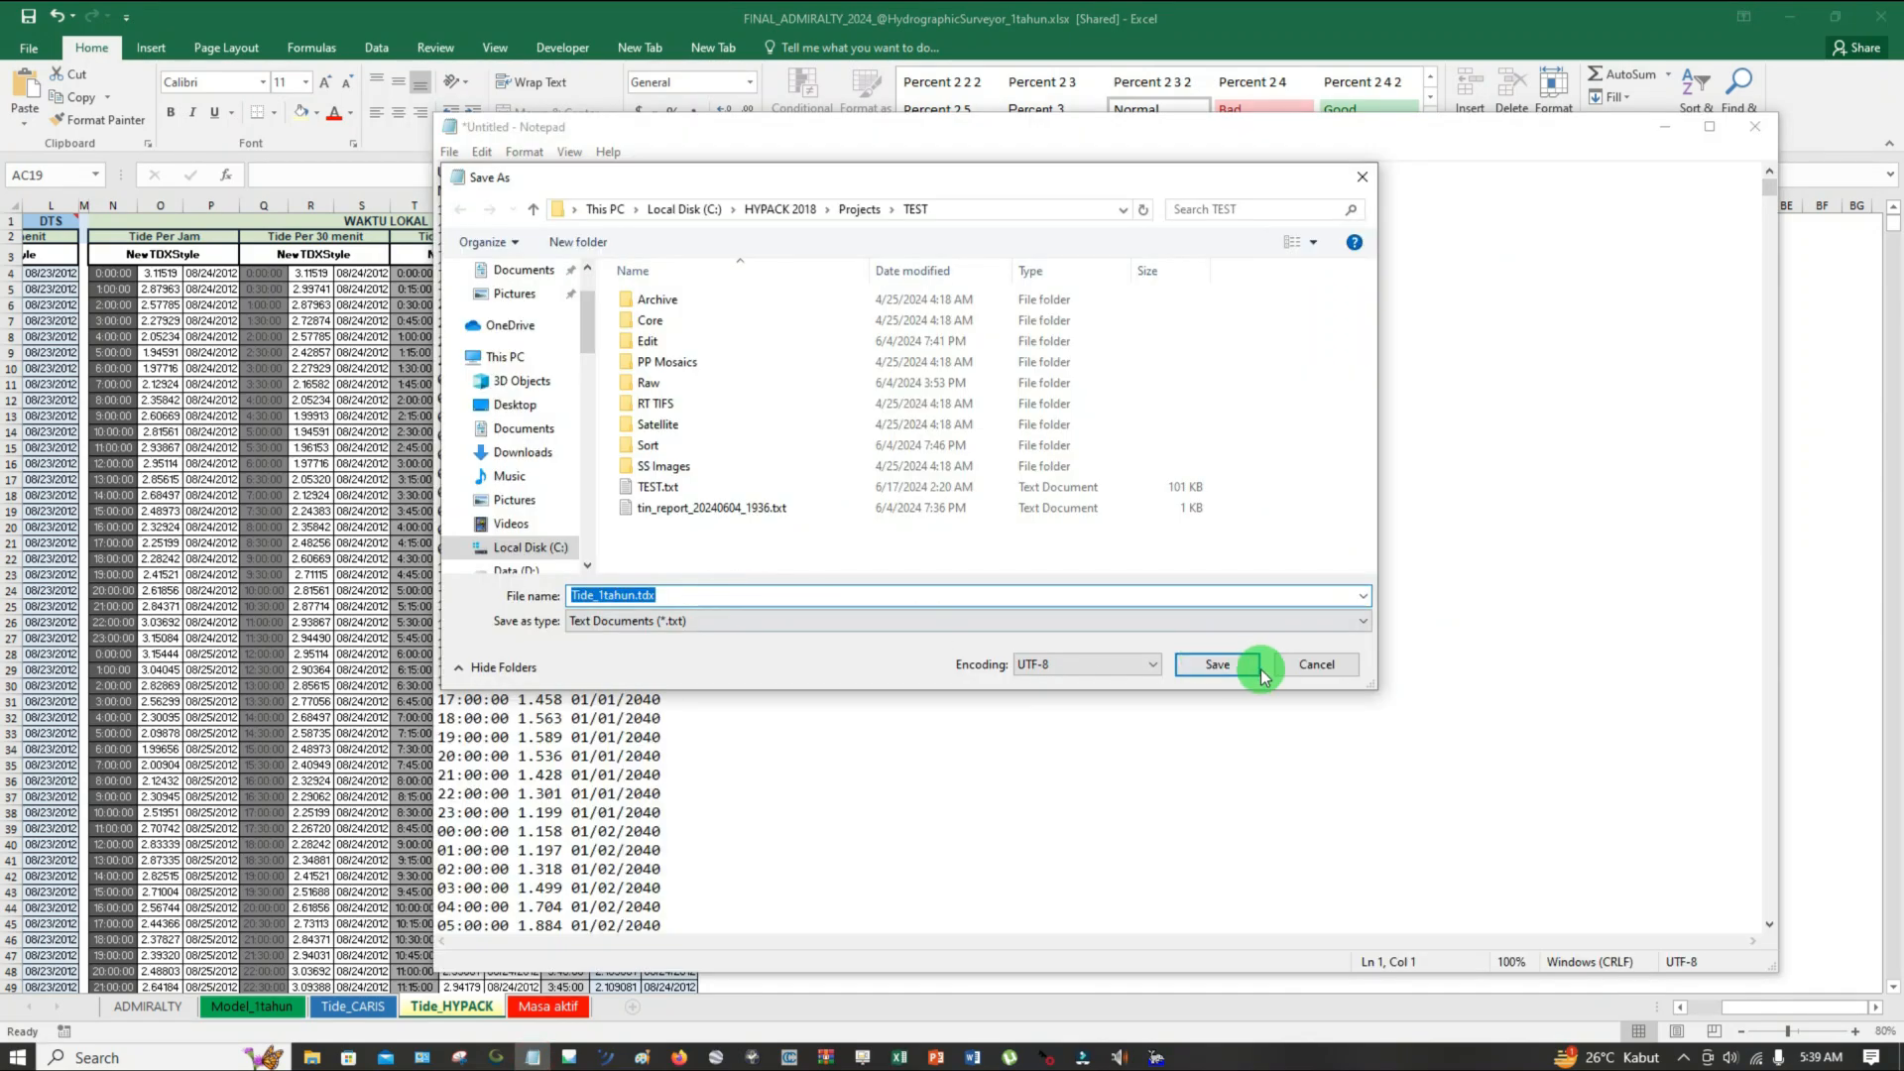
left_click(1229, 667)
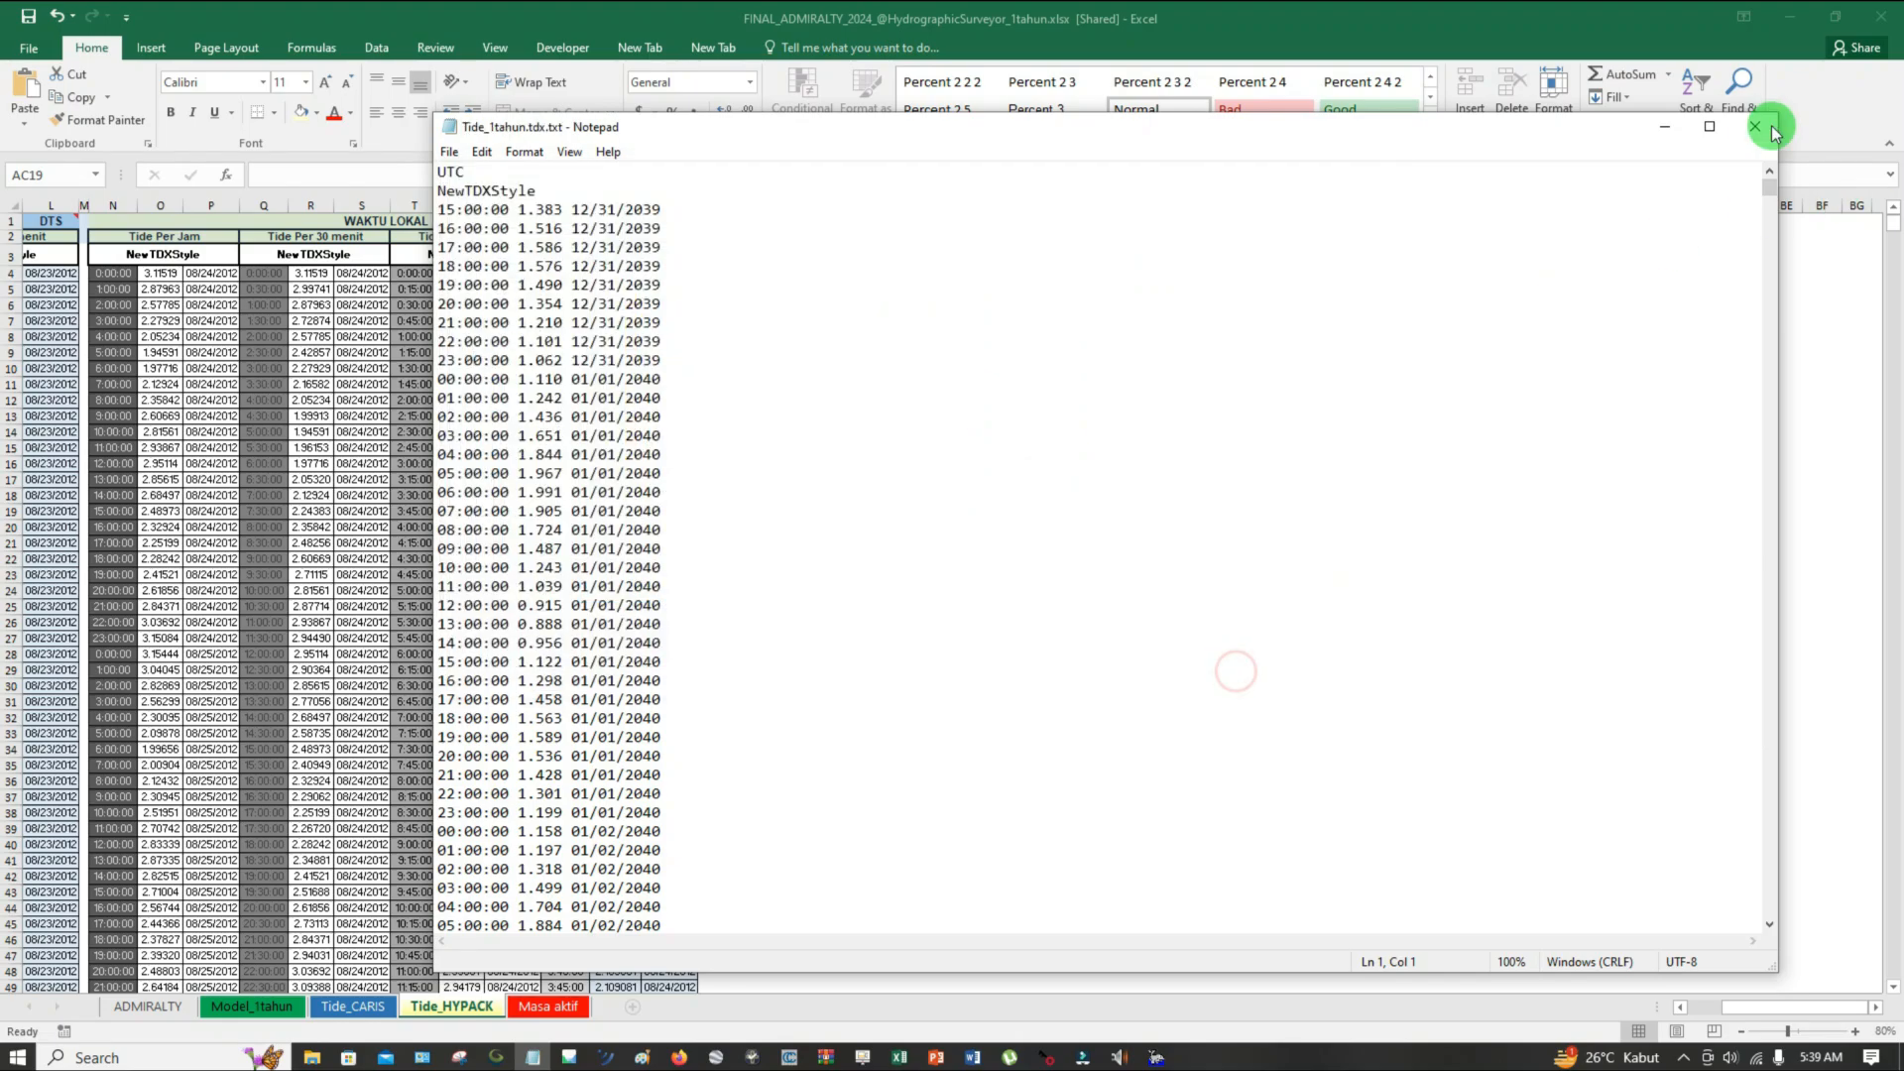
left_click(1755, 126)
Switch to File Explorer and rename Tide_1tahun.tdx.txt in the TEST project folder as Tide_1tahun.tdx, accepting the extension change
mouse_move(310, 1058)
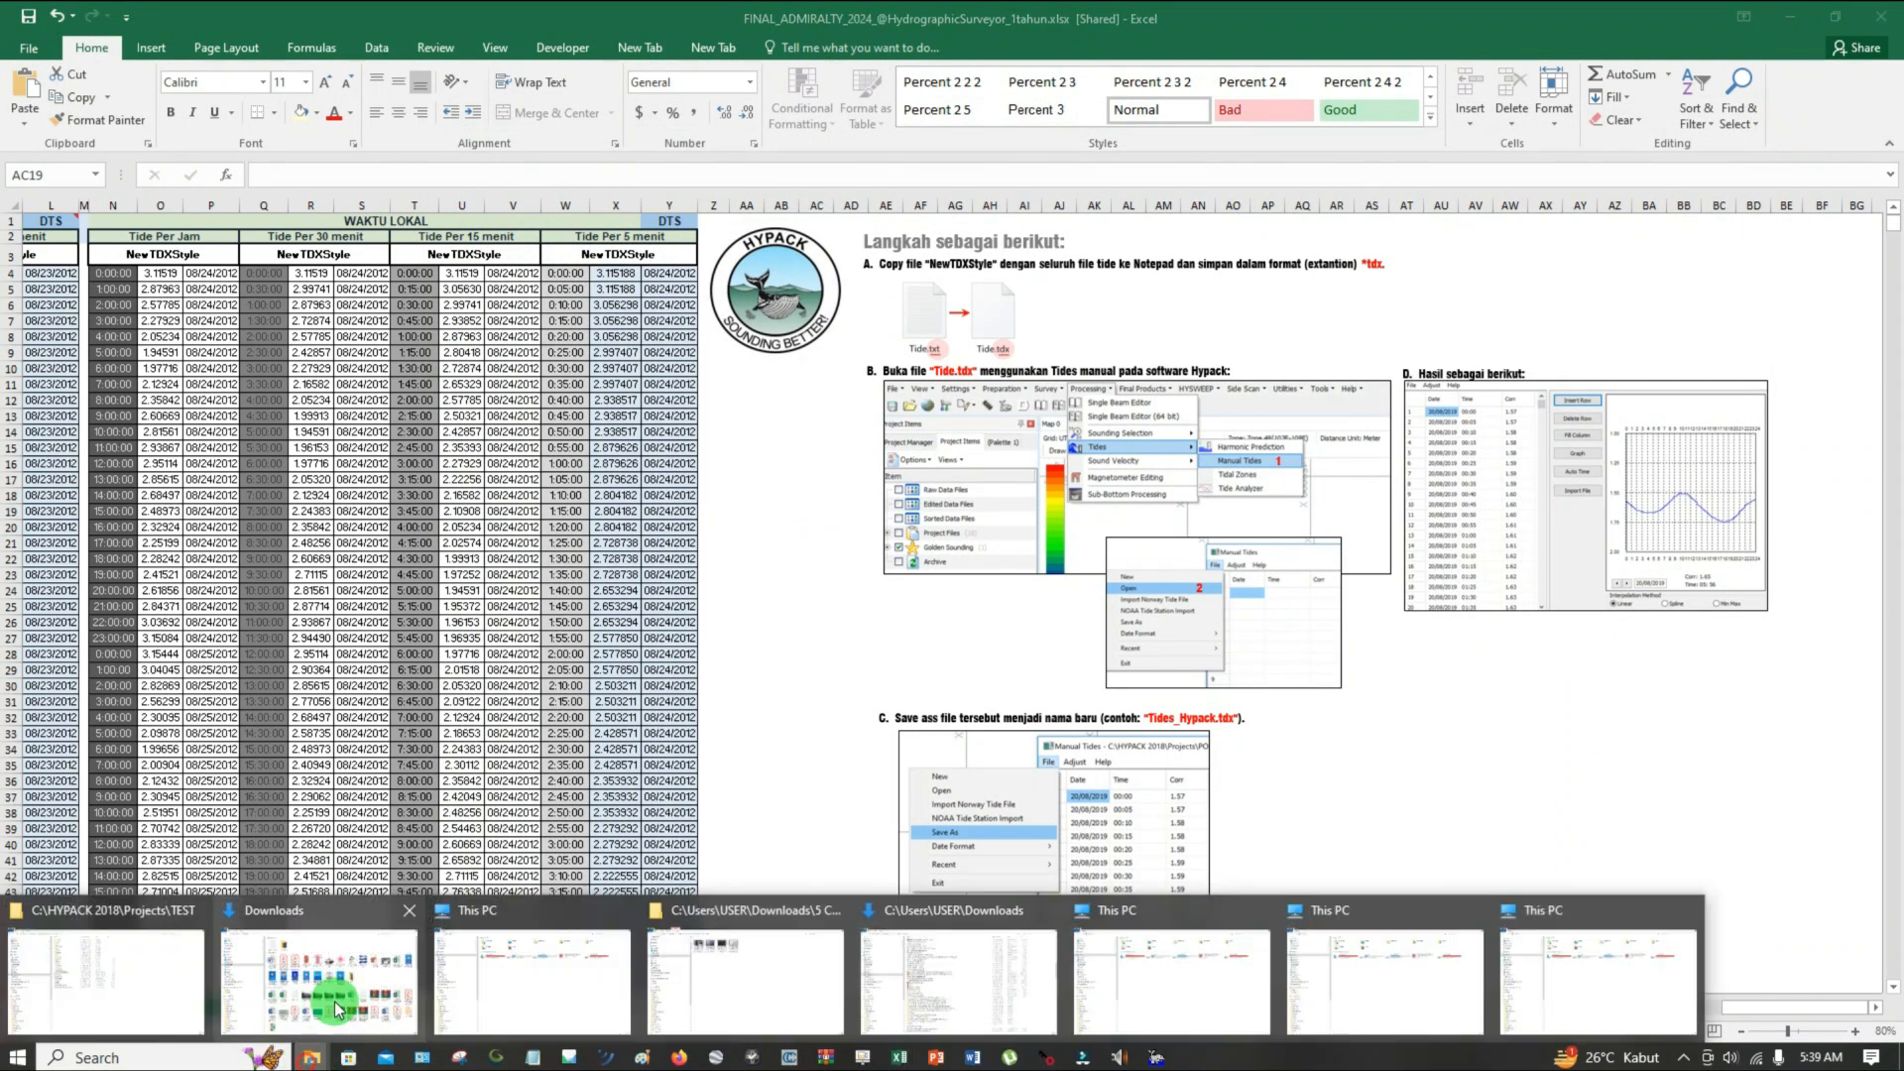
left_click(169, 978)
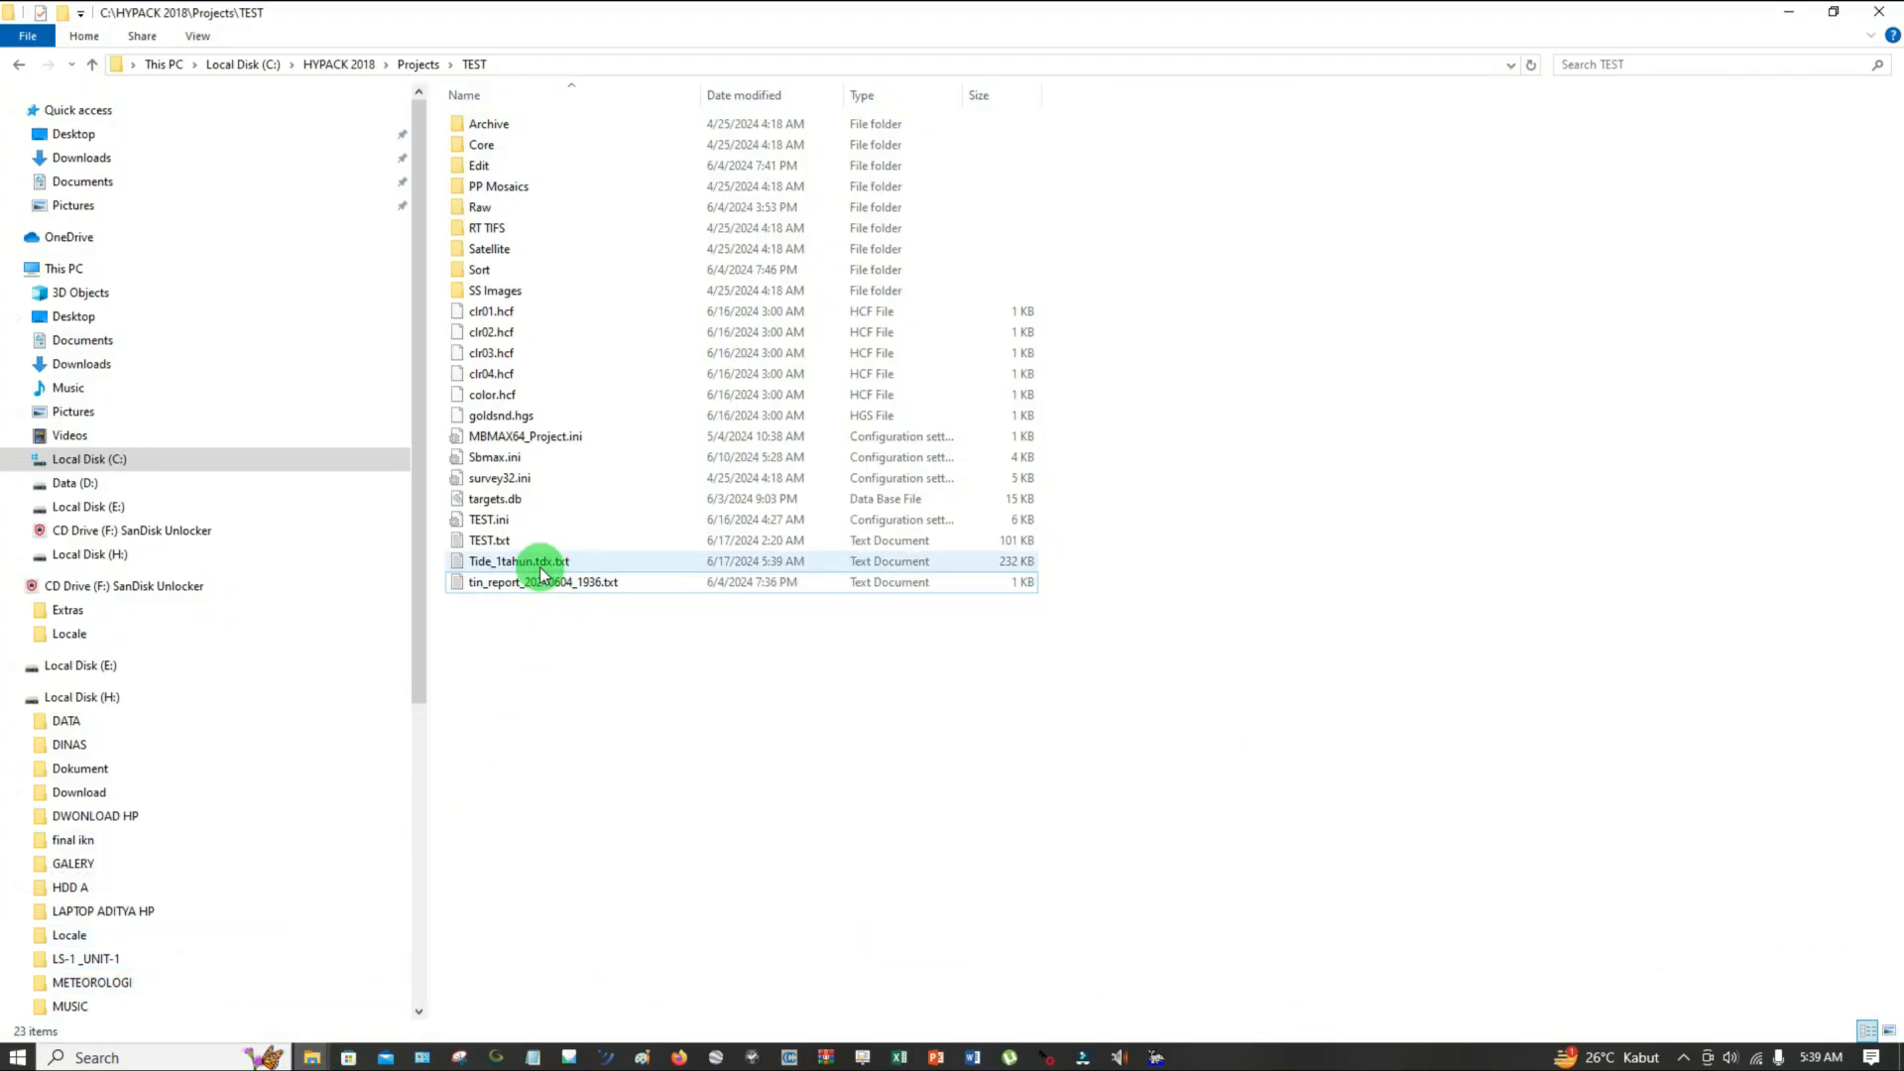
right_click(552, 568)
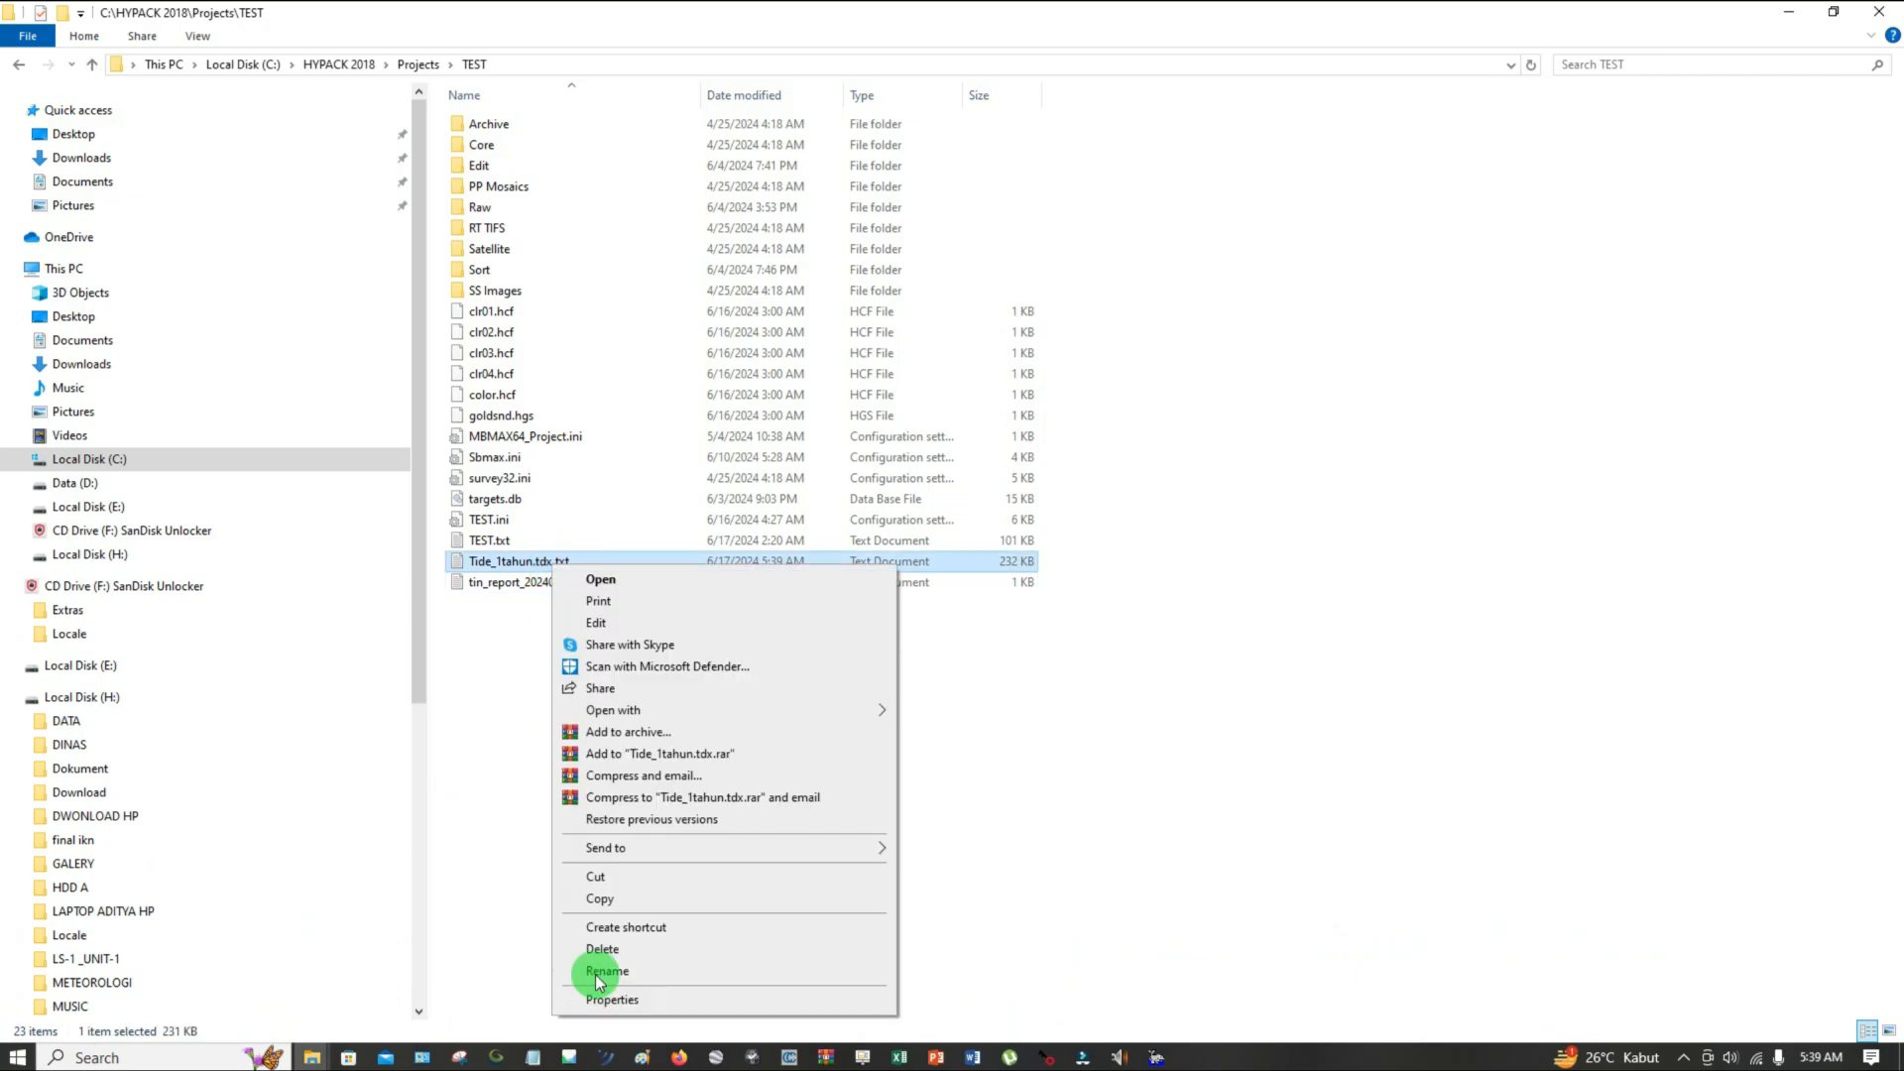
left_click(563, 972)
left_click(579, 563)
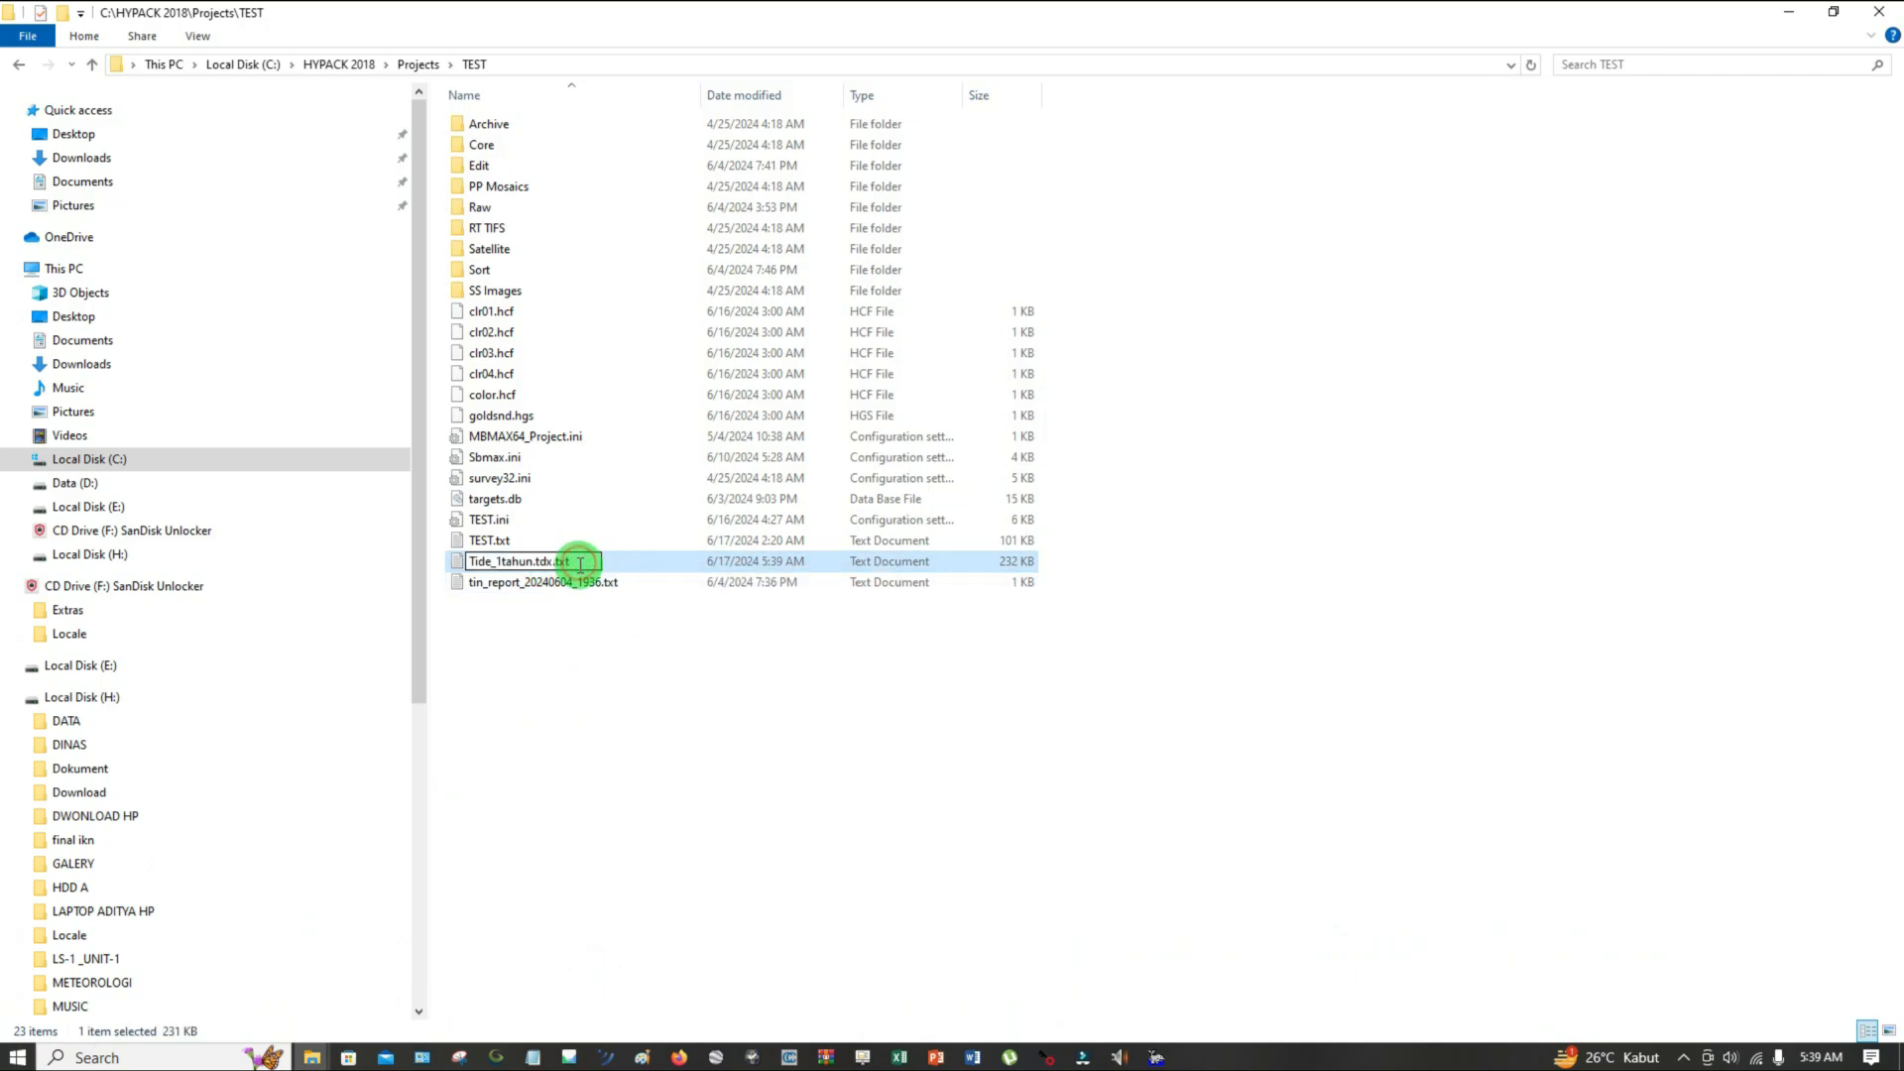
key("BackSpace")
key("BackSpace")
key("BackSpace")
key("BackSpace")
key("Return")
key("Return")
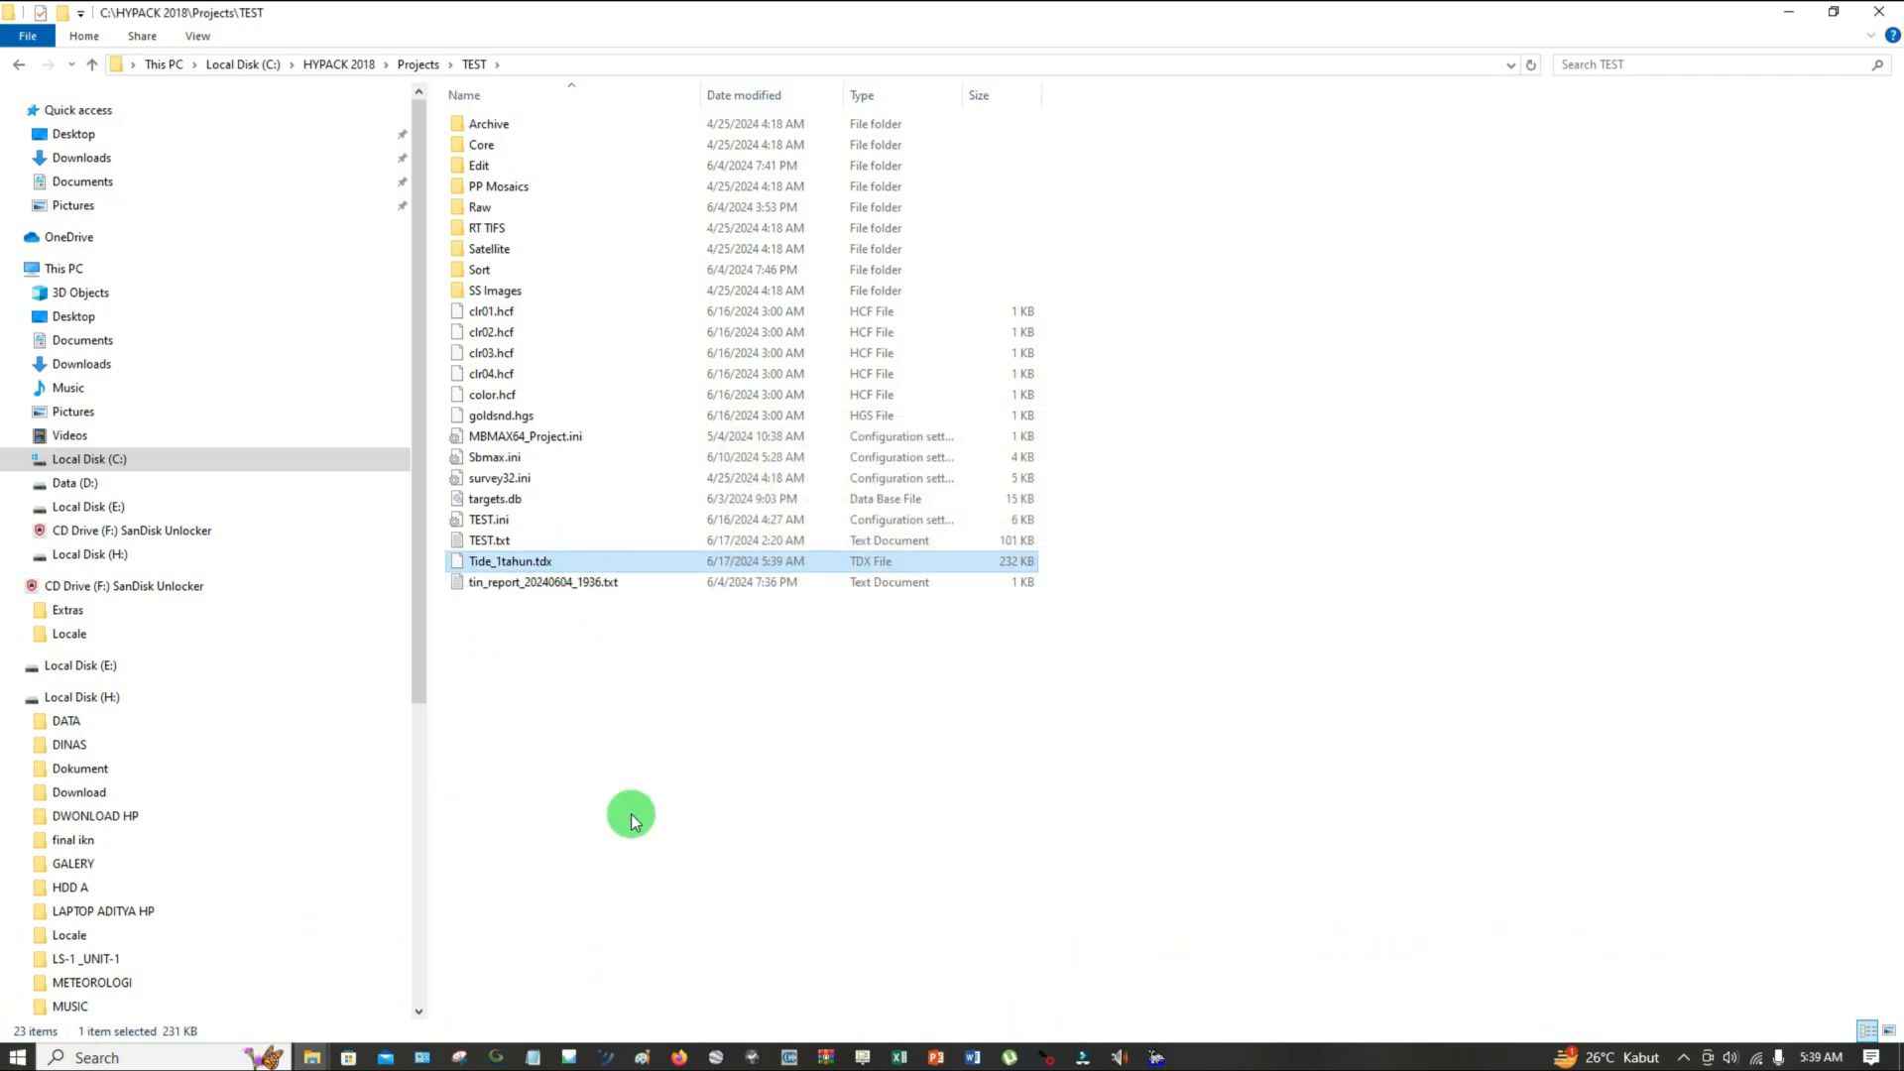
Switch to HYPACK 2018 and open Tide_1tahun.tdx in Manual Tides
left_click(1147, 1036)
left_click(342, 35)
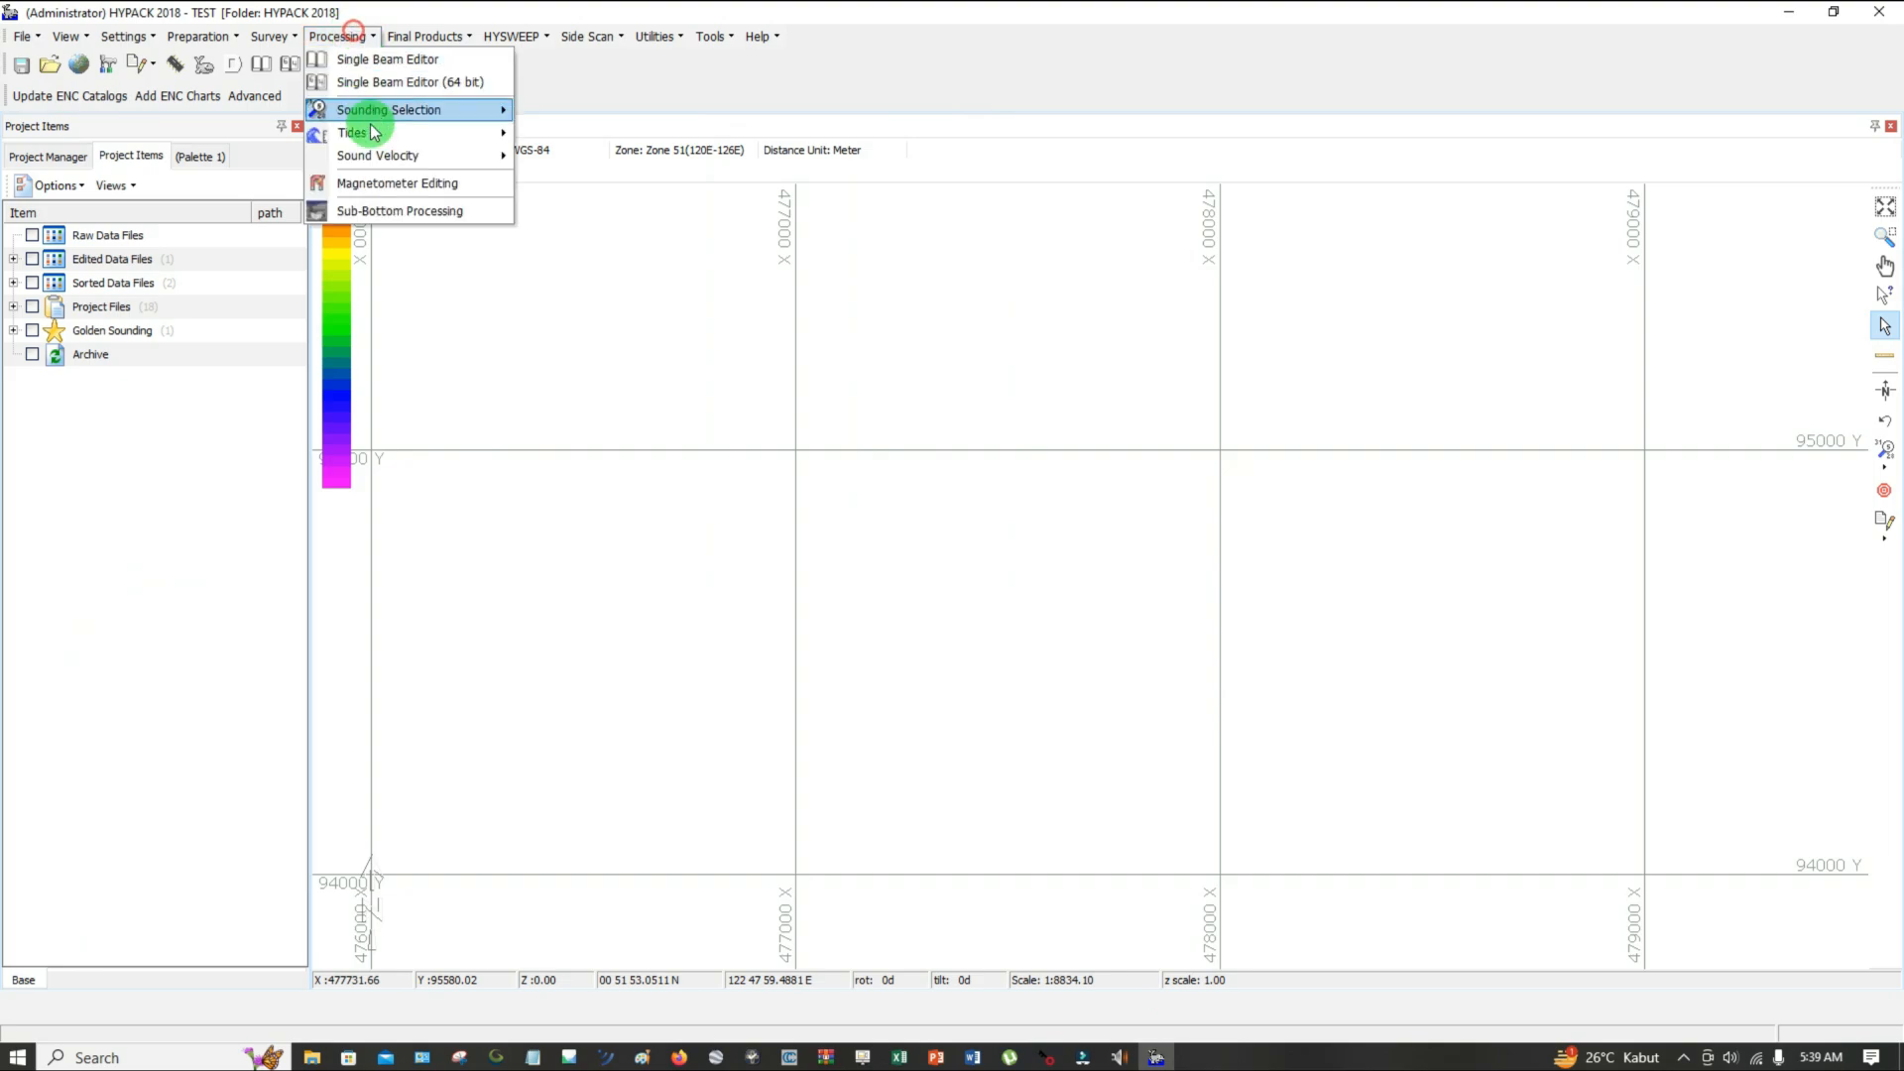
mouse_move(374, 134)
left_click(599, 161)
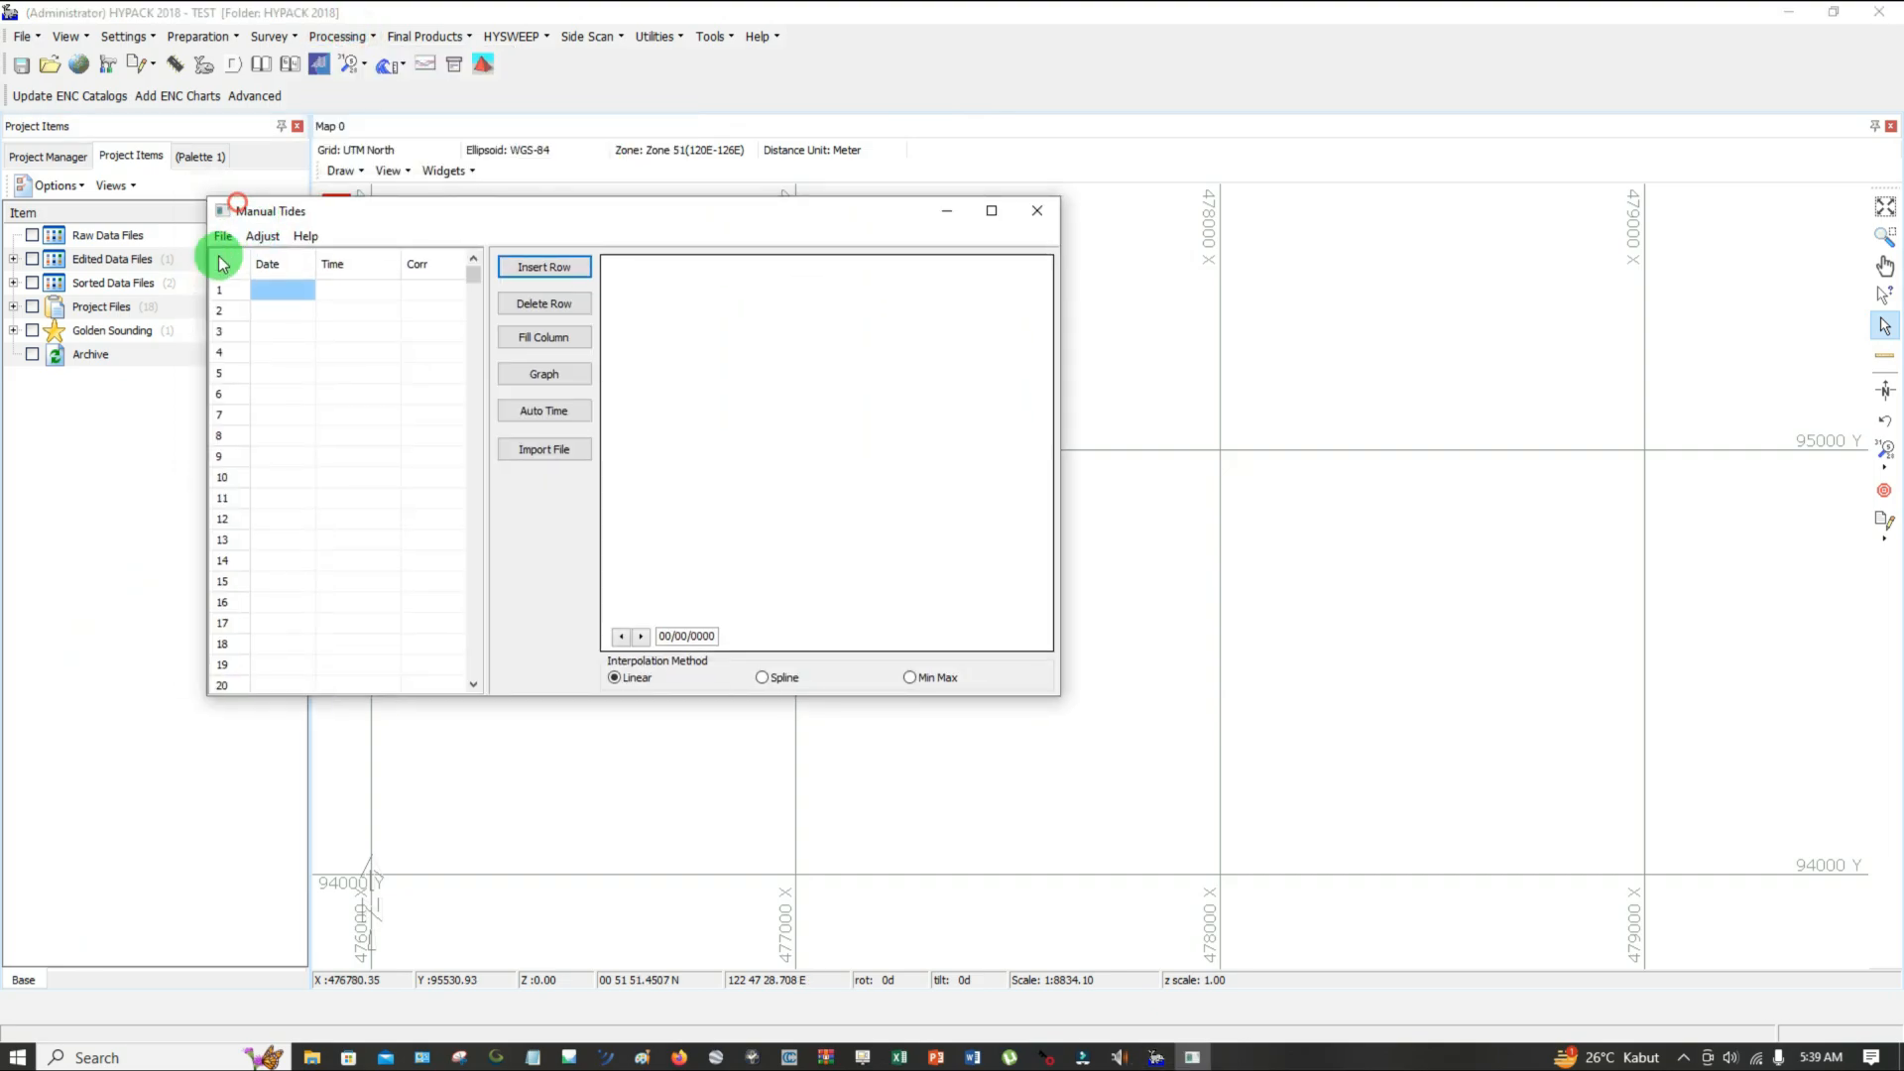
left_click(224, 236)
left_click(248, 284)
left_click(391, 511)
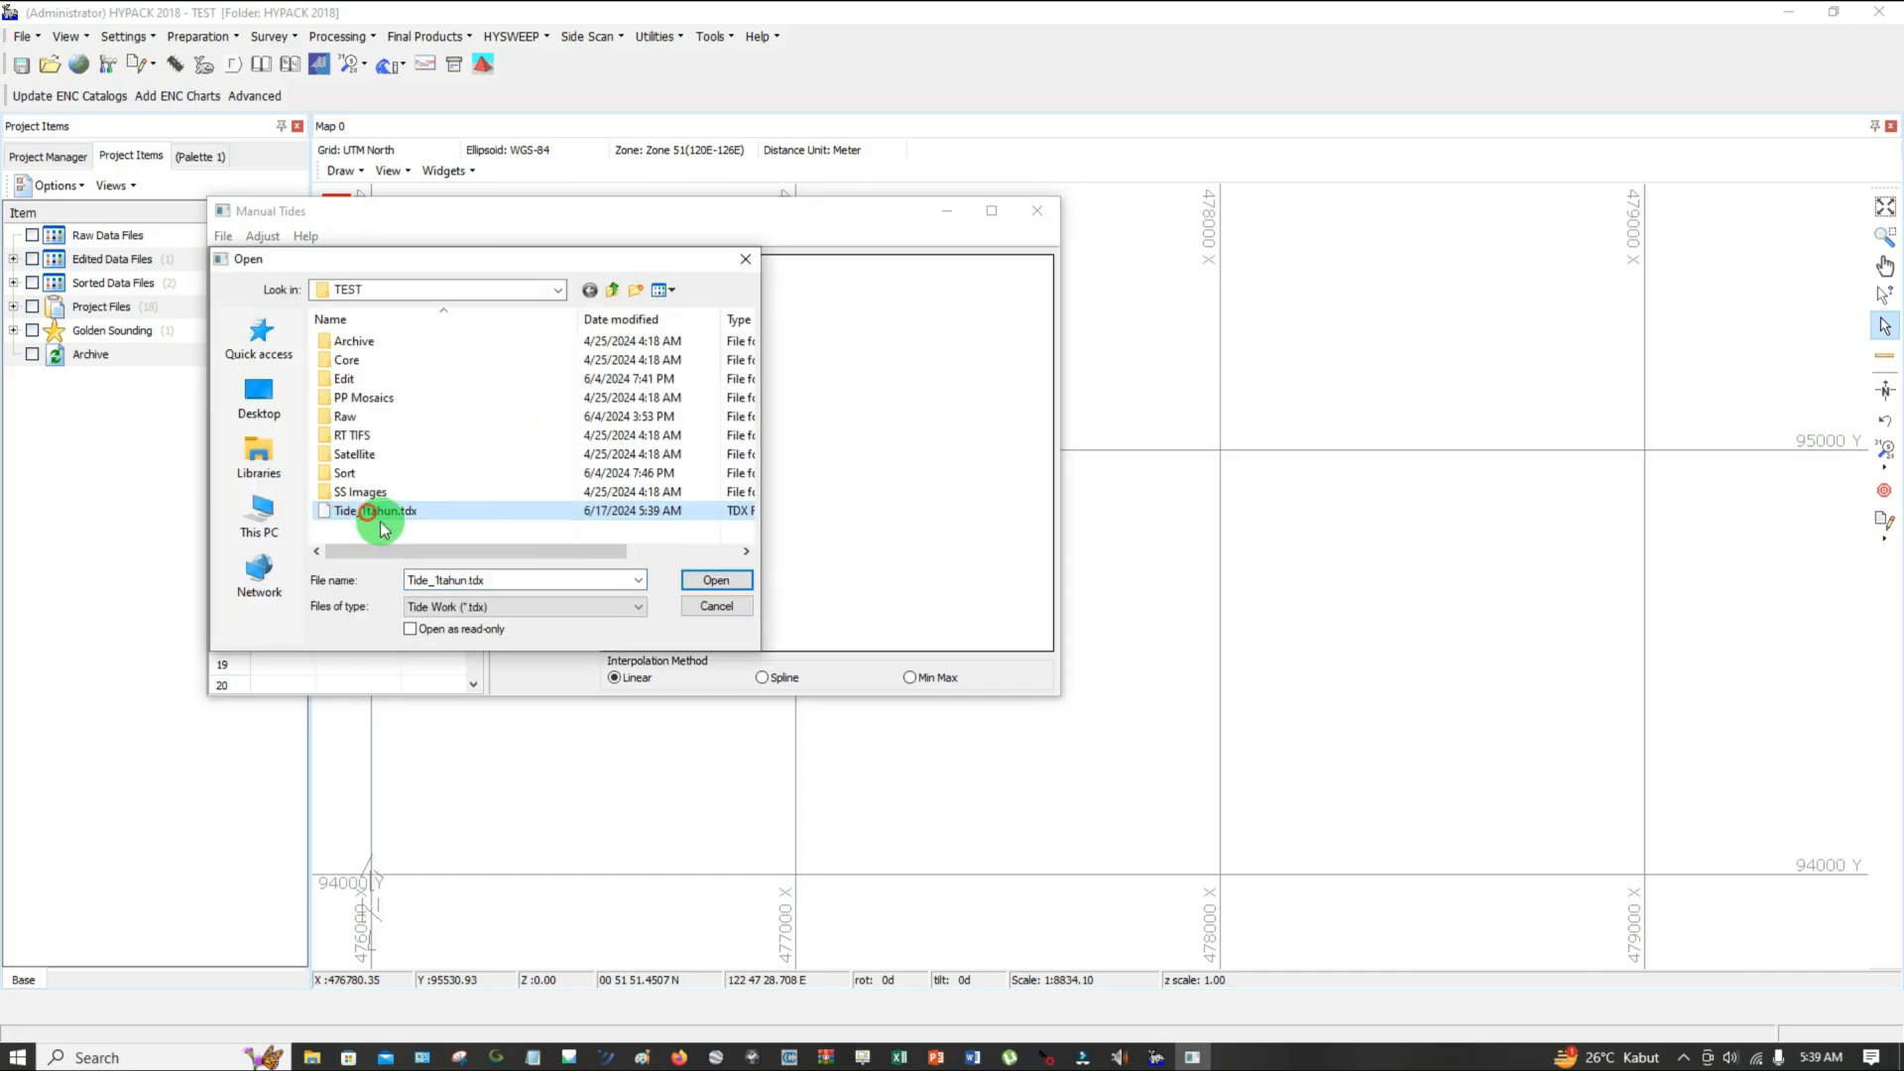
left_click(715, 580)
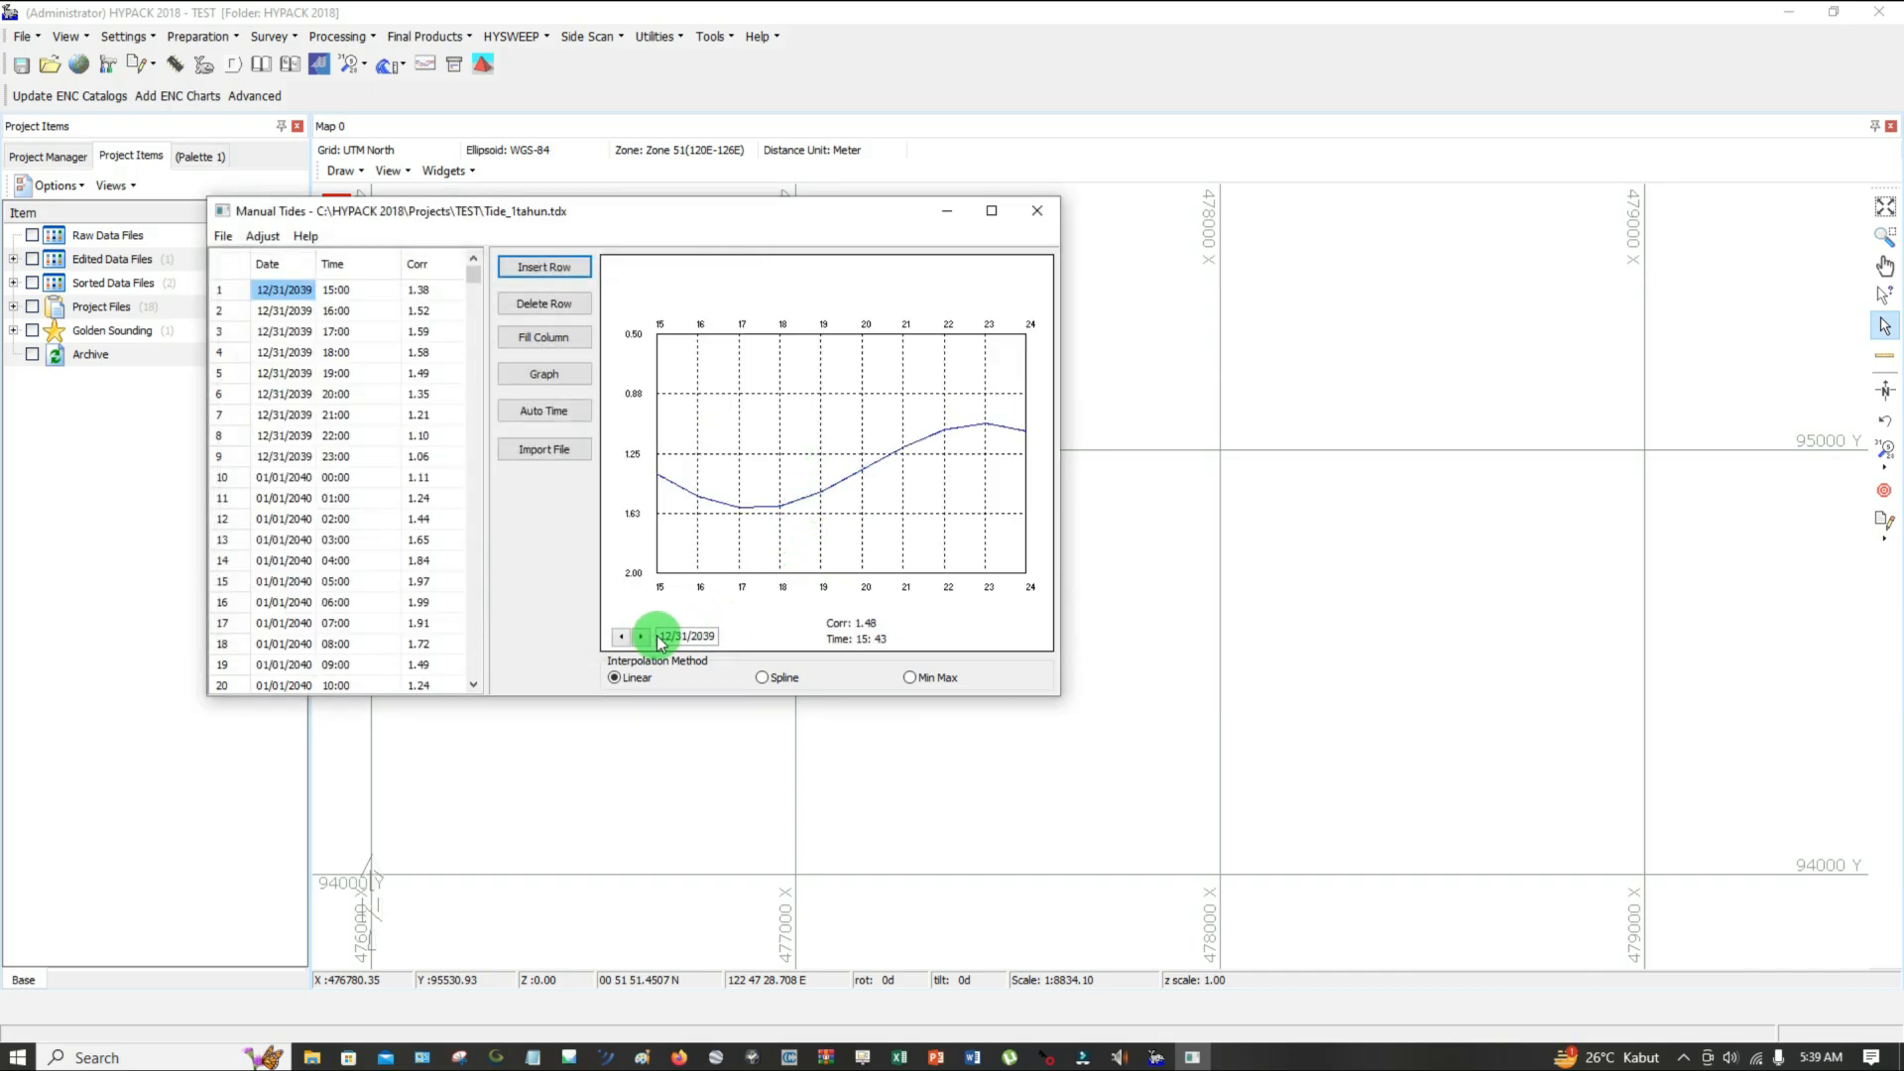
Examine the tide graph day by day through the first half of January 2040
left_click(641, 637)
left_click(642, 636)
left_click(642, 636)
left_click(642, 636)
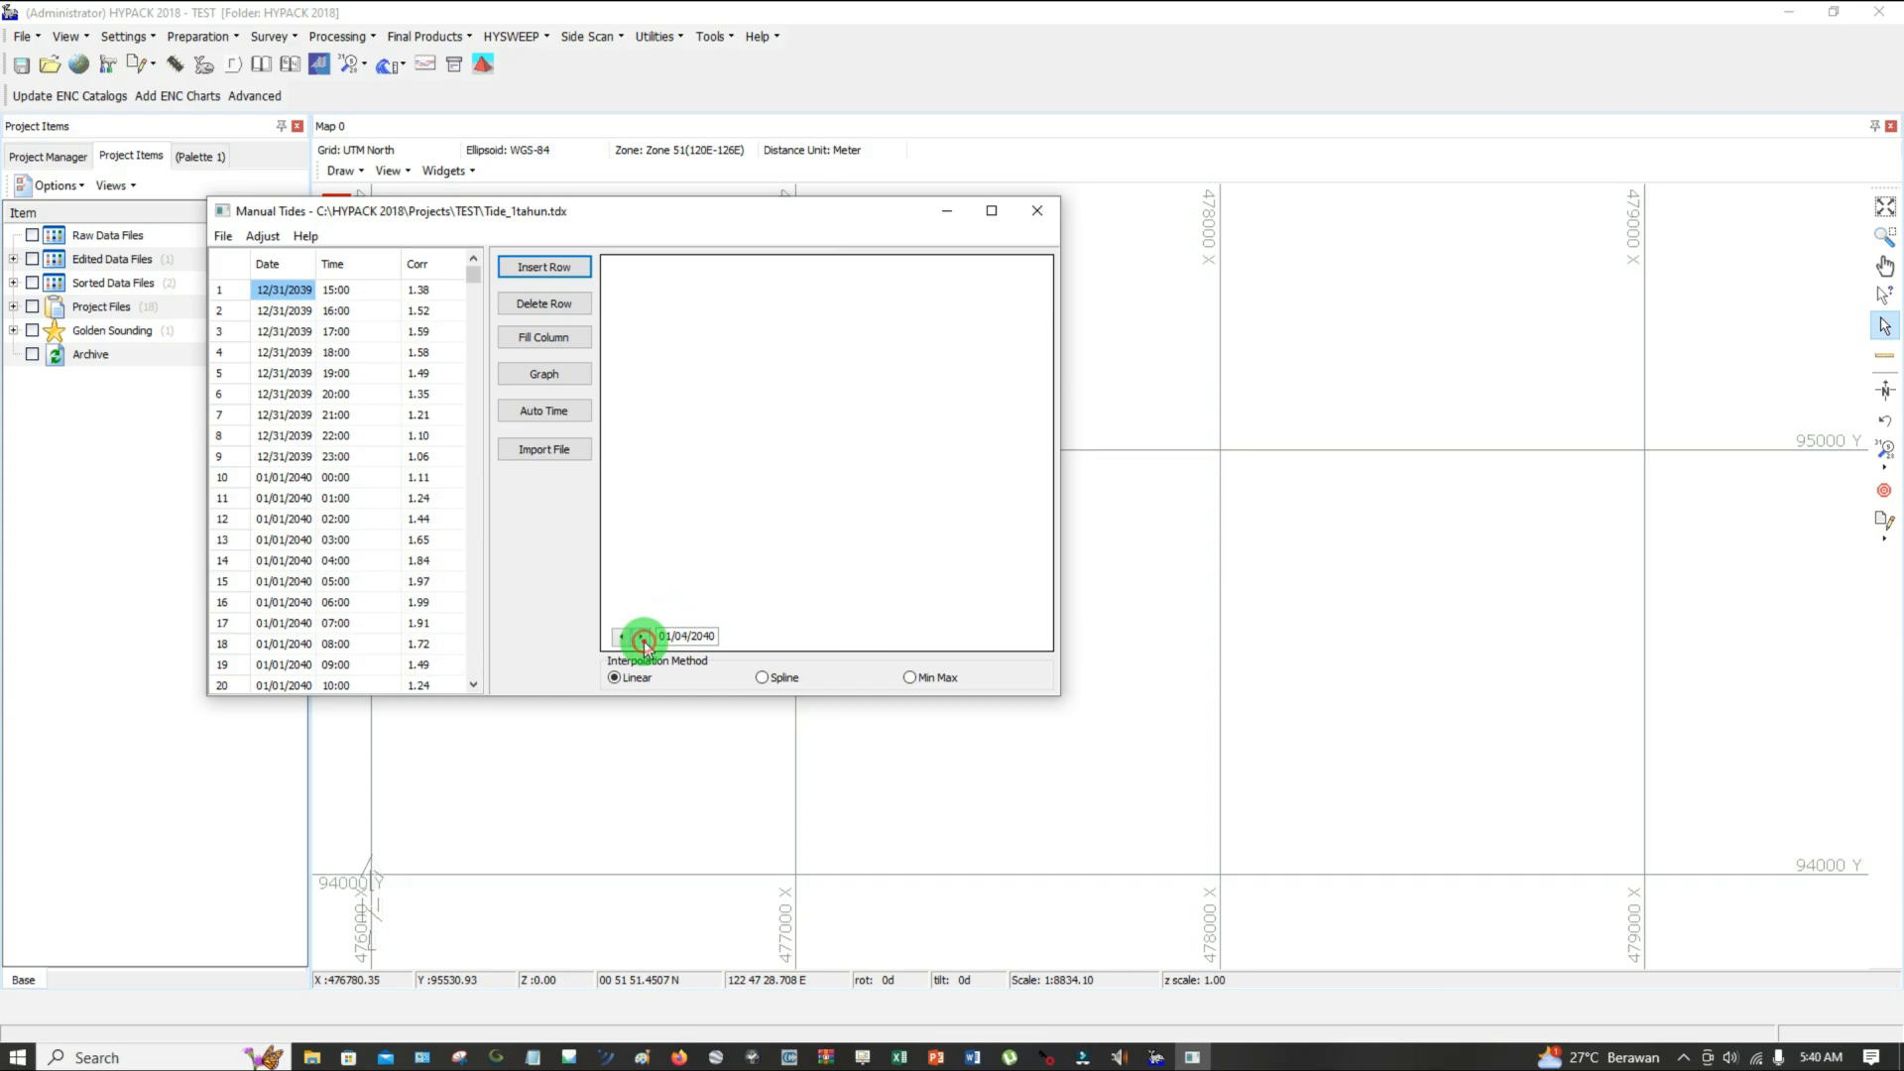
left_click(642, 637)
left_click(642, 637)
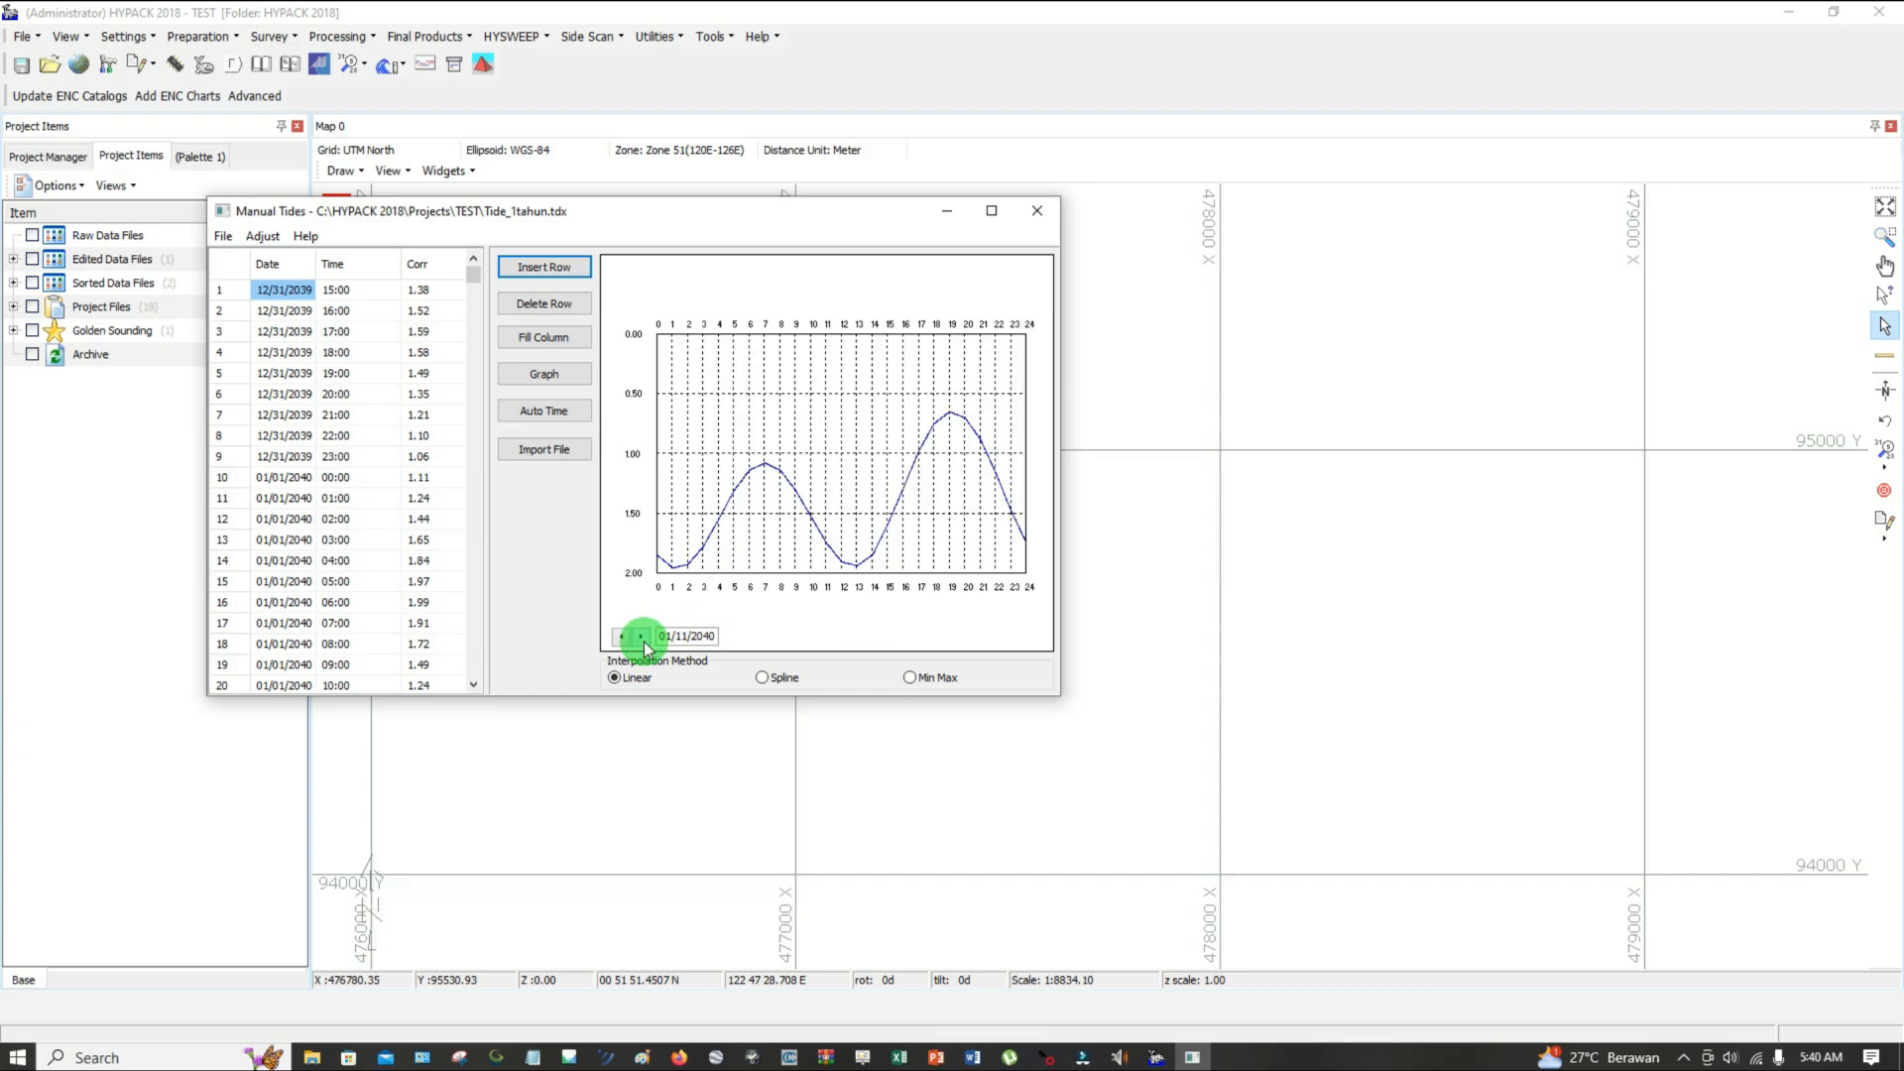
left_click(642, 637)
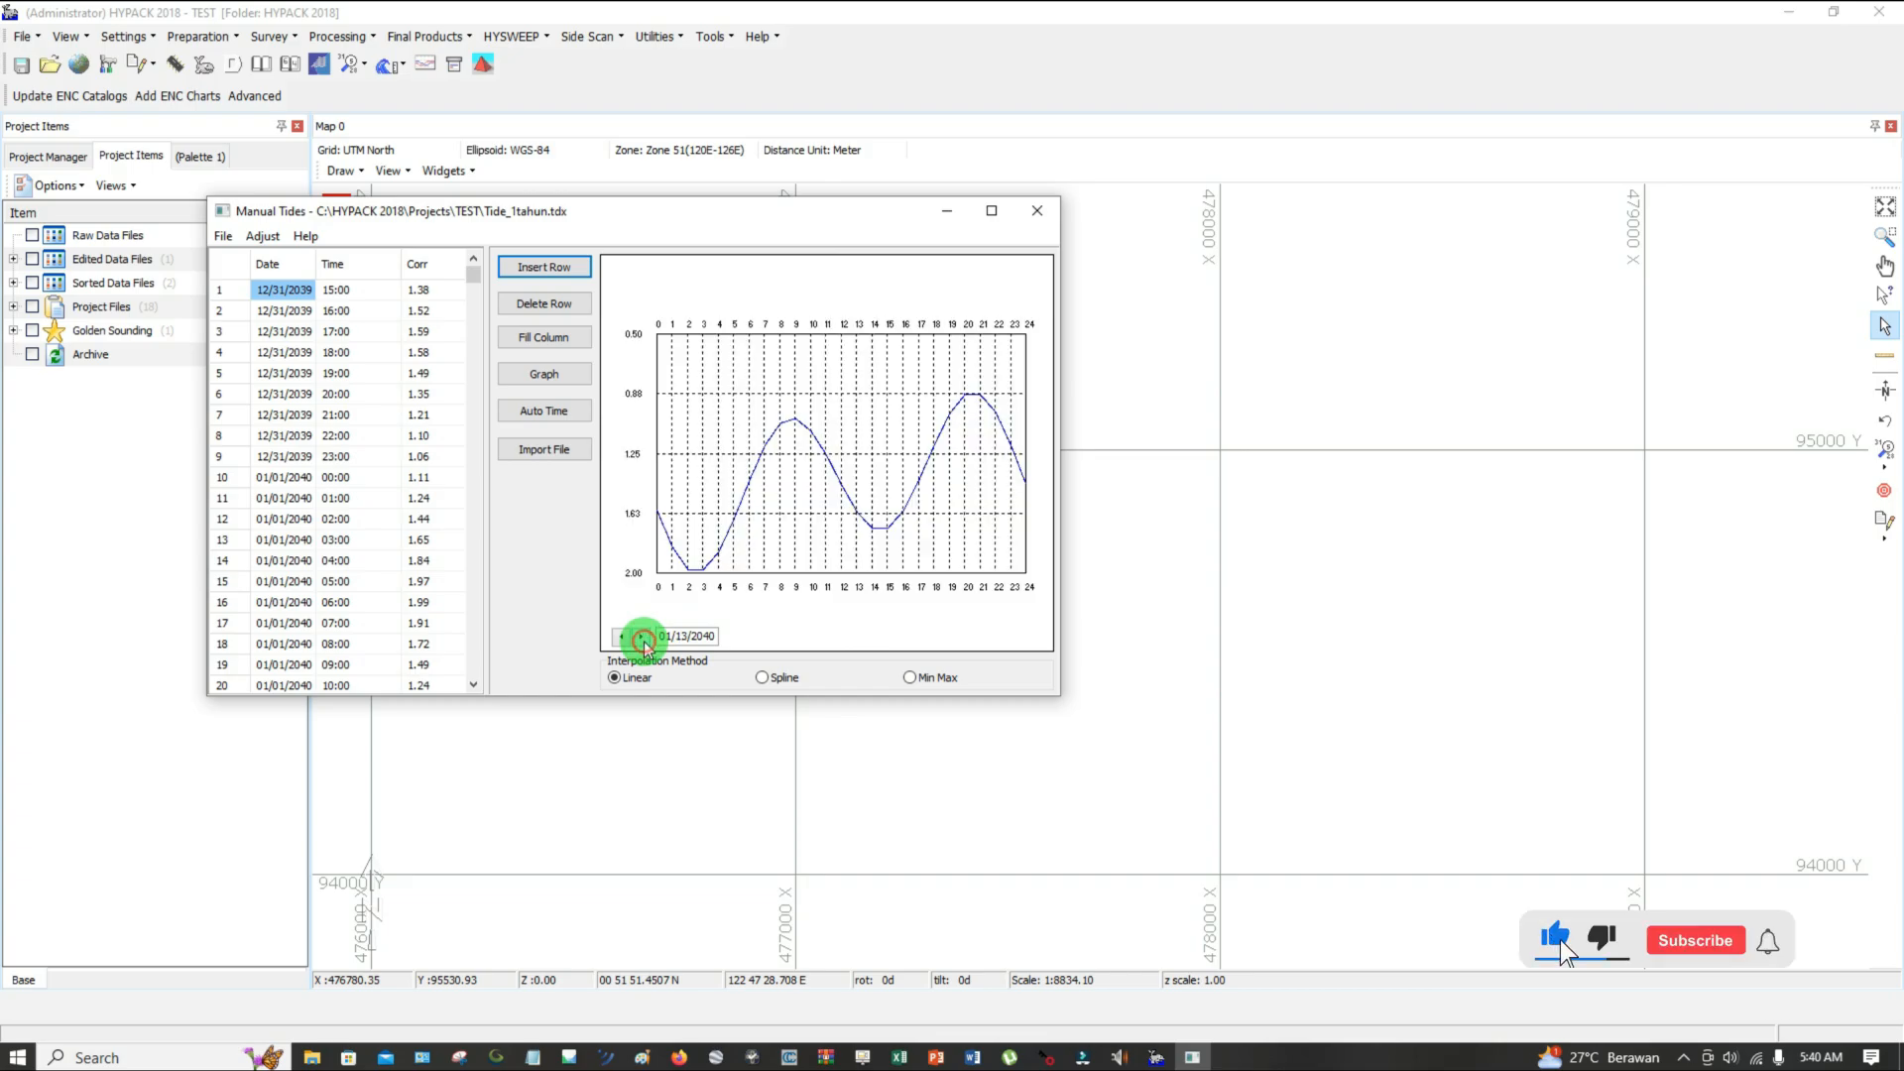
left_click(642, 636)
left_click(641, 636)
left_click(642, 636)
left_click(642, 637)
left_click(641, 637)
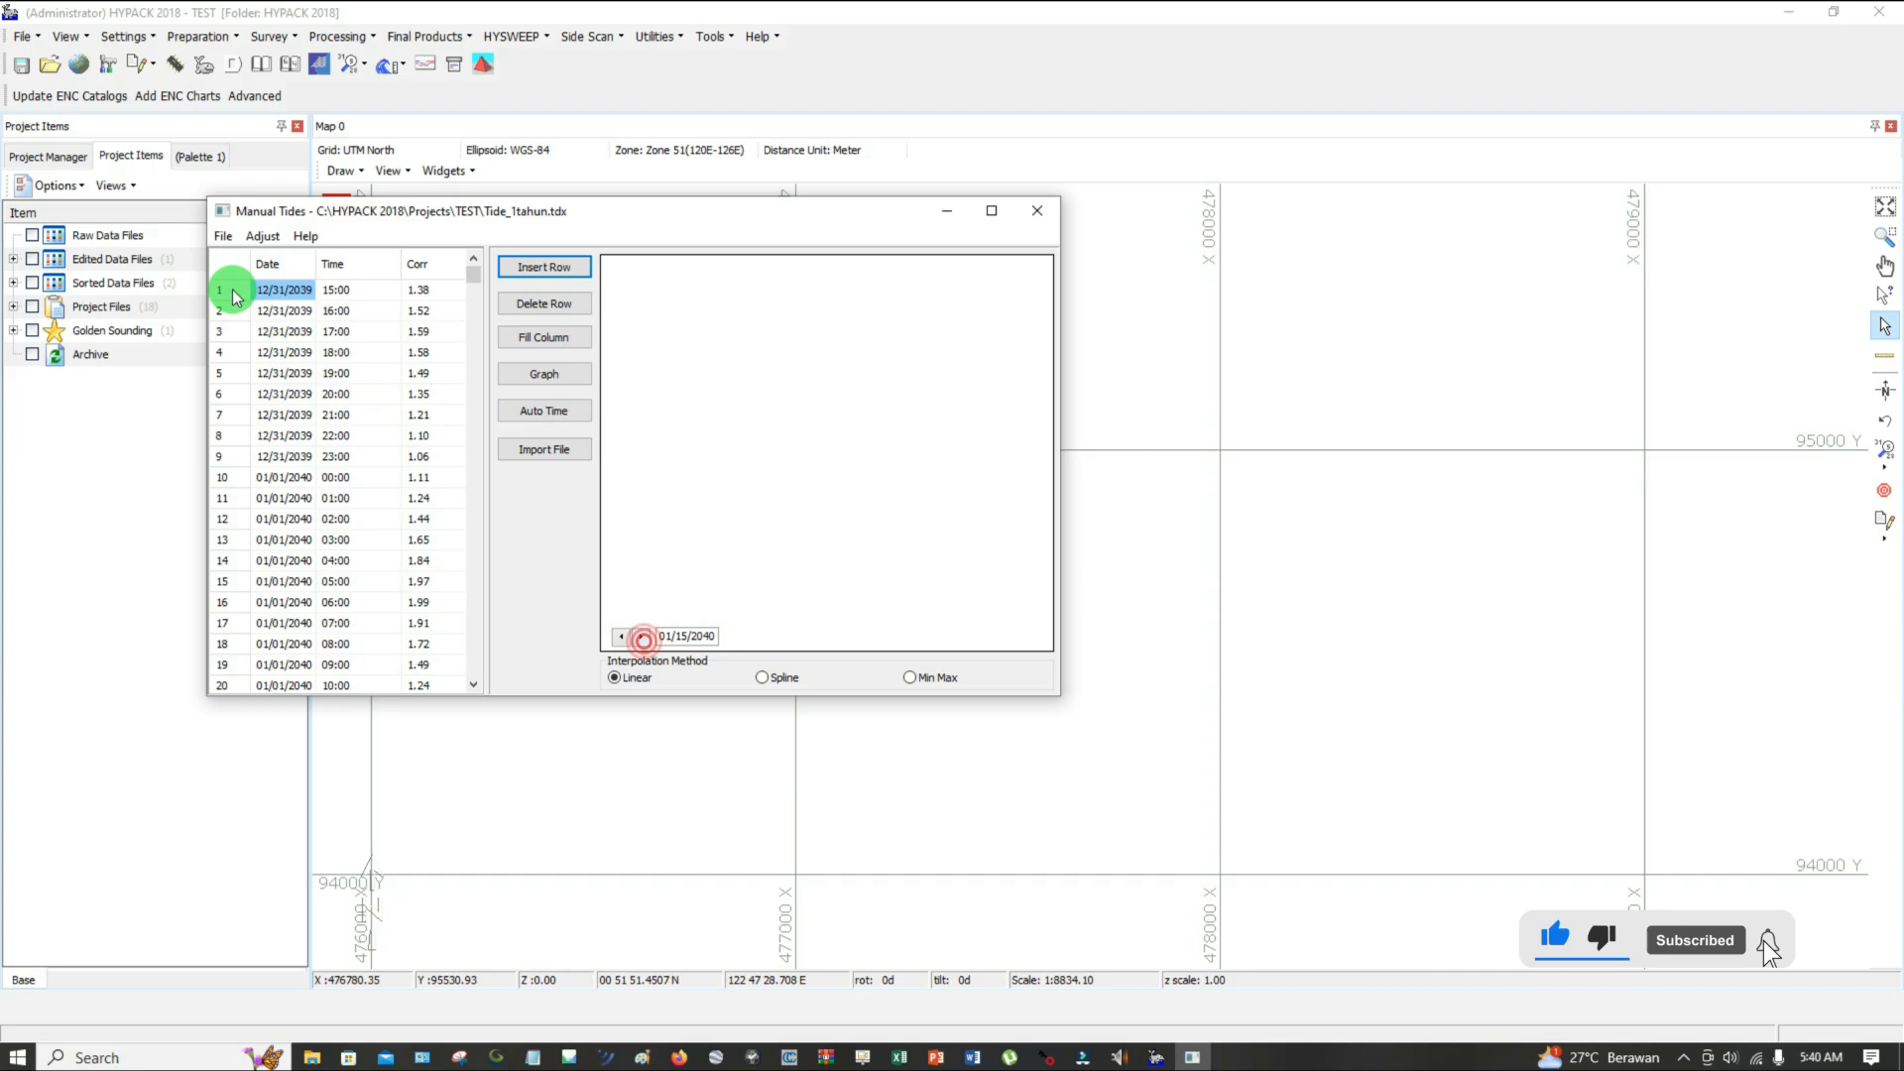
Save the opened tide data as Tide_1tahun2.tdx in the TEST project folder
left_click(224, 238)
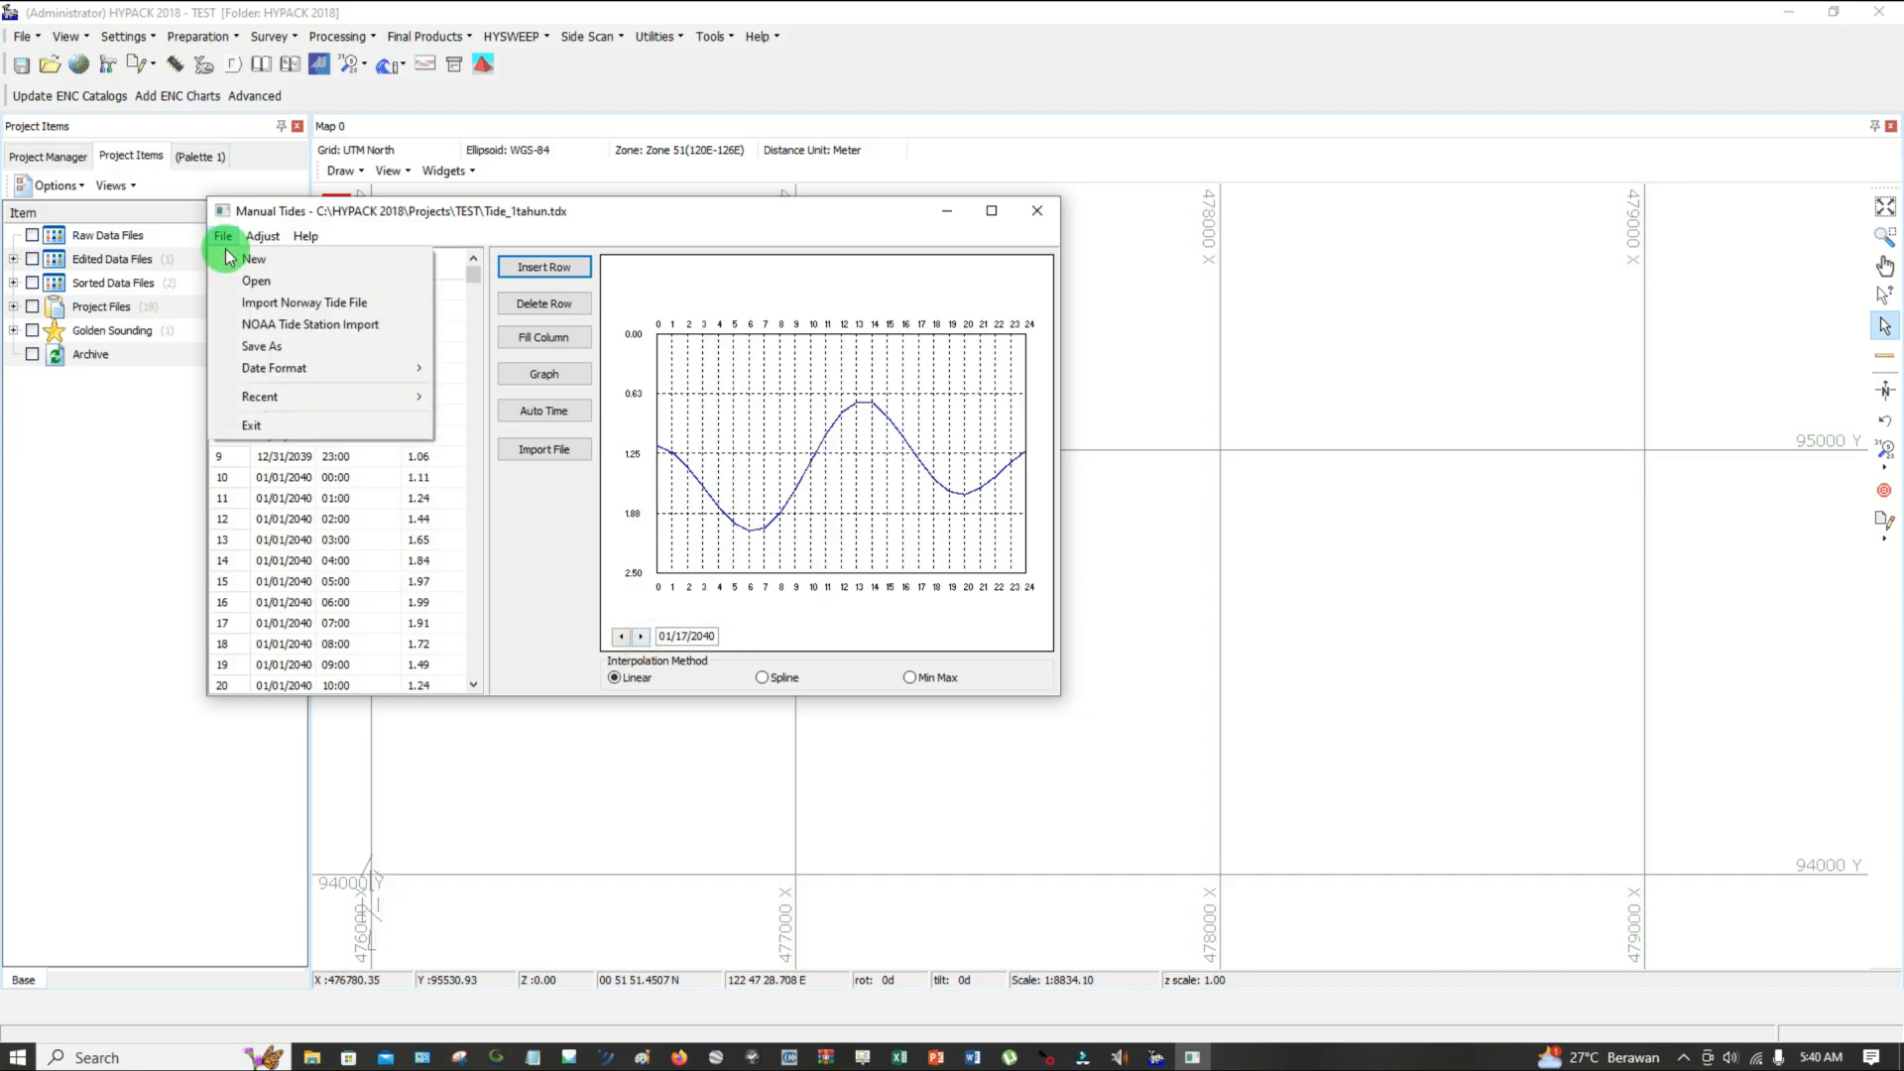
left_click(259, 347)
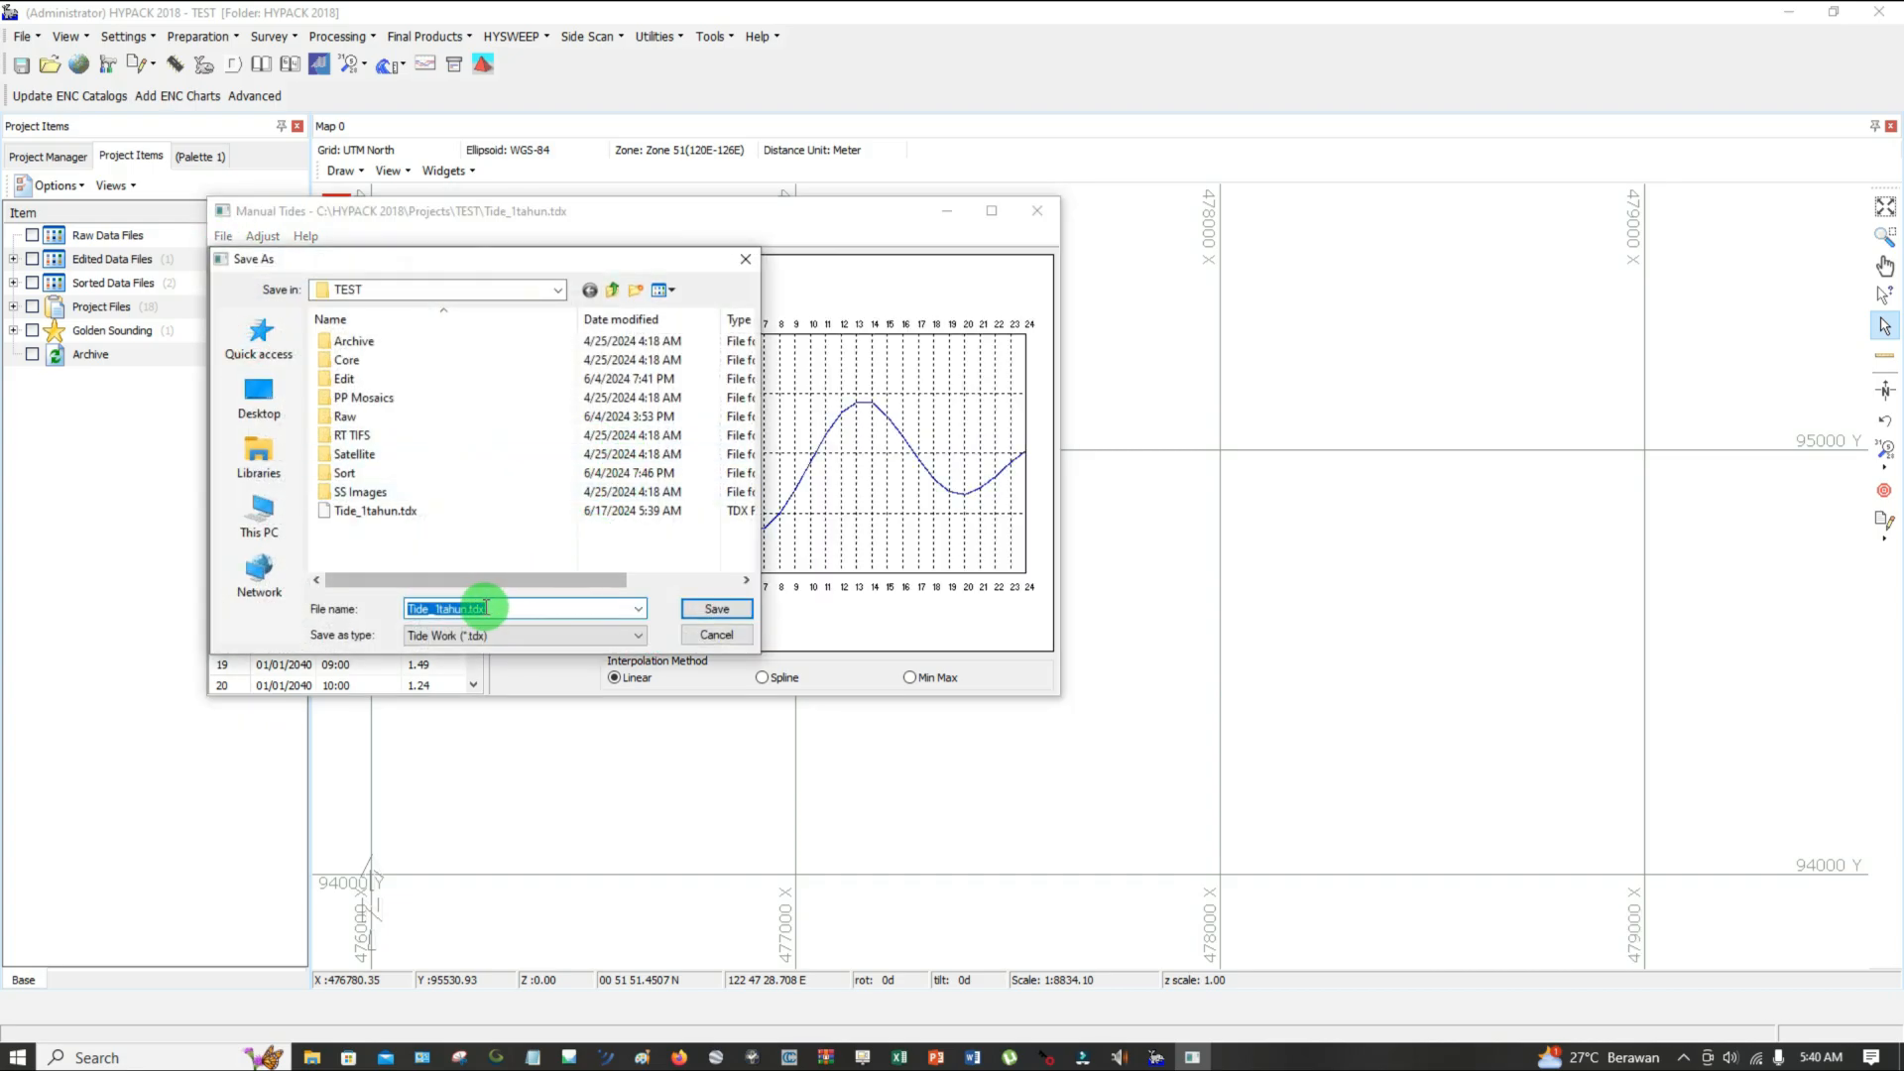
type("2")
left_click(716, 609)
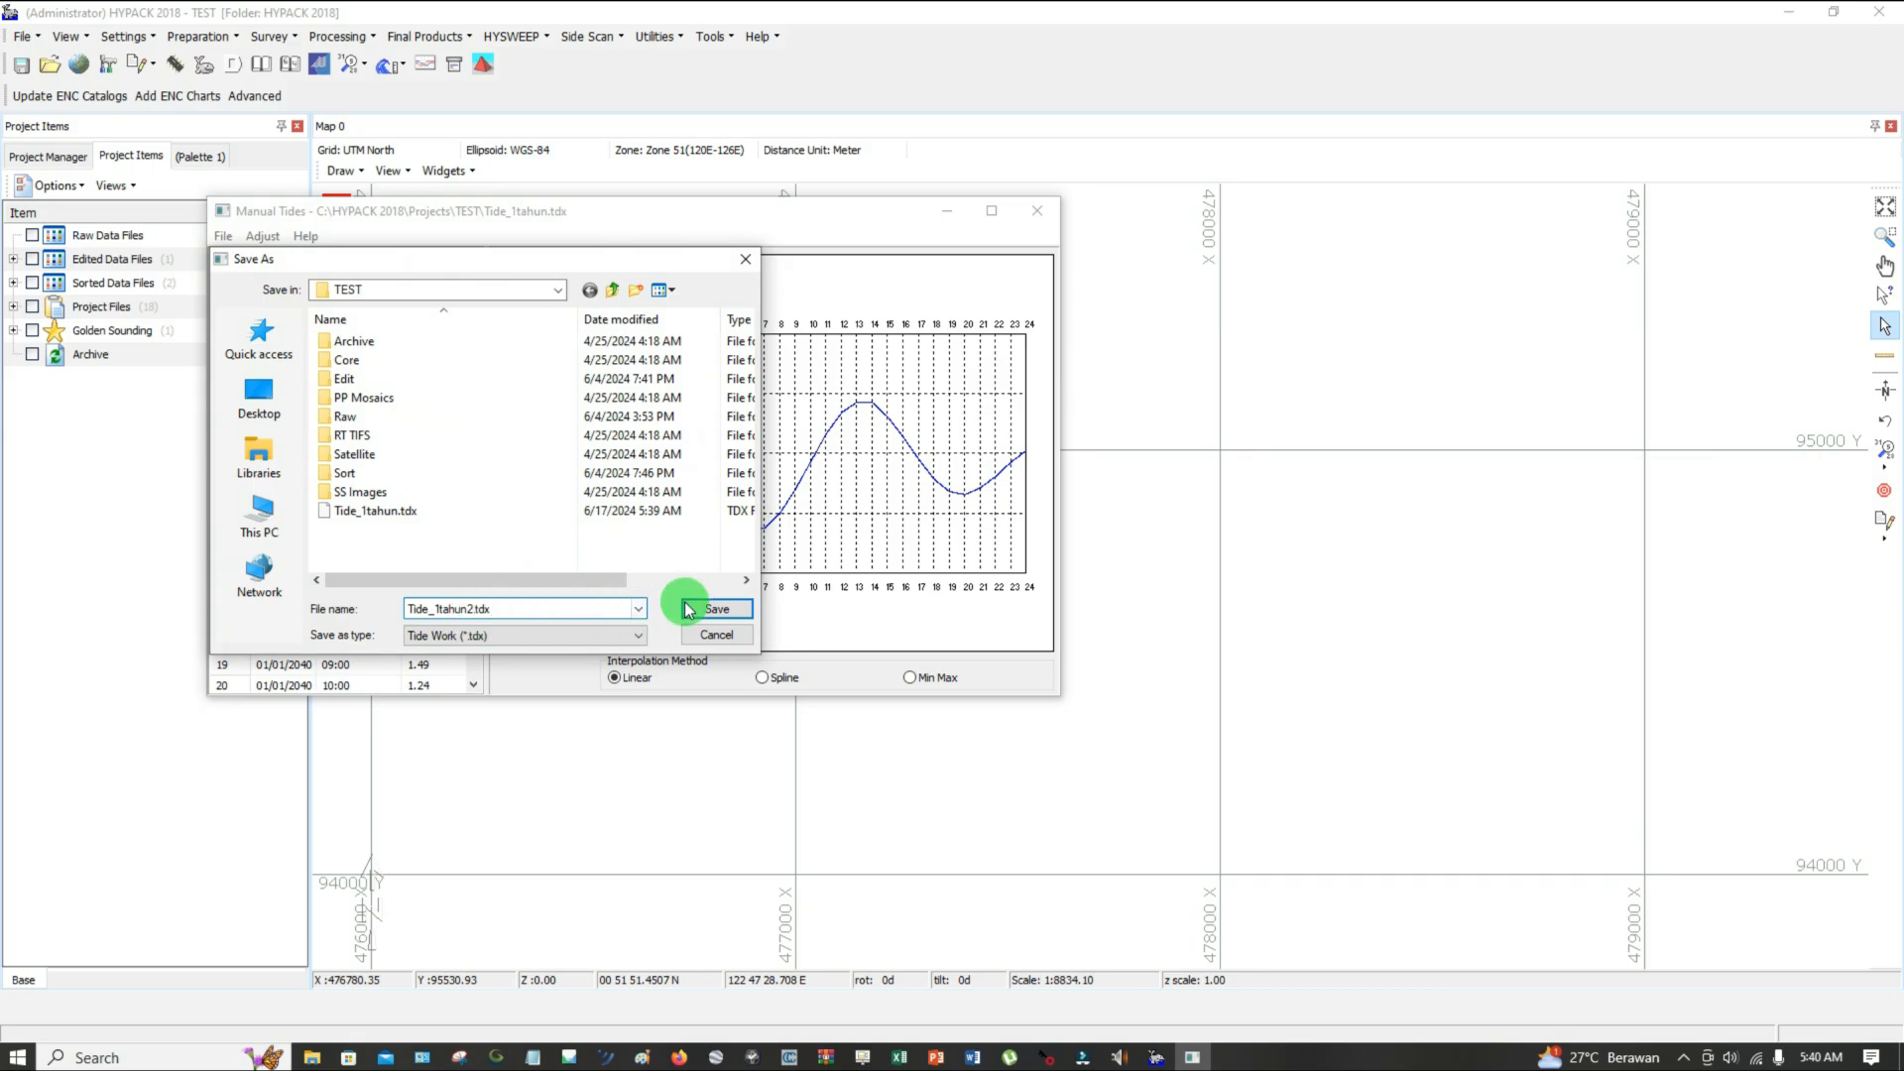
left_click(762, 678)
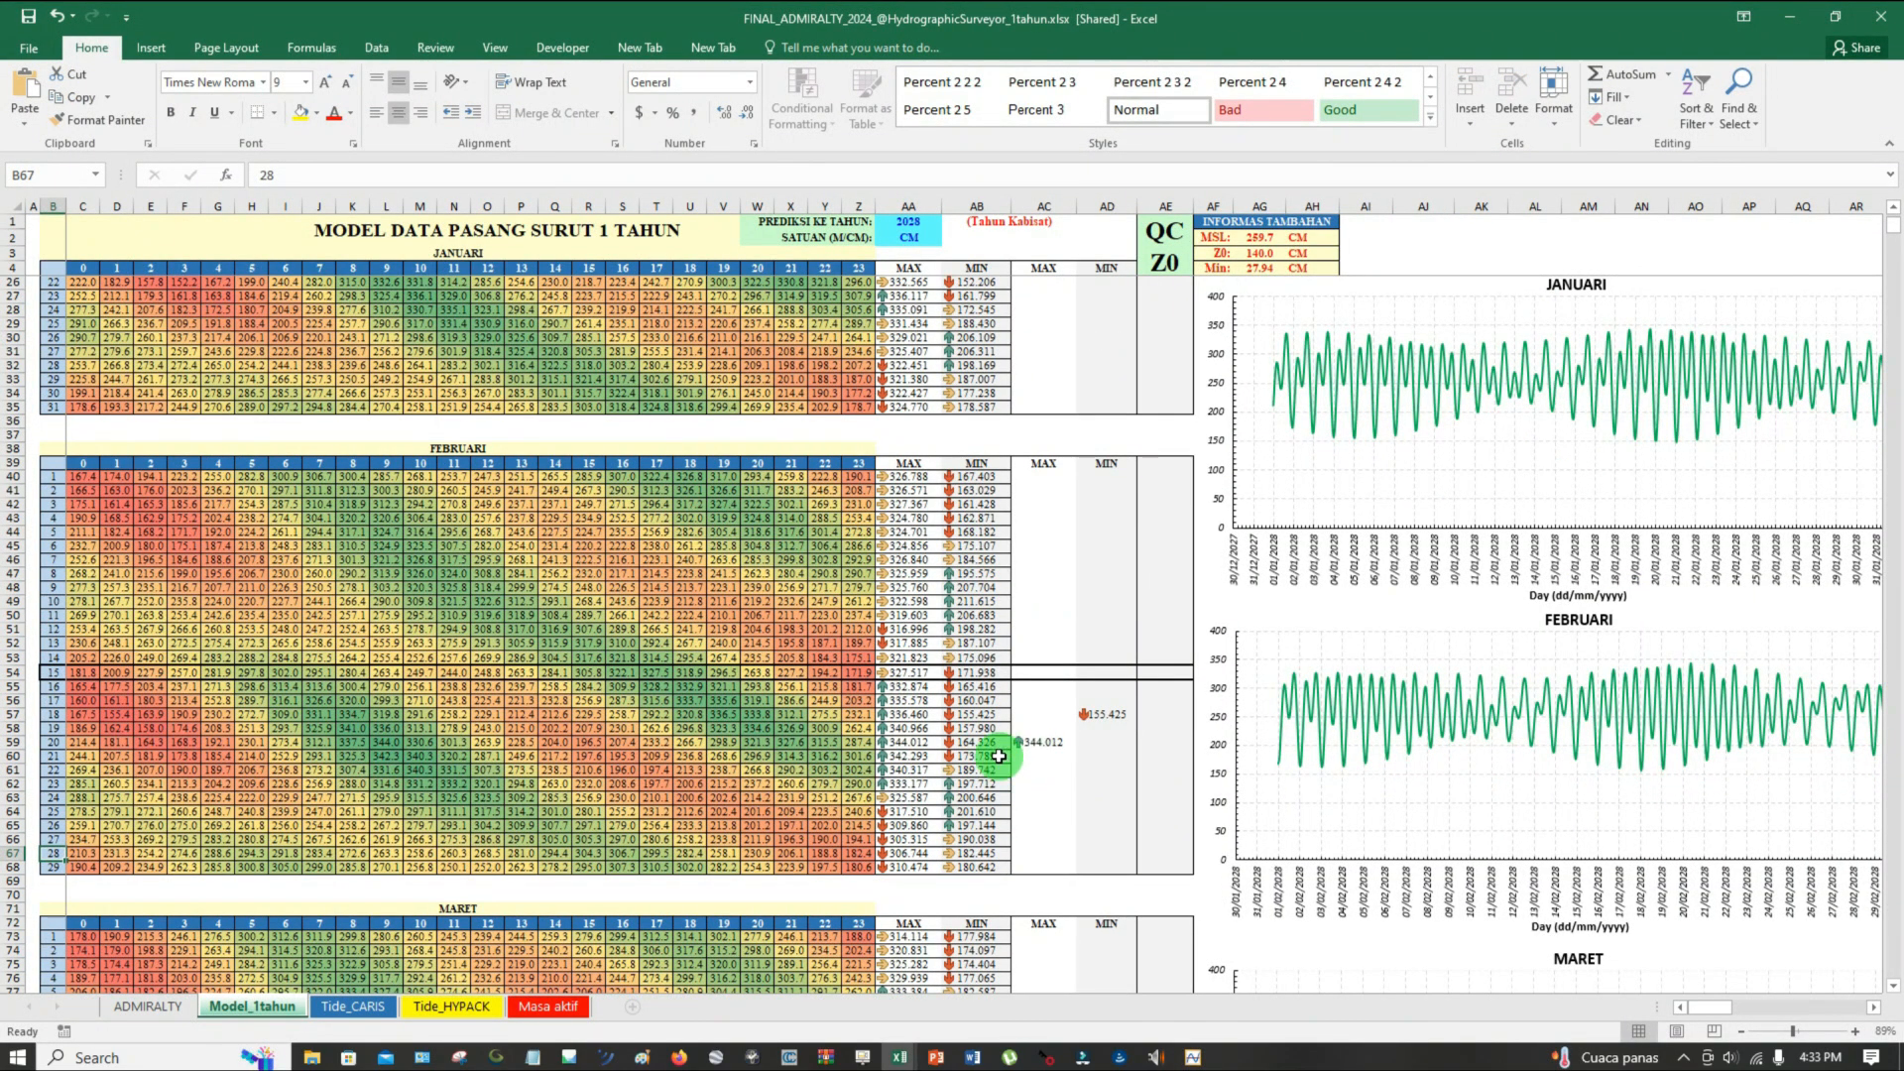
Return to the one-year workbook in Excel and view the Tide_CARIS sheet
left_click(347, 1010)
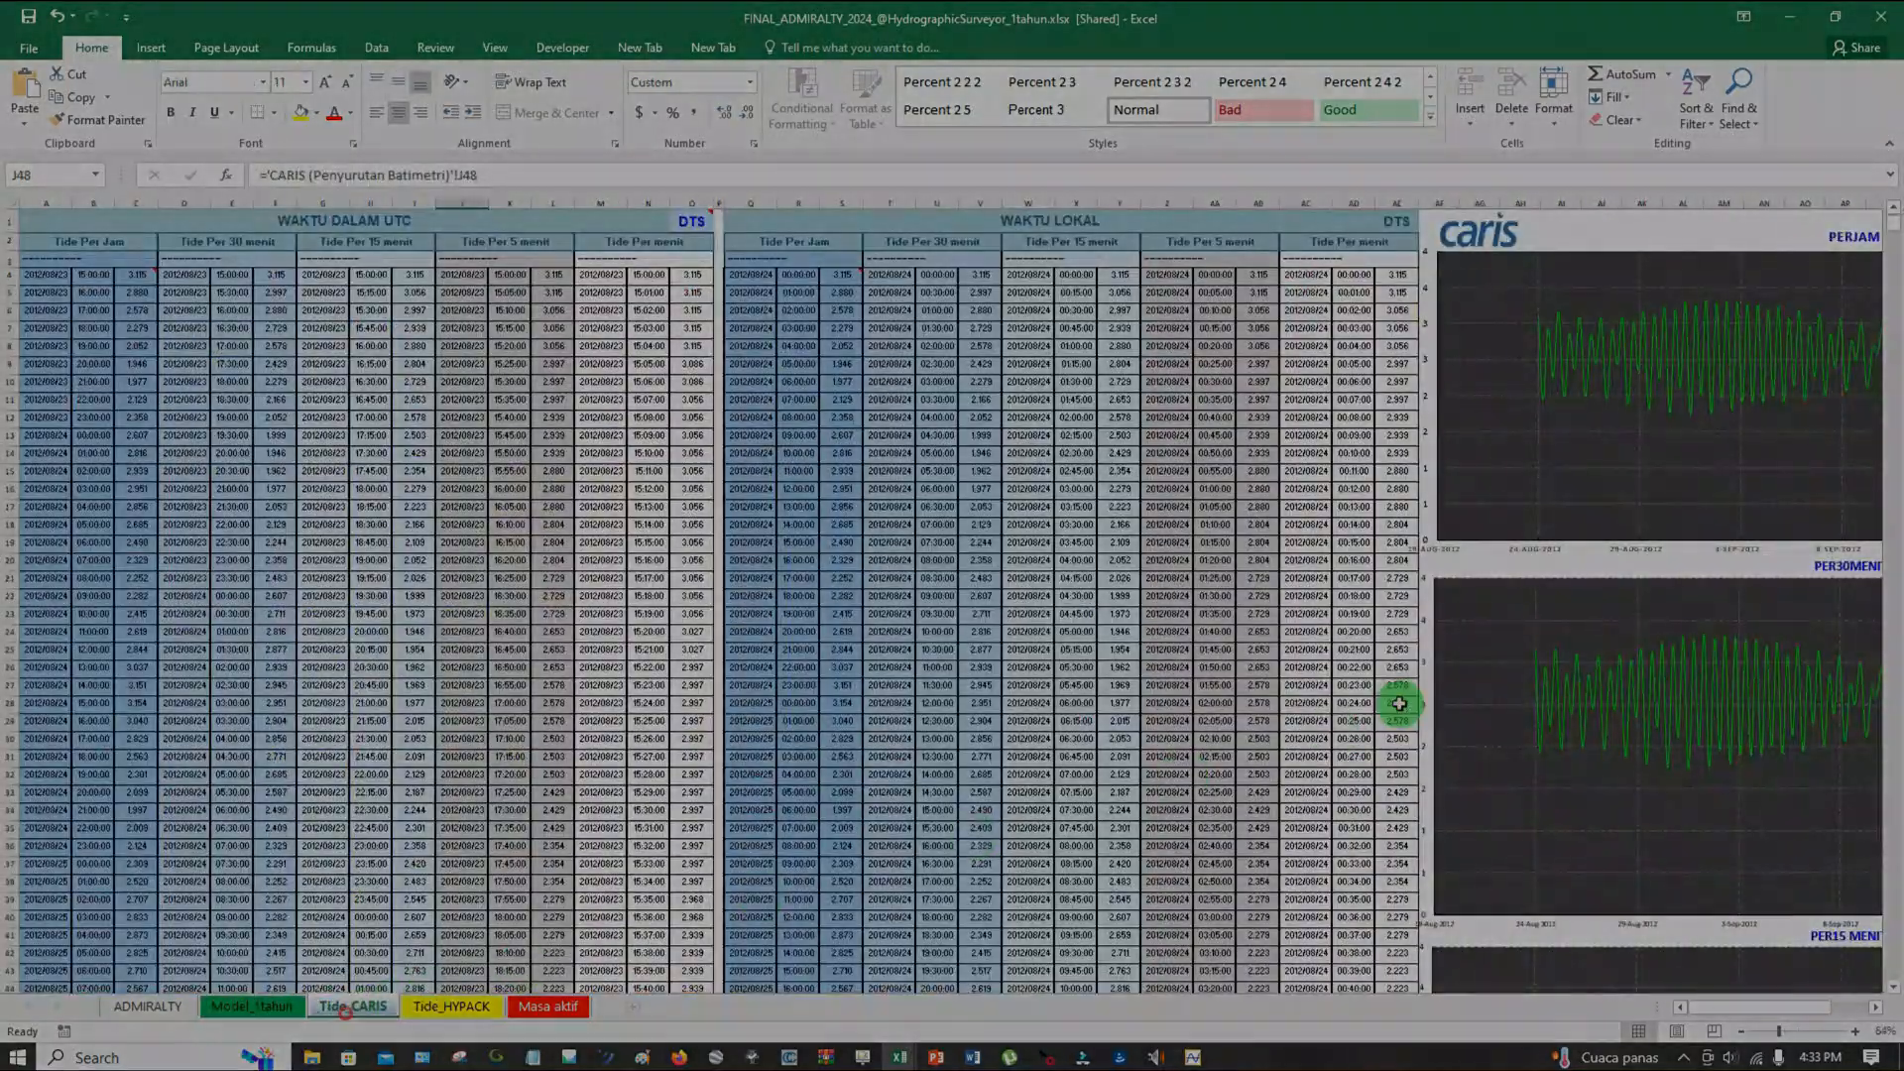